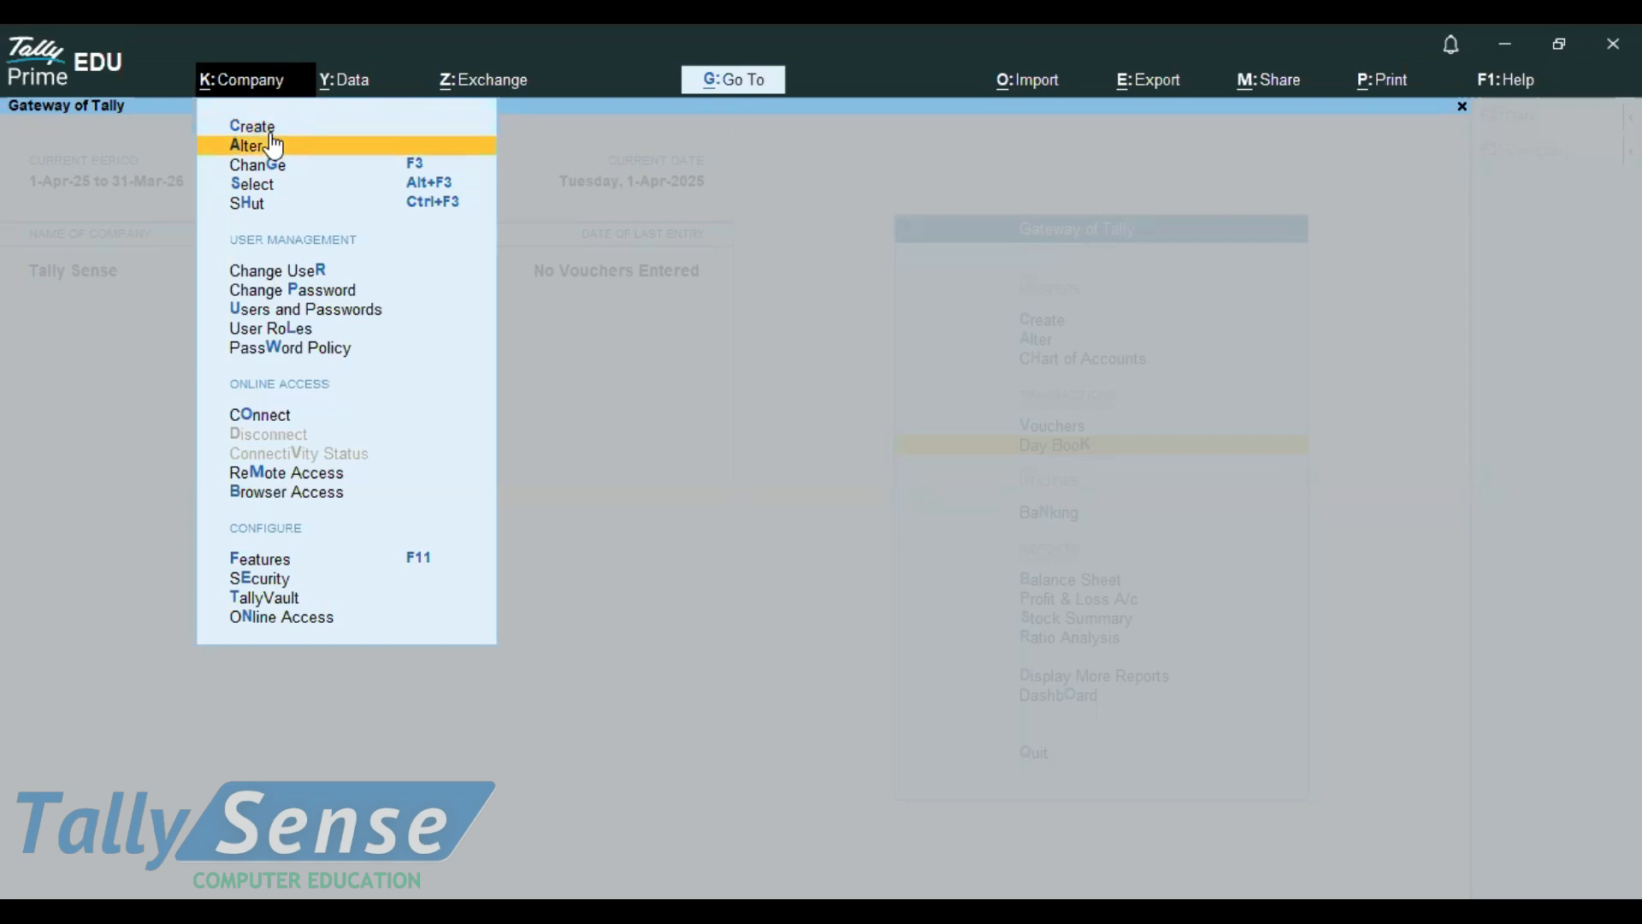
key(Down)
key(Up)
key(Up)
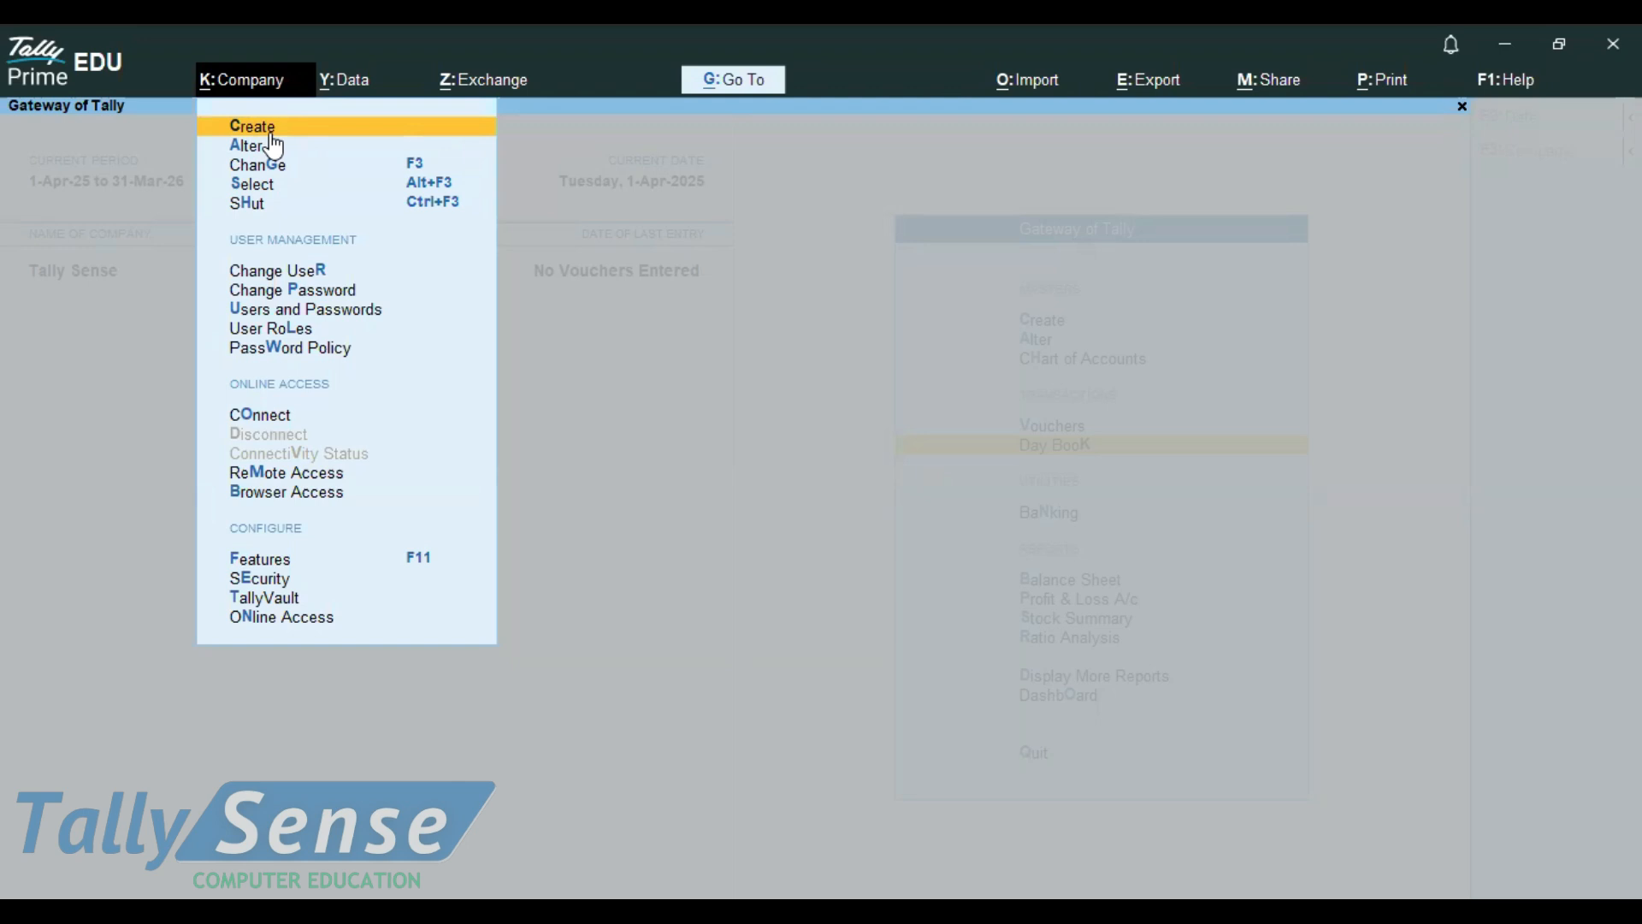
key(Escape)
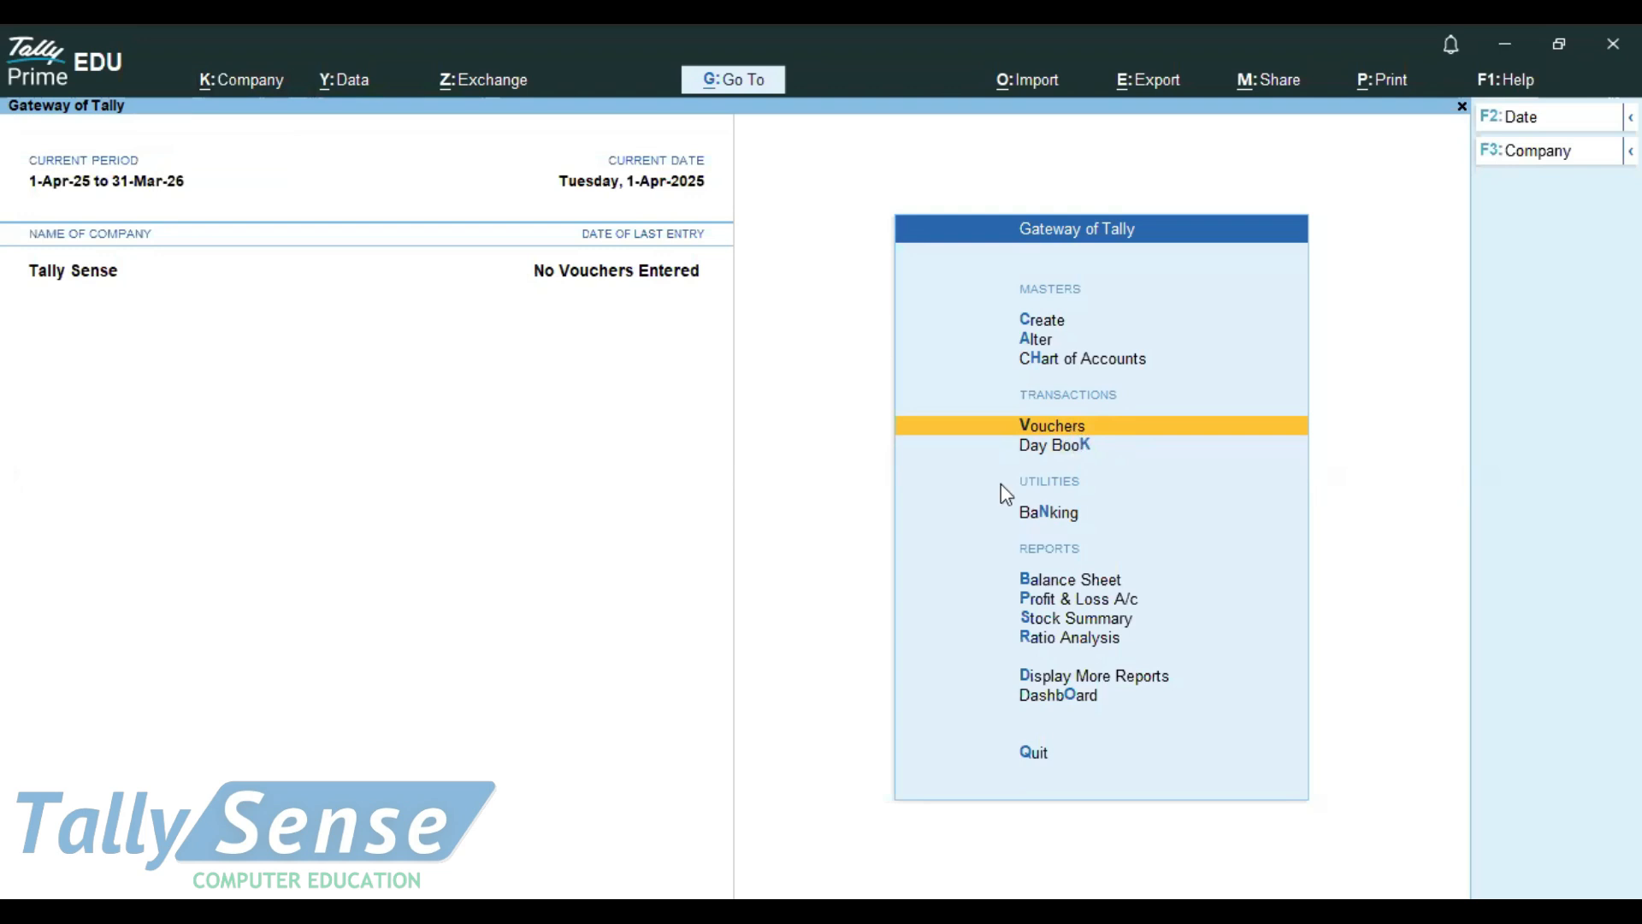
Switch to Notepad and write the first transaction line as "busni. start-200000/-"
key(alt+Tab)
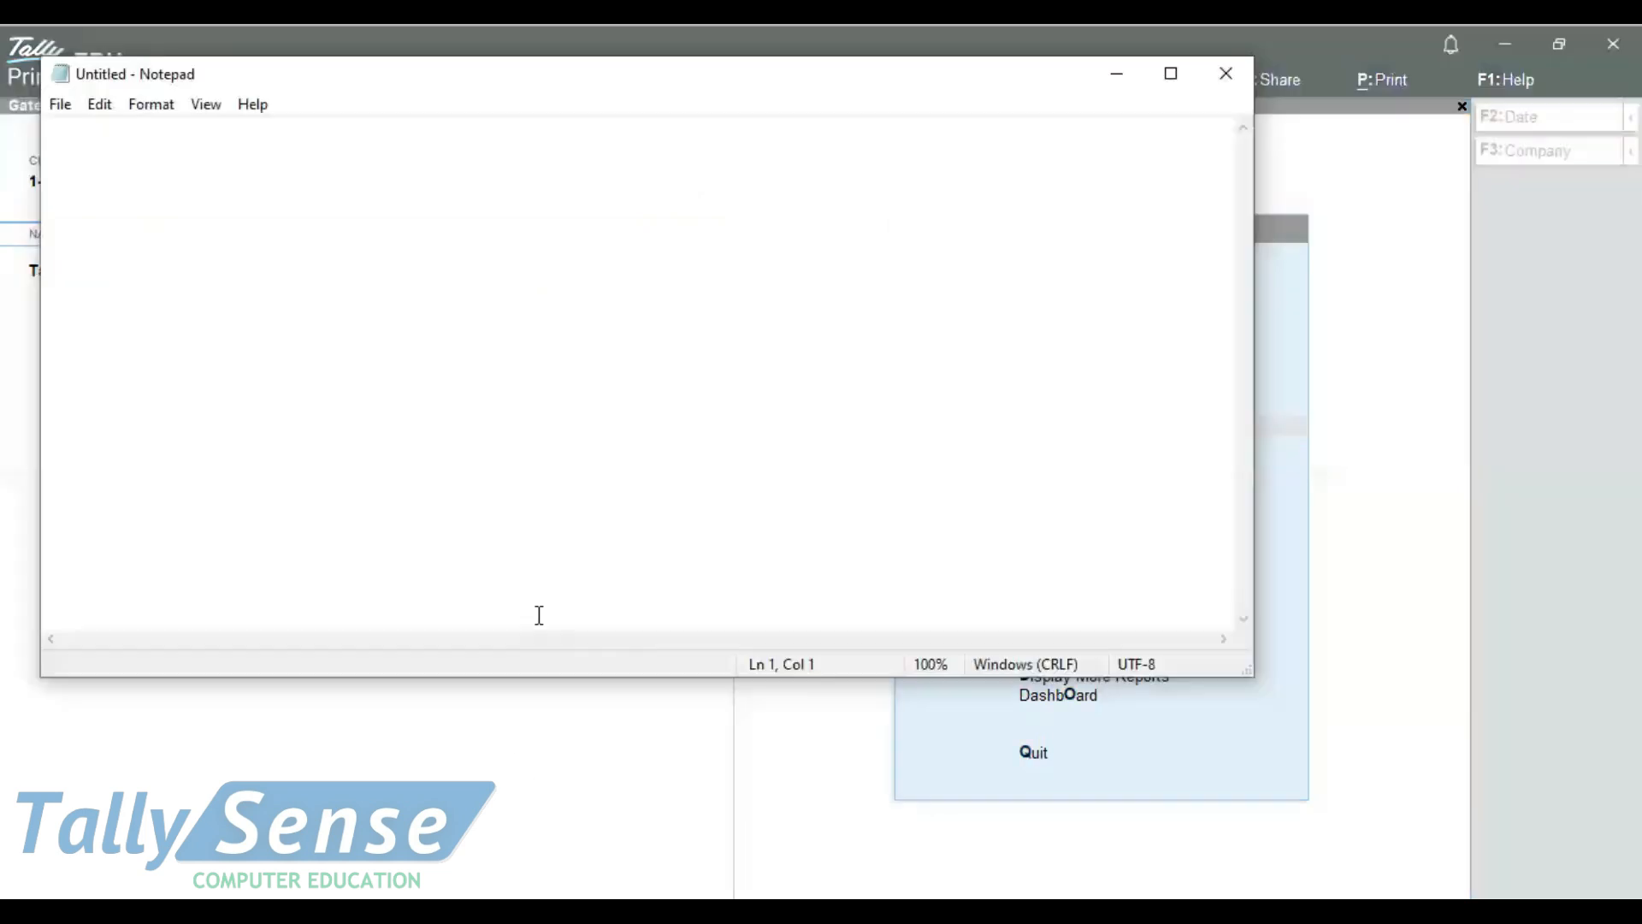
text(bu)
key(BackSpace)
text(usni)
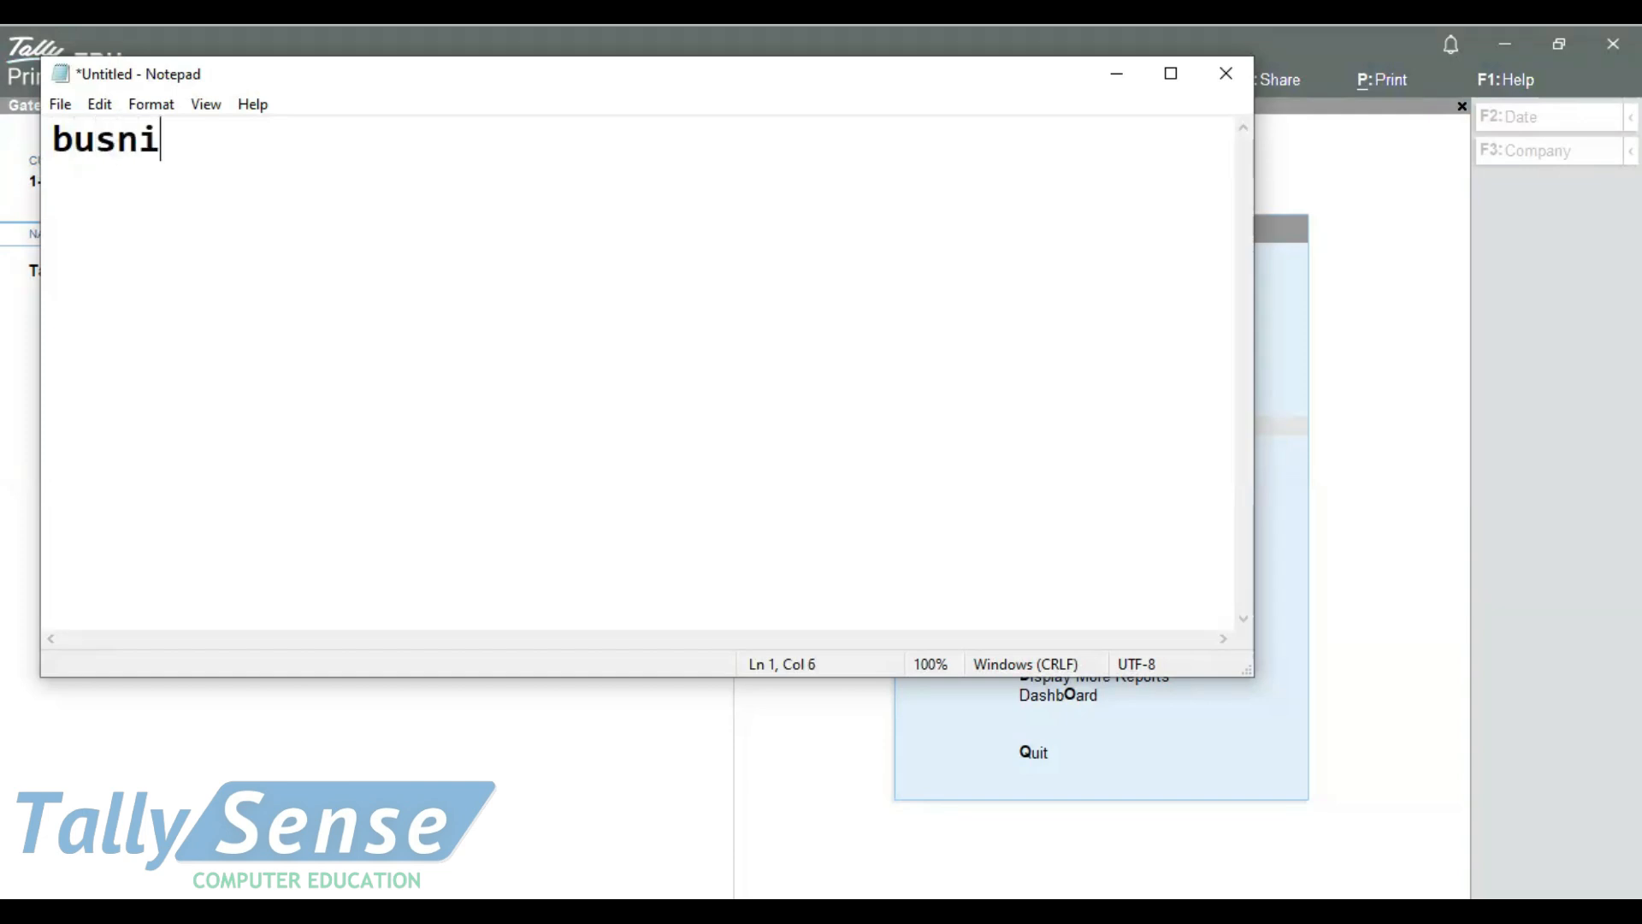
text(. star)
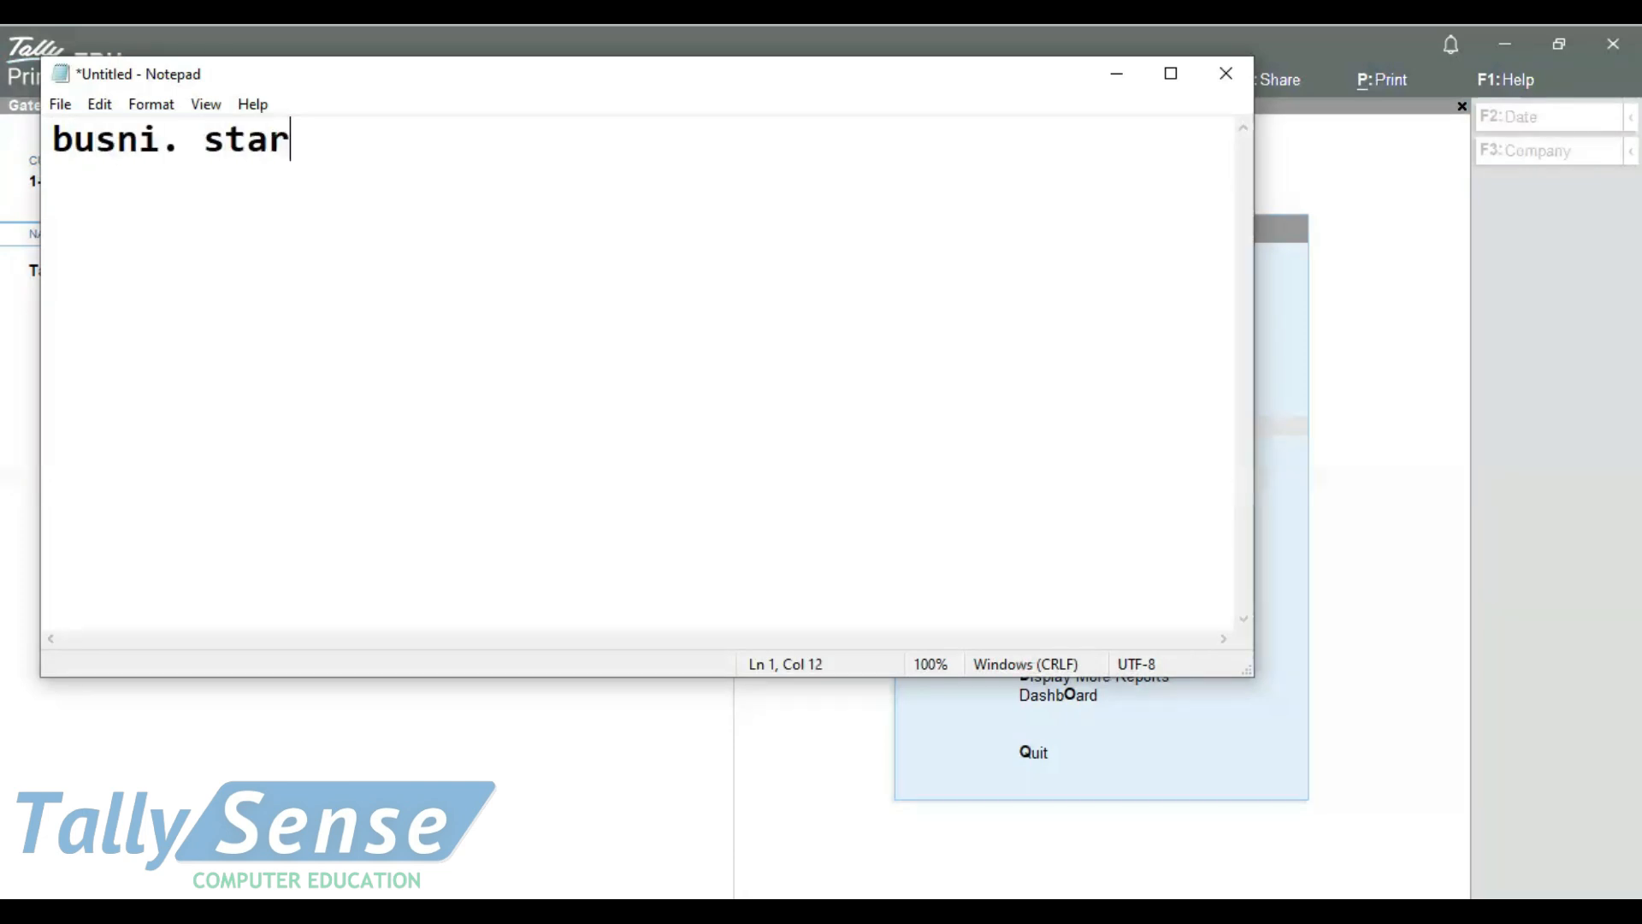
text(t-2 lc.)
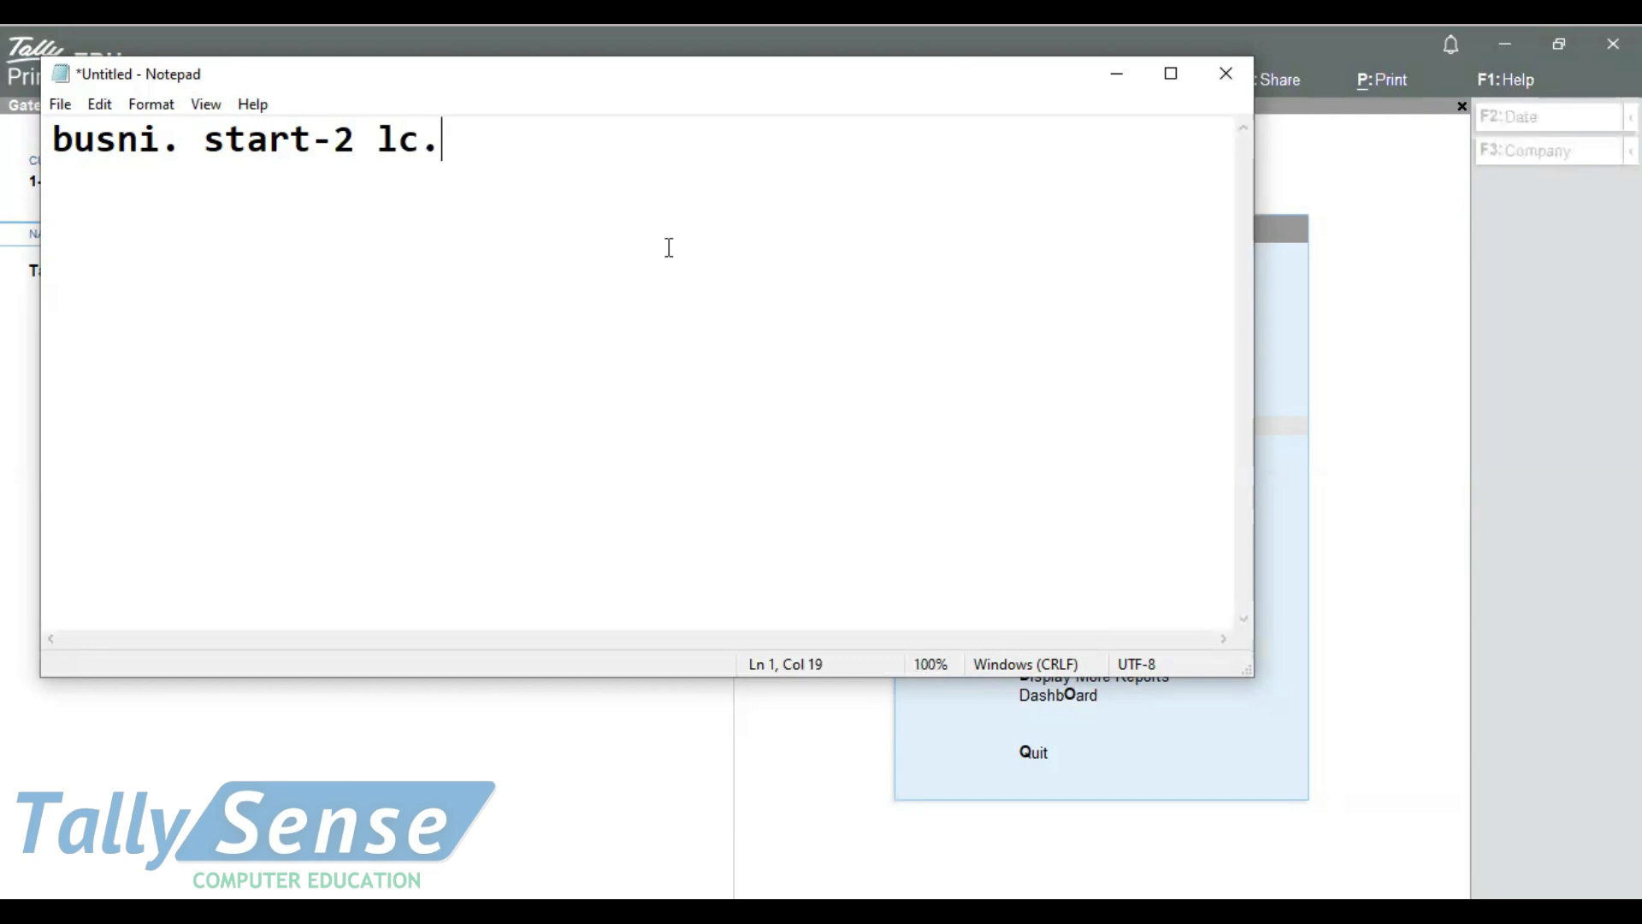
key(BackSpace)
key(BackSpace)
key(BackSpace)
key(BackSpace)
text(00)
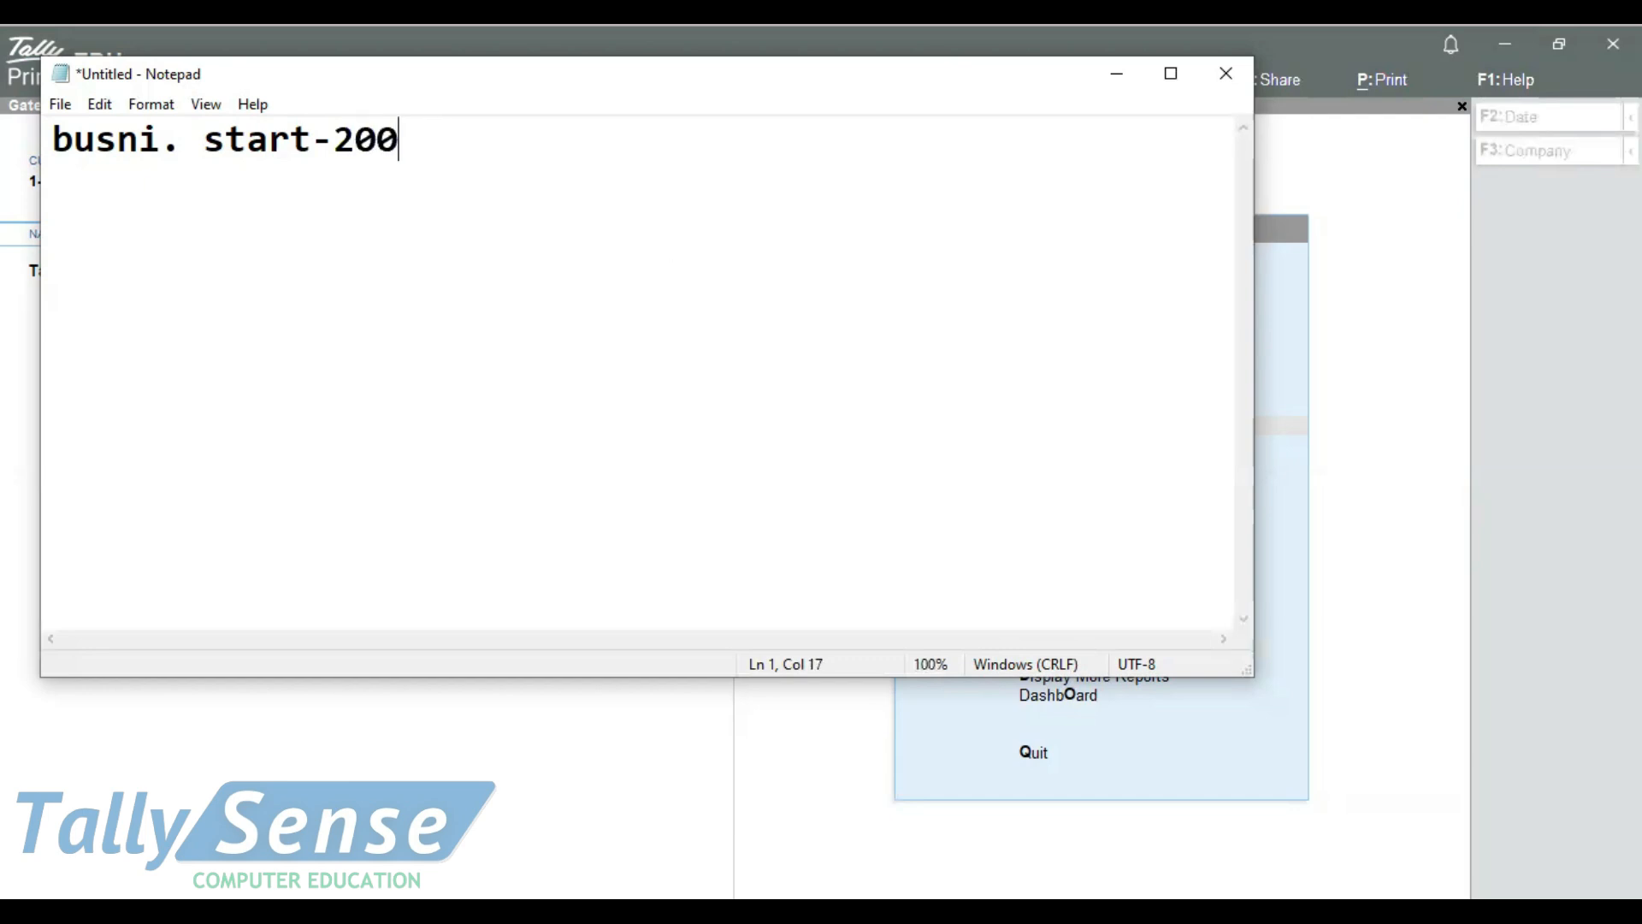
text(000/-)
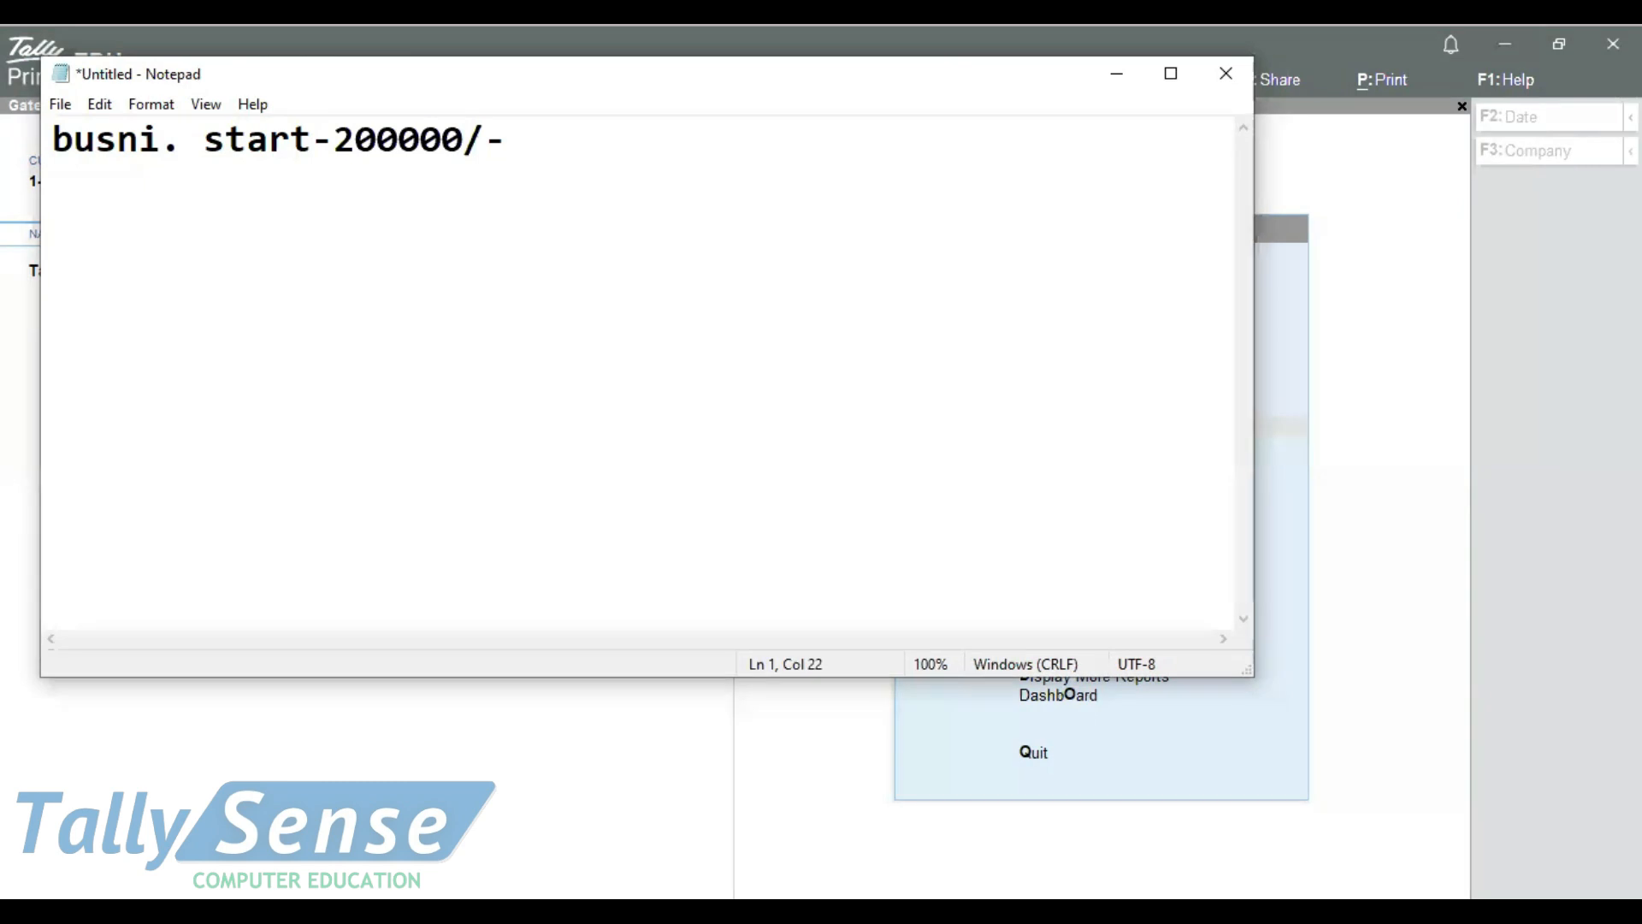
Add a second transaction line with the person's first name followed by "pay-2000/-"
key(Return)
text(au)
key(BackSpace)
text(ysuhs)
key(BackSpace)
key(BackSpace)
key(BackSpace)
key(BackSpace)
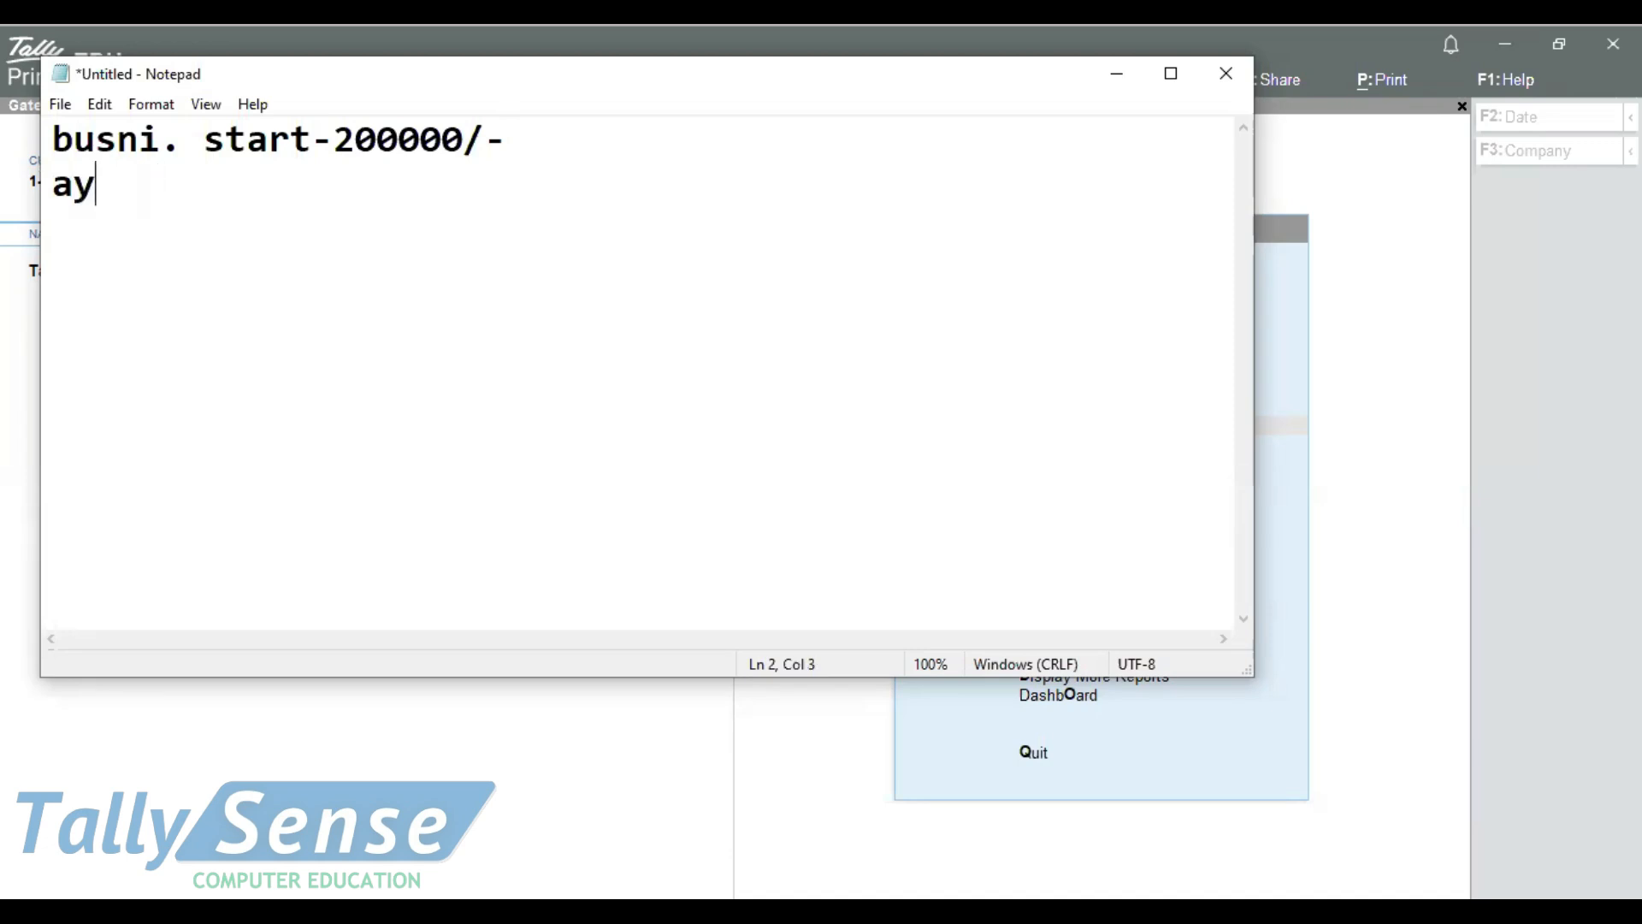
text(ush pay-2)
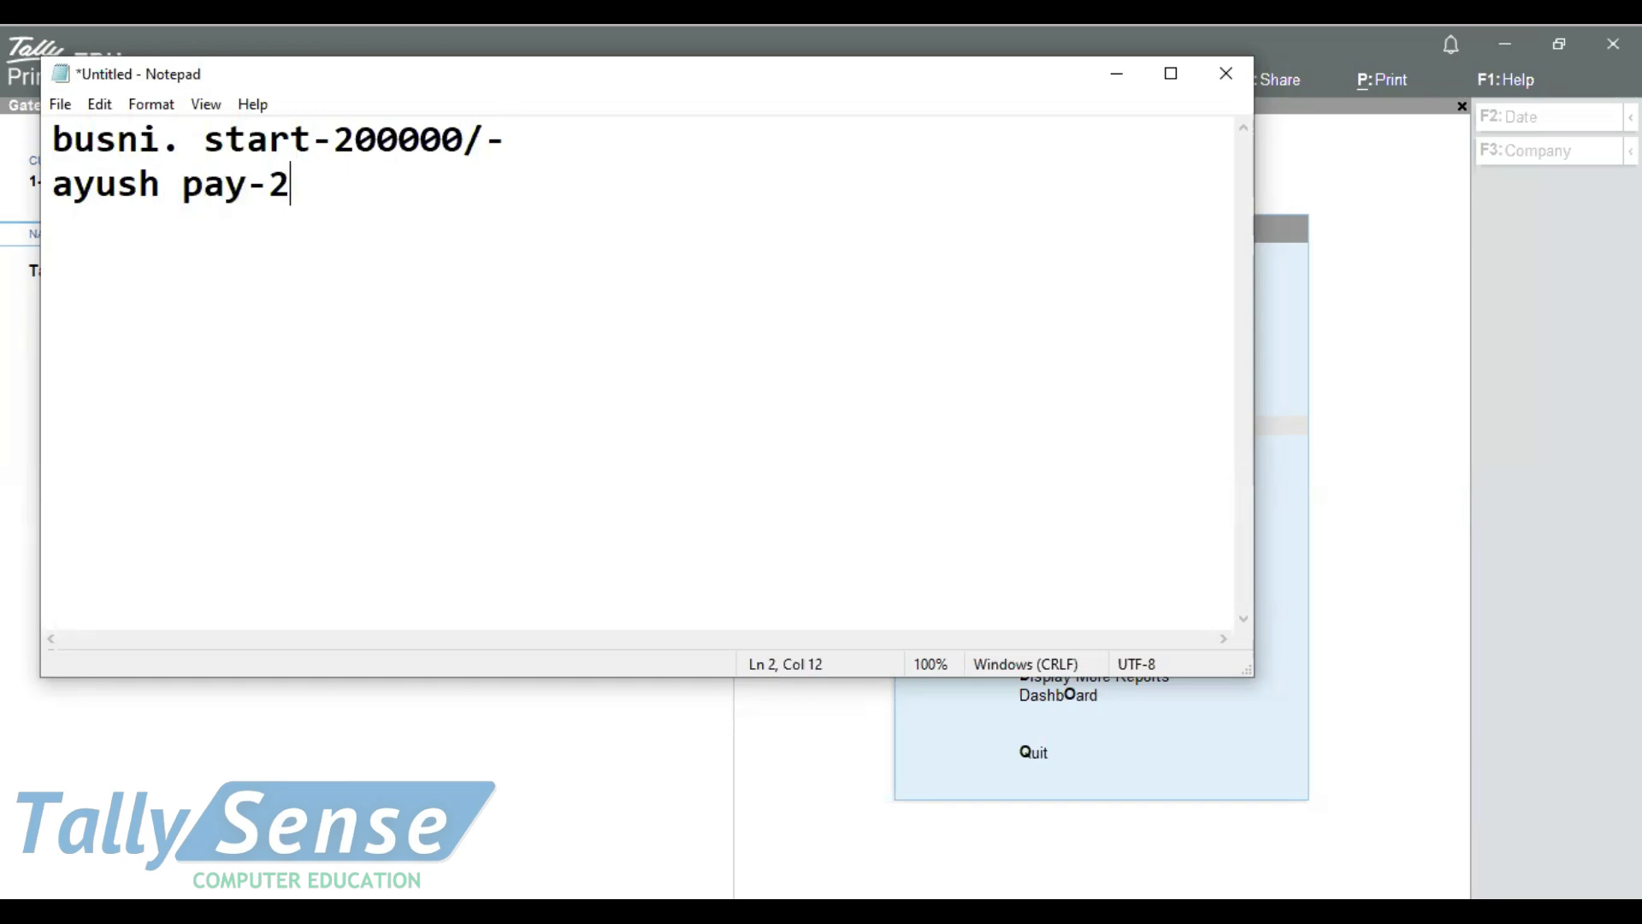
text(000/-)
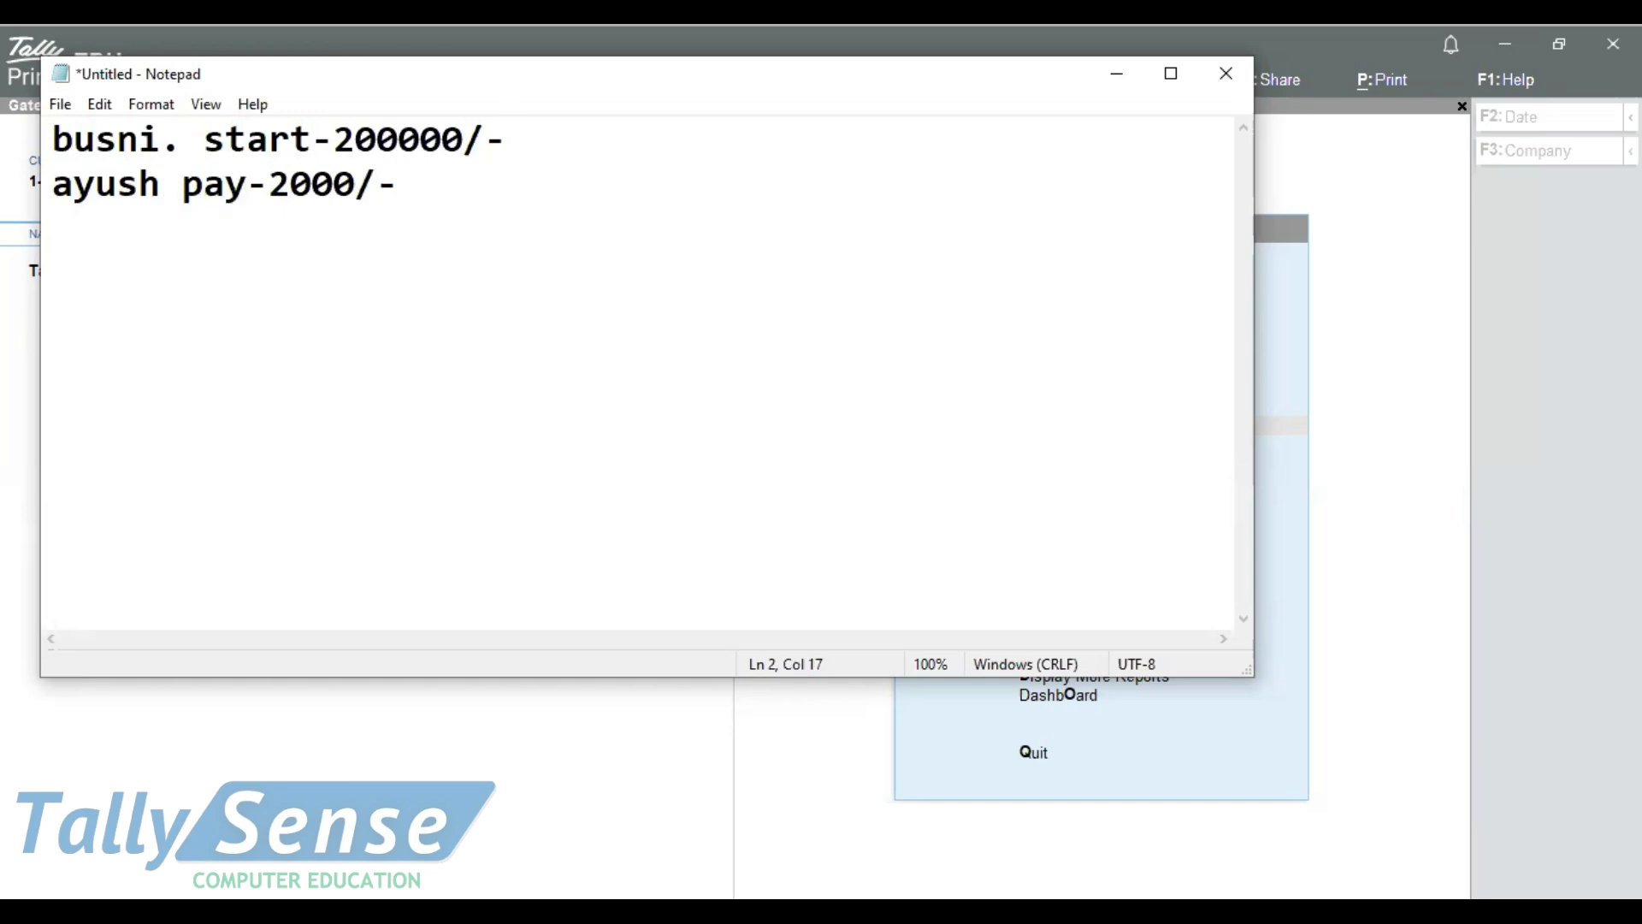
Add a third transaction line reading "rent given-10000/-"
key(Return)
text(rent g)
key(BackSpace)
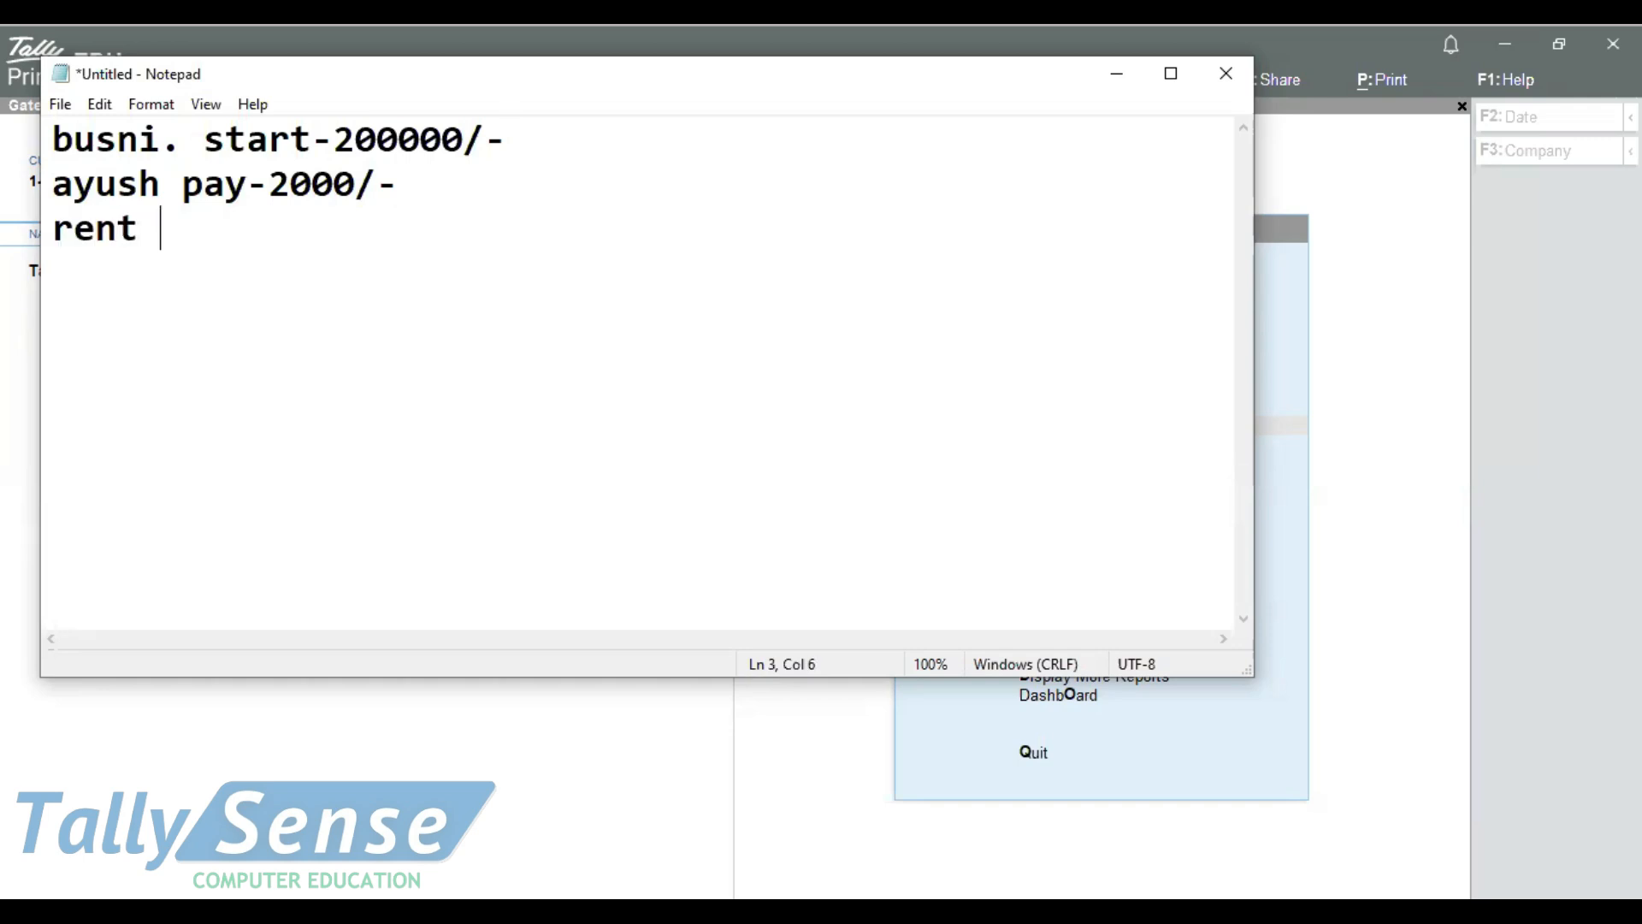
text(given-1)
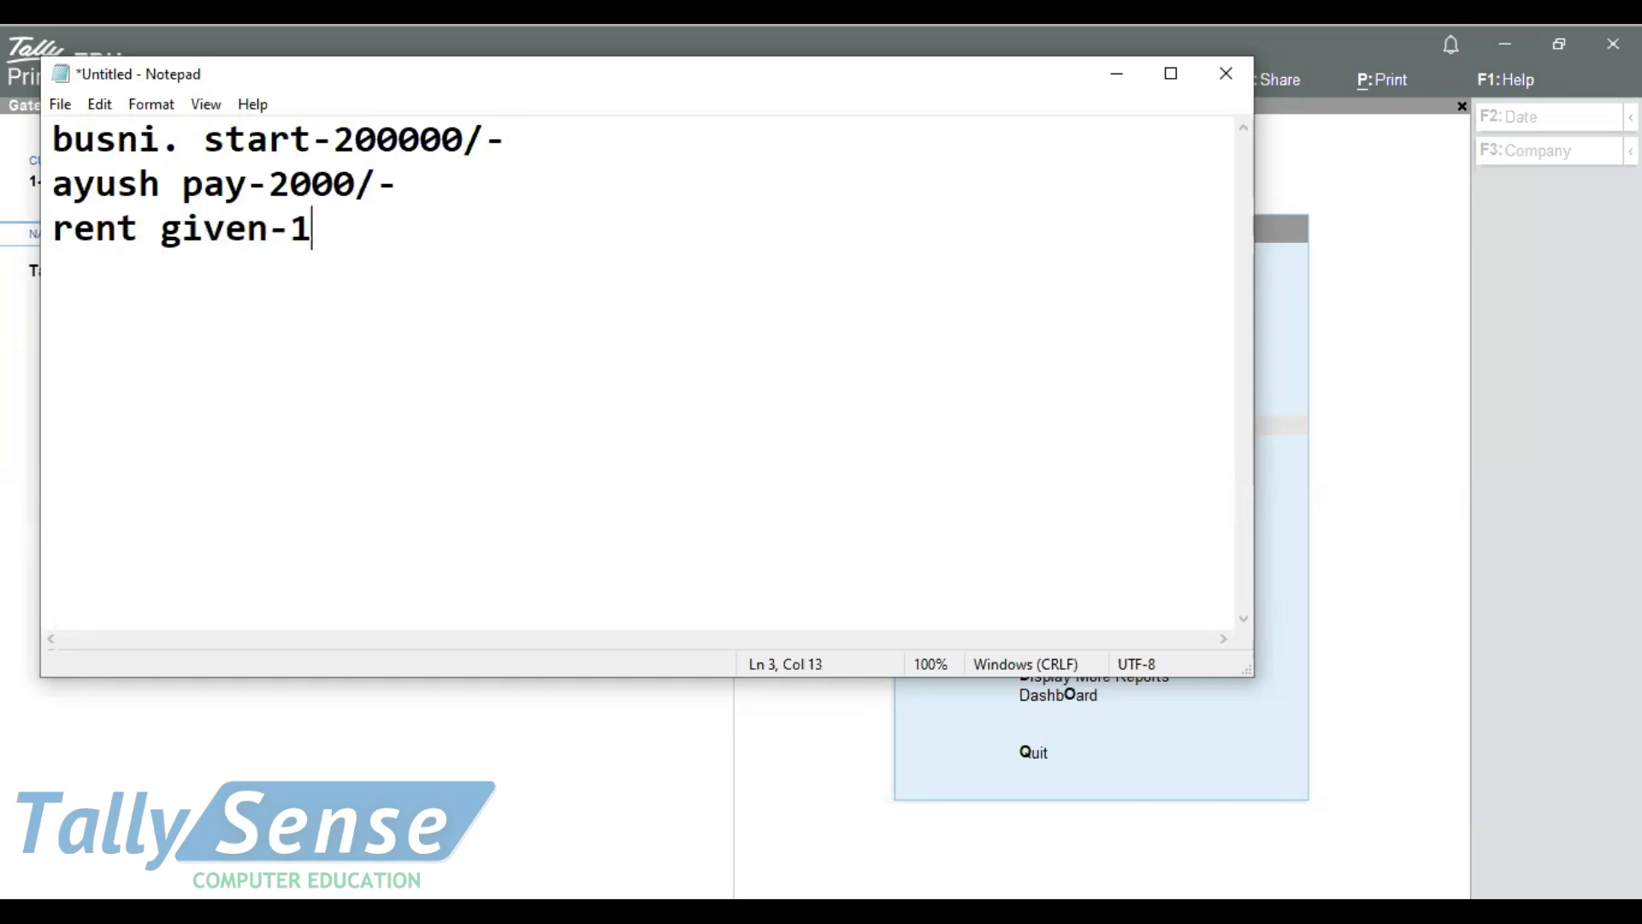
text(0000/-)
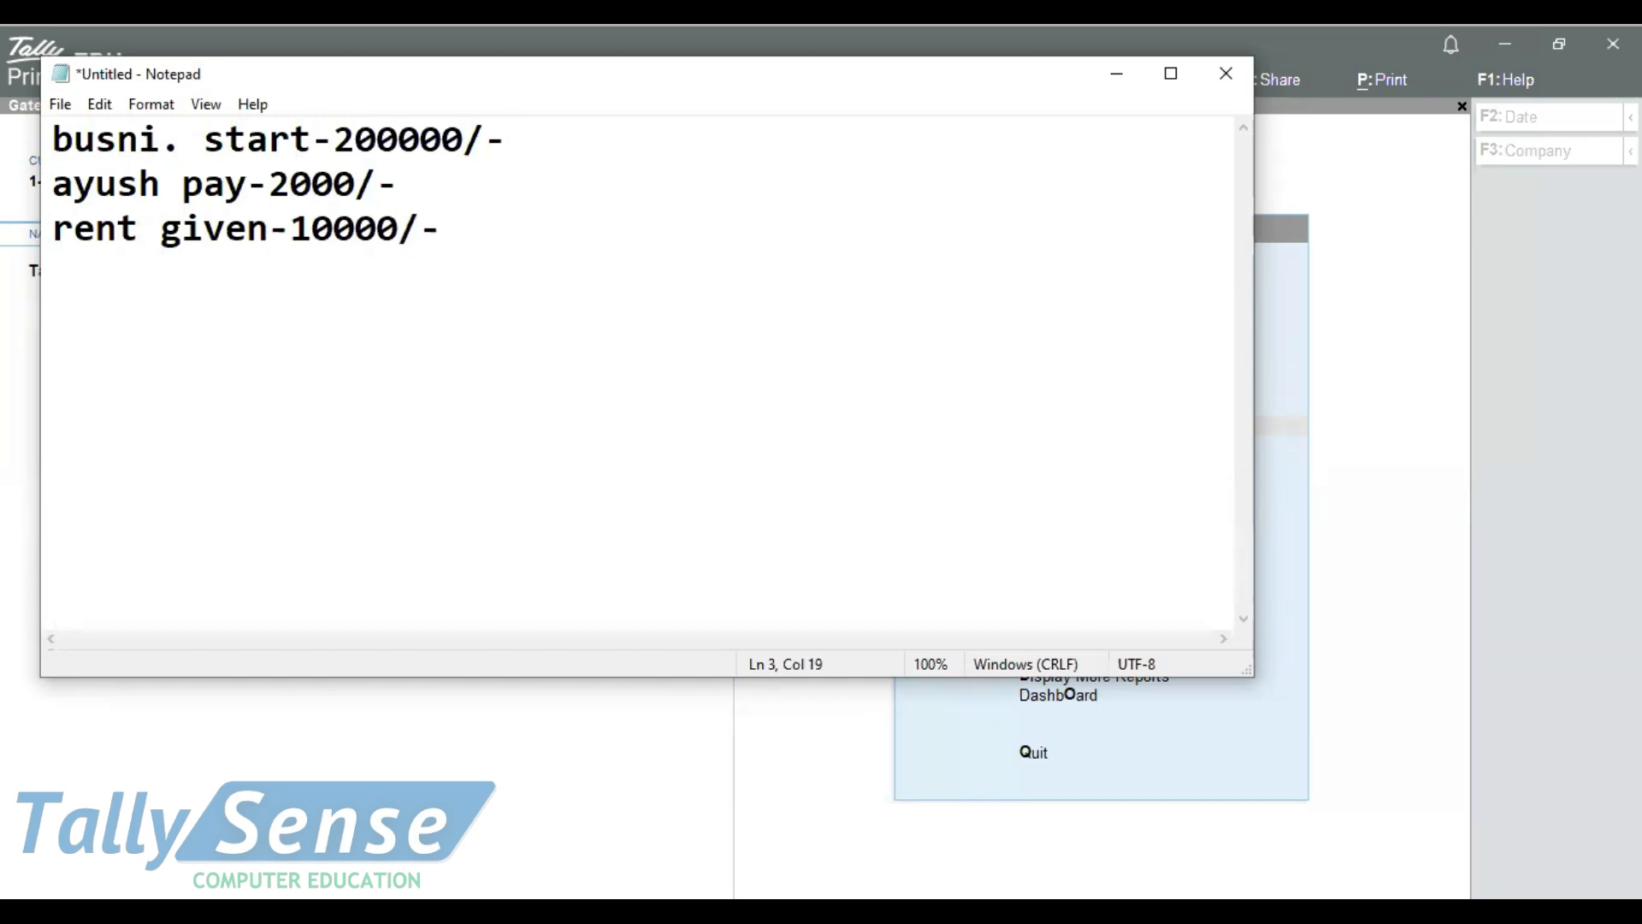
Insert "with cash" after "start" in the first transaction line
key(alt)
click(547, 131)
click(308, 143)
text(with cash)
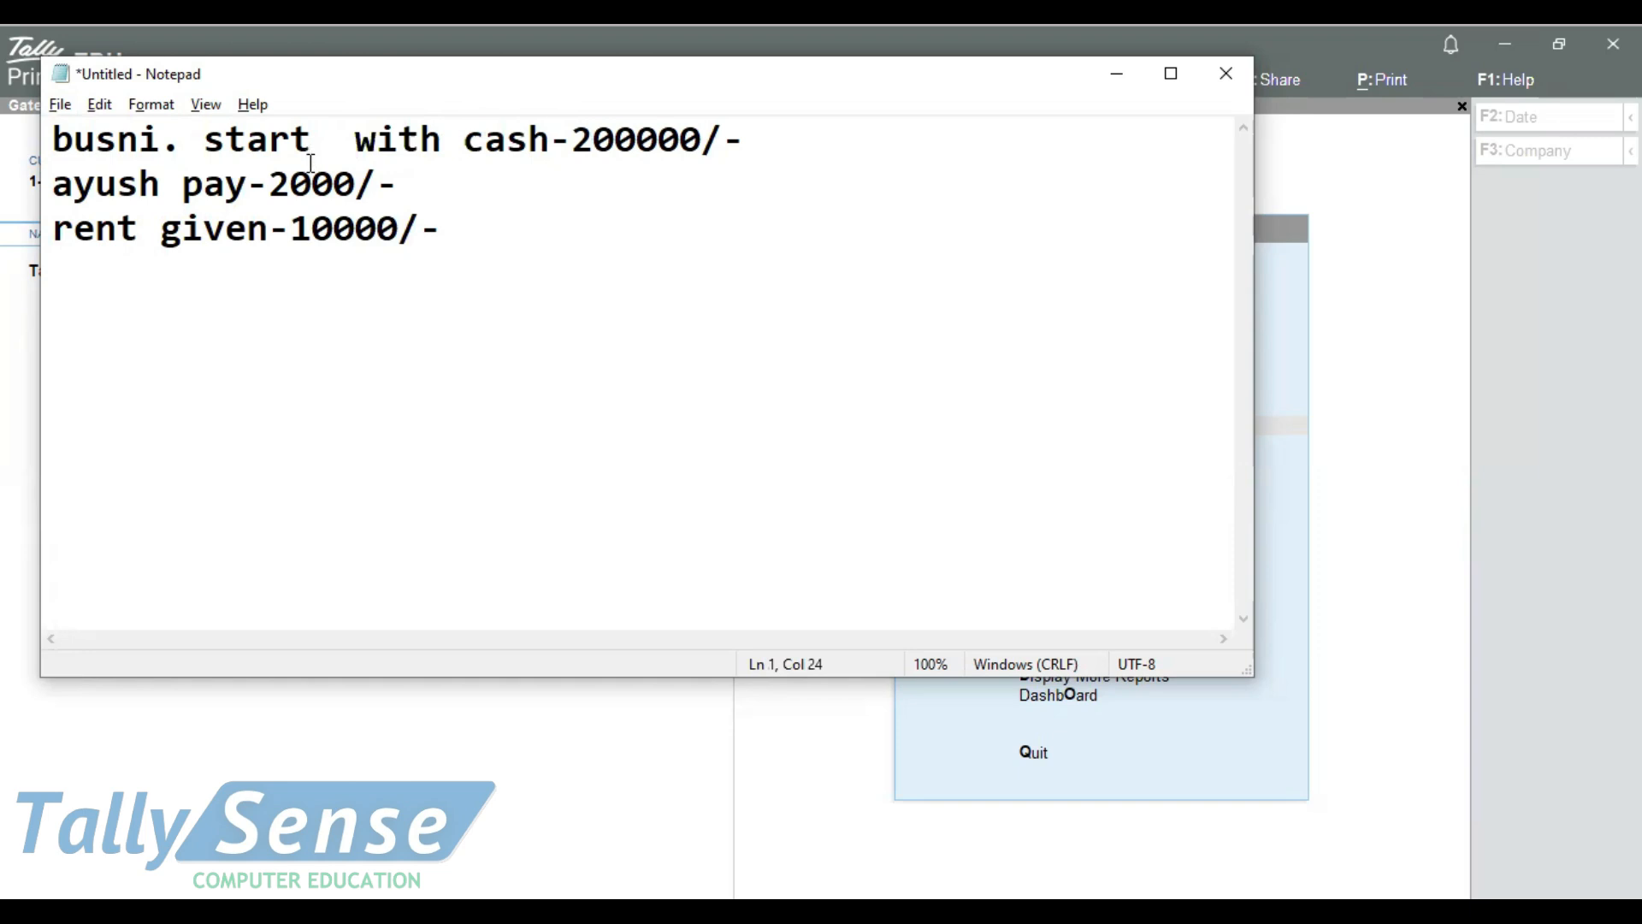
Switch to TallyPrime, open voucher entry and set the voucher date to 1-Apr-25
key(alt+Tab)
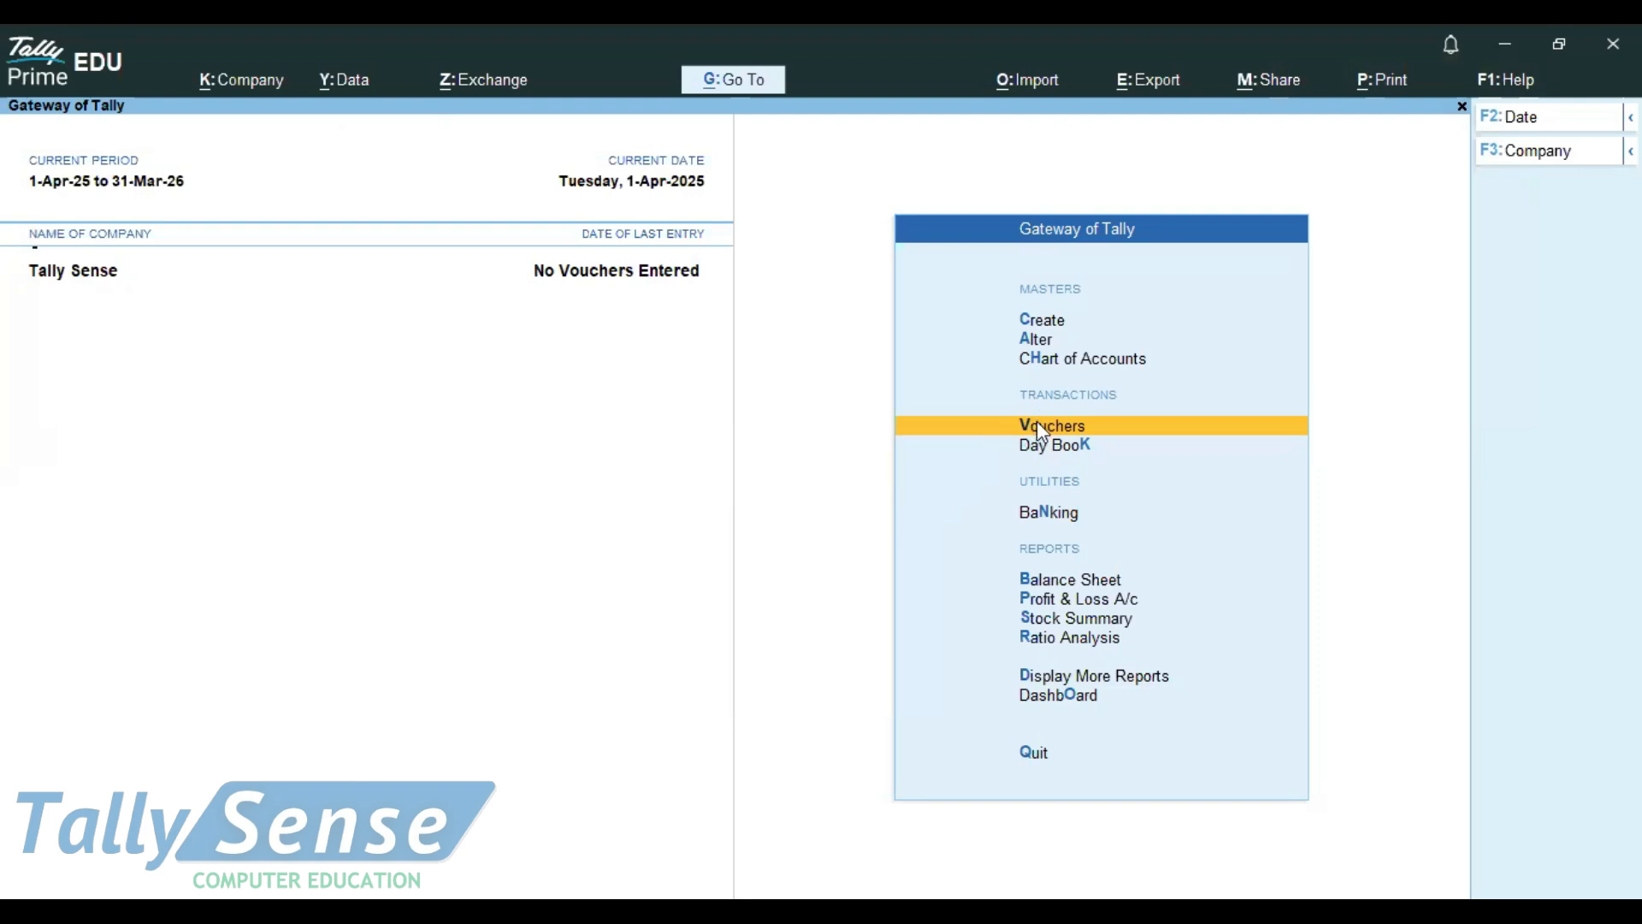
click(1037, 423)
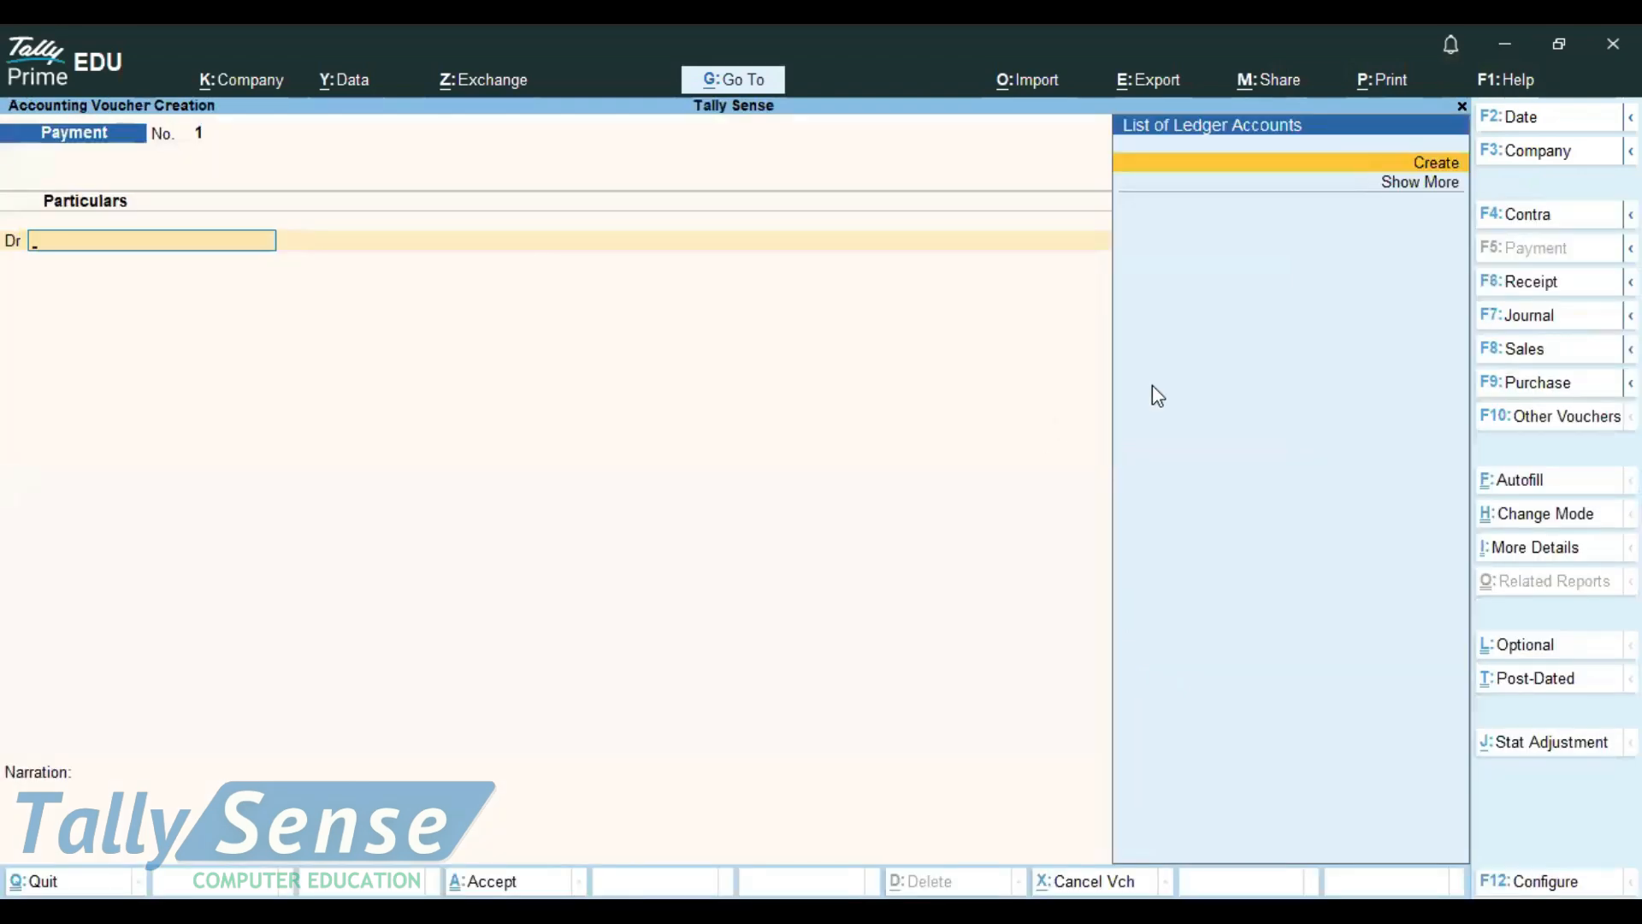
click(1524, 120)
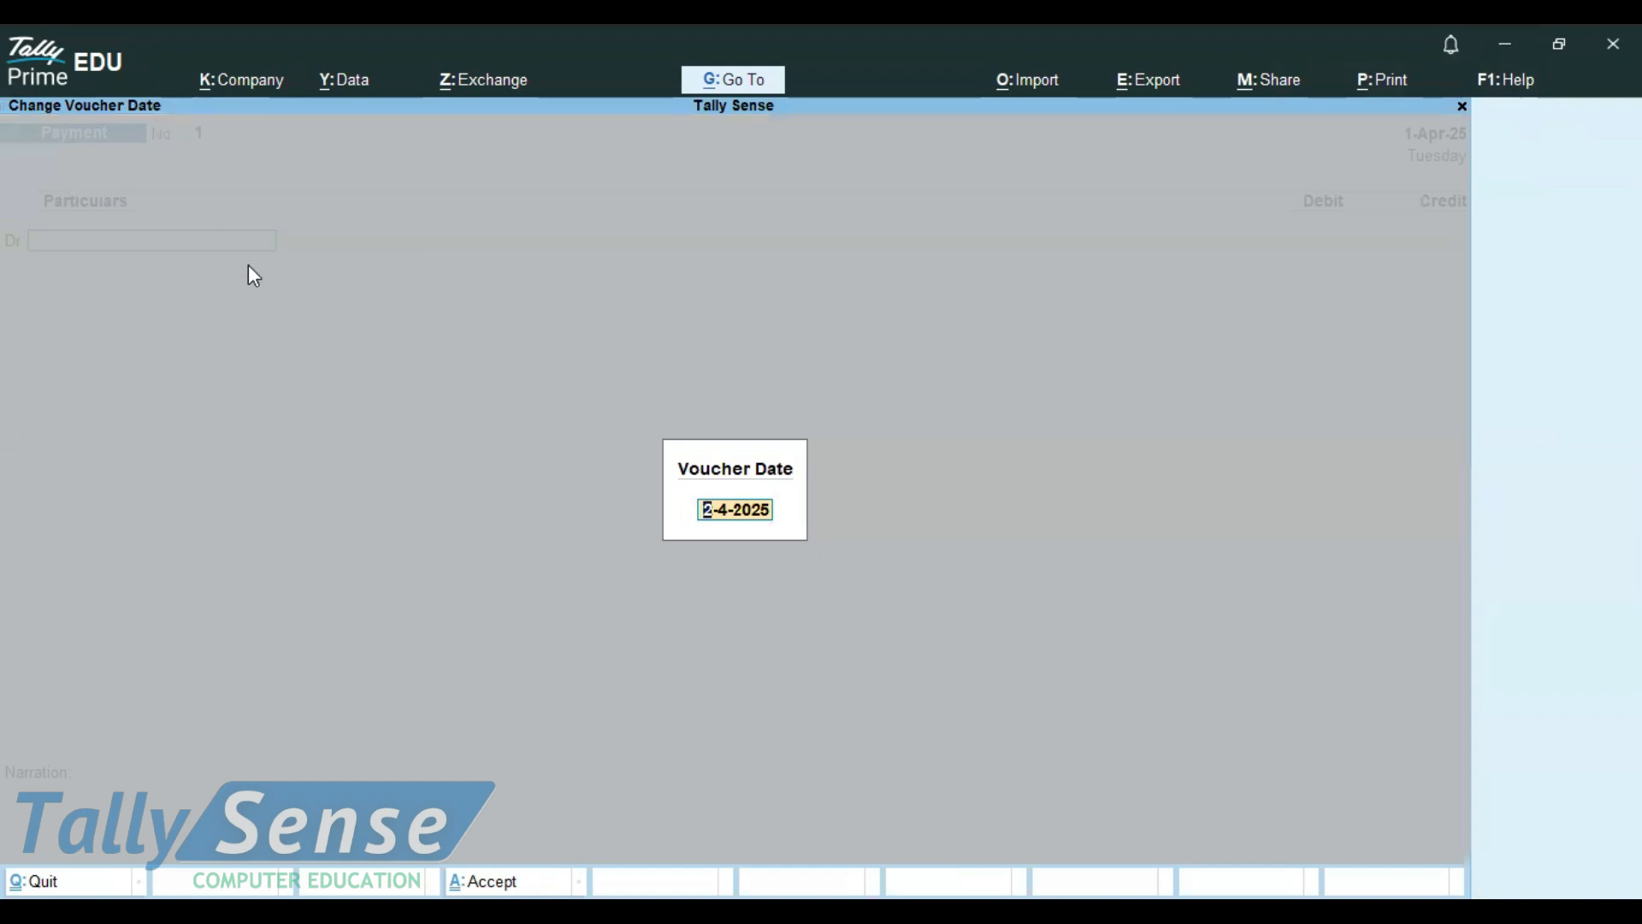
key(BackSpace)
key(Return)
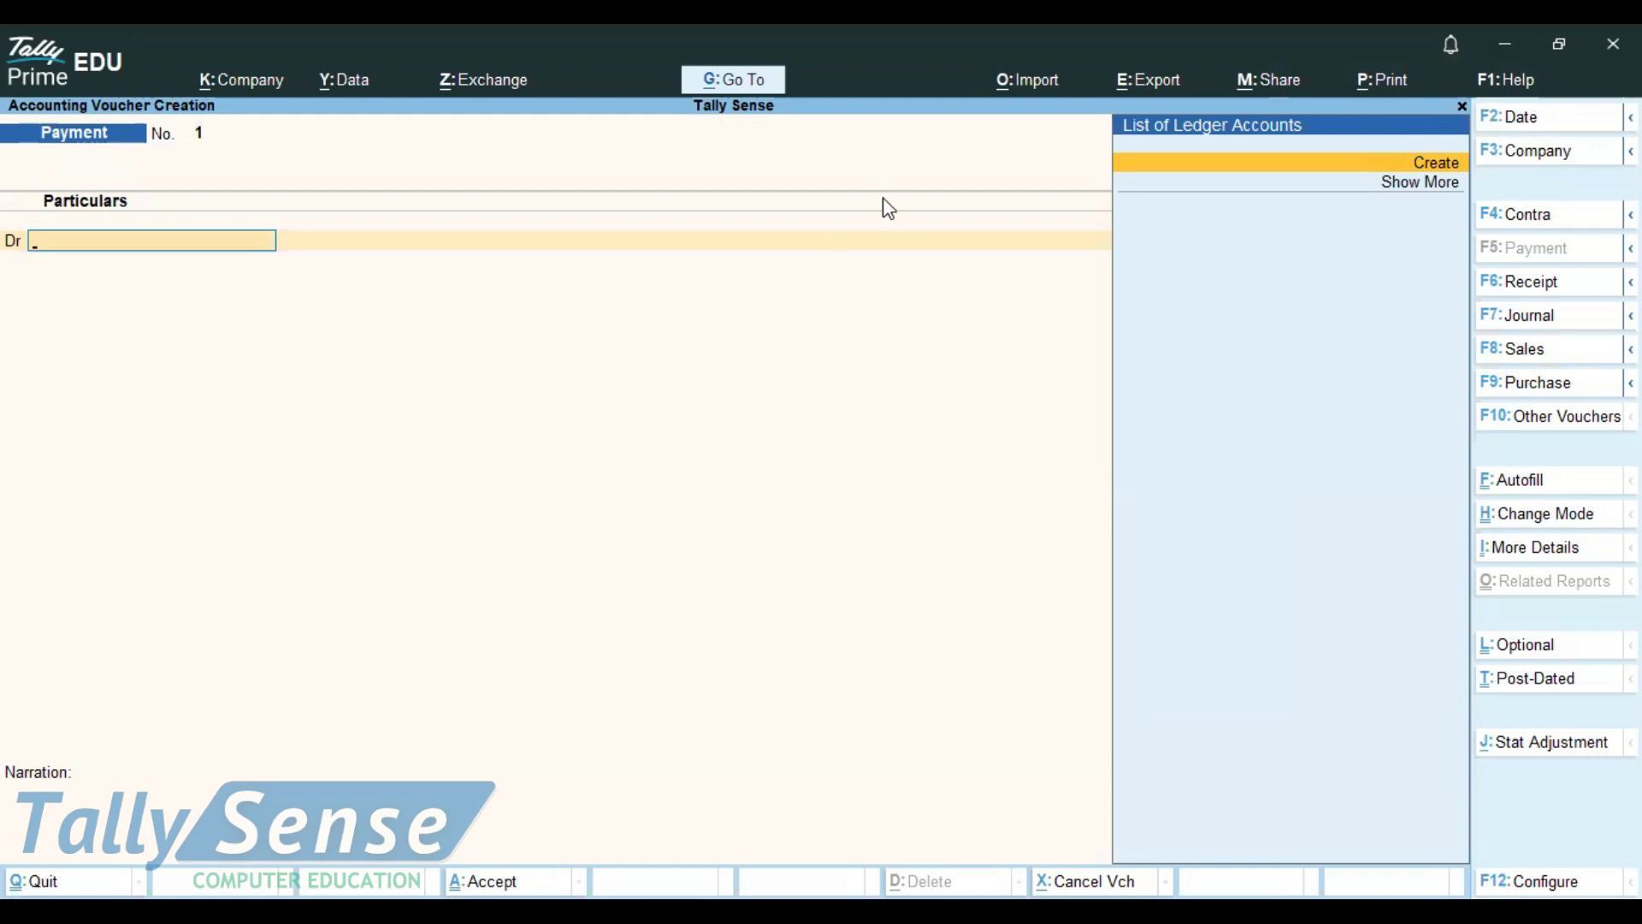
Look at the options in the company list and keep Tally Sense as the active company
click(1546, 167)
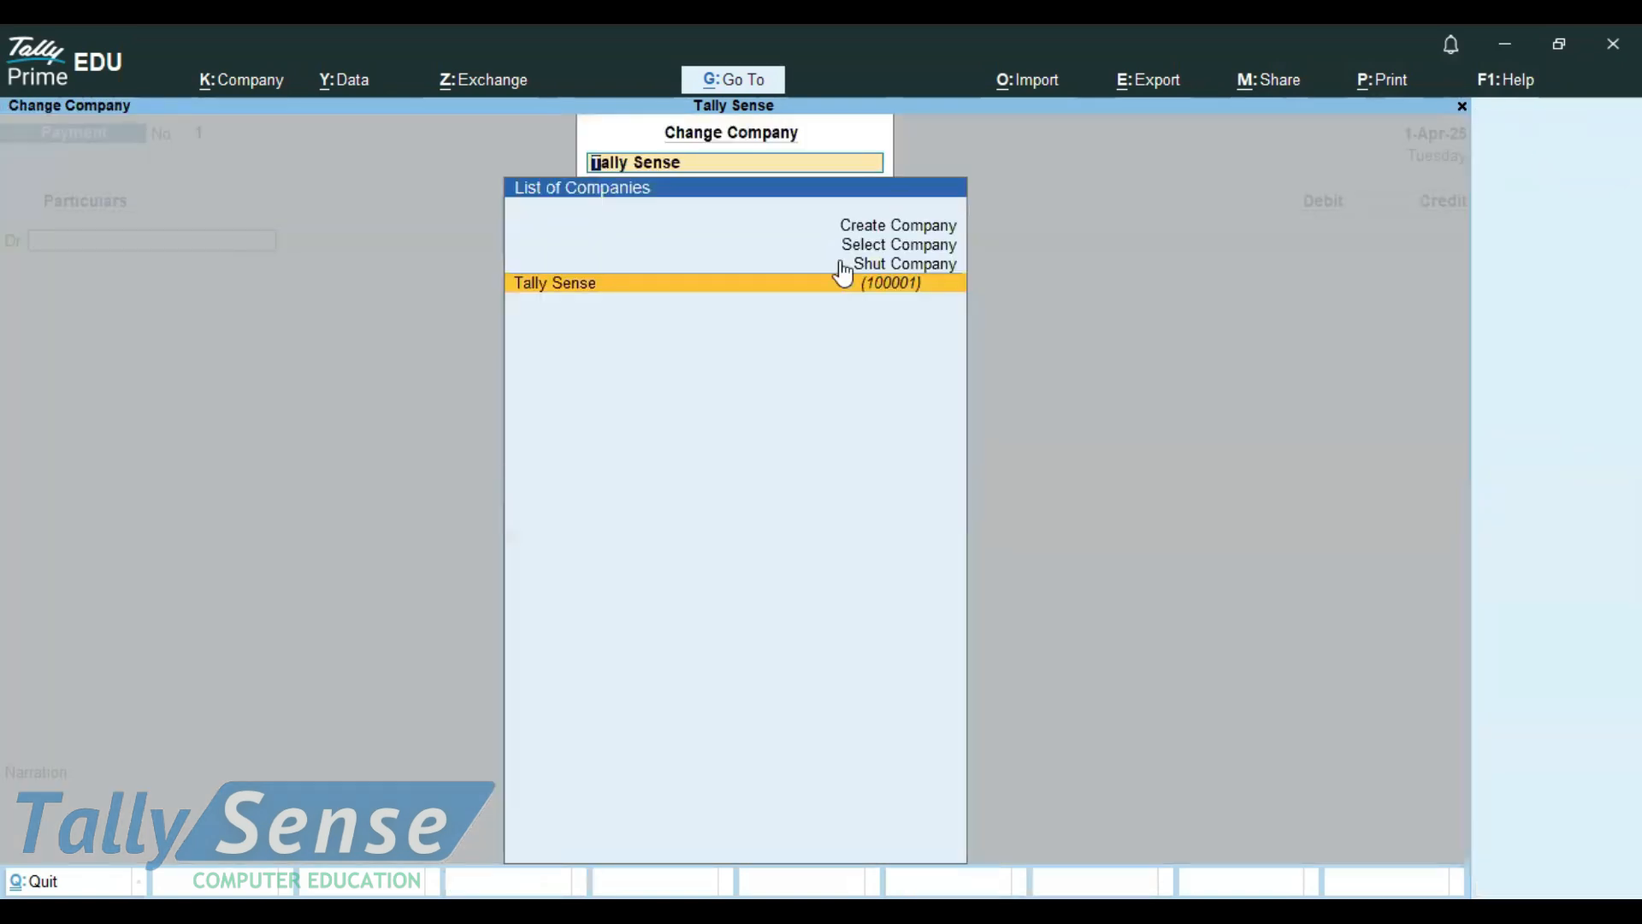
scroll(910, 321, up, 3)
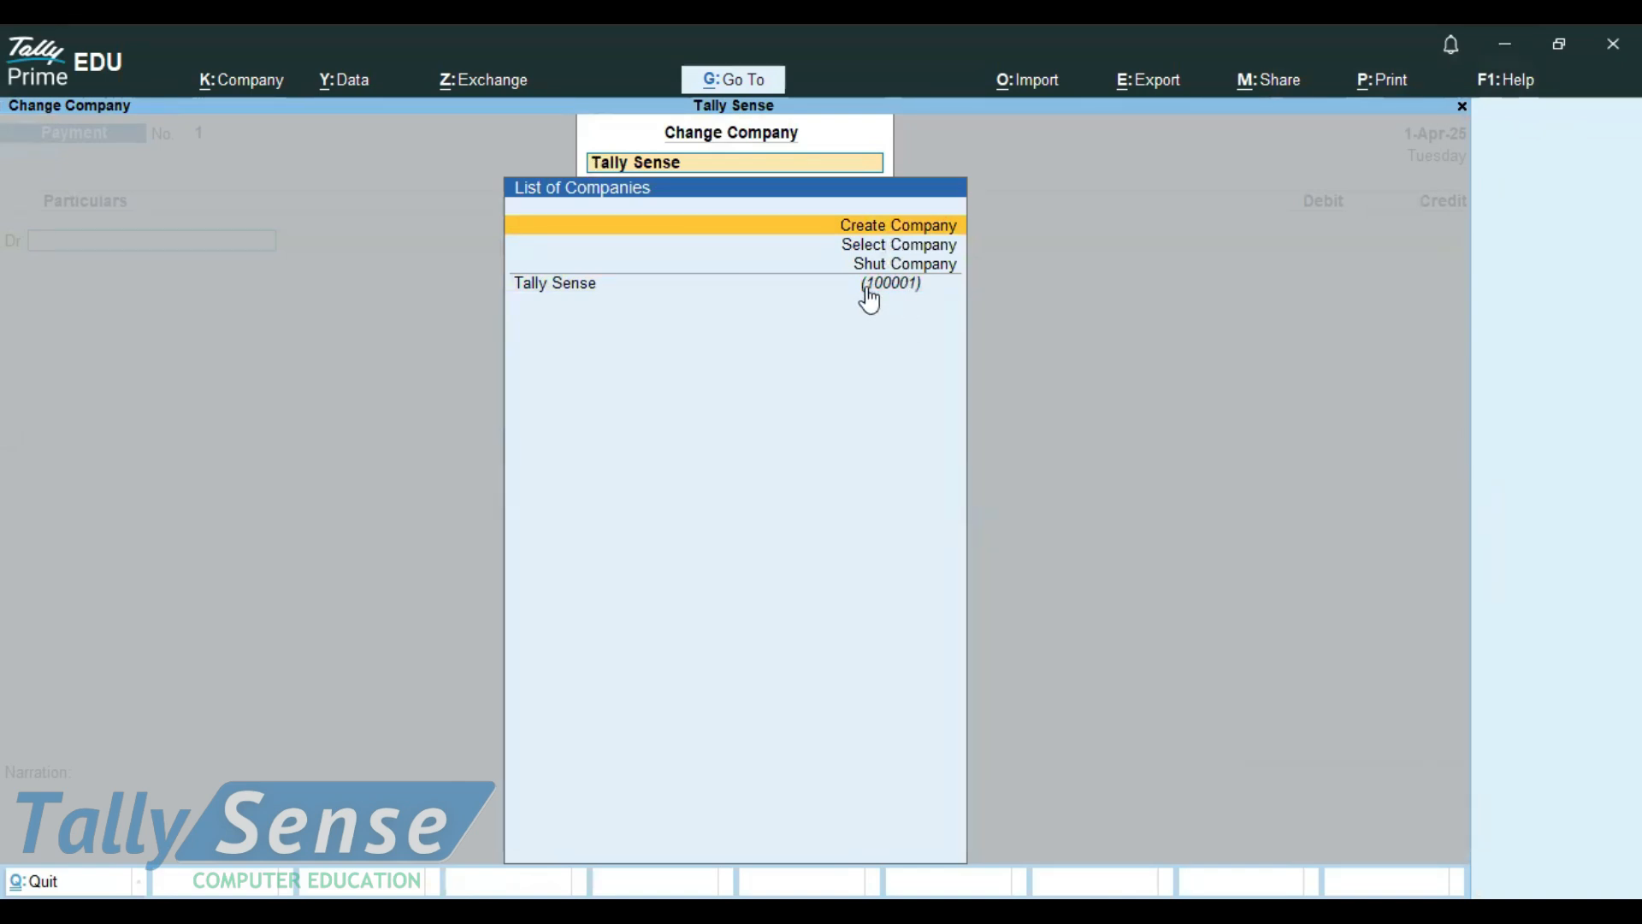
scroll(855, 317, down, 3)
key(Return)
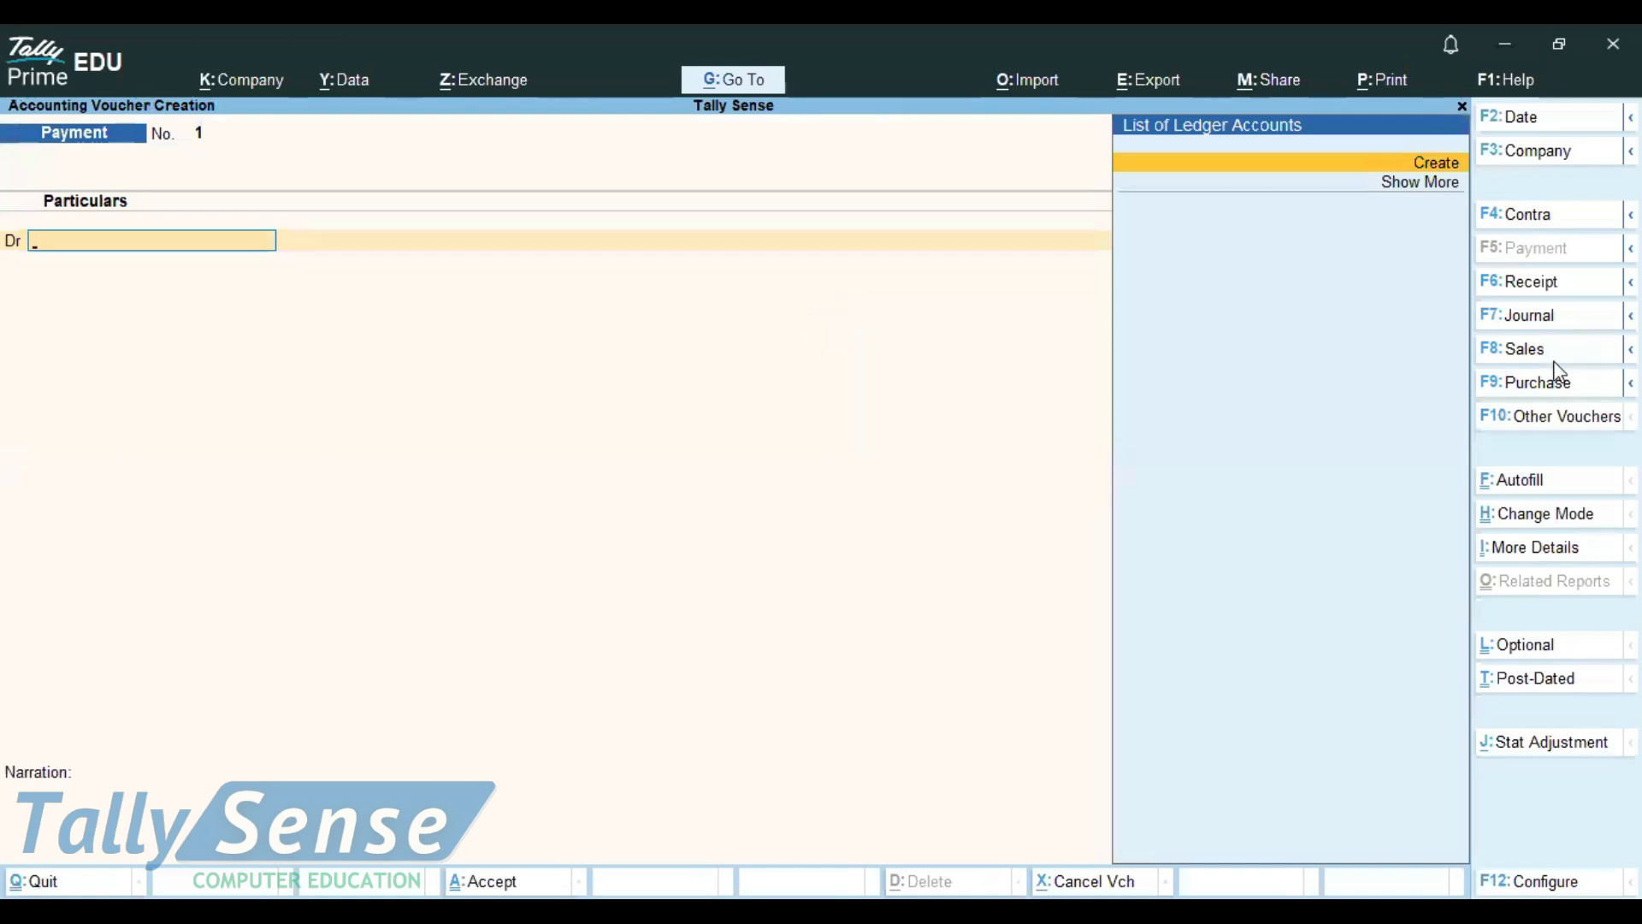
Look through the Contra, Payment, Journal, Purchase and Sales voucher types and switch to a Receipt voucher
click(1529, 221)
click(1525, 249)
click(1527, 281)
click(1516, 351)
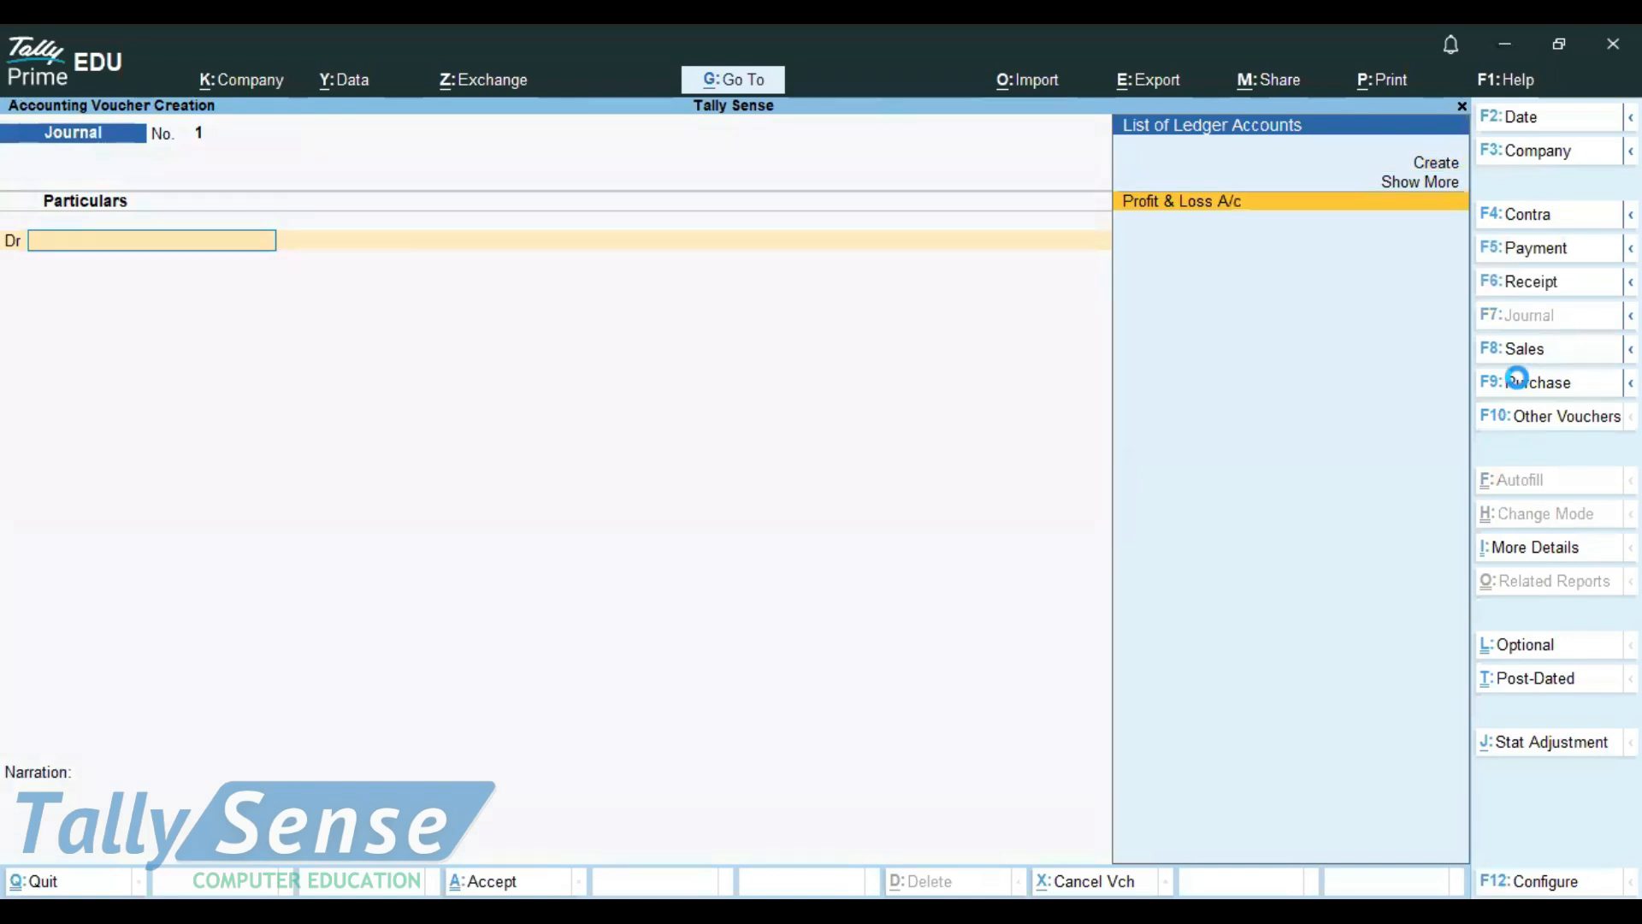
click(1523, 384)
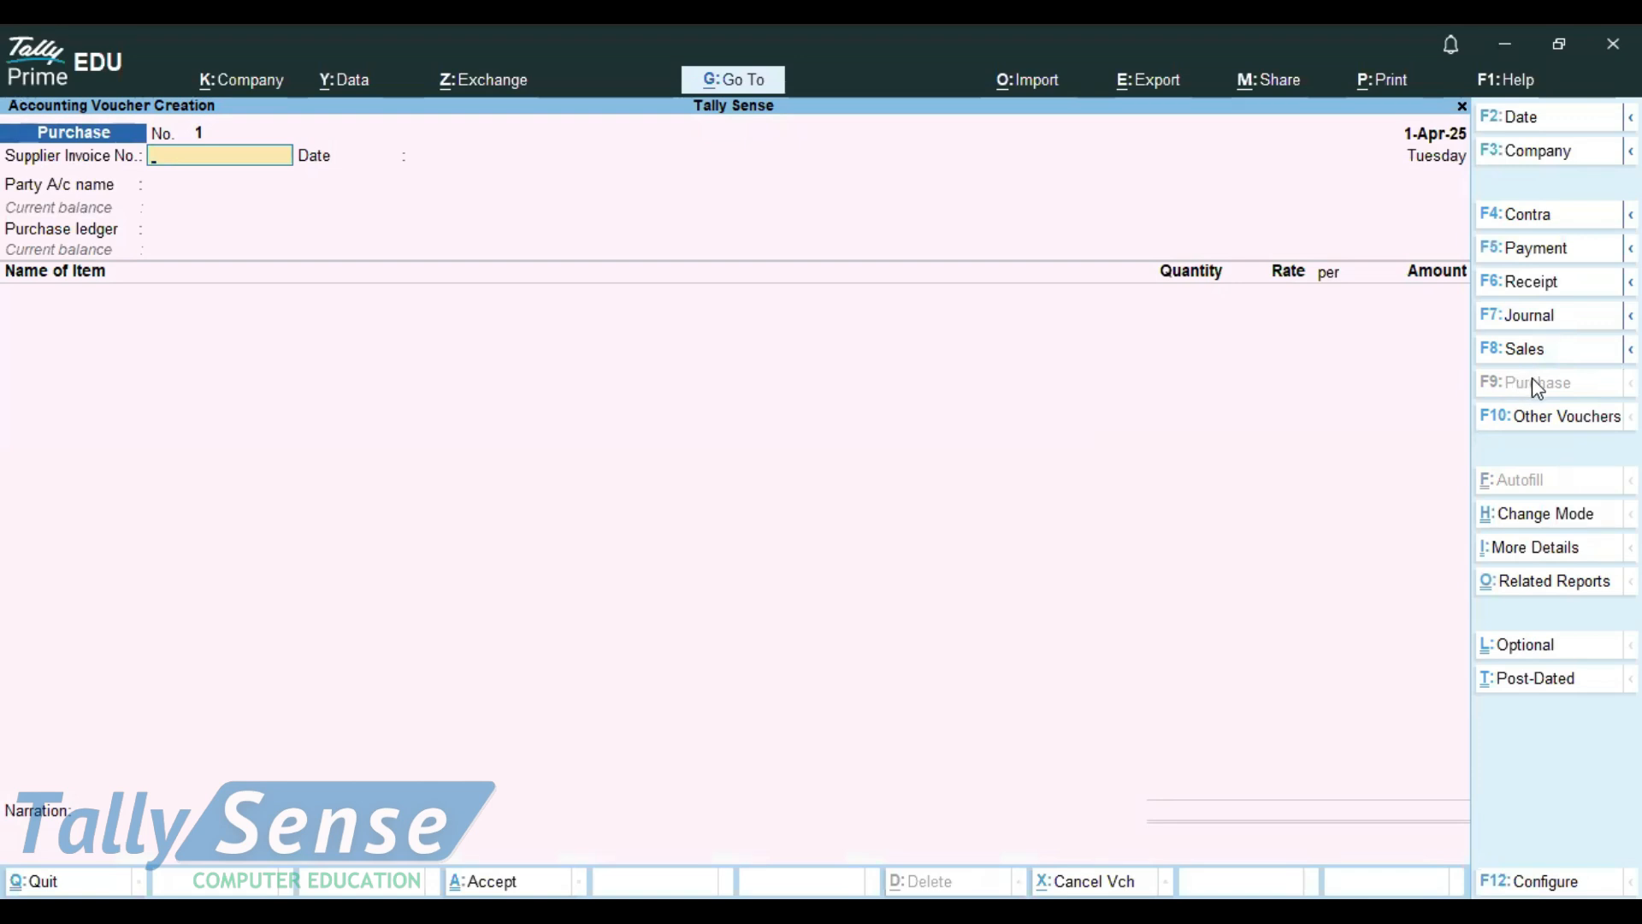
click(1519, 349)
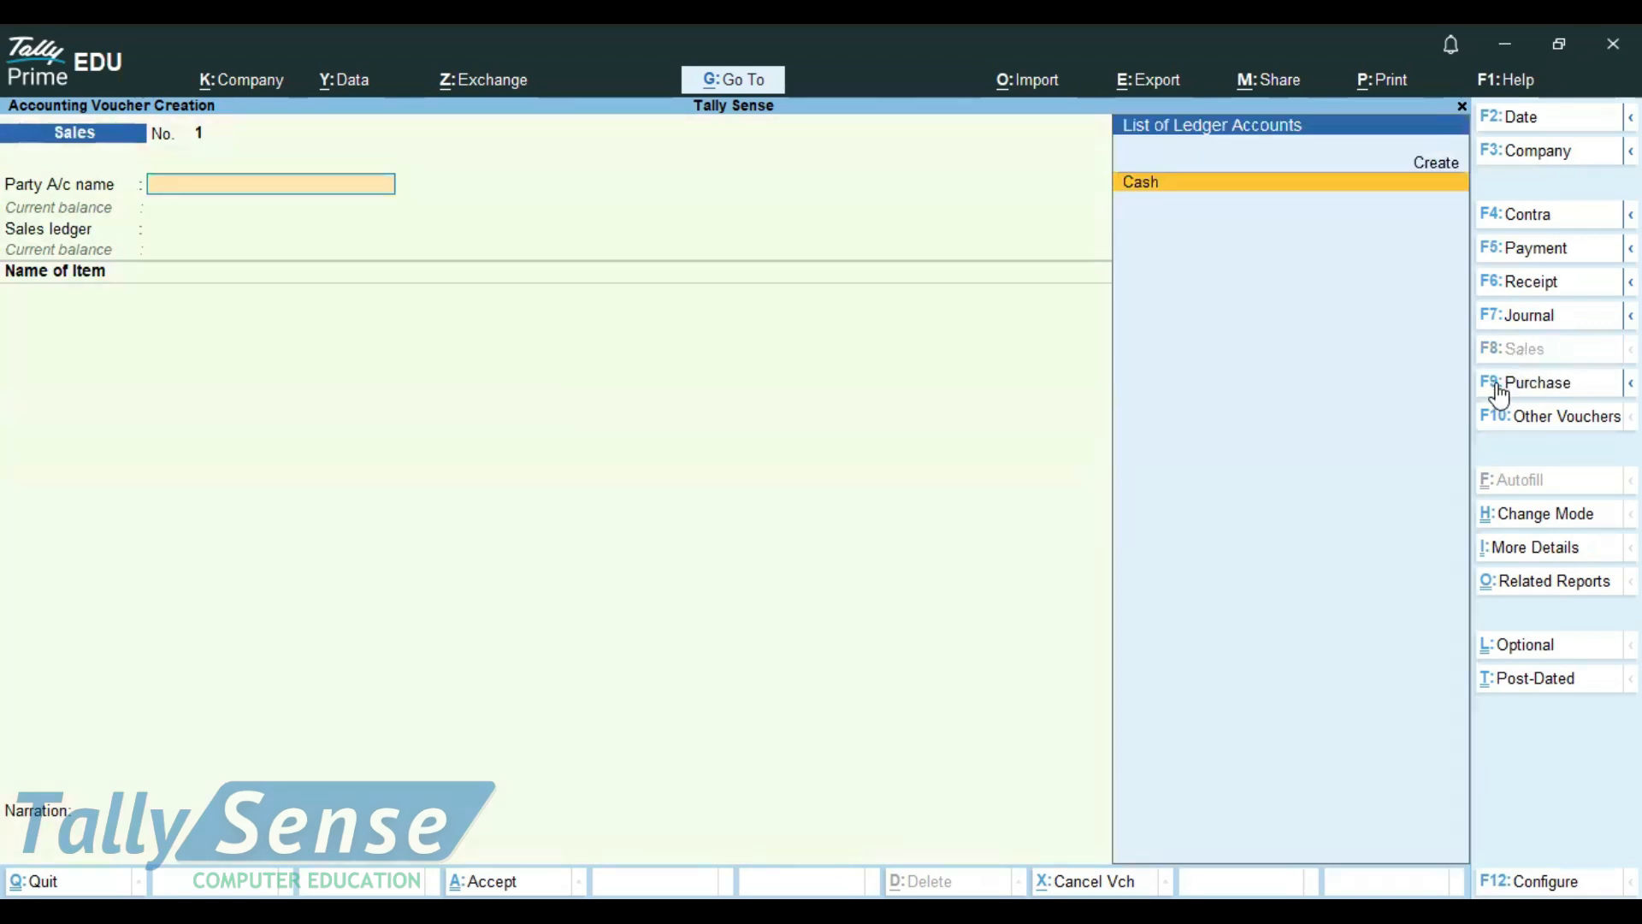
click(1540, 250)
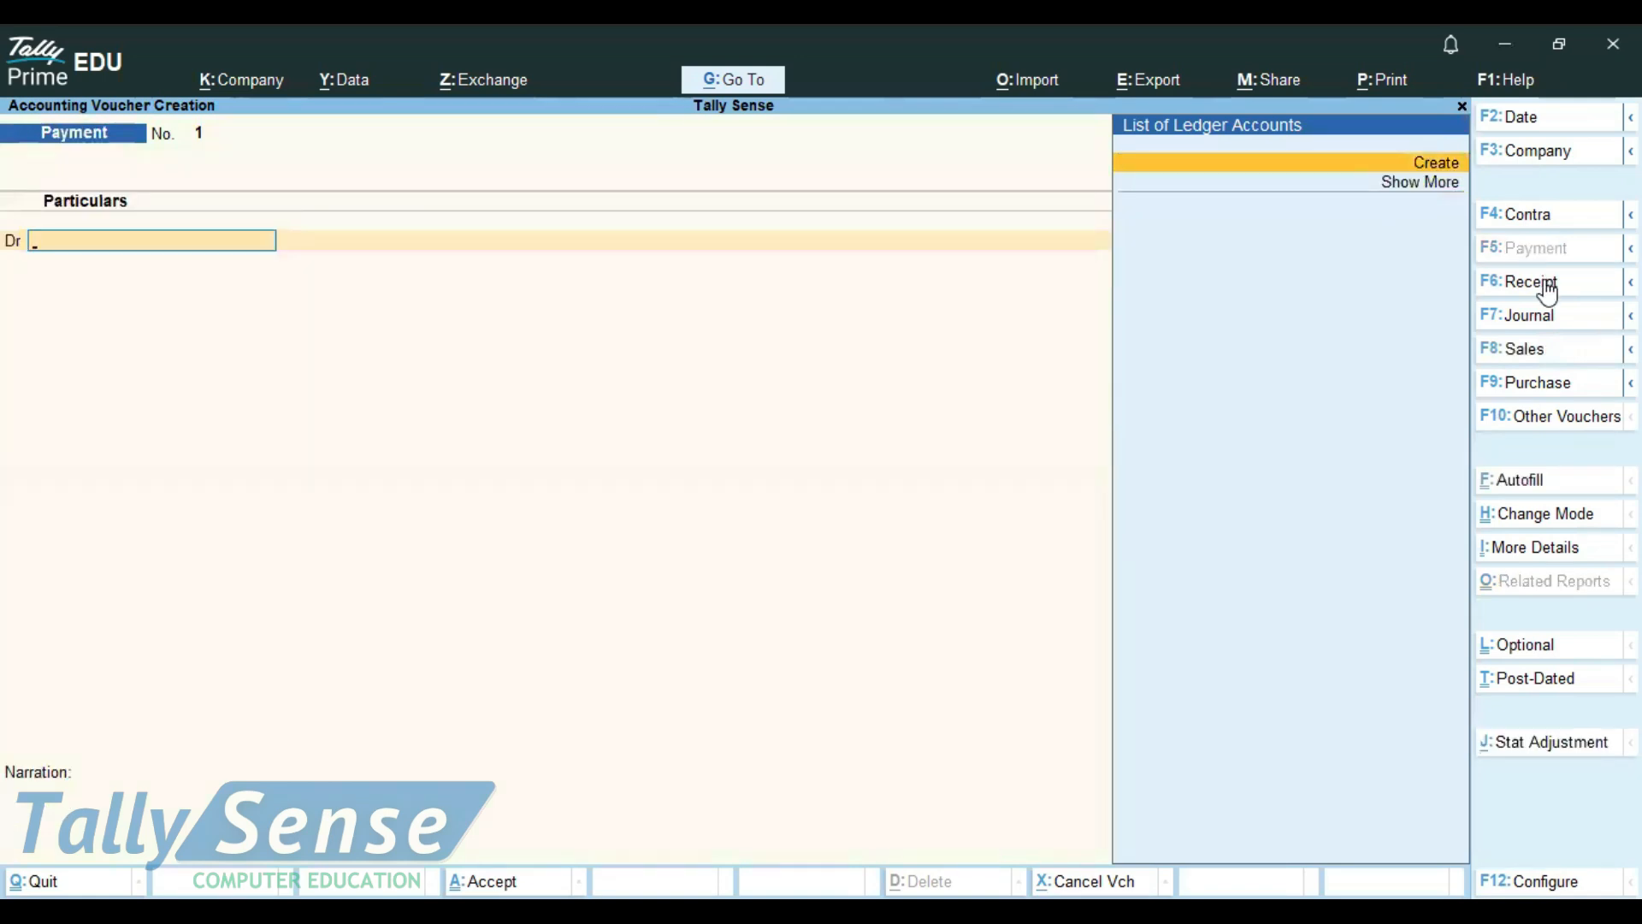
click(1547, 286)
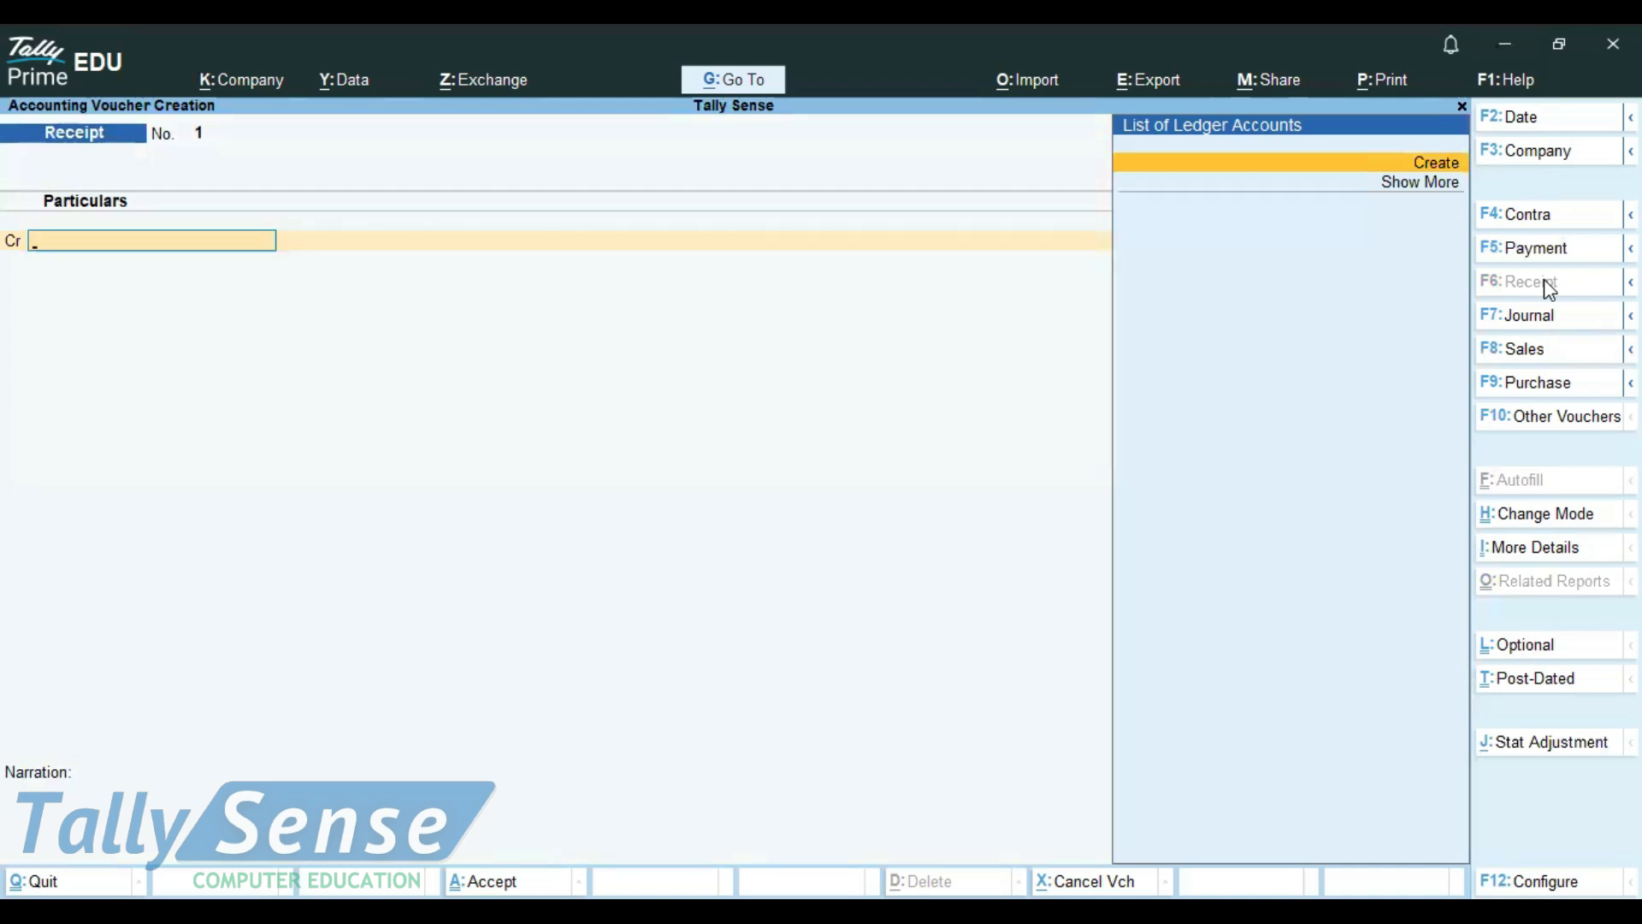
Review the first transaction line in the Notepad list and return to the Receipt voucher in TallyPrime
key(alt)
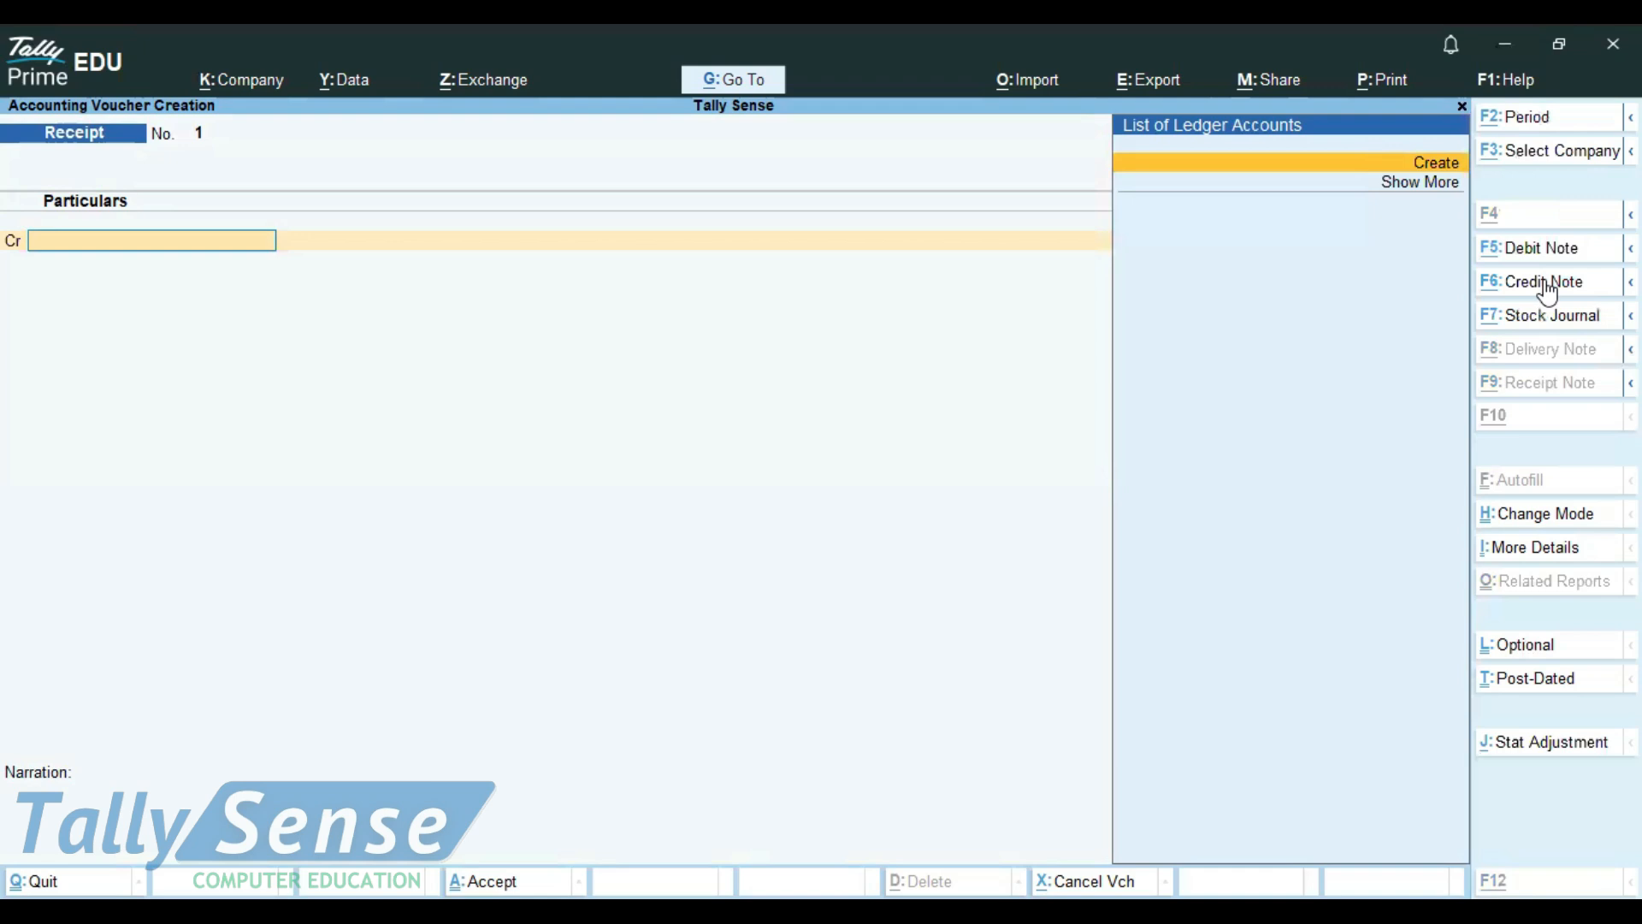
key(alt+Tab)
drag(744, 138, 12, 137)
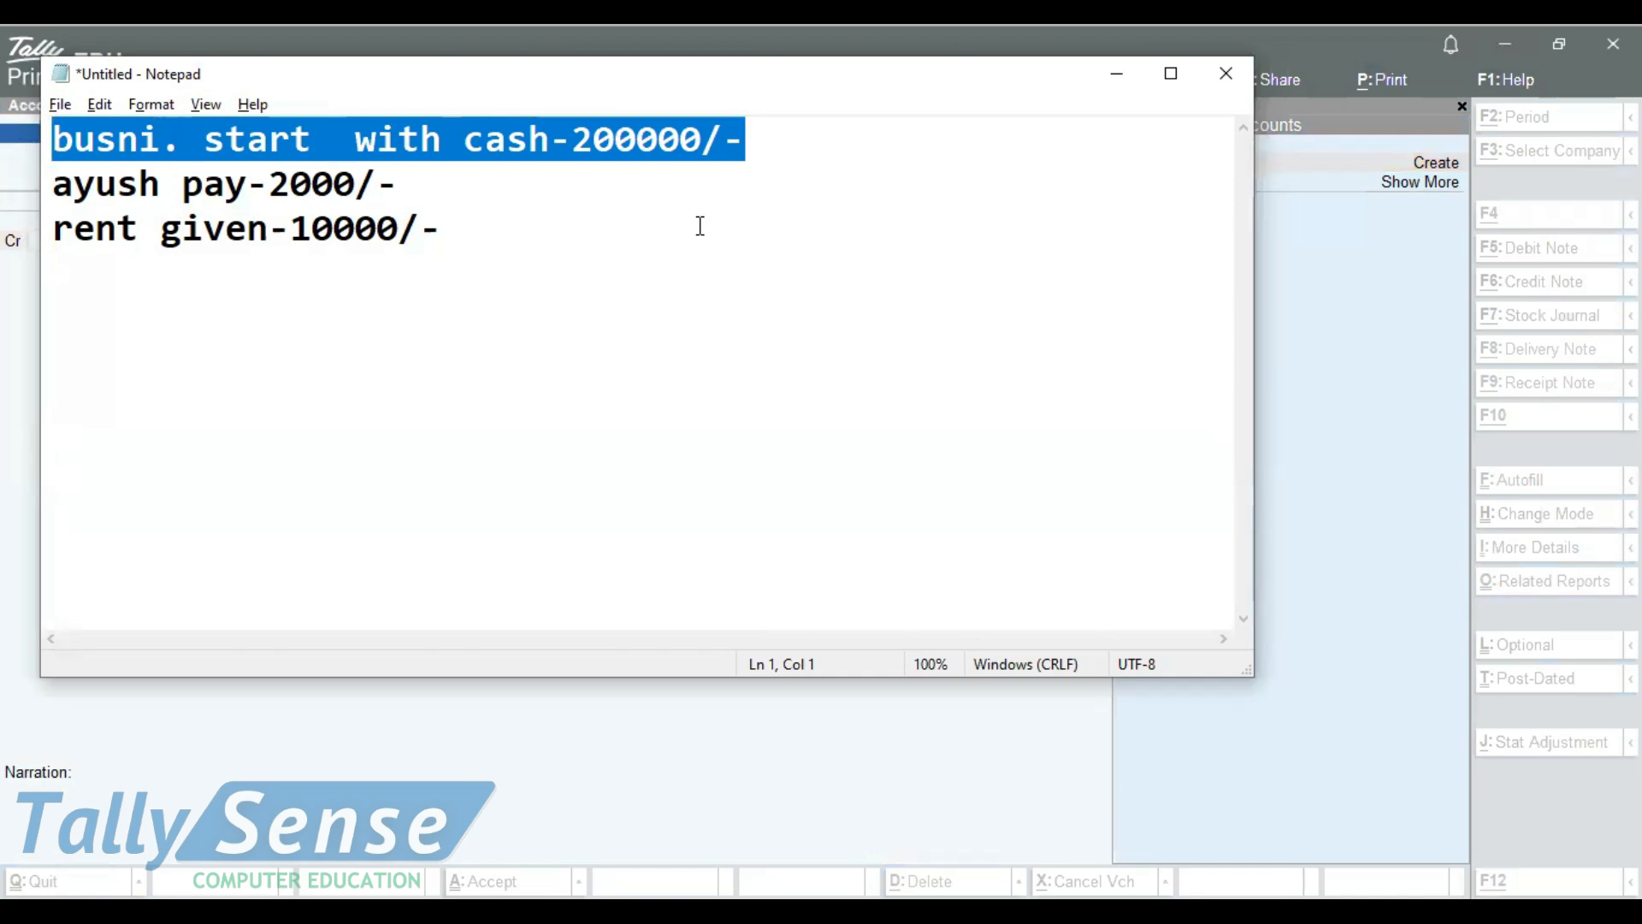
click(804, 149)
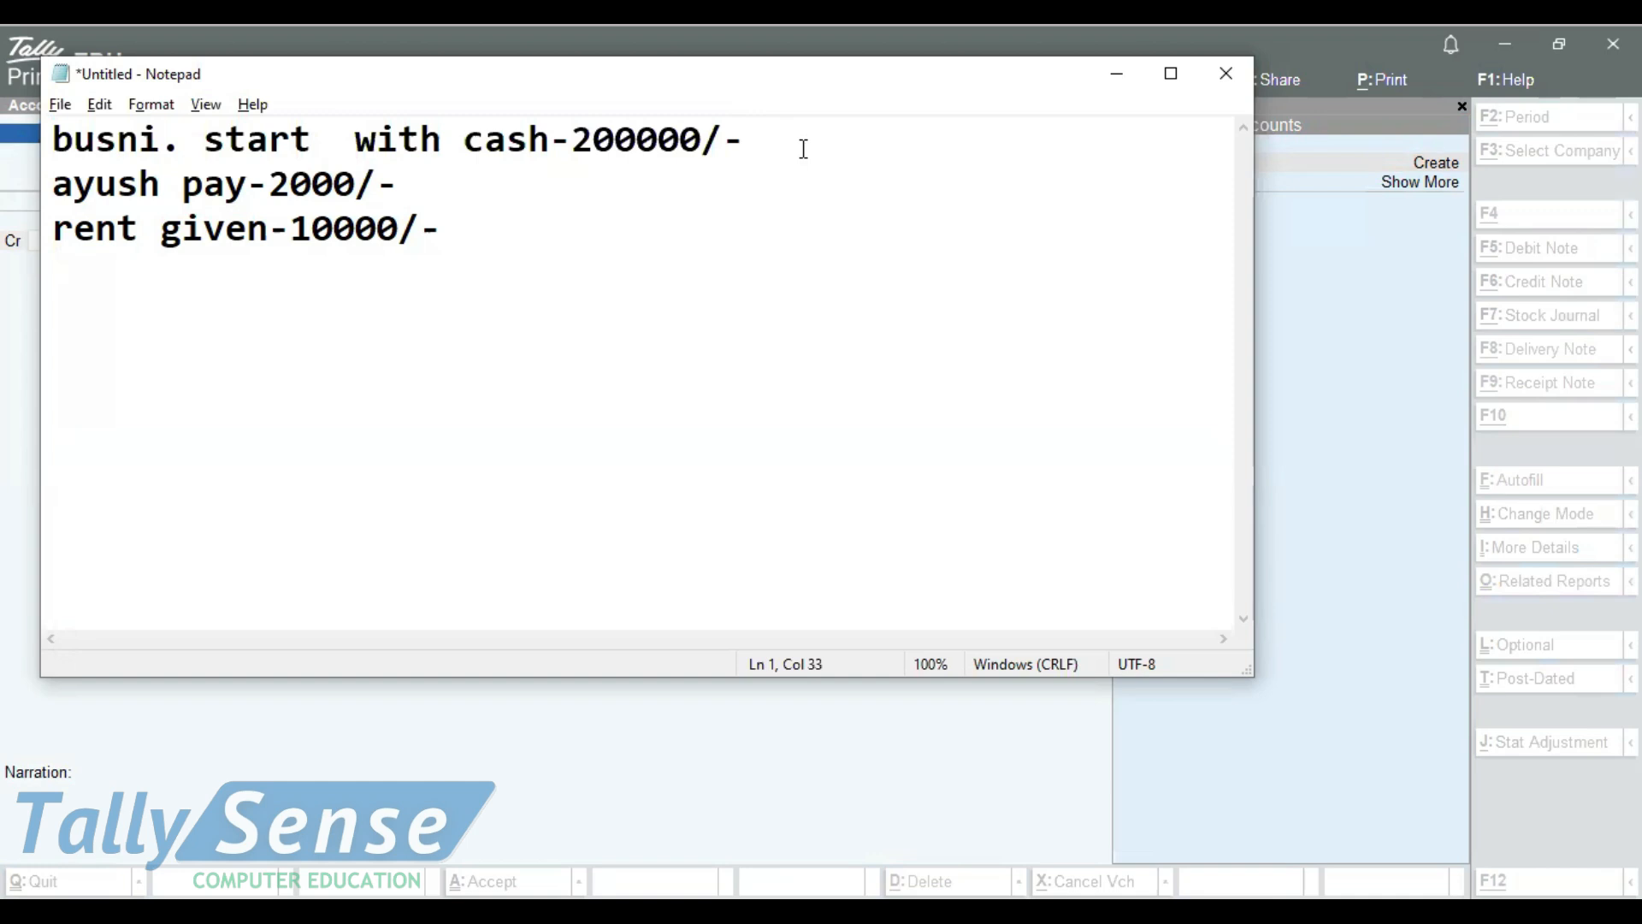
key(alt+Tab)
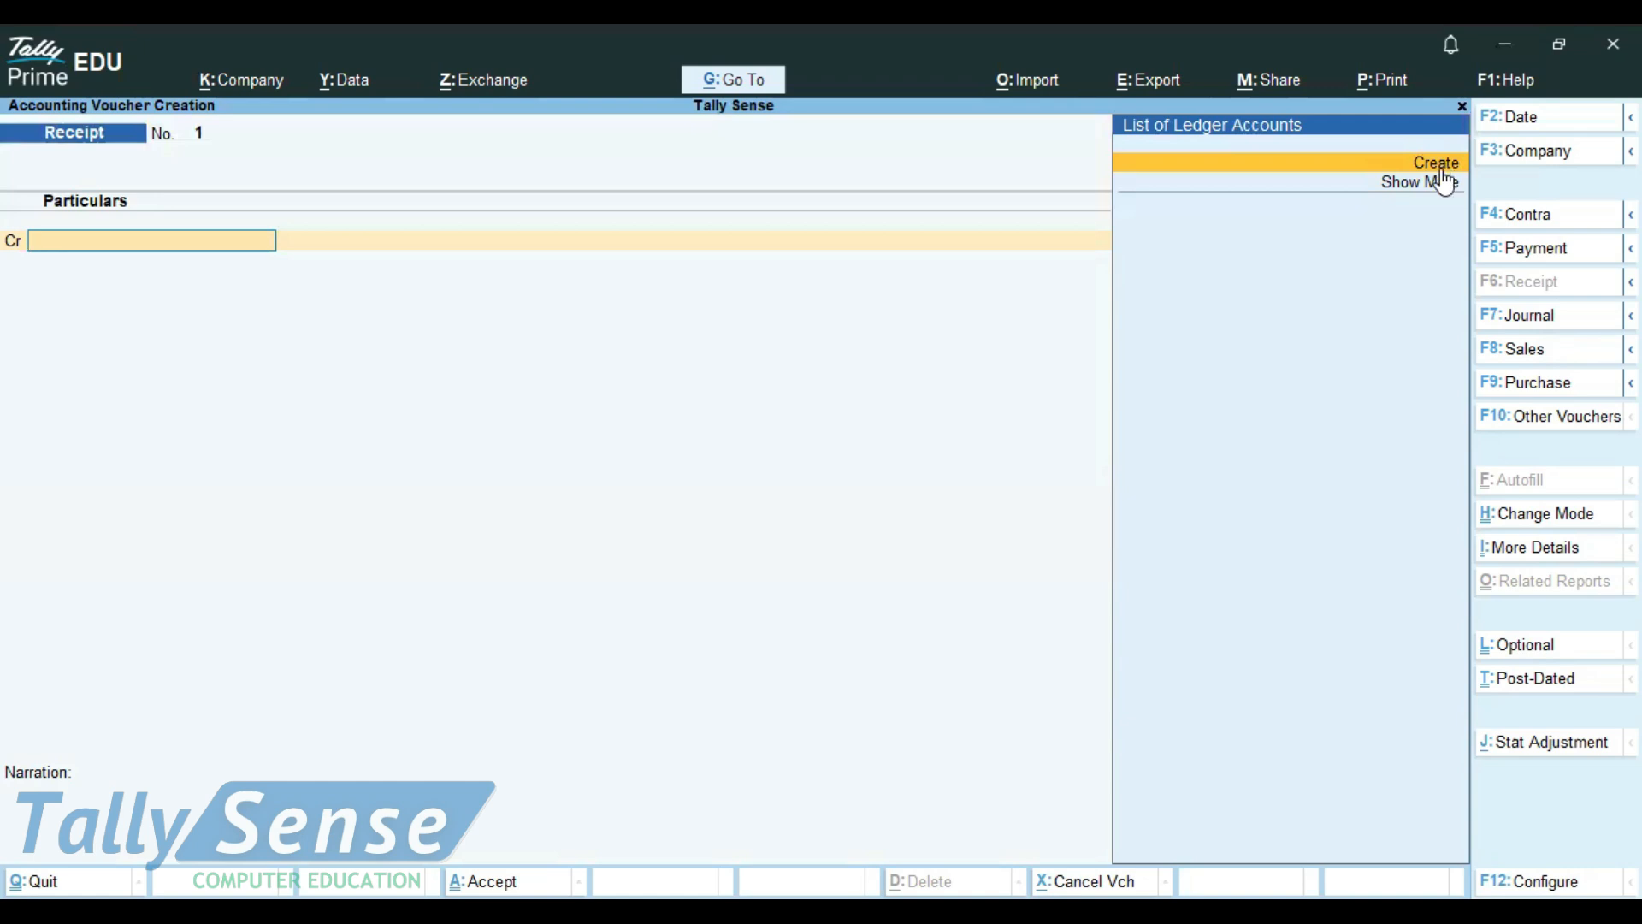
Switch to Notepad and add the note line "alt+c-create a new ledger" below the transaction list
key(alt+Tab)
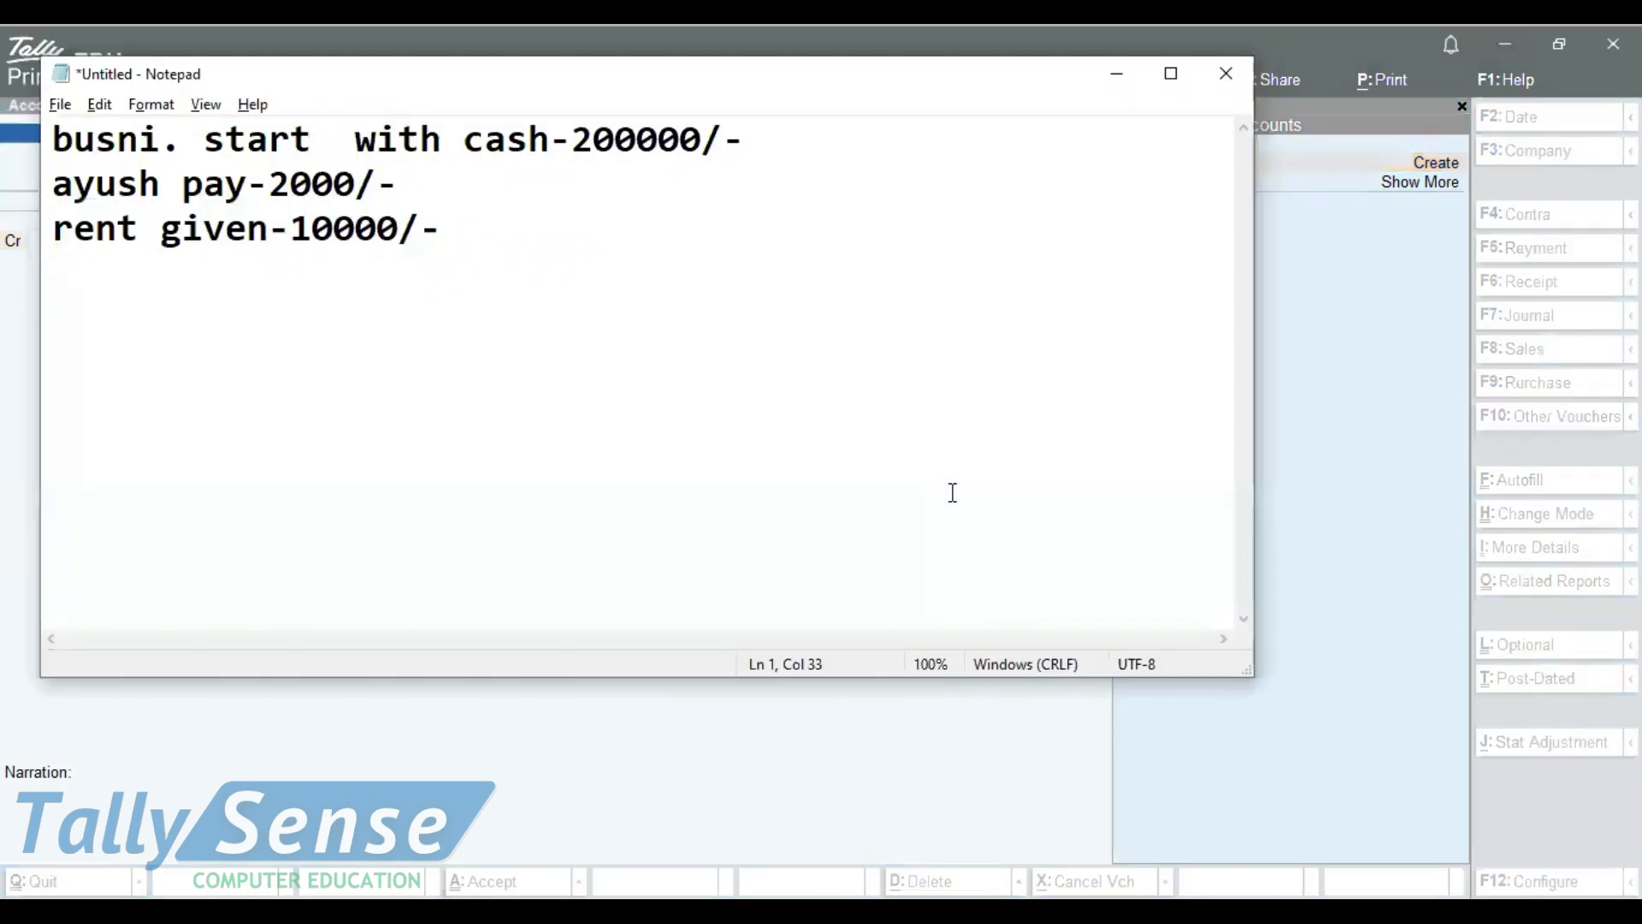
key(Right)
key(Right)
key(Return)
key(Return)
text(alt+c)
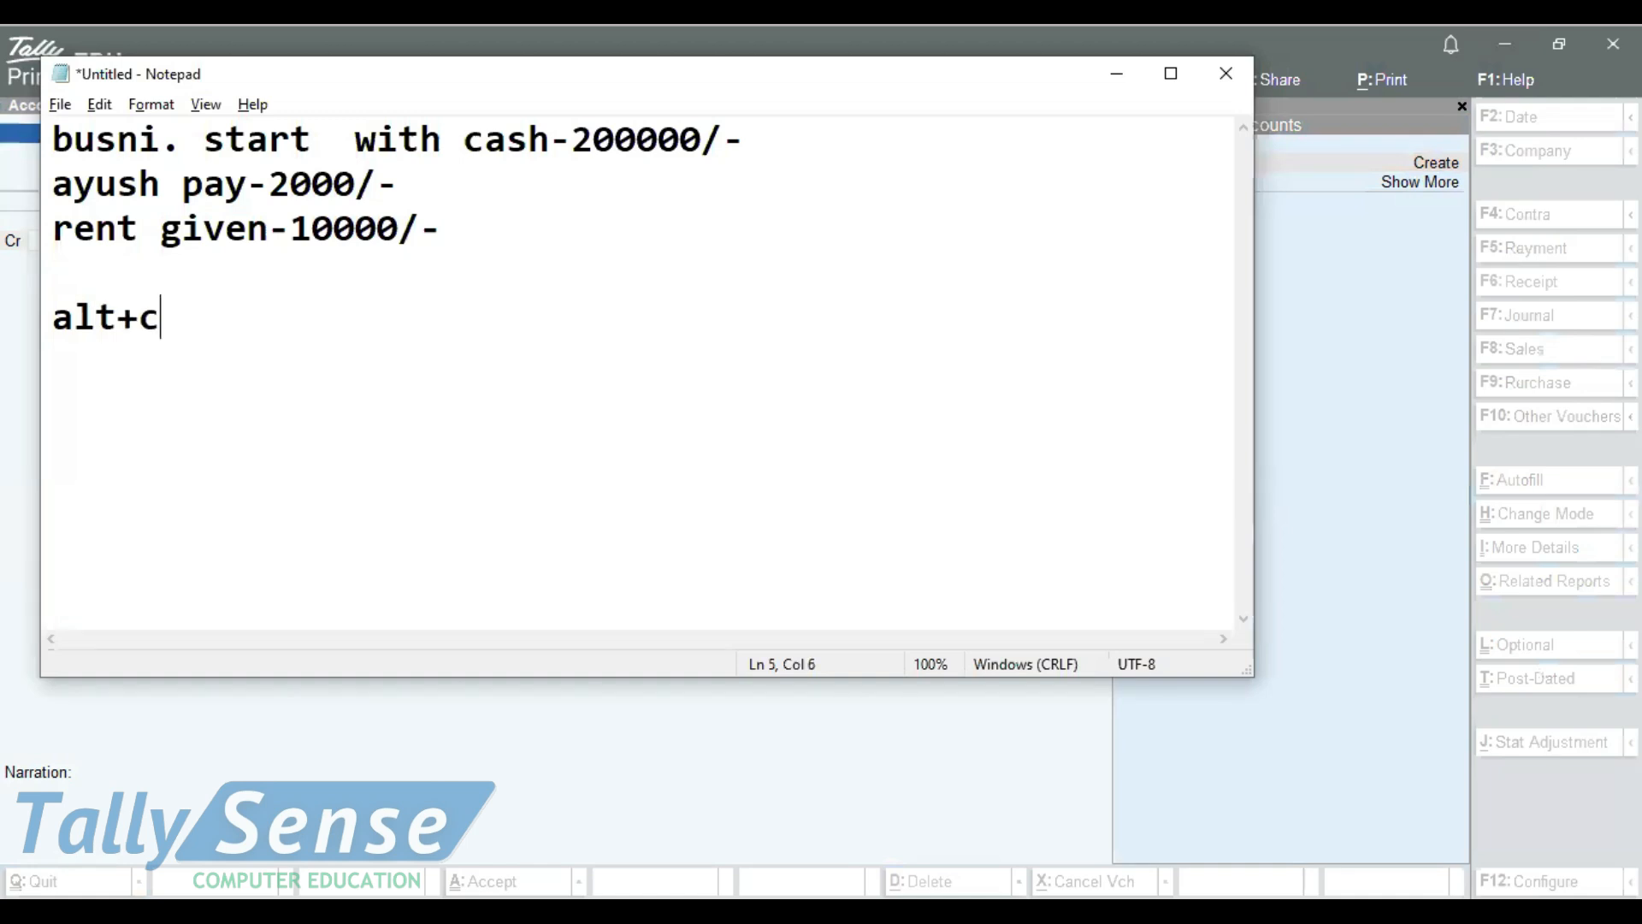
text(-create)
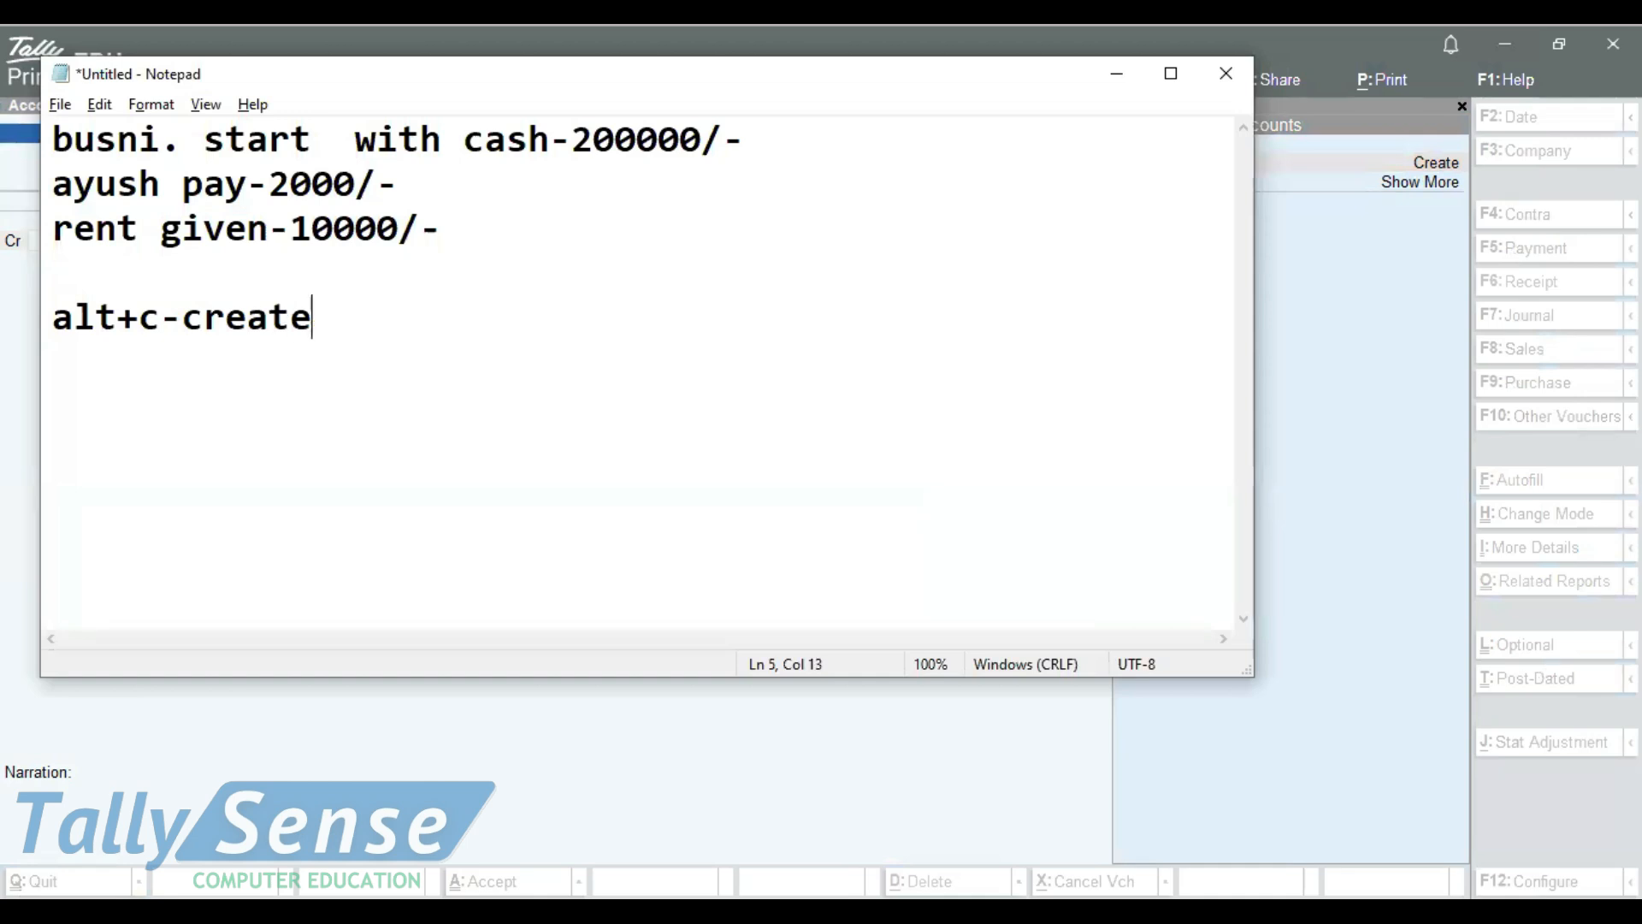
text( a new)
key(BackSpace)
text(ew )
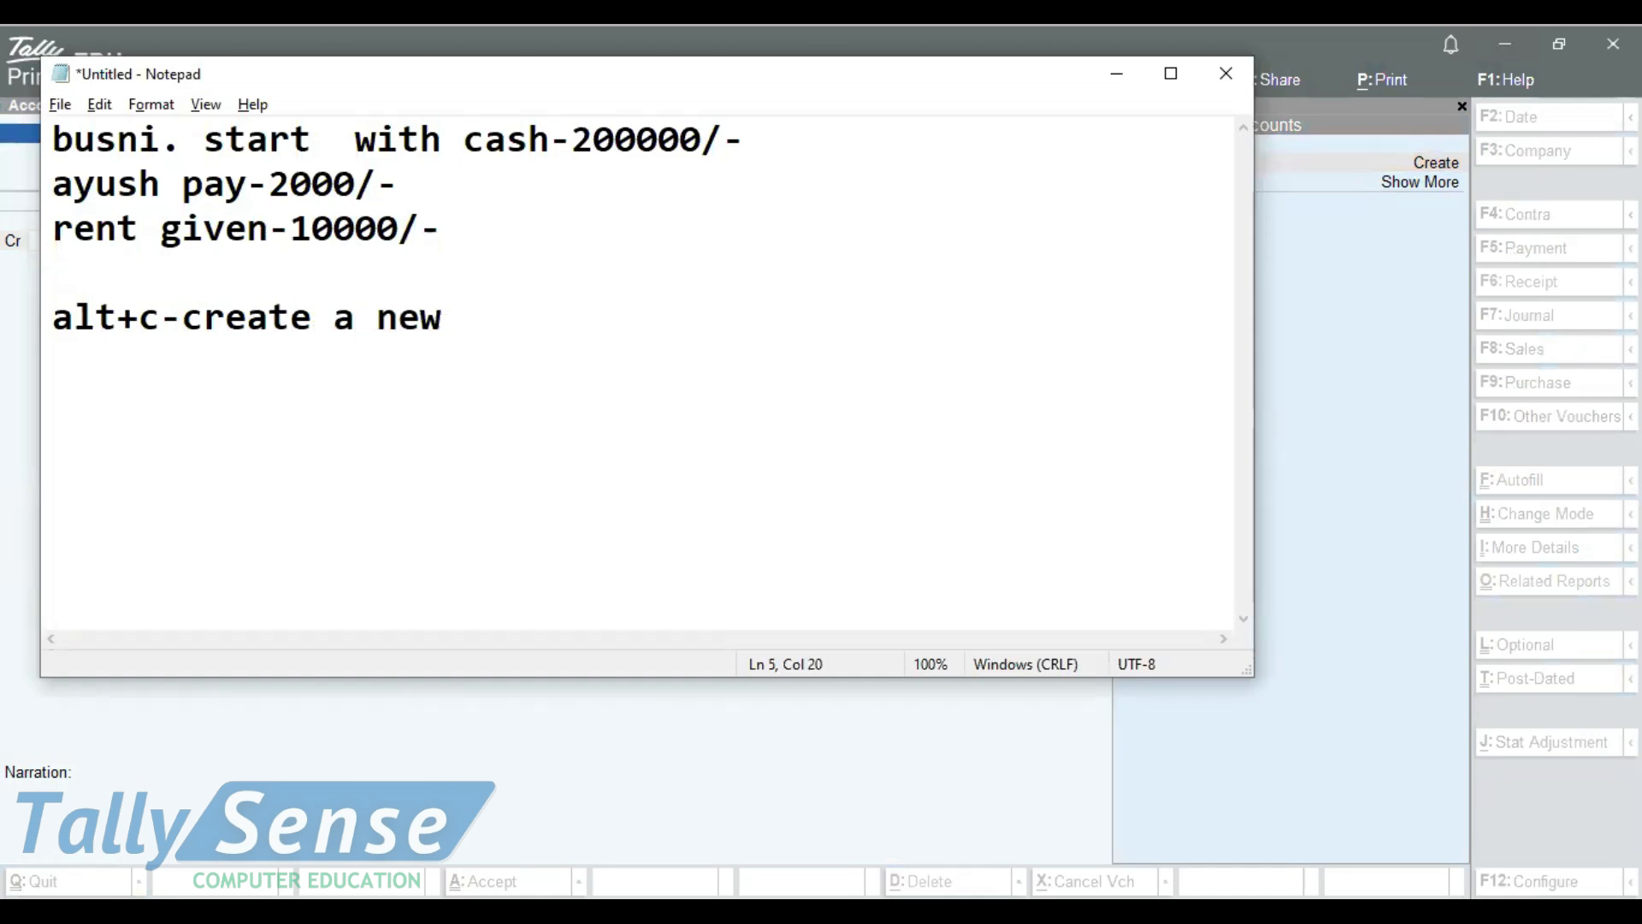
text(lde)
key(BackSpace)
key(BackSpace)
text(edger)
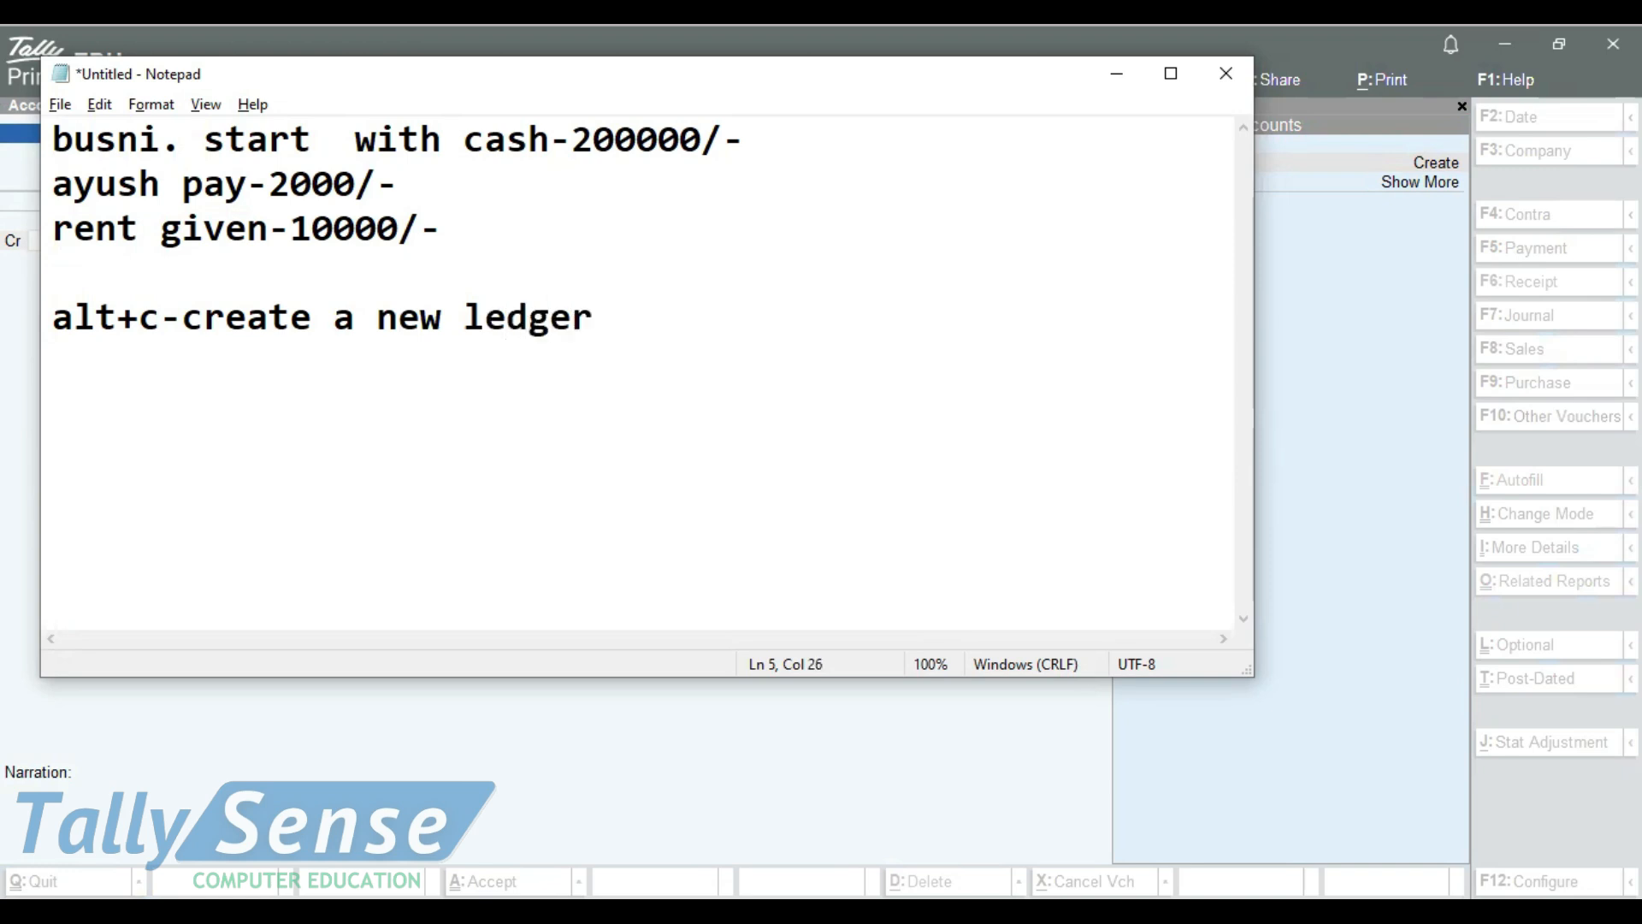
key(Tab)
Return to TallyPrime and start a new ledger named Capital for the credit line of the Receipt voucher
key(alt+Tab)
click(1423, 162)
text(Capita)
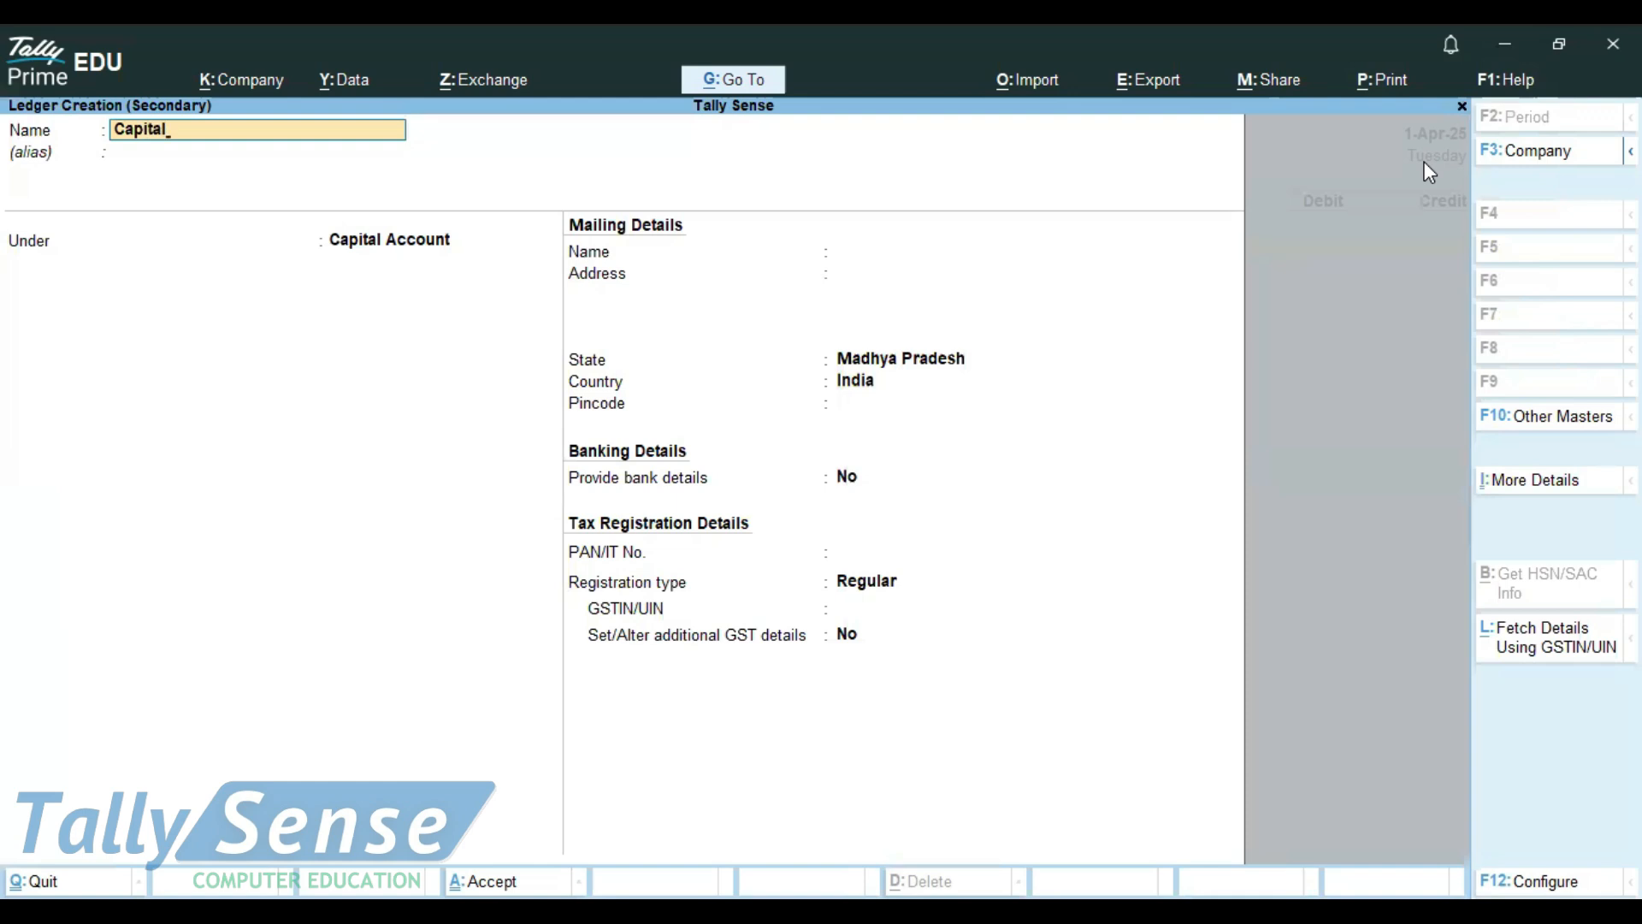
text(l)
key(Return)
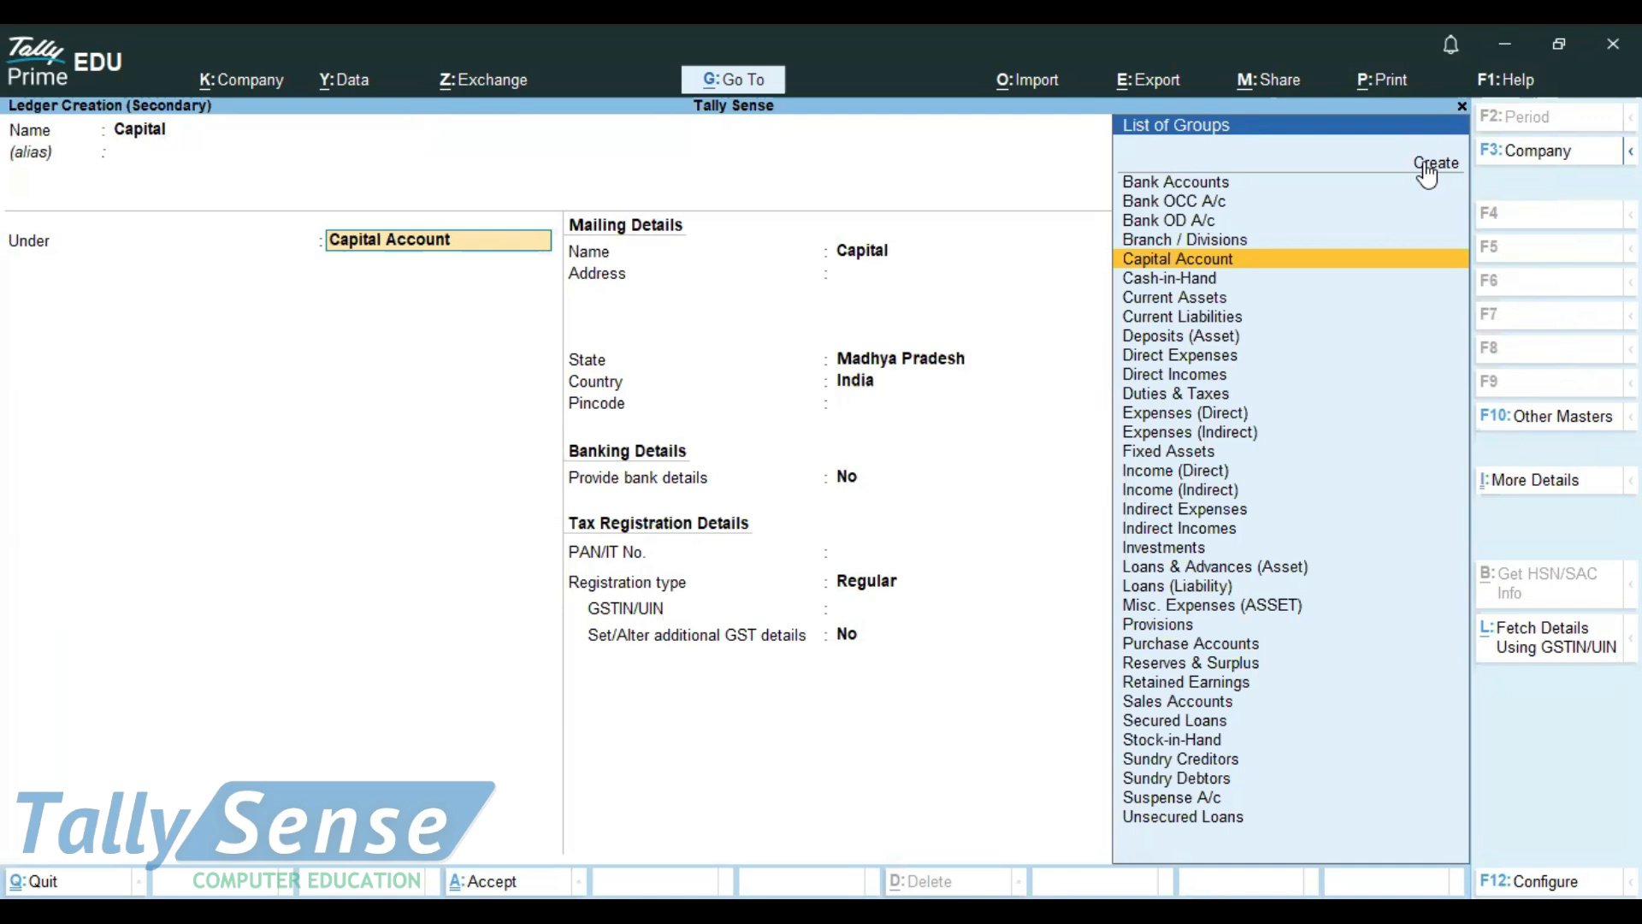
Switch to Notepad and add the note line "ctrl+a-save" under the create-ledger note
key(ctrl)
key(alt)
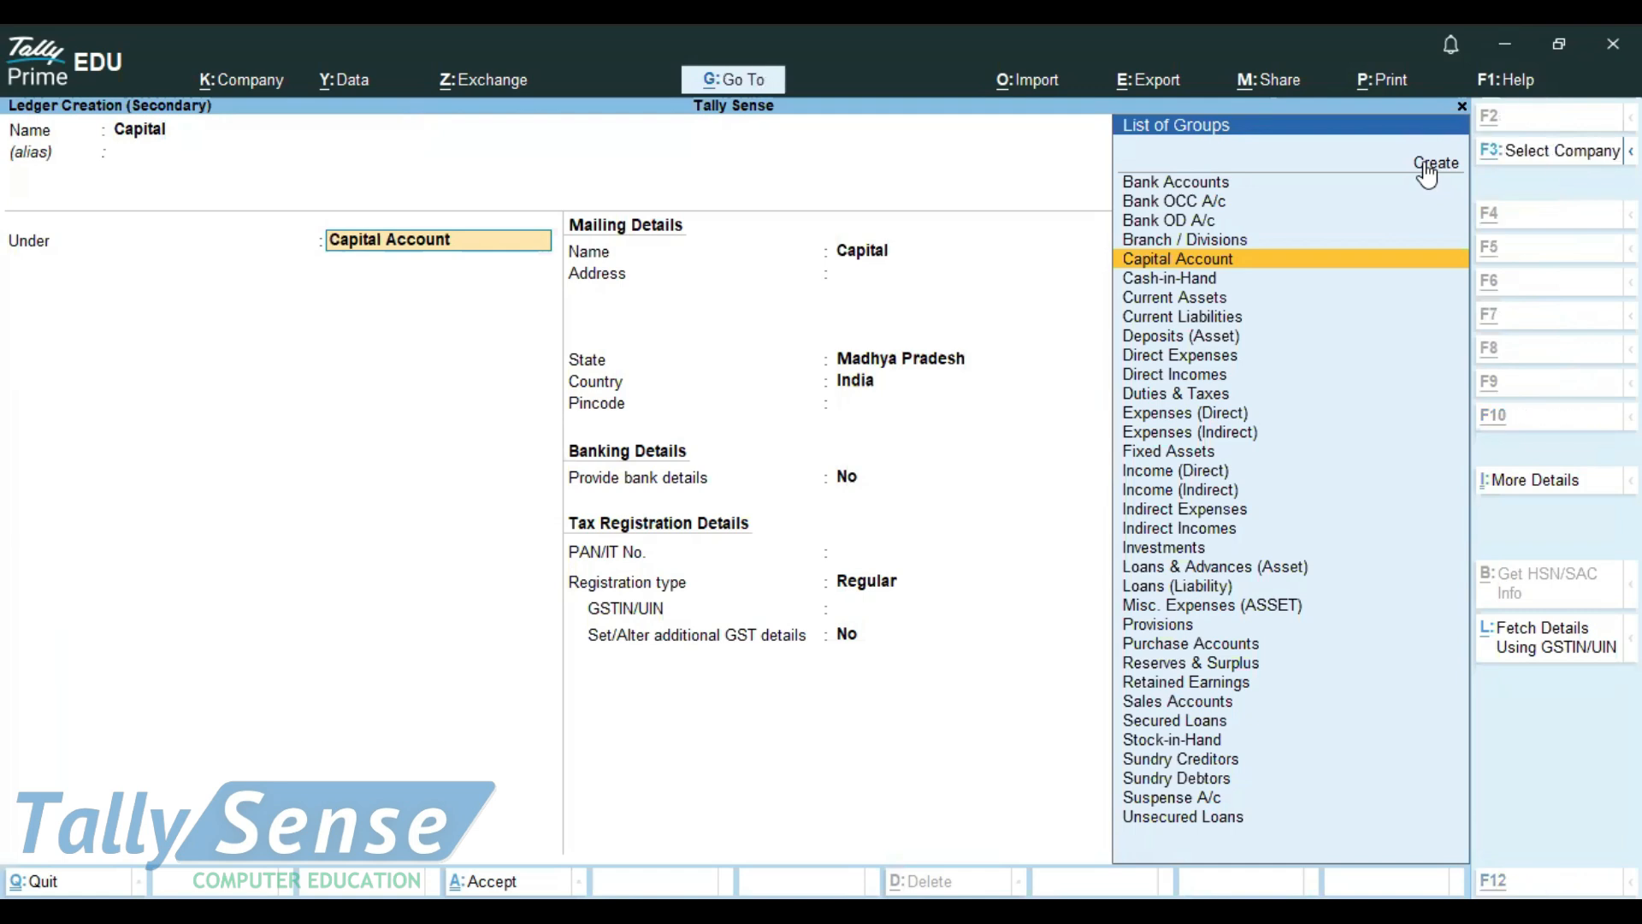
key(alt+Tab)
text(l)
key(BackSpace)
text(e)
key(BackSpace)
text(rl+a-save)
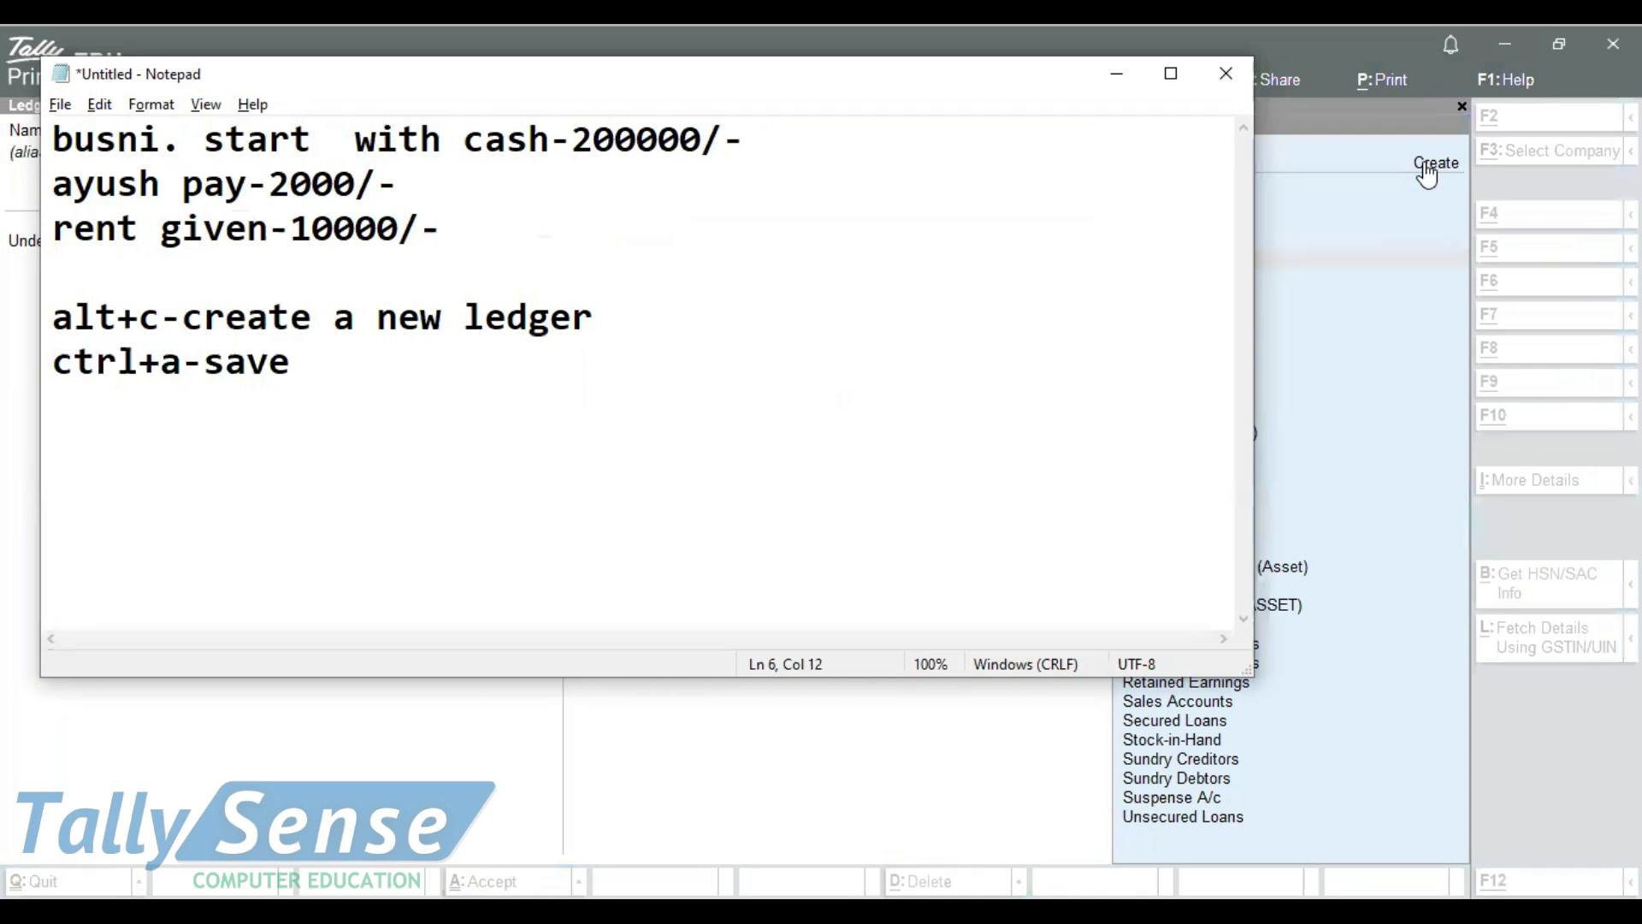
Back in TallyPrime, save the Capital ledger under Capital Account and credit it with 200000 in the Receipt voucher
click(1426, 173)
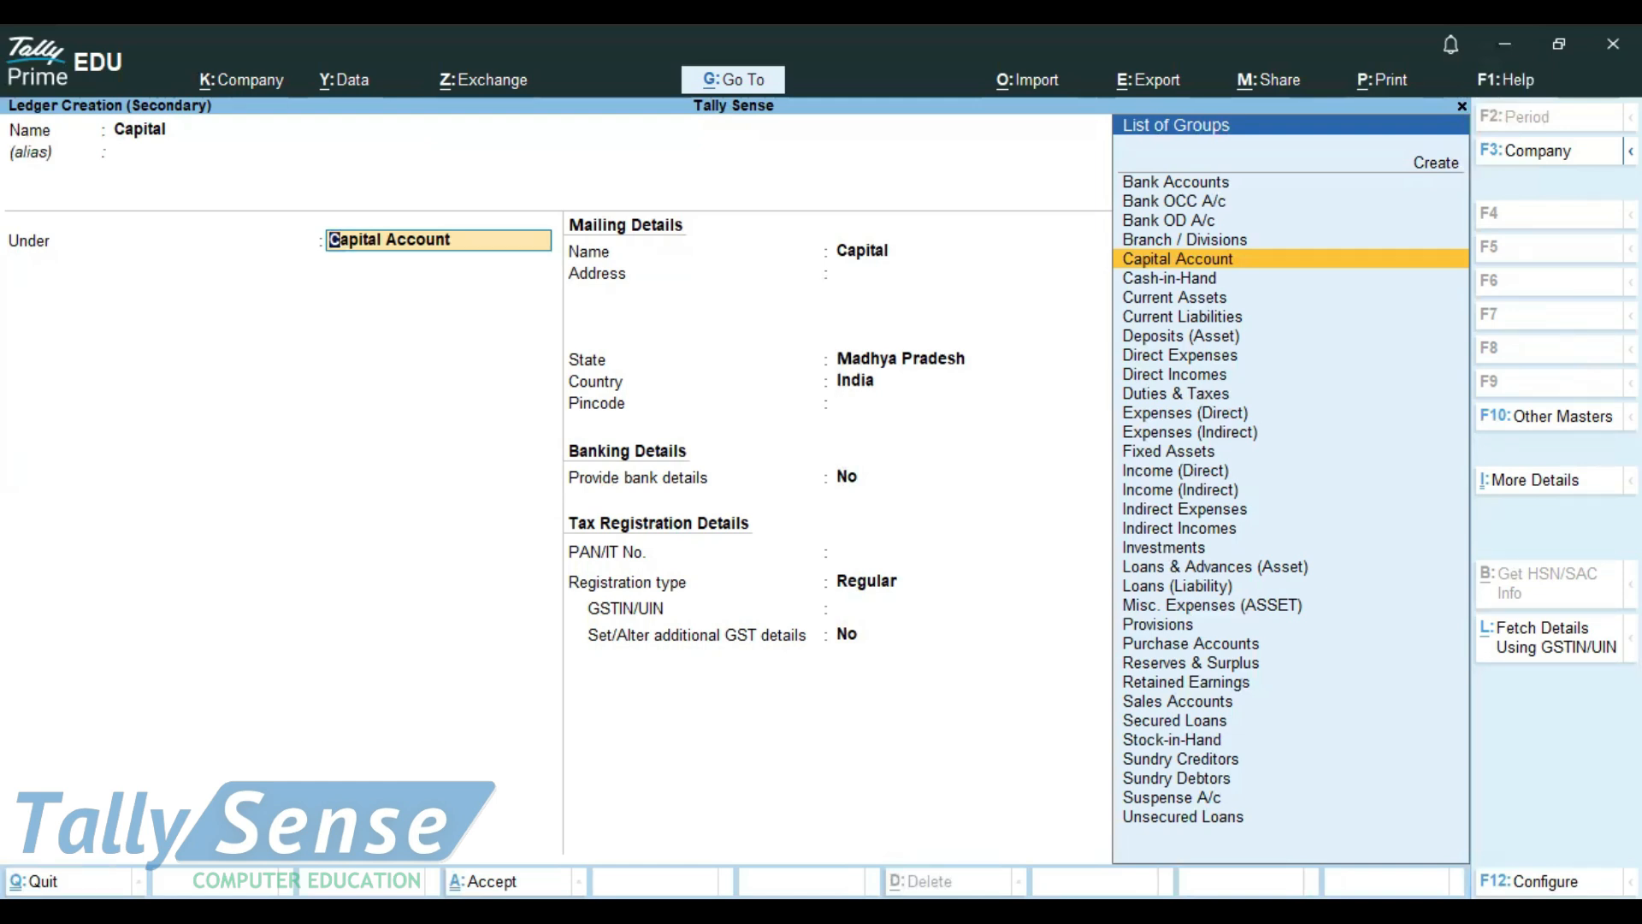
key(ctrl+a)
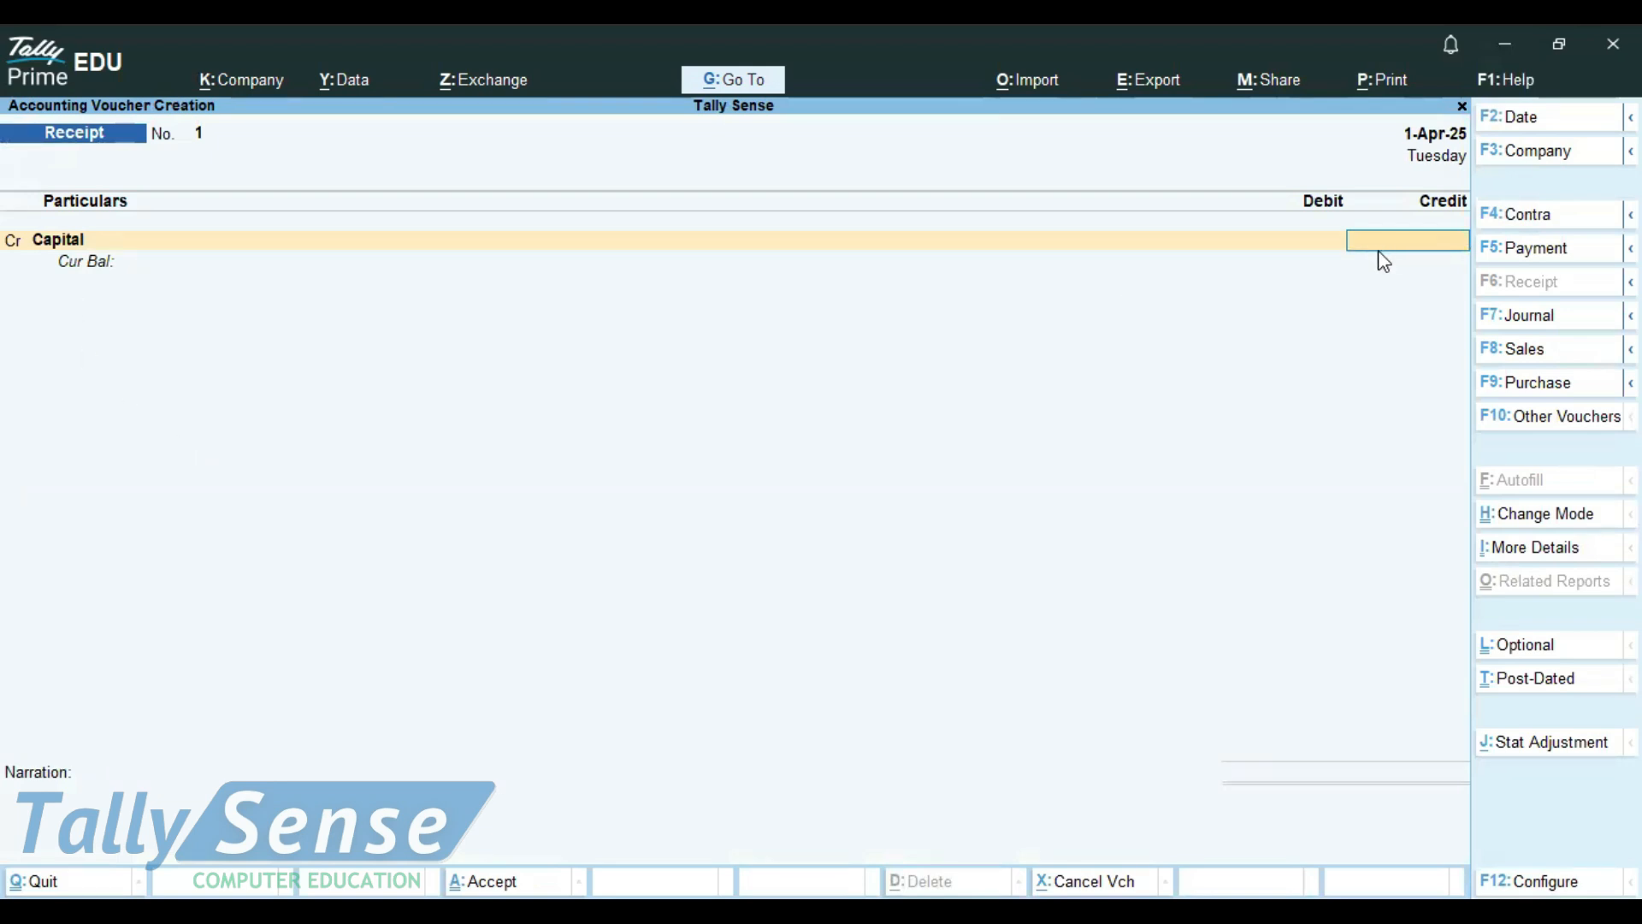
text(200000)
key(ctrl)
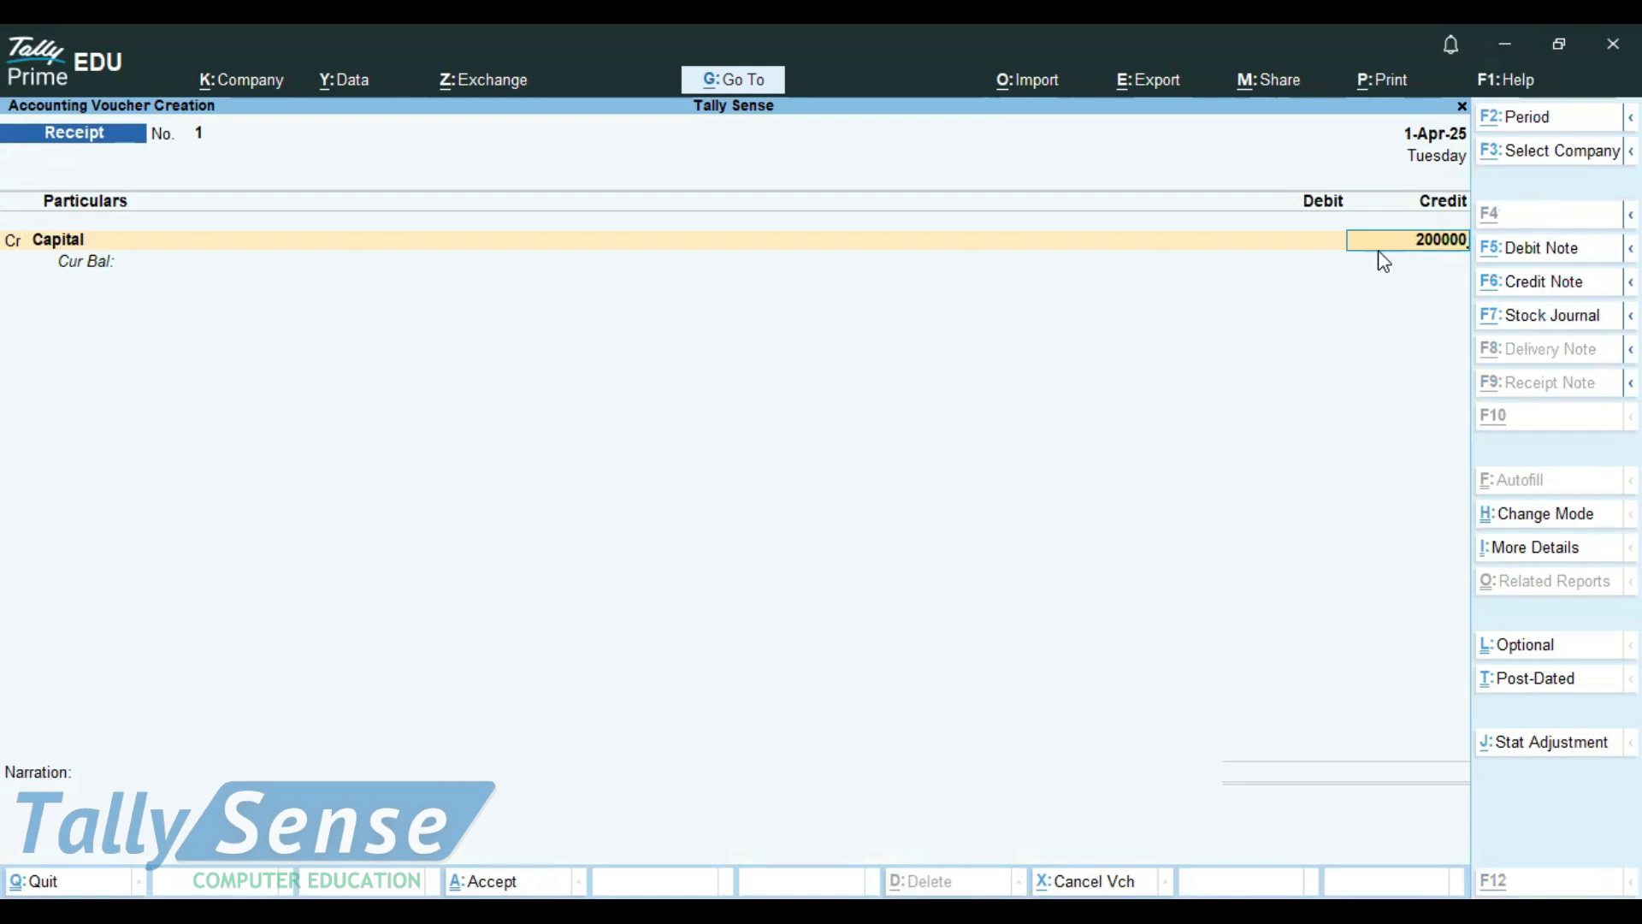
key(Return)
key(Return)
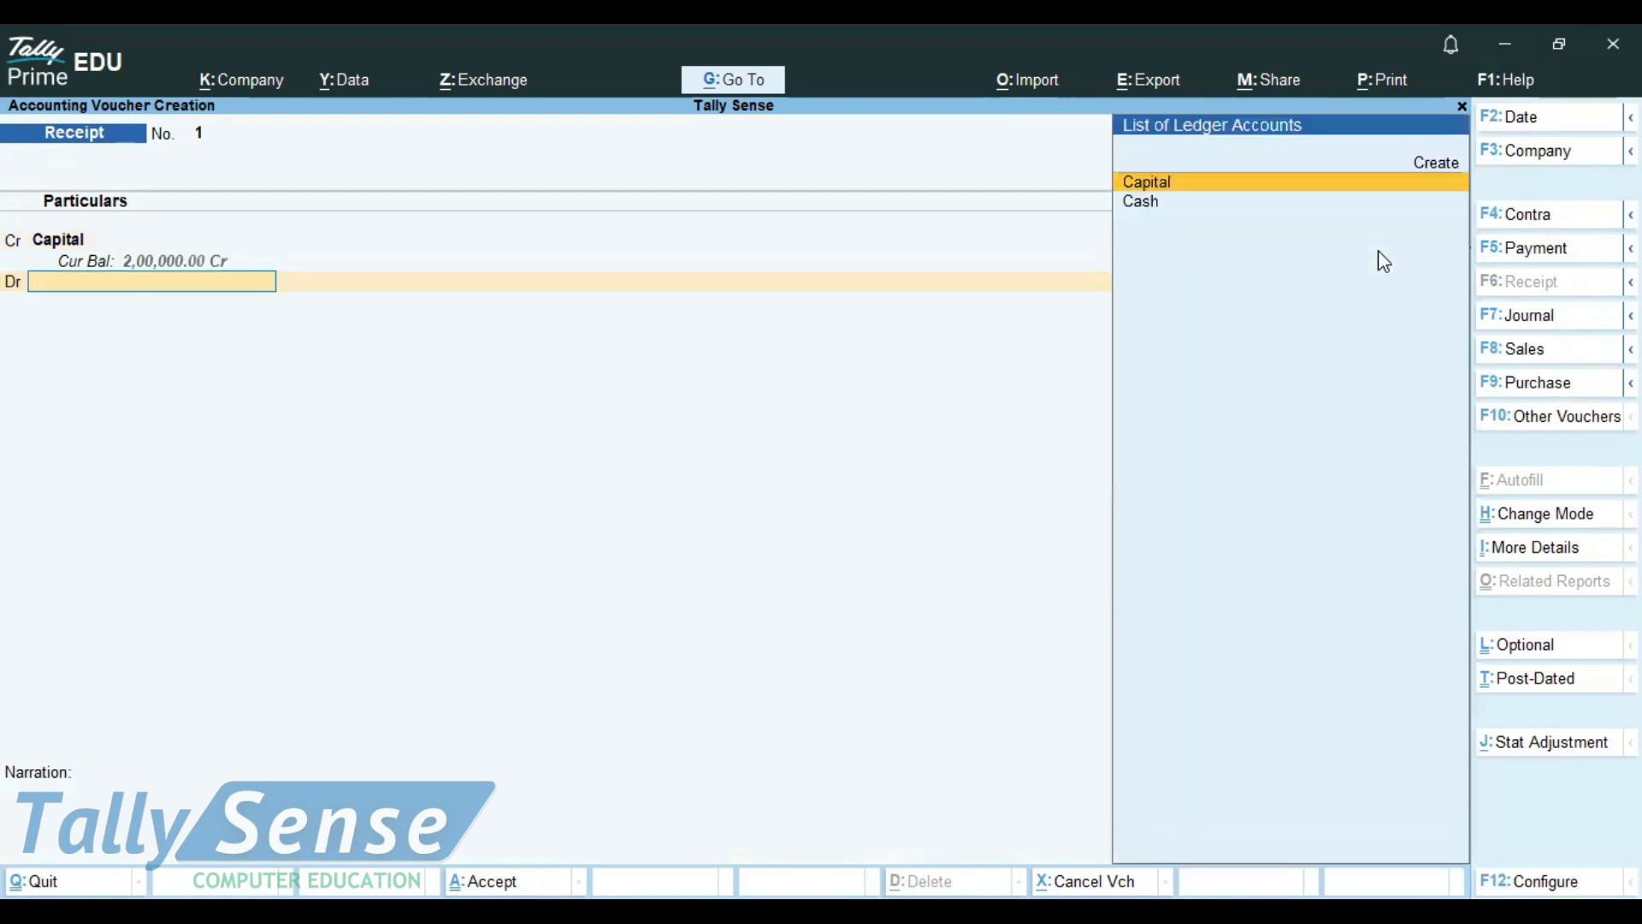
Debit Cash with 2,00,000.00, save the Receipt voucher, and reopen it once to check the entry
text(c)
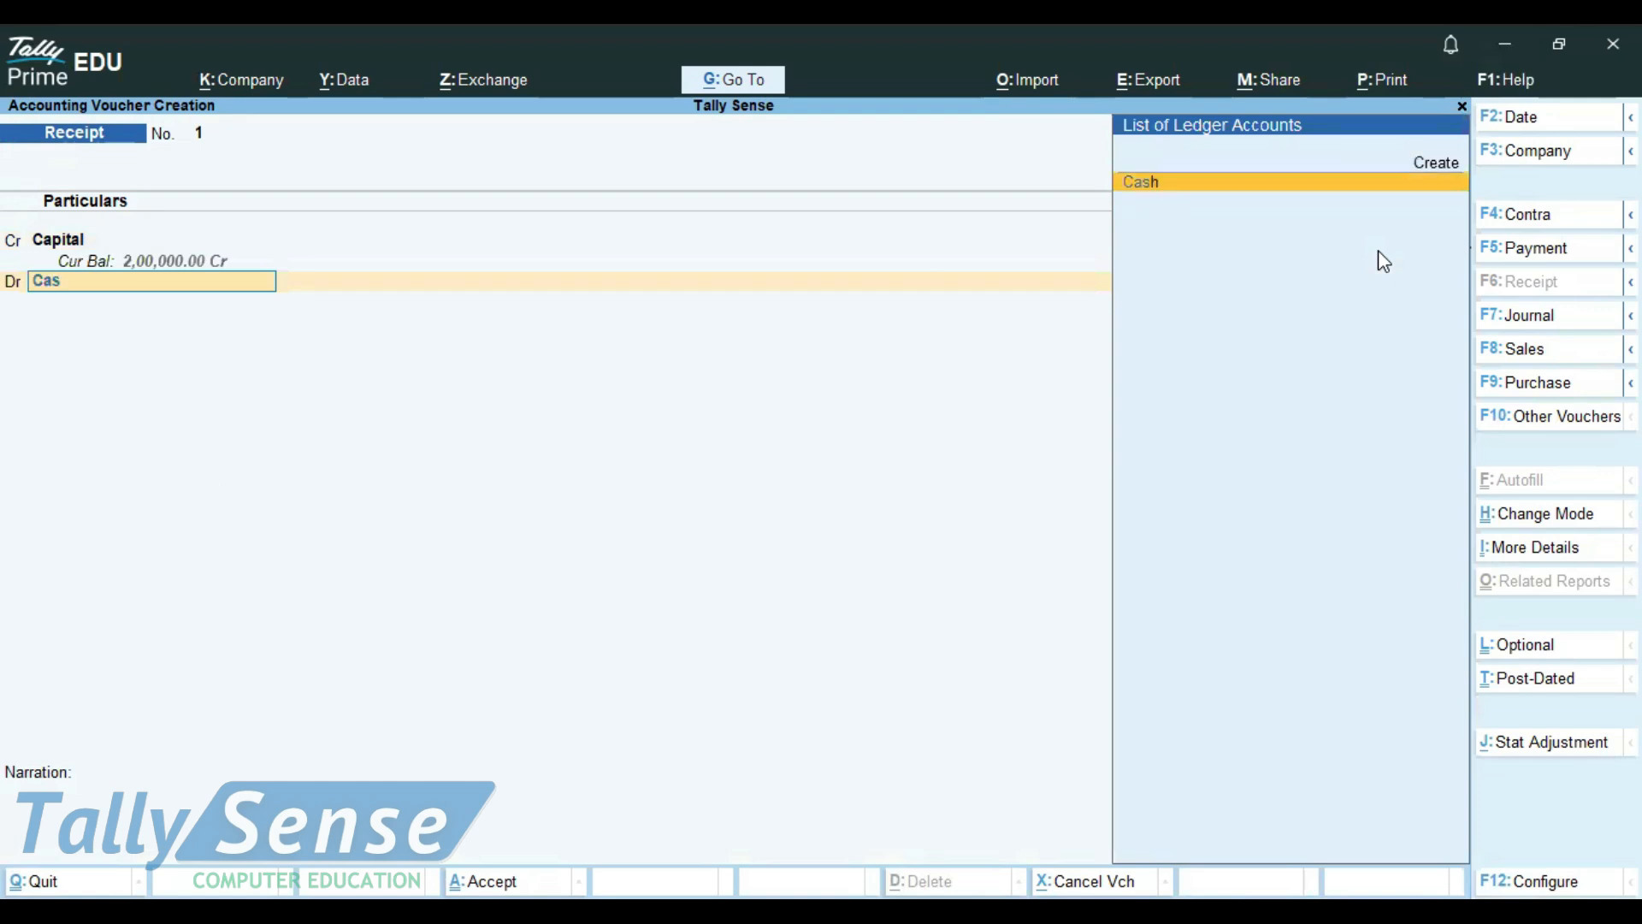
key(Return)
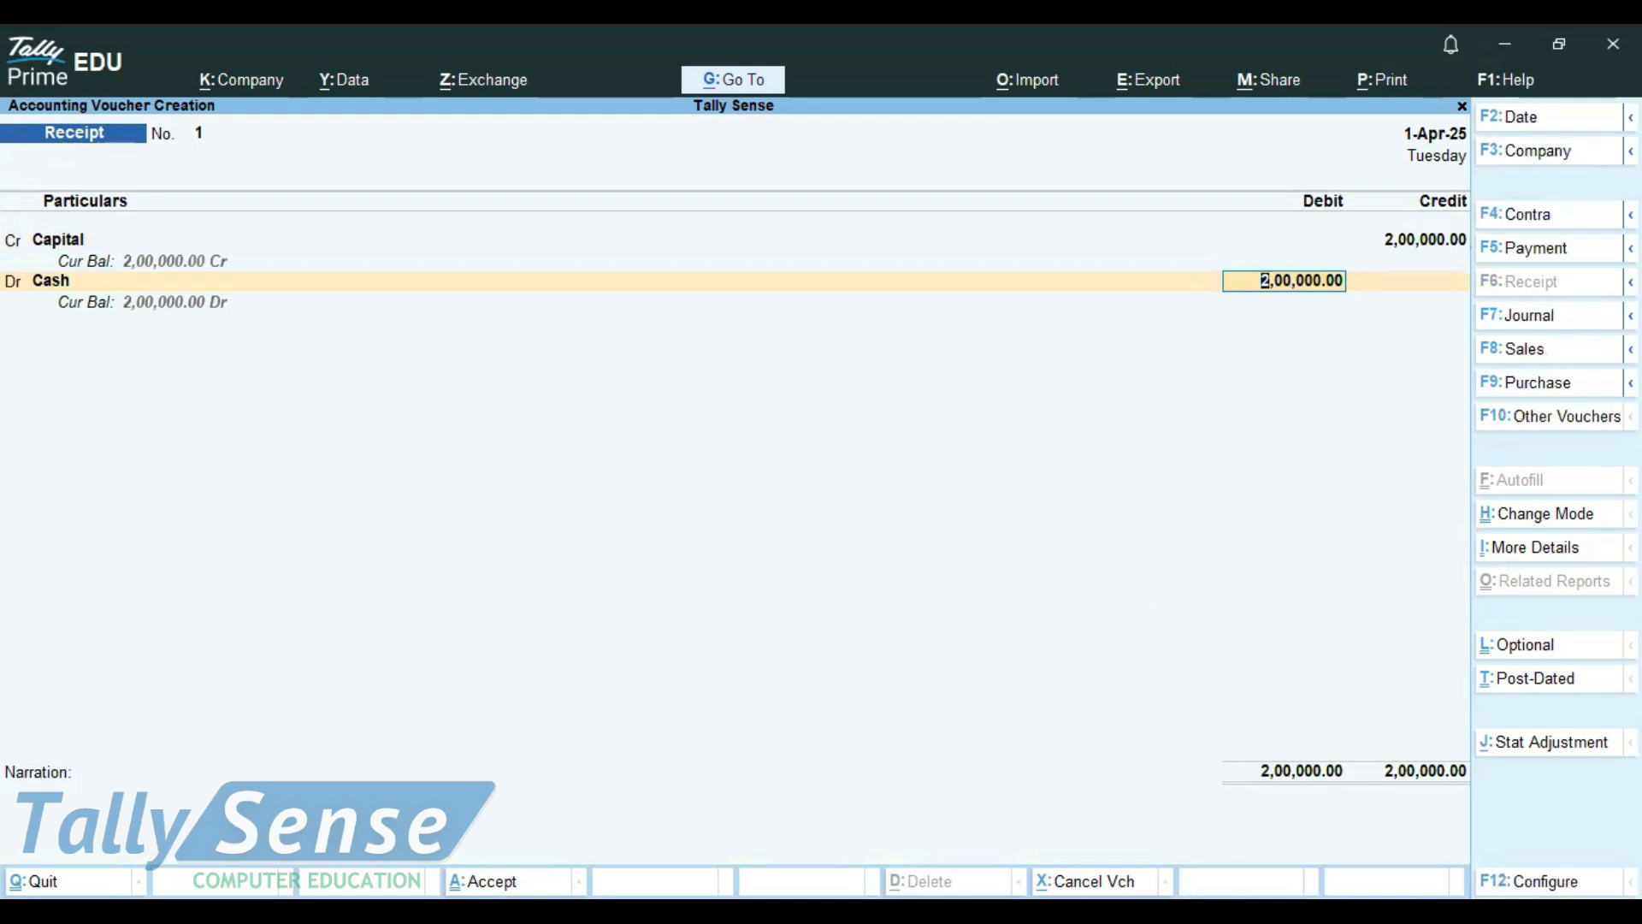
key(ctrl+a)
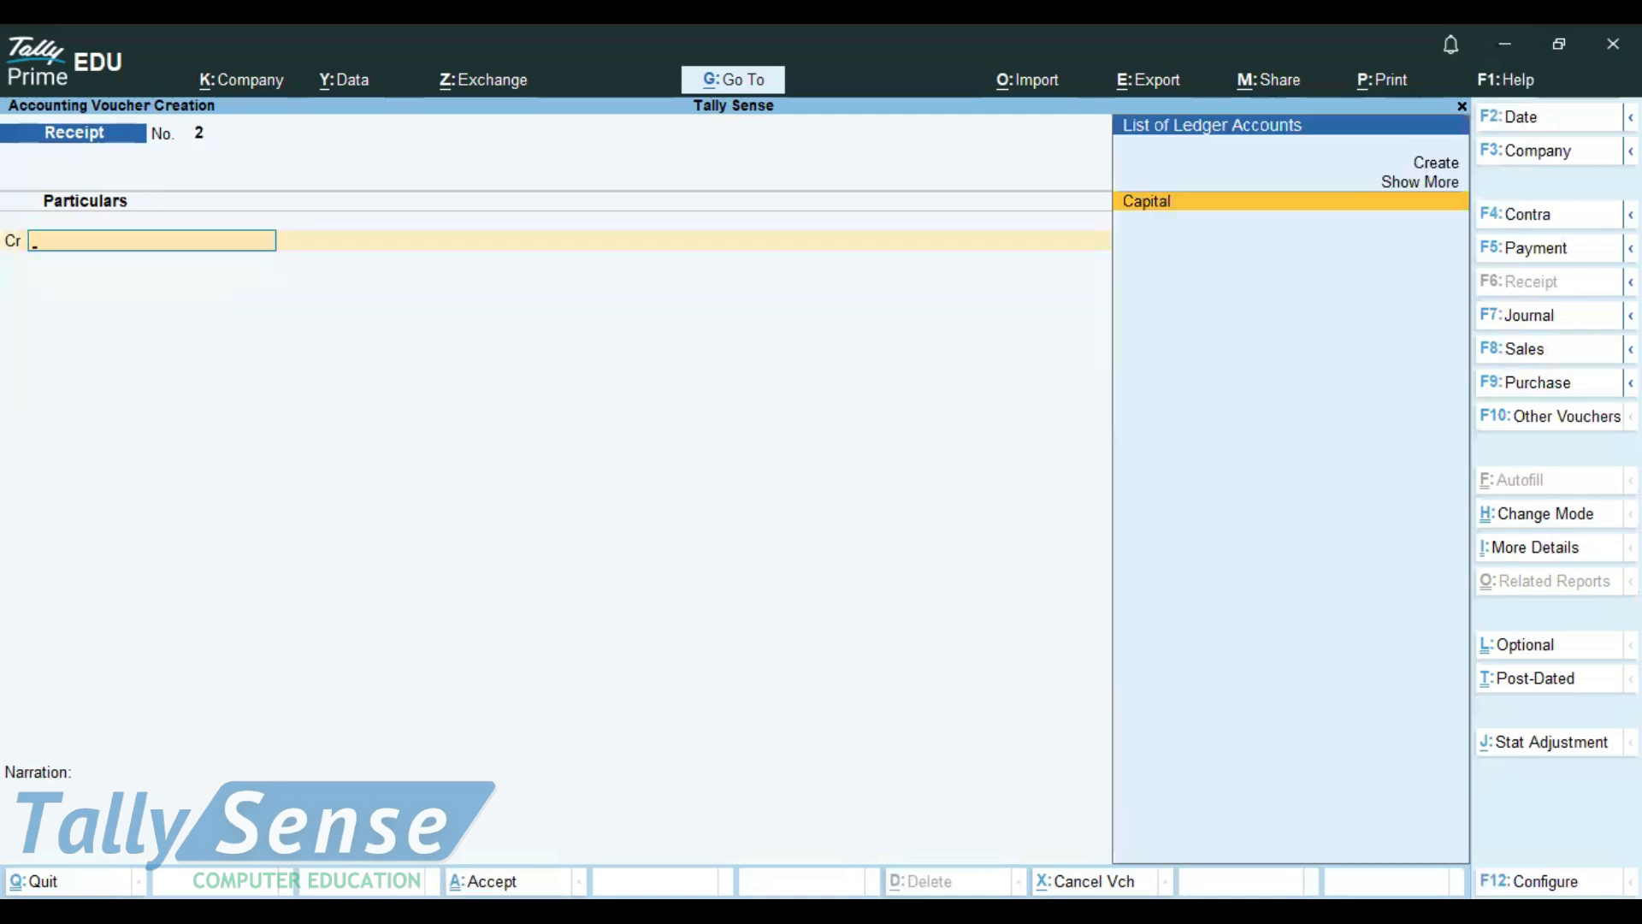
key(Page_Up)
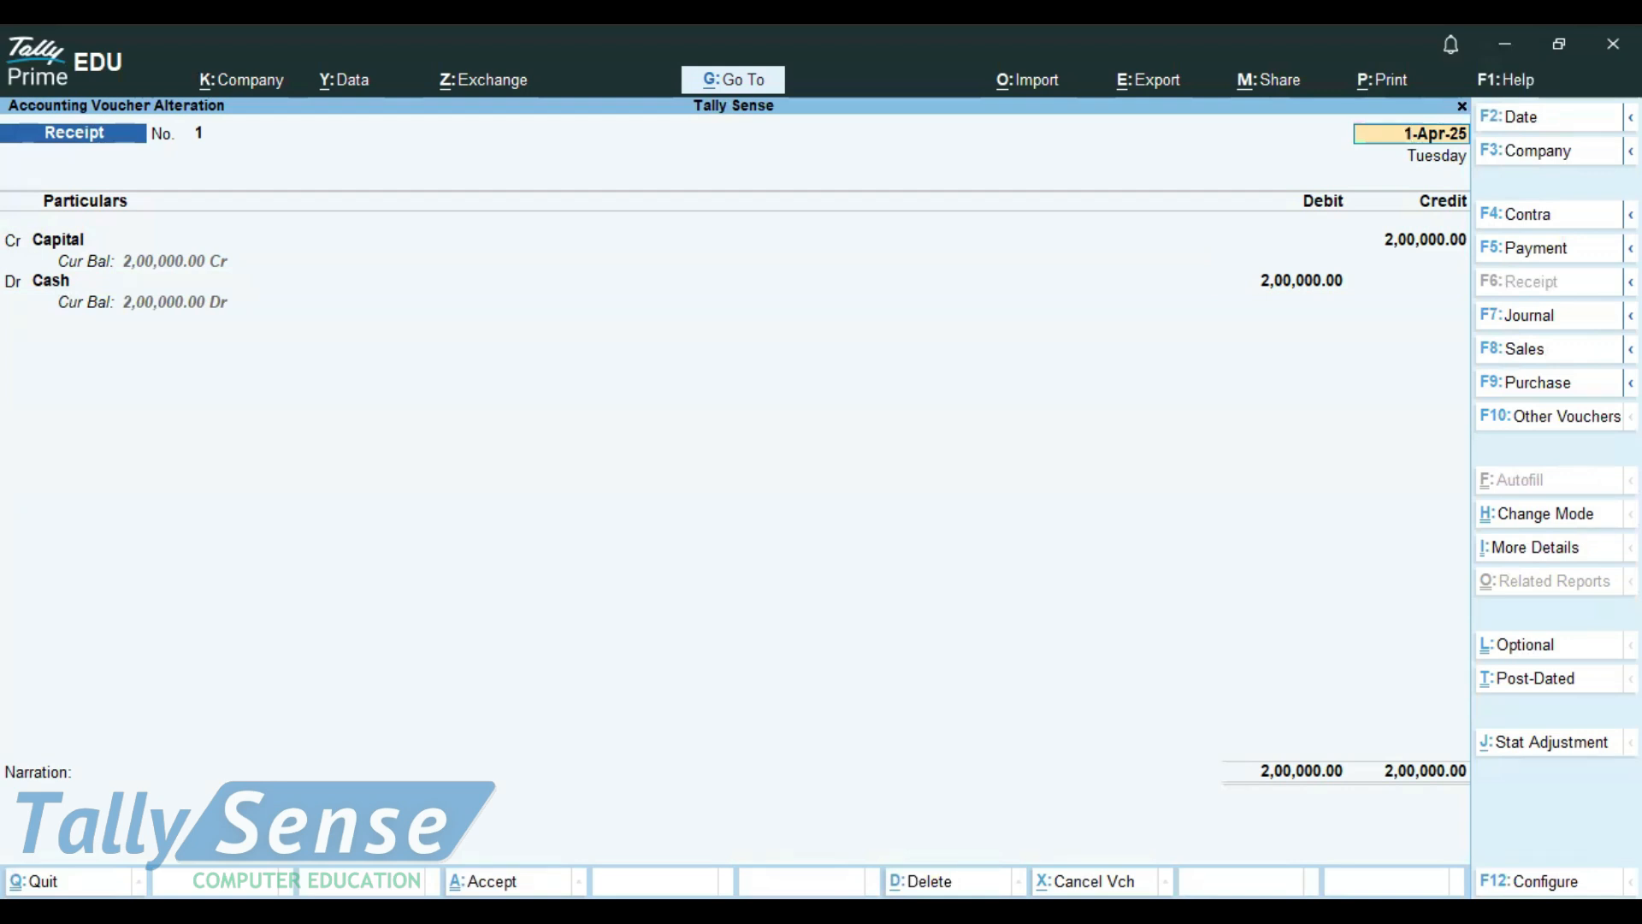
key(ctrl+a)
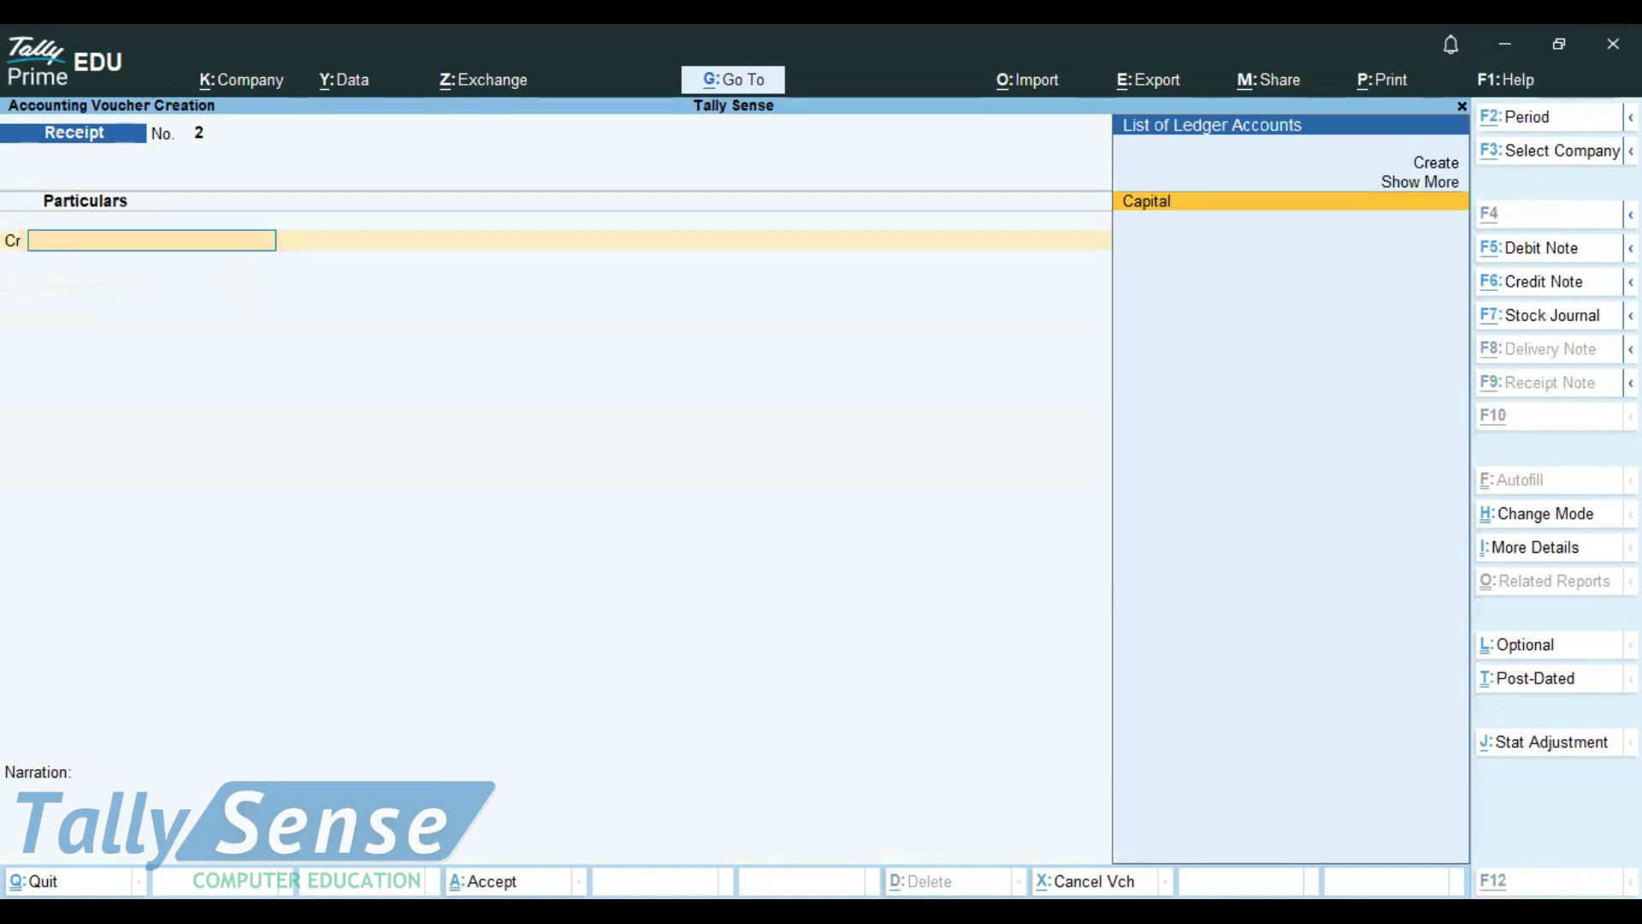
Highlight the 2000 pay transaction in the Notepad list and switch to a Payment voucher in TallyPrime
key(alt+Tab)
click(428, 192)
drag(428, 193, 50, 182)
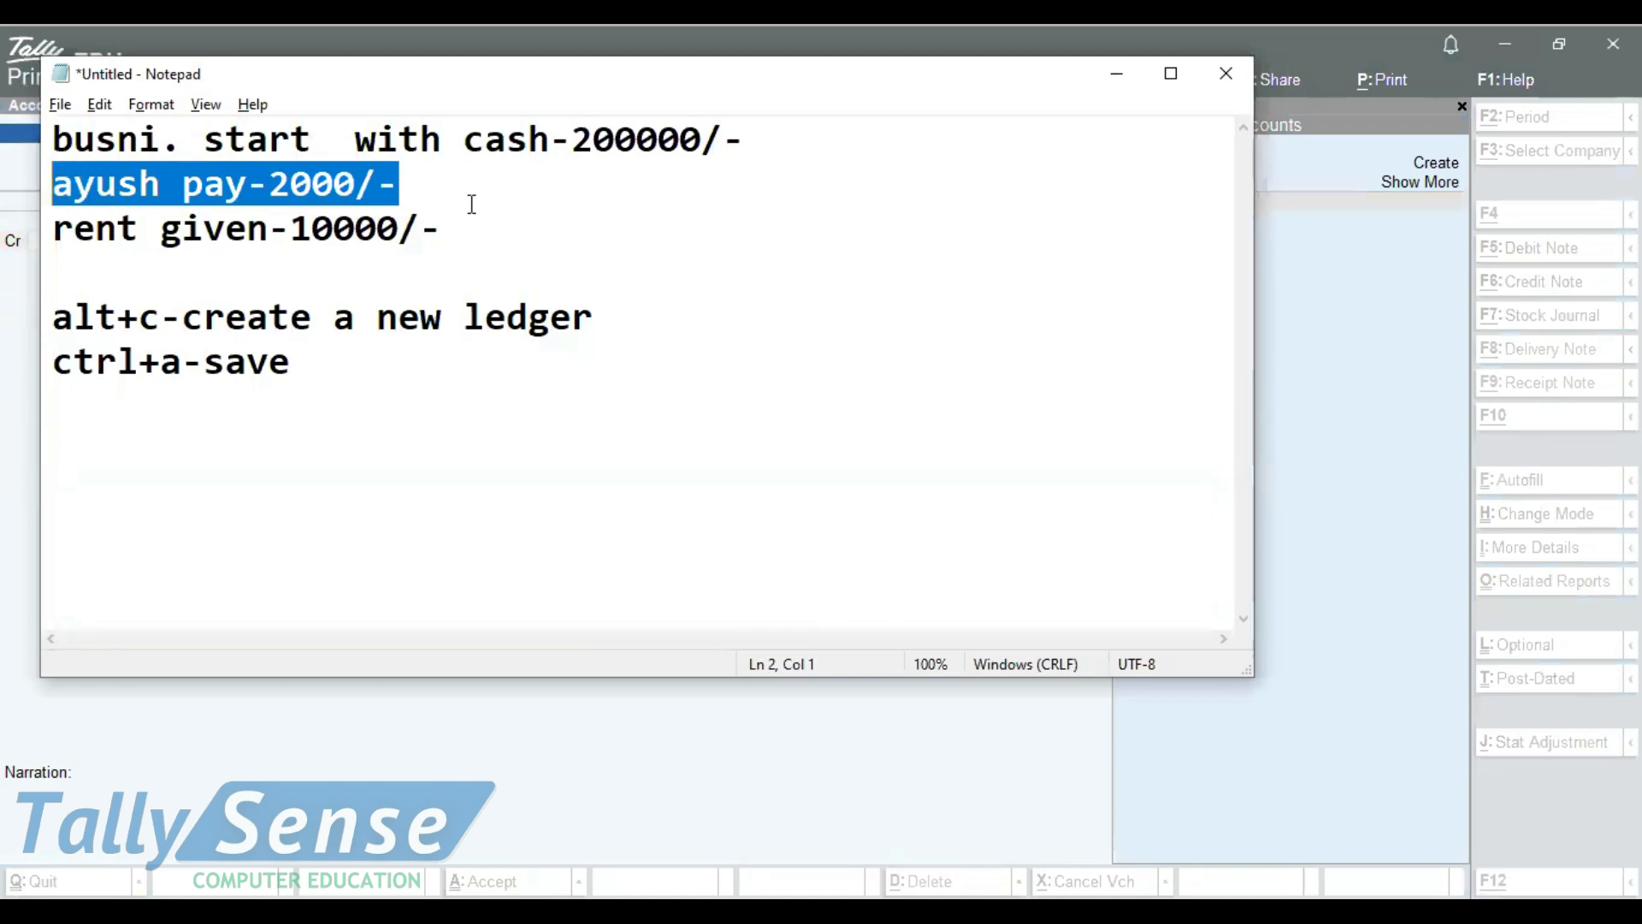
key(alt)
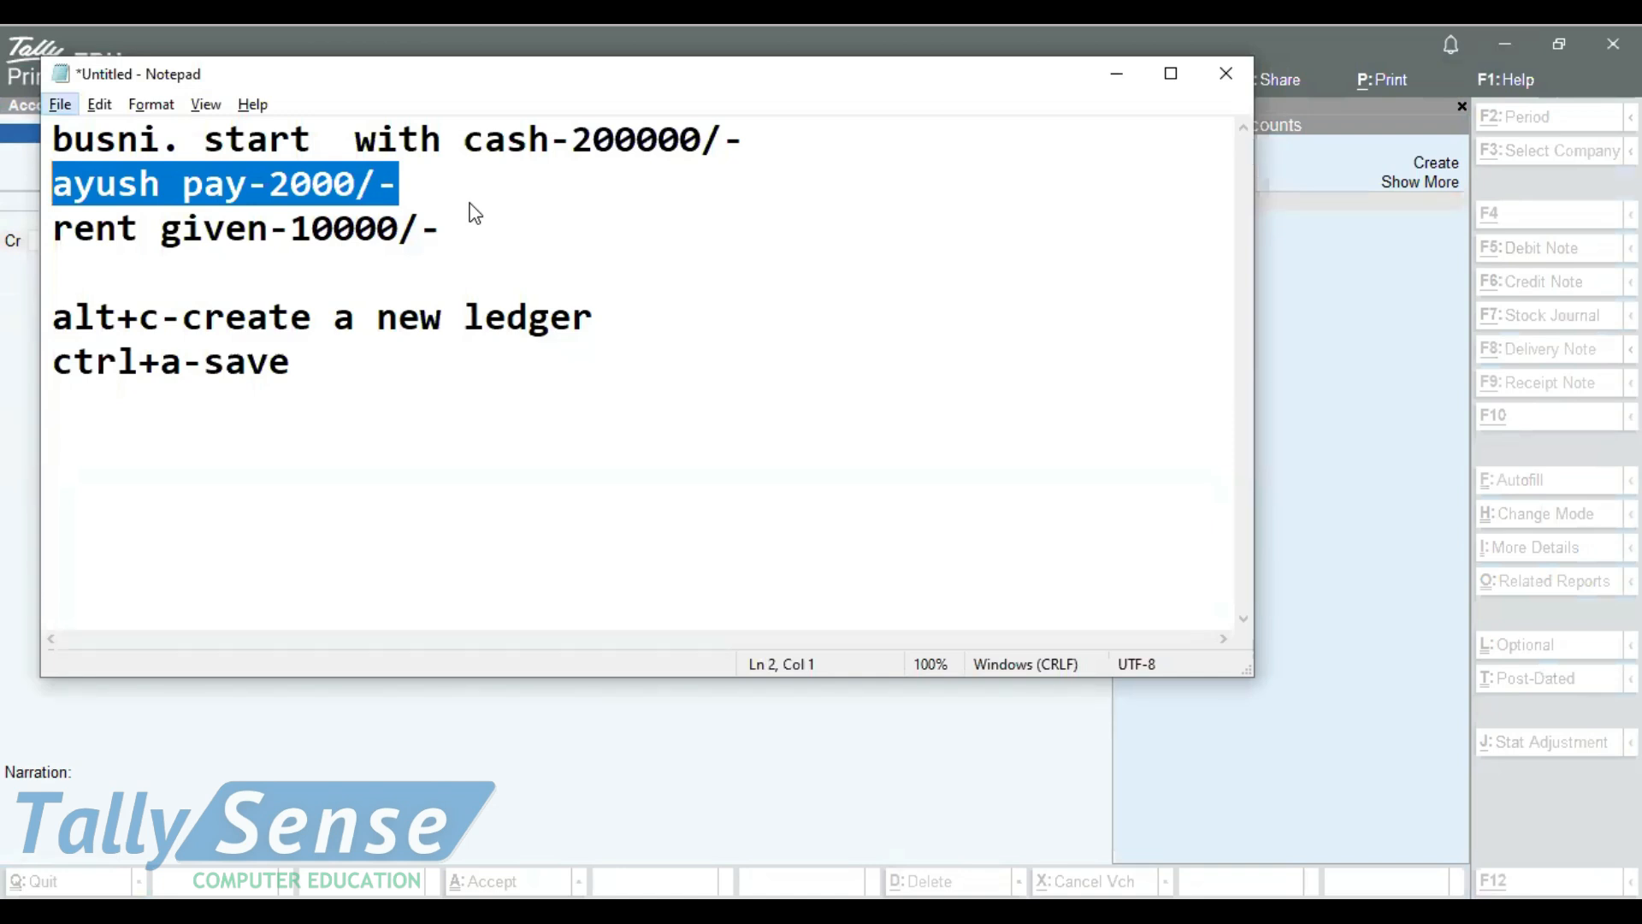
key(alt)
key(alt+Tab)
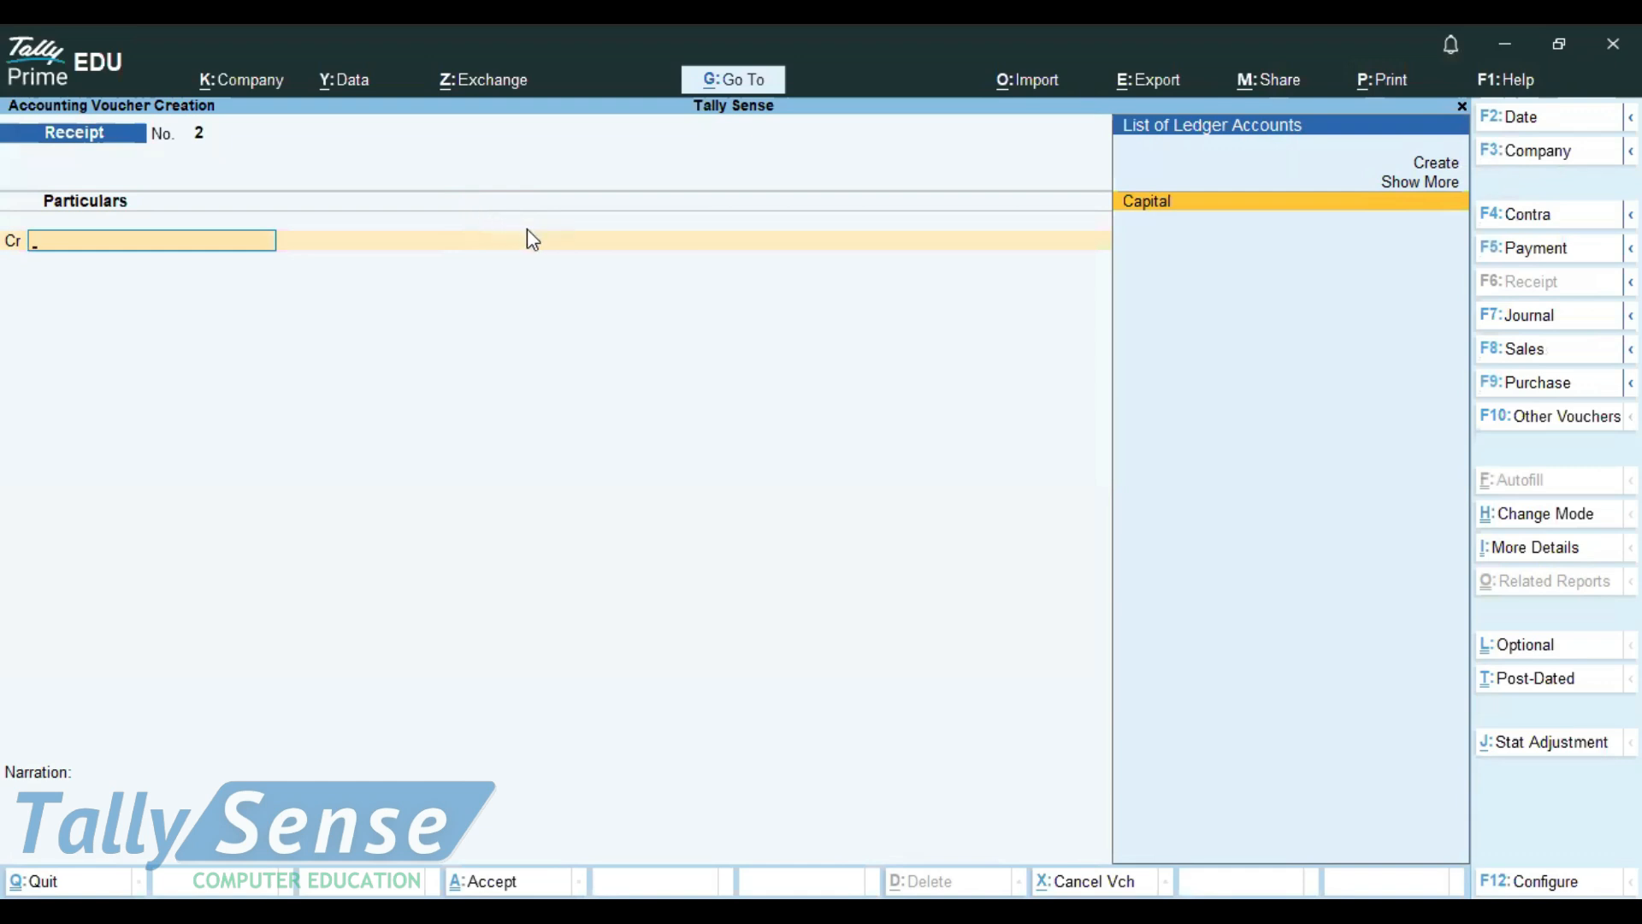
click(1528, 257)
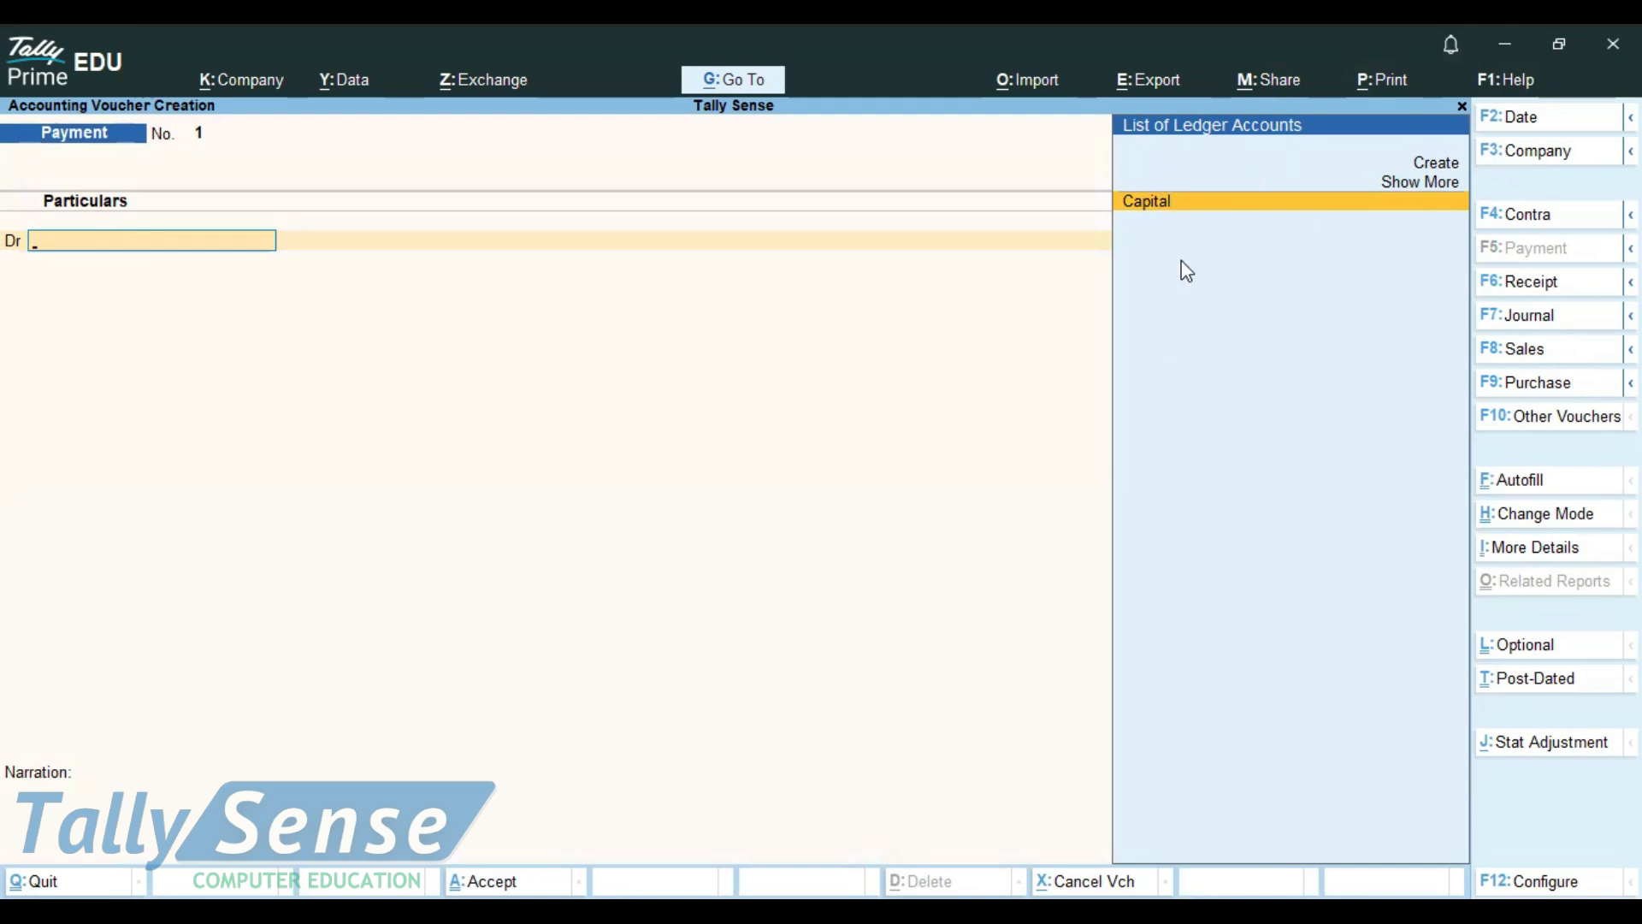
Create a ledger with the payee's first name under Indirect Expenses and save it for the Payment voucher's debit line
click(1427, 174)
text(Ay)
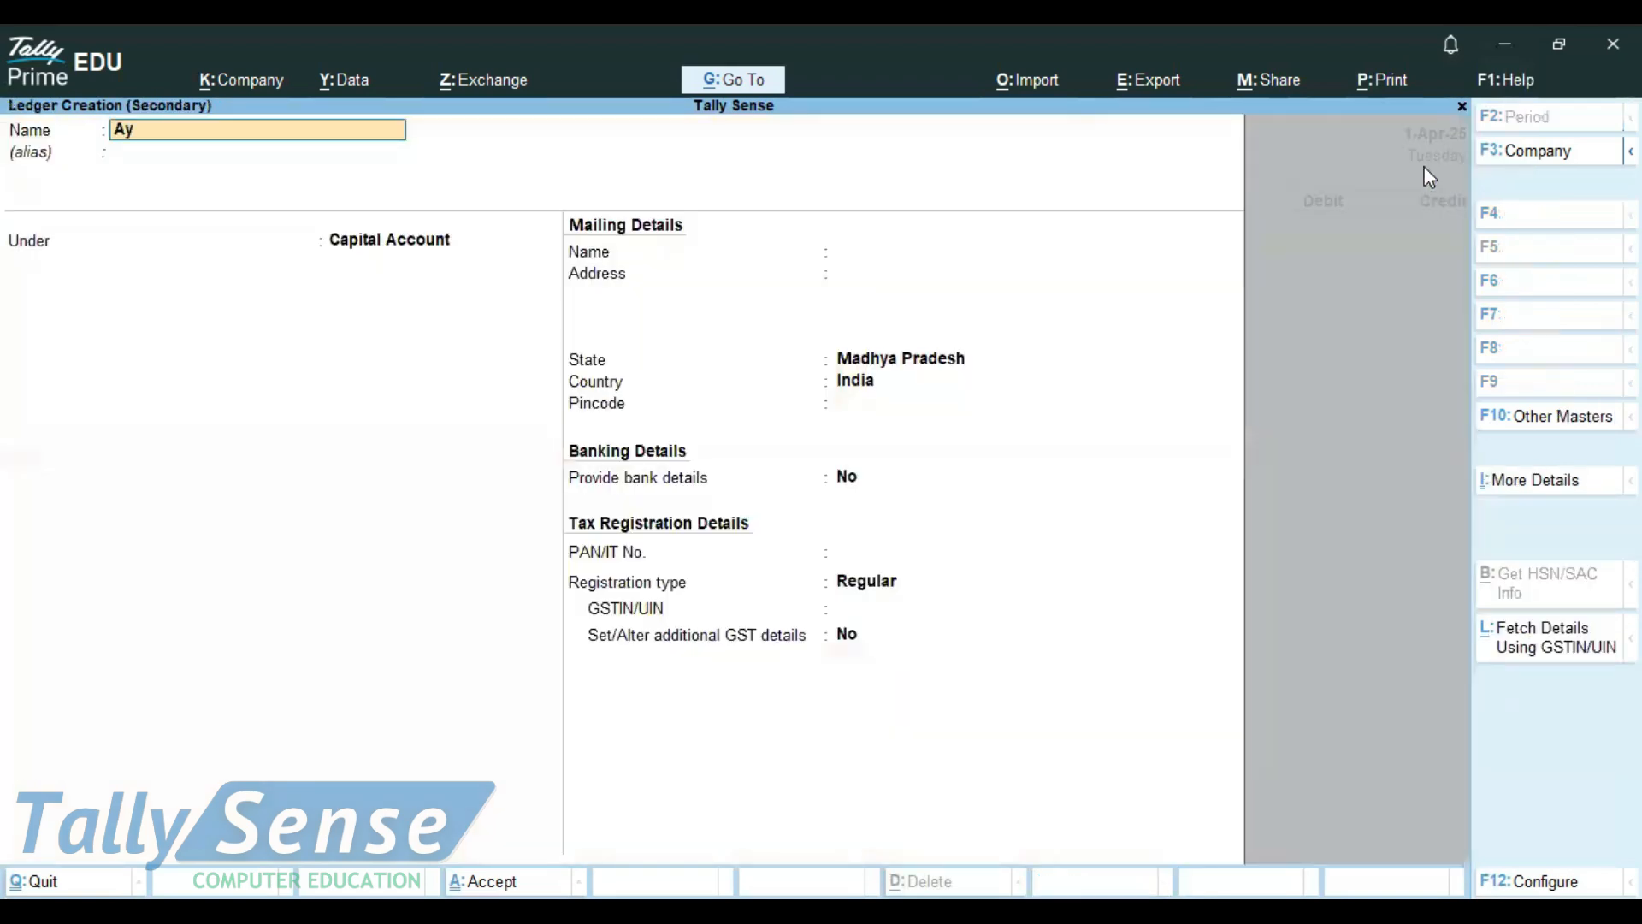
text(ush)
key(Return)
text(Ind)
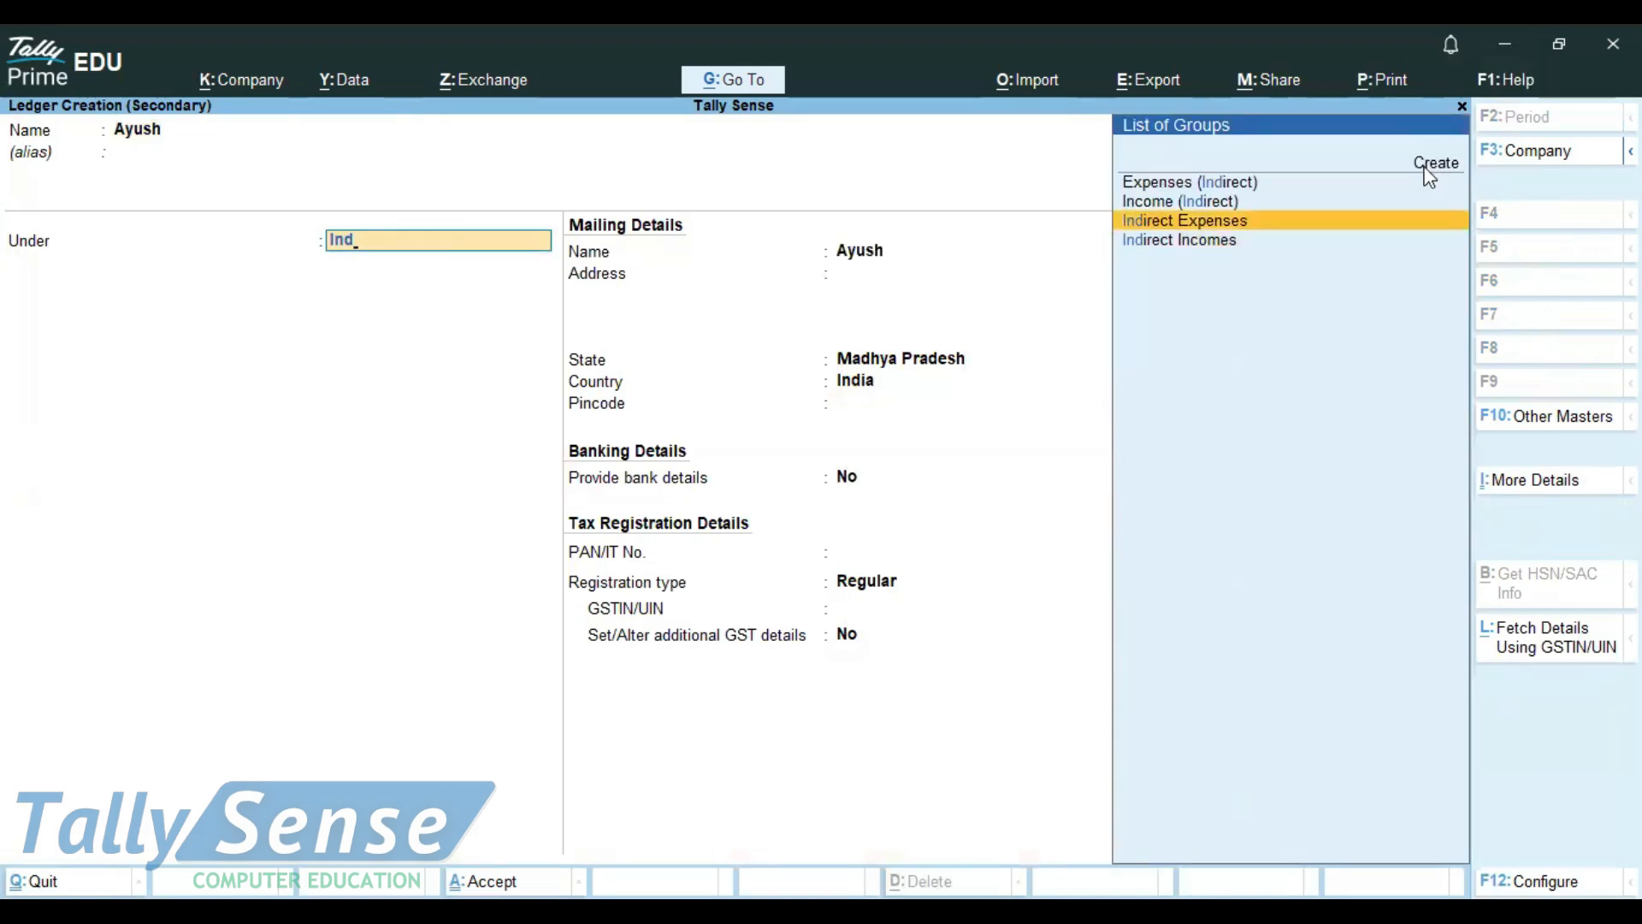
key(Return)
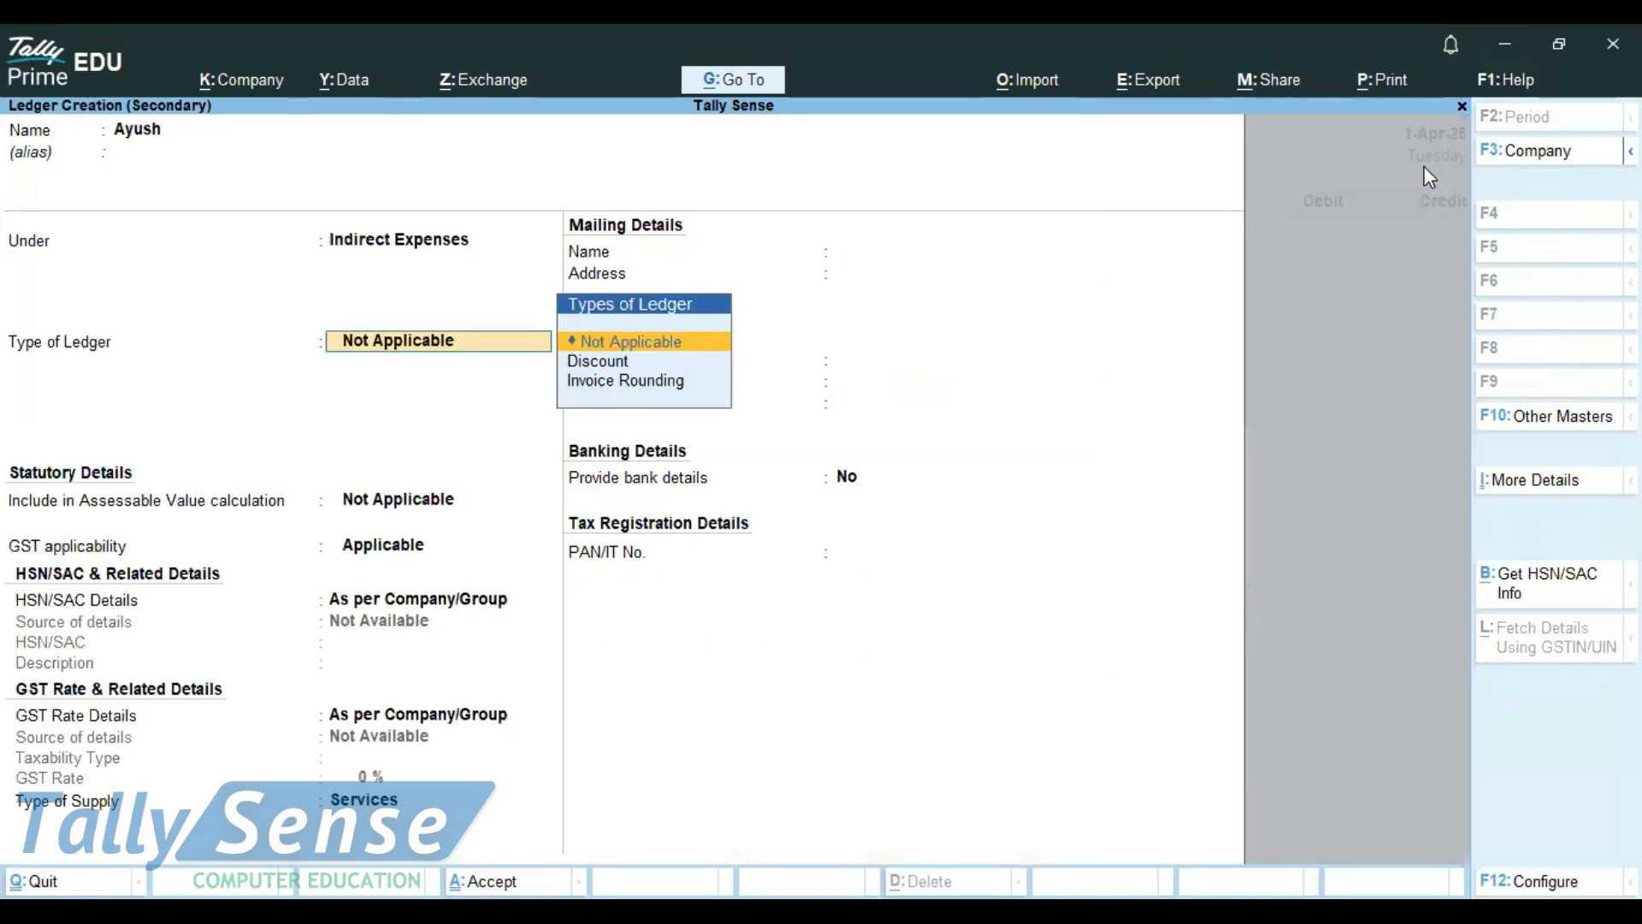
key(ctrl)
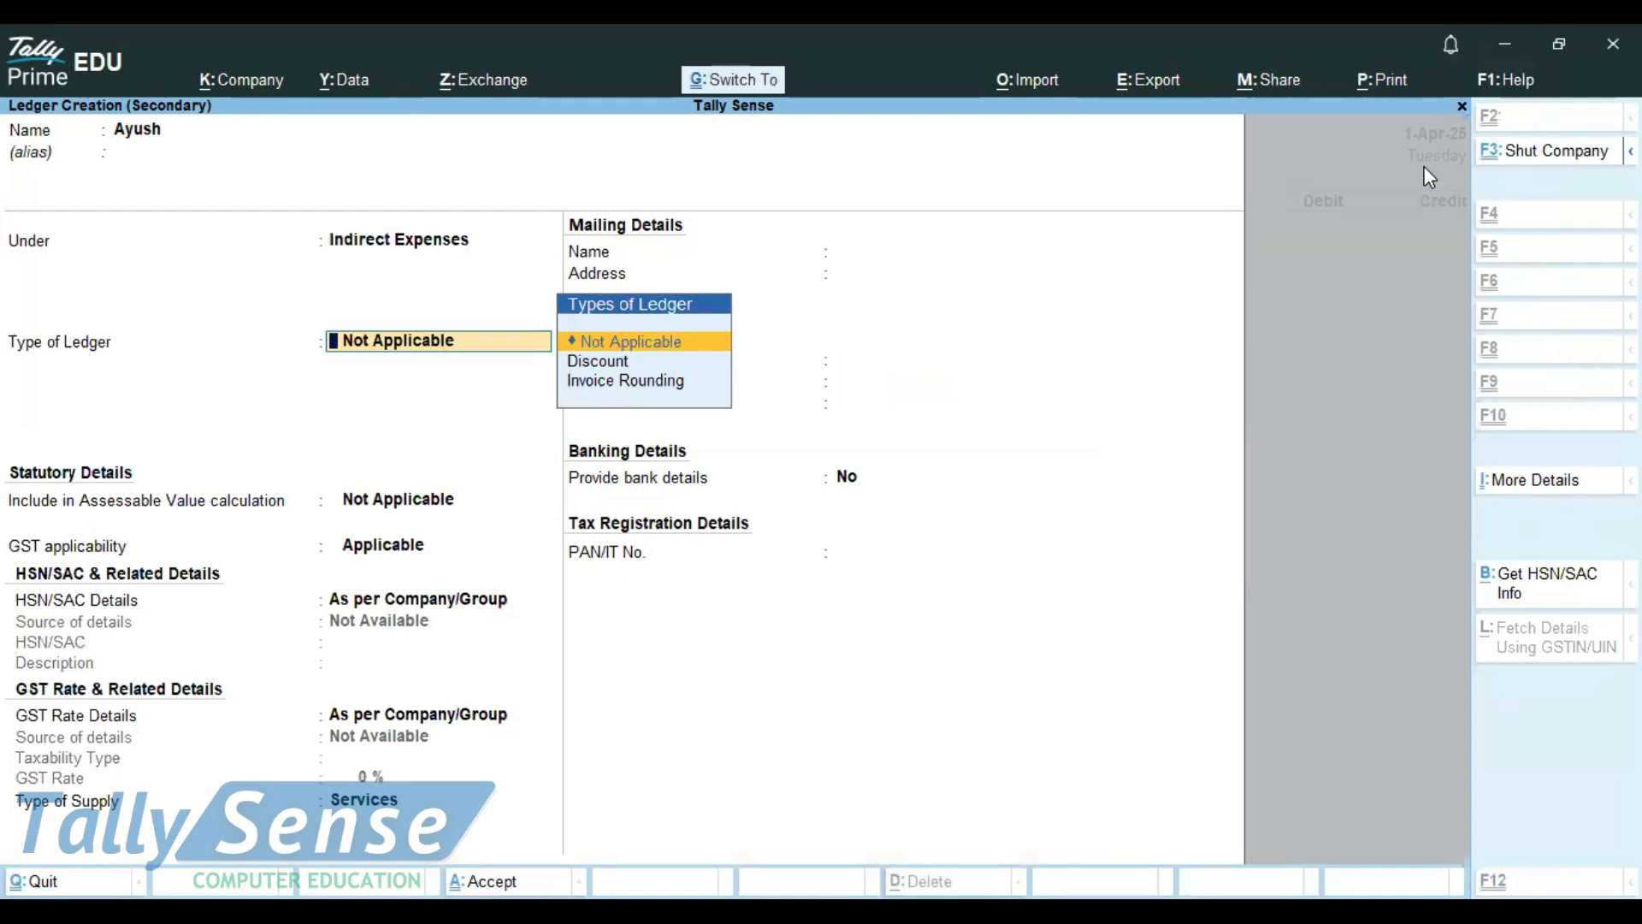
key(ctrl+a)
key(alt)
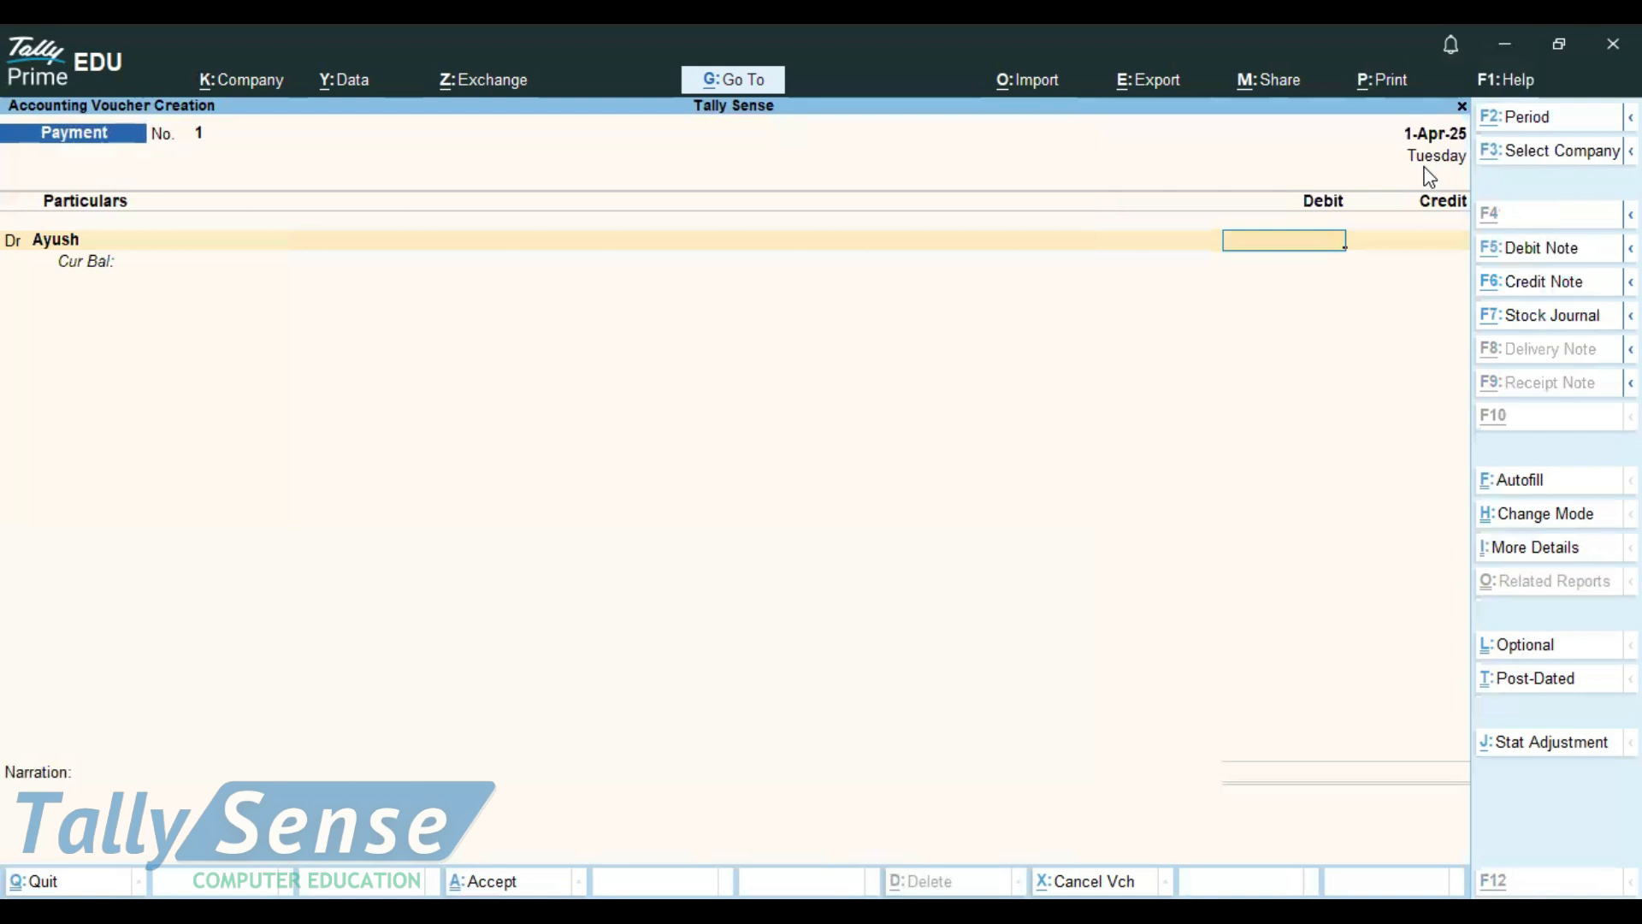
Debit the payee's ledger with 2000, credit Cash with the same amount and save the Payment voucher
text(2000)
key(Return)
key(Return)
text(Cas)
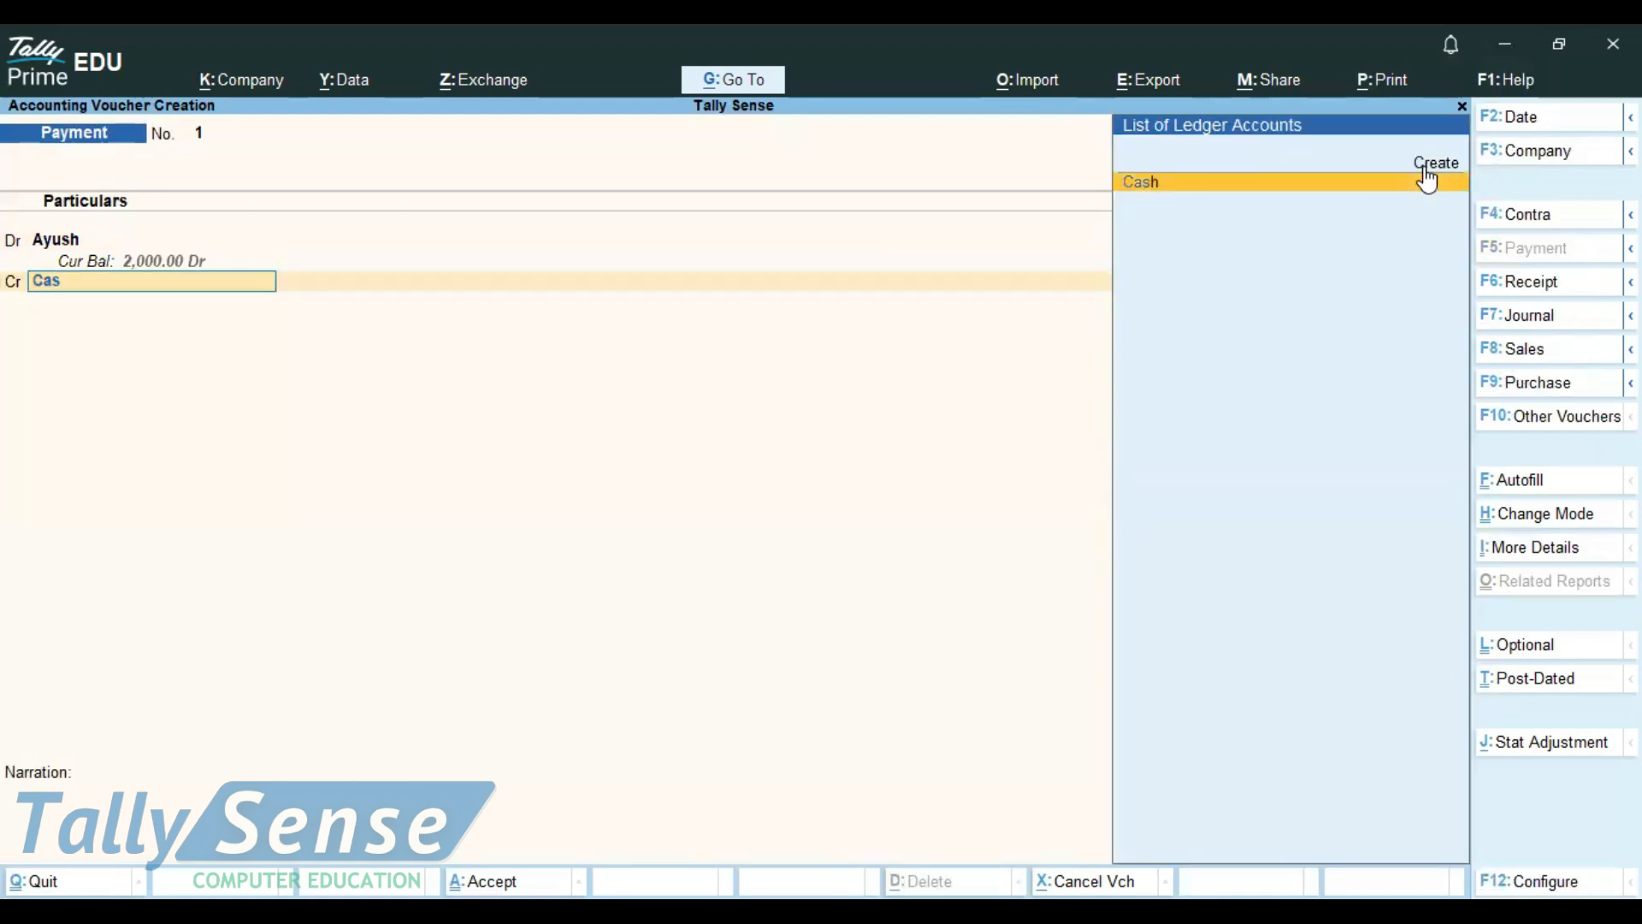
key(Return)
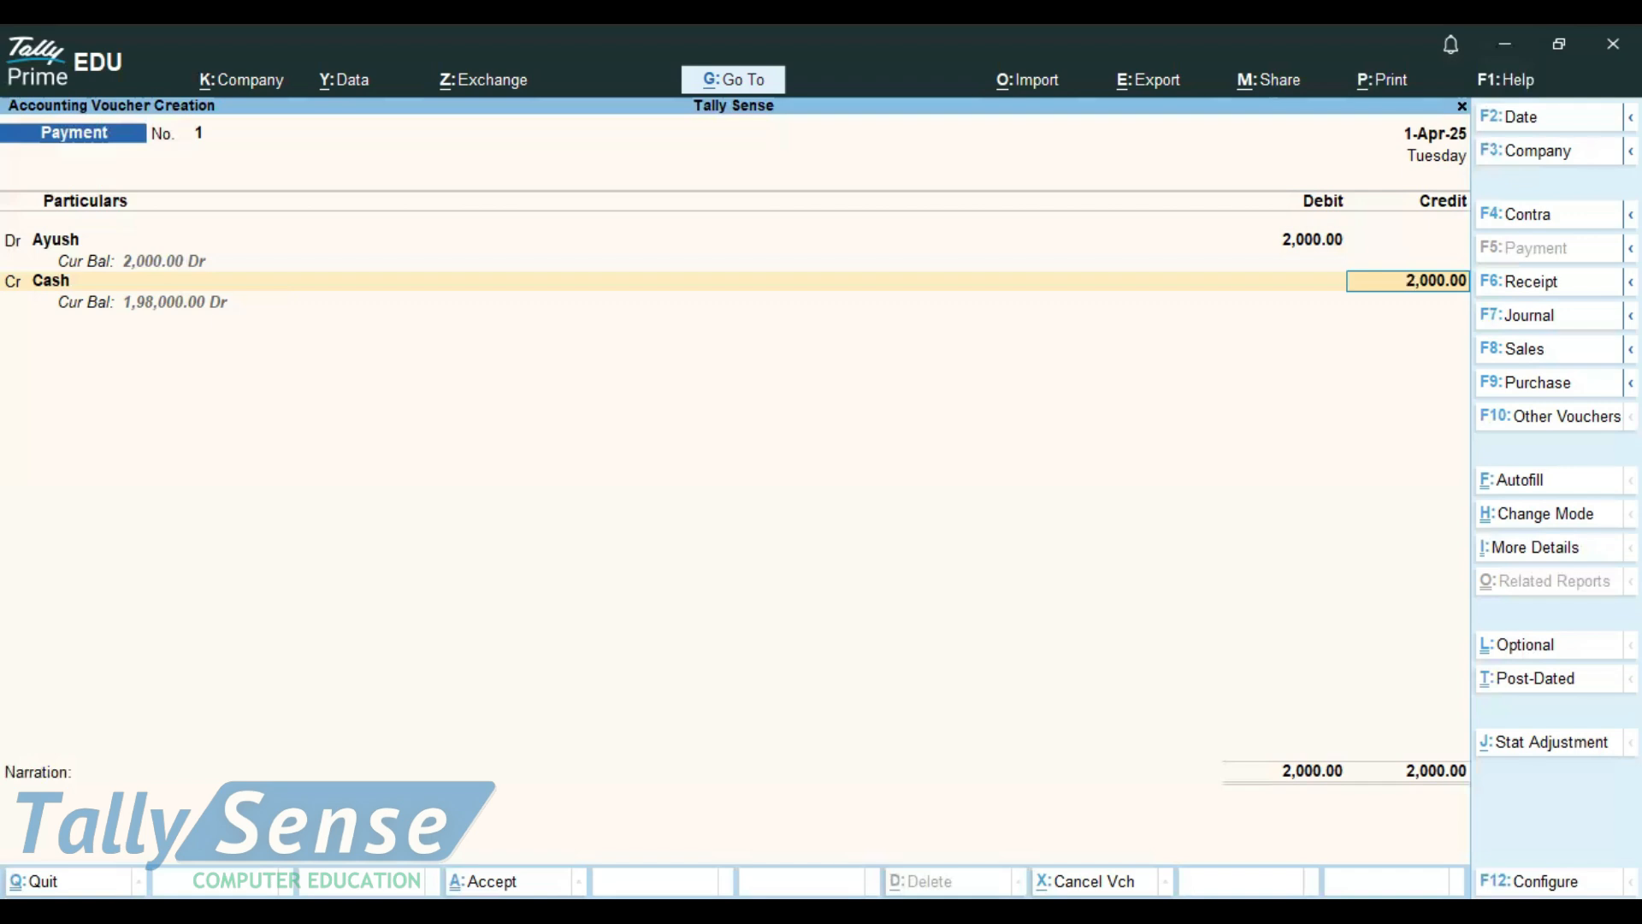
key(ctrl+a)
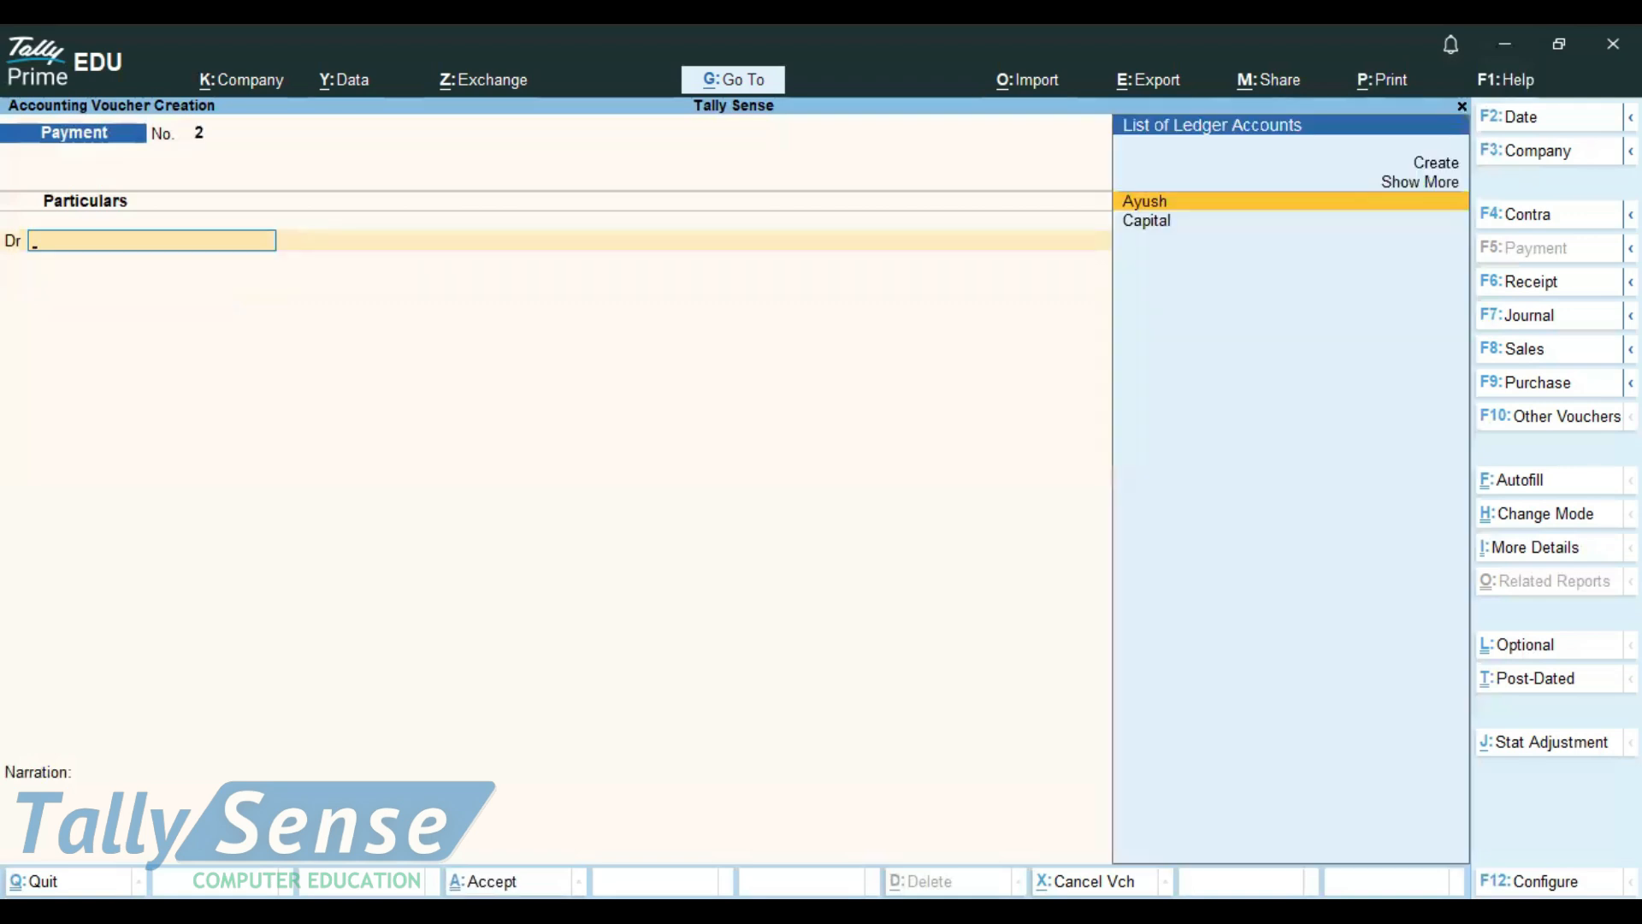
Highlight the "rent given-10000/-" line in Notepad and return to the new Payment voucher in TallyPrime
key(ctrl)
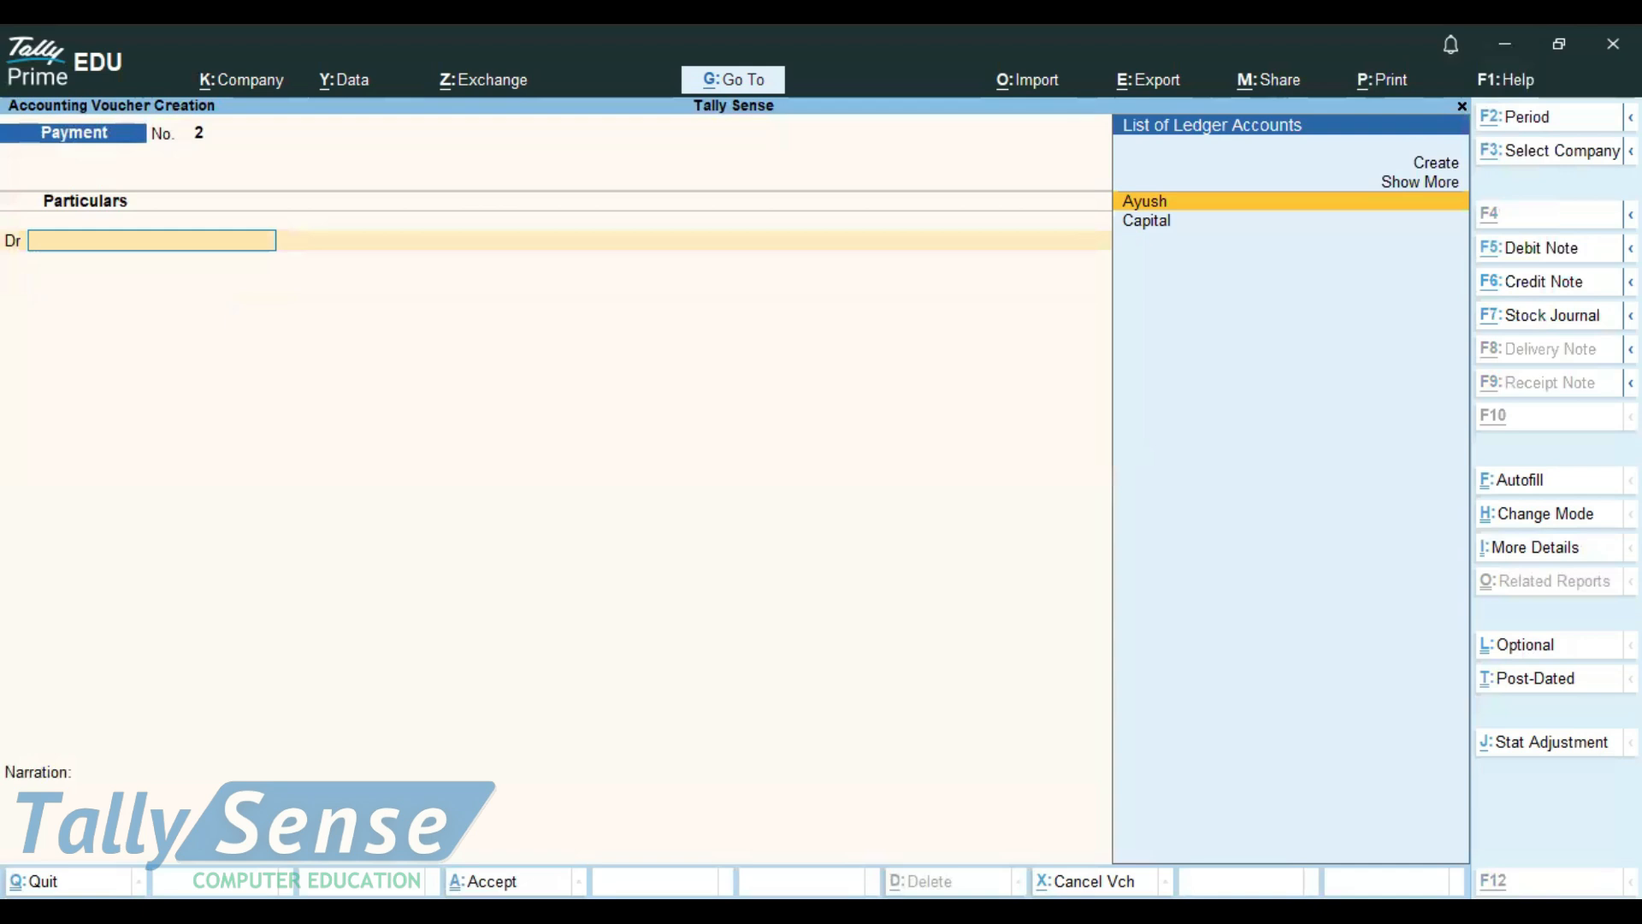
key(alt+Tab)
drag(445, 231, 47, 233)
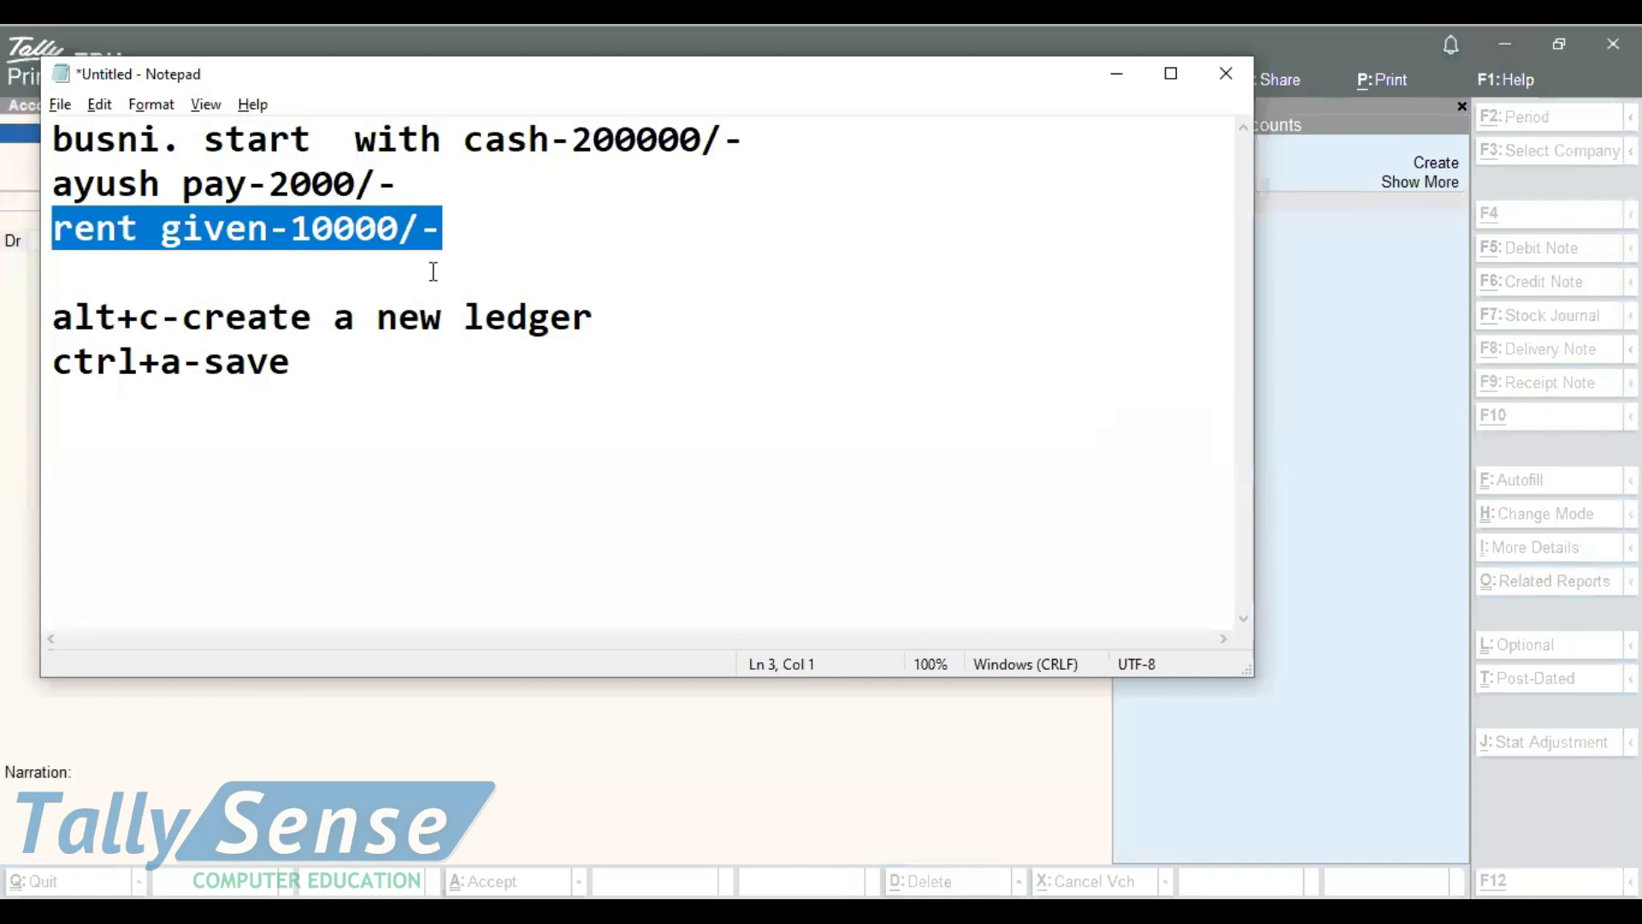
key(alt+Tab)
Create a Rent ledger under Direct Expenses and save it for the Payment voucher's debit line
key(Up)
key(Up)
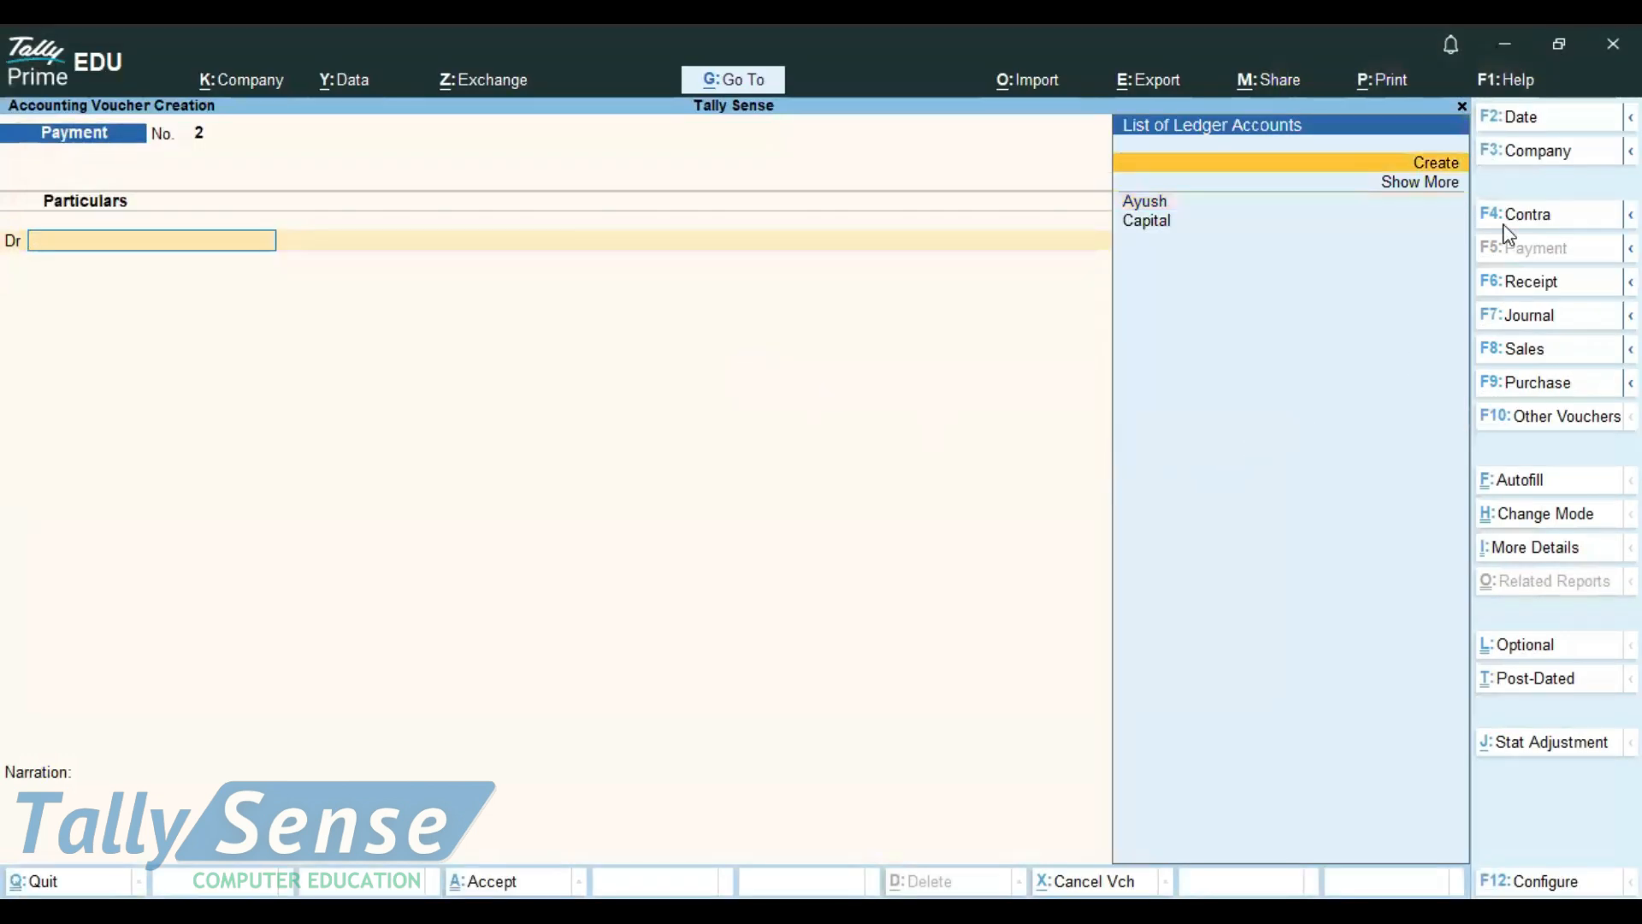
click(1440, 167)
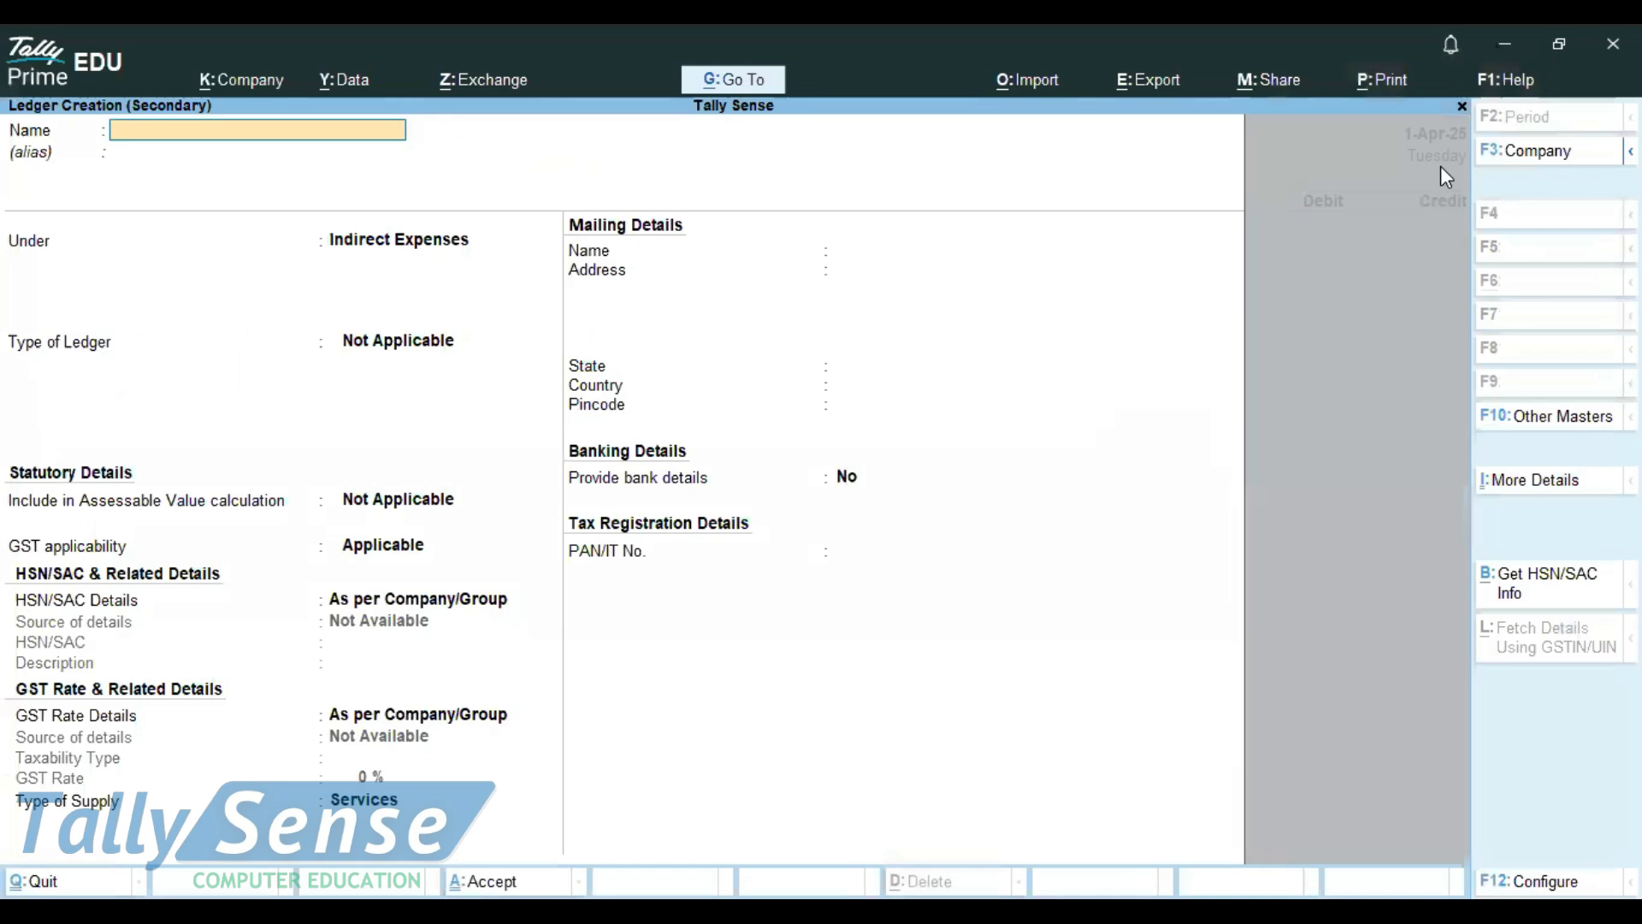
text(Rent)
key(Return)
key(Return)
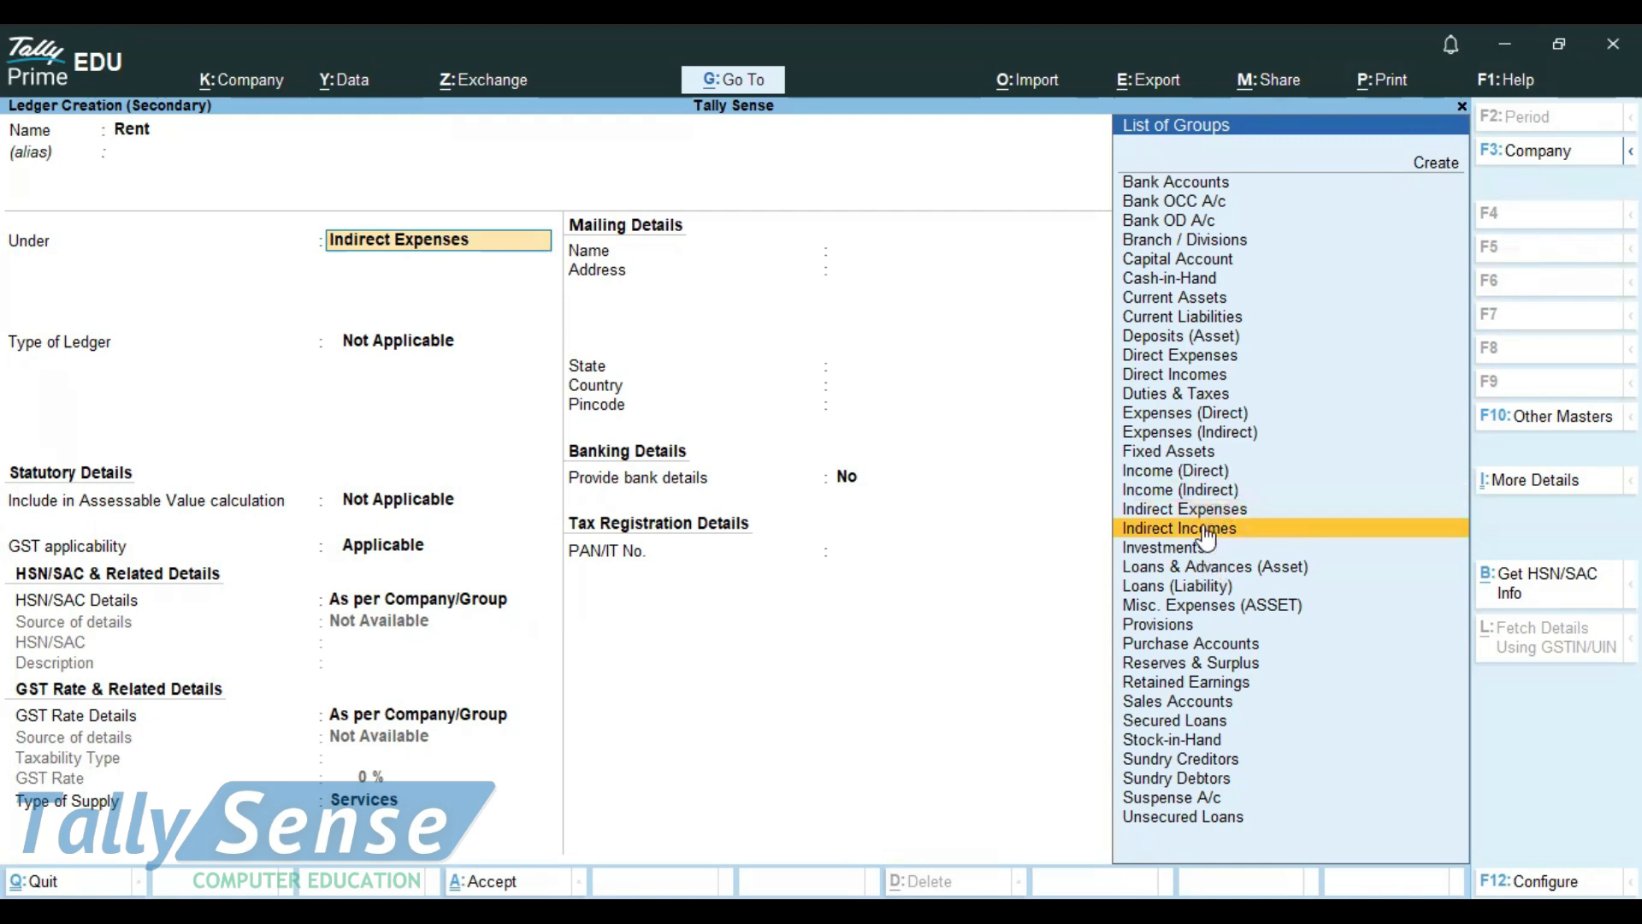
click(1212, 419)
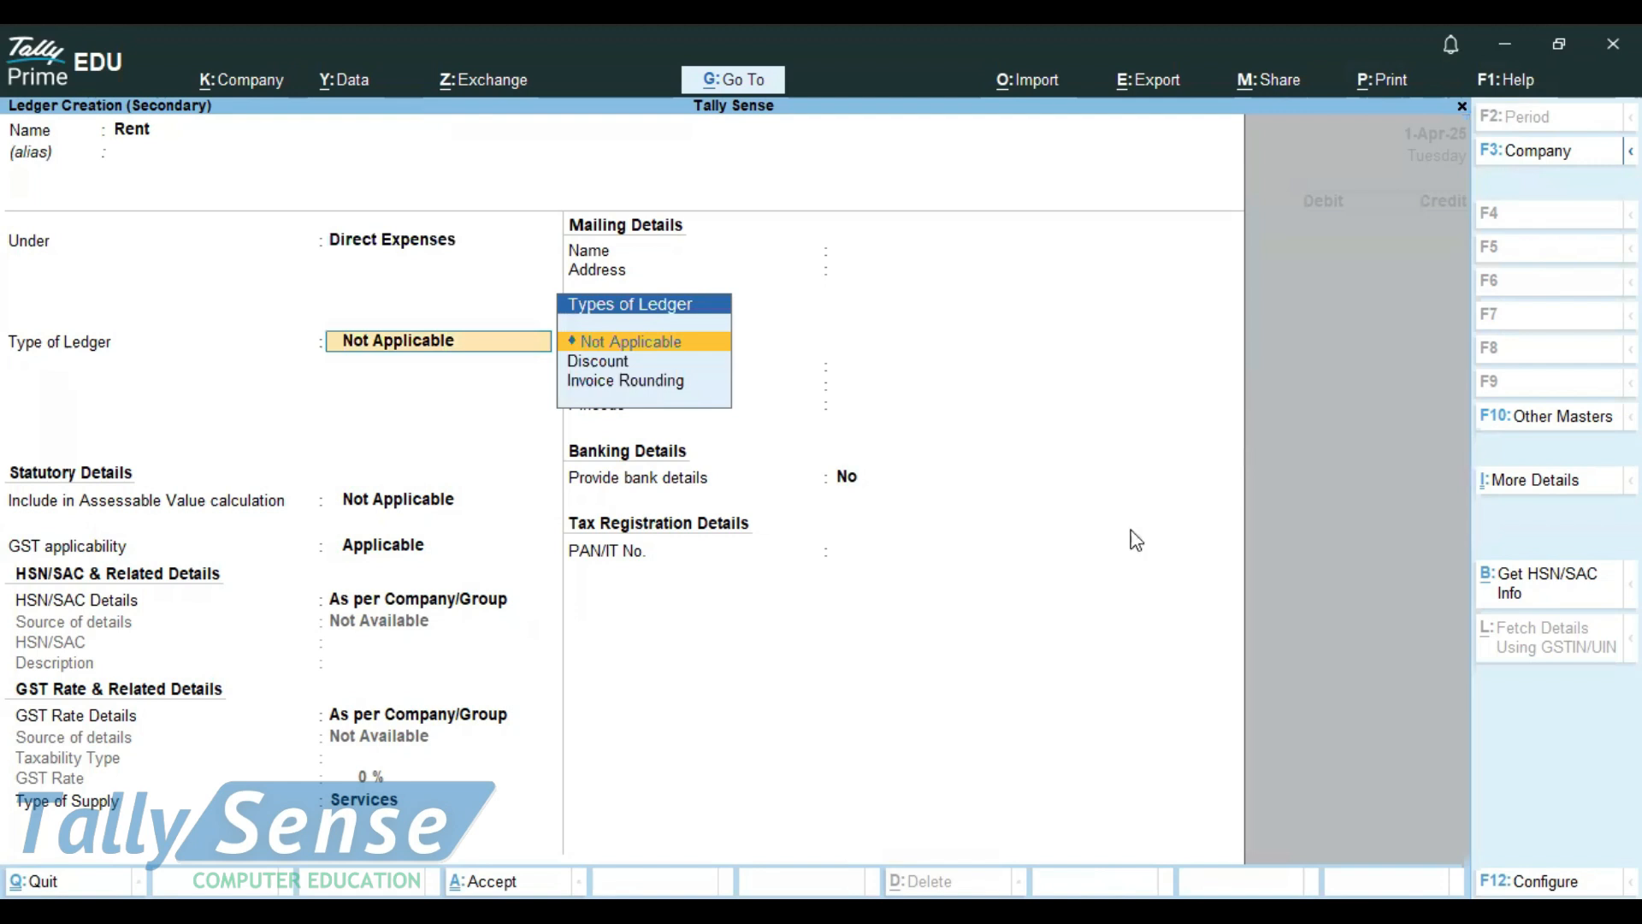
click(483, 881)
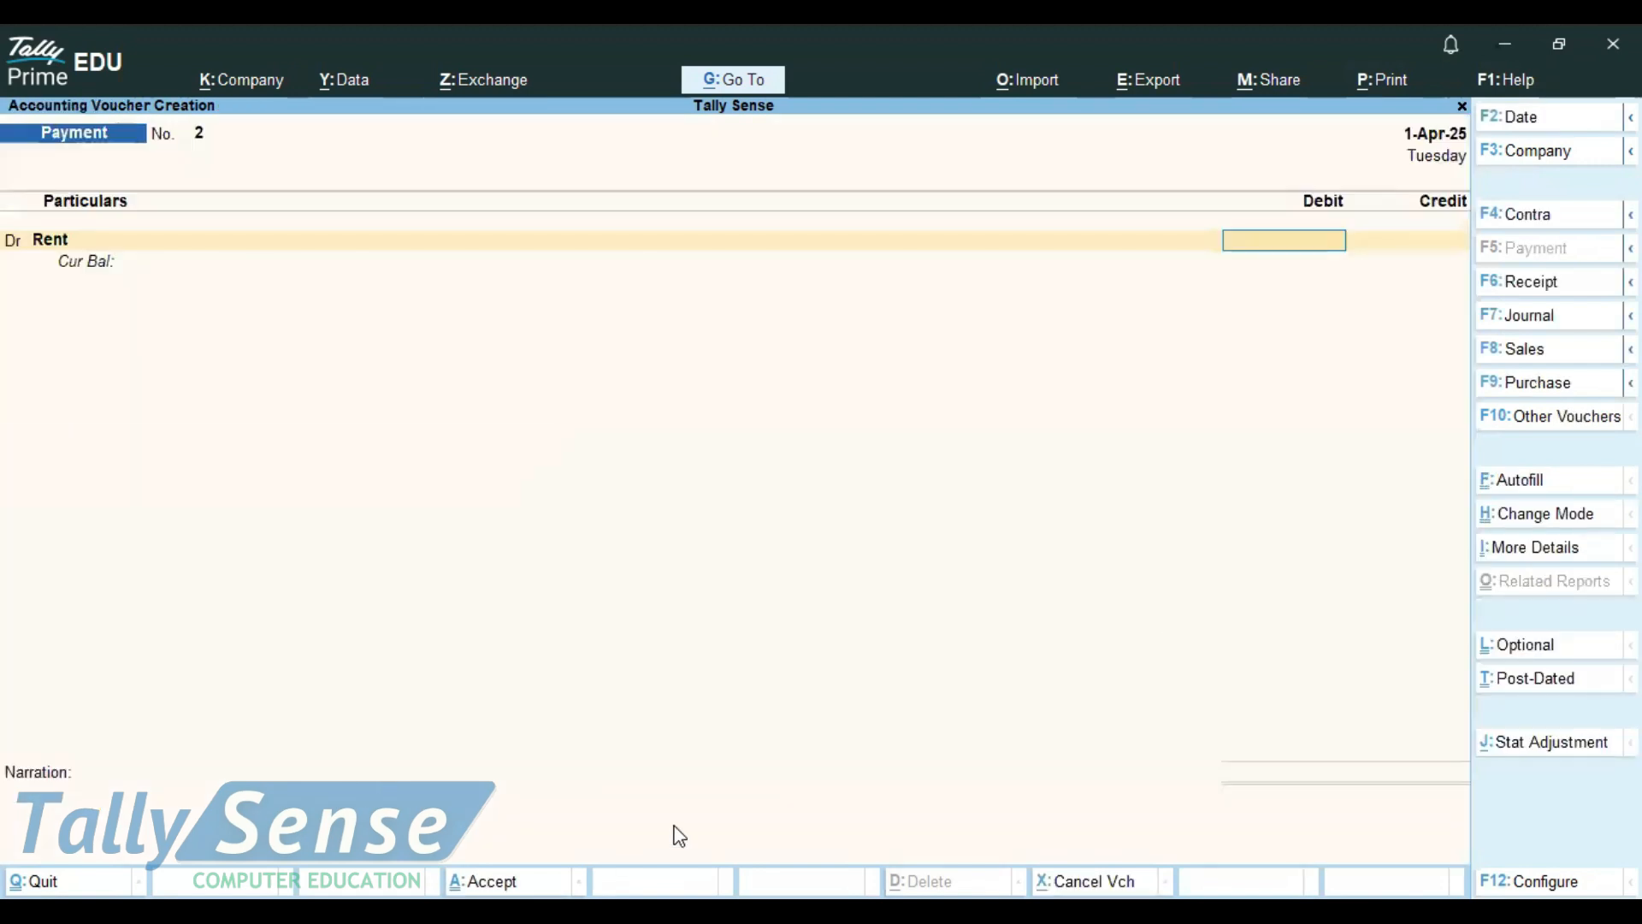
Debit Rent with 10000, credit Cash with the same amount and save the Payment voucher
key(alt)
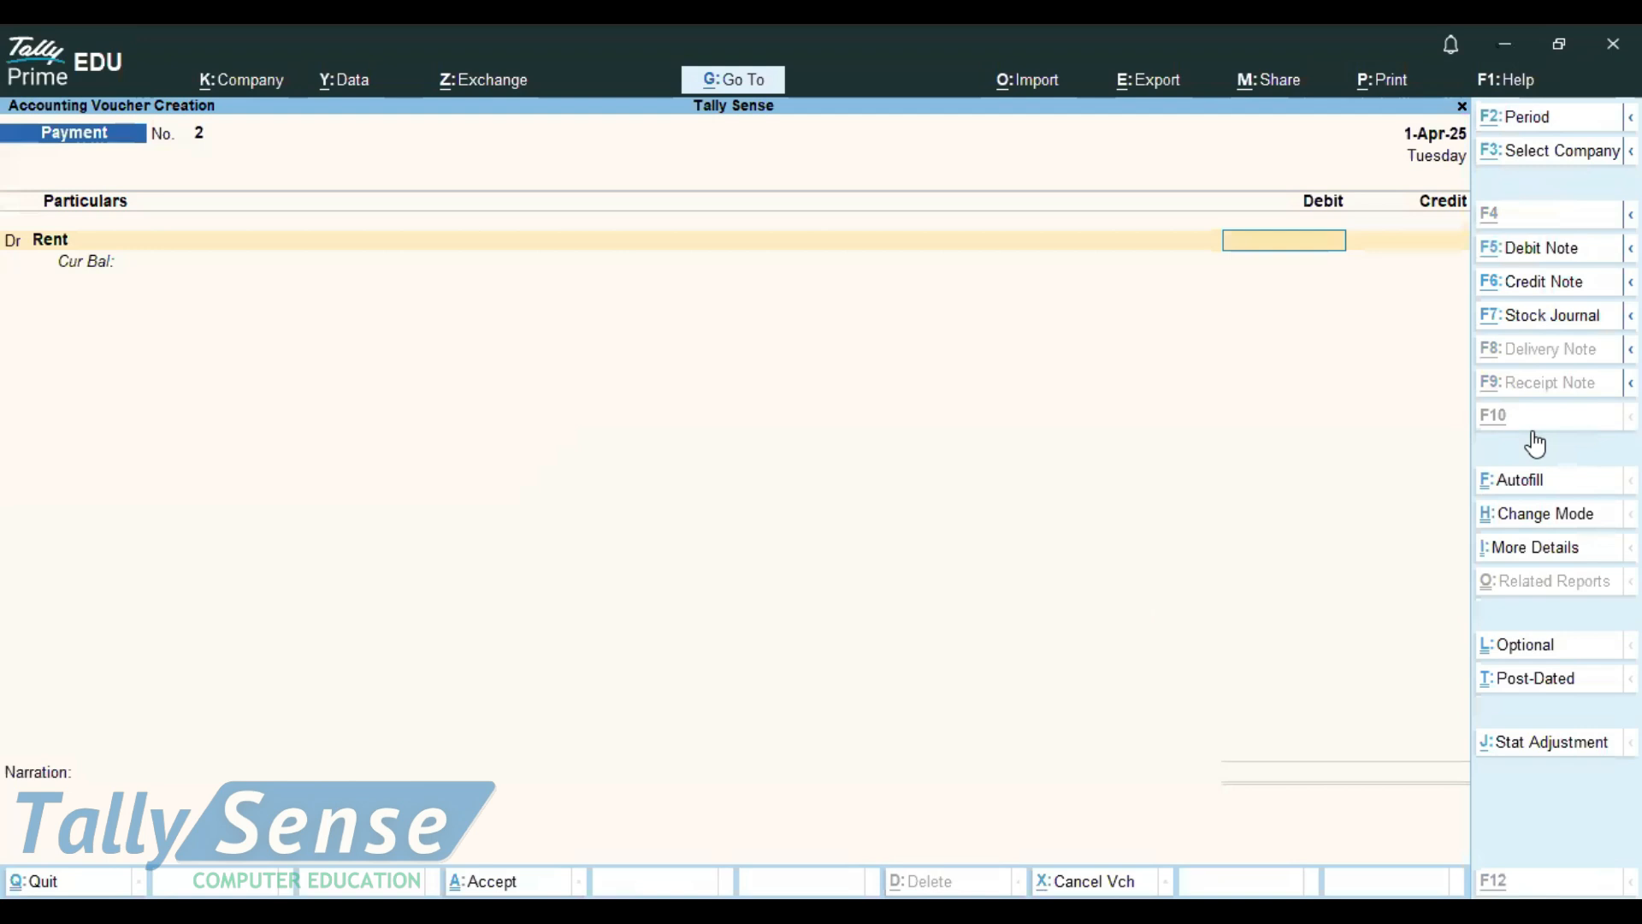
text(10000)
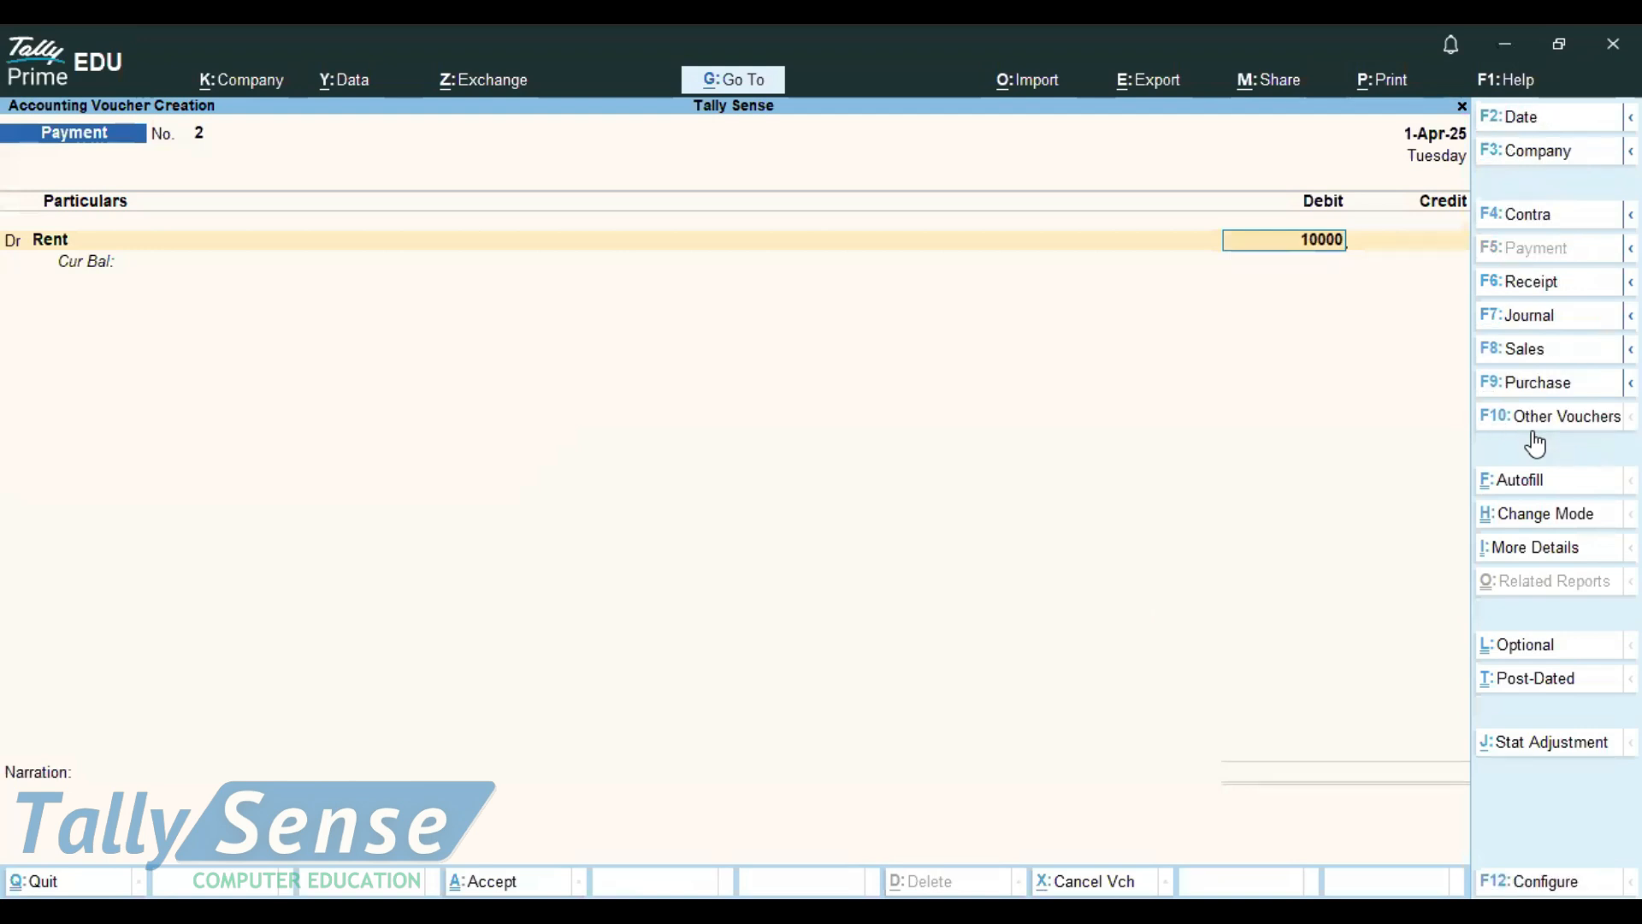
key(Return)
text(cash)
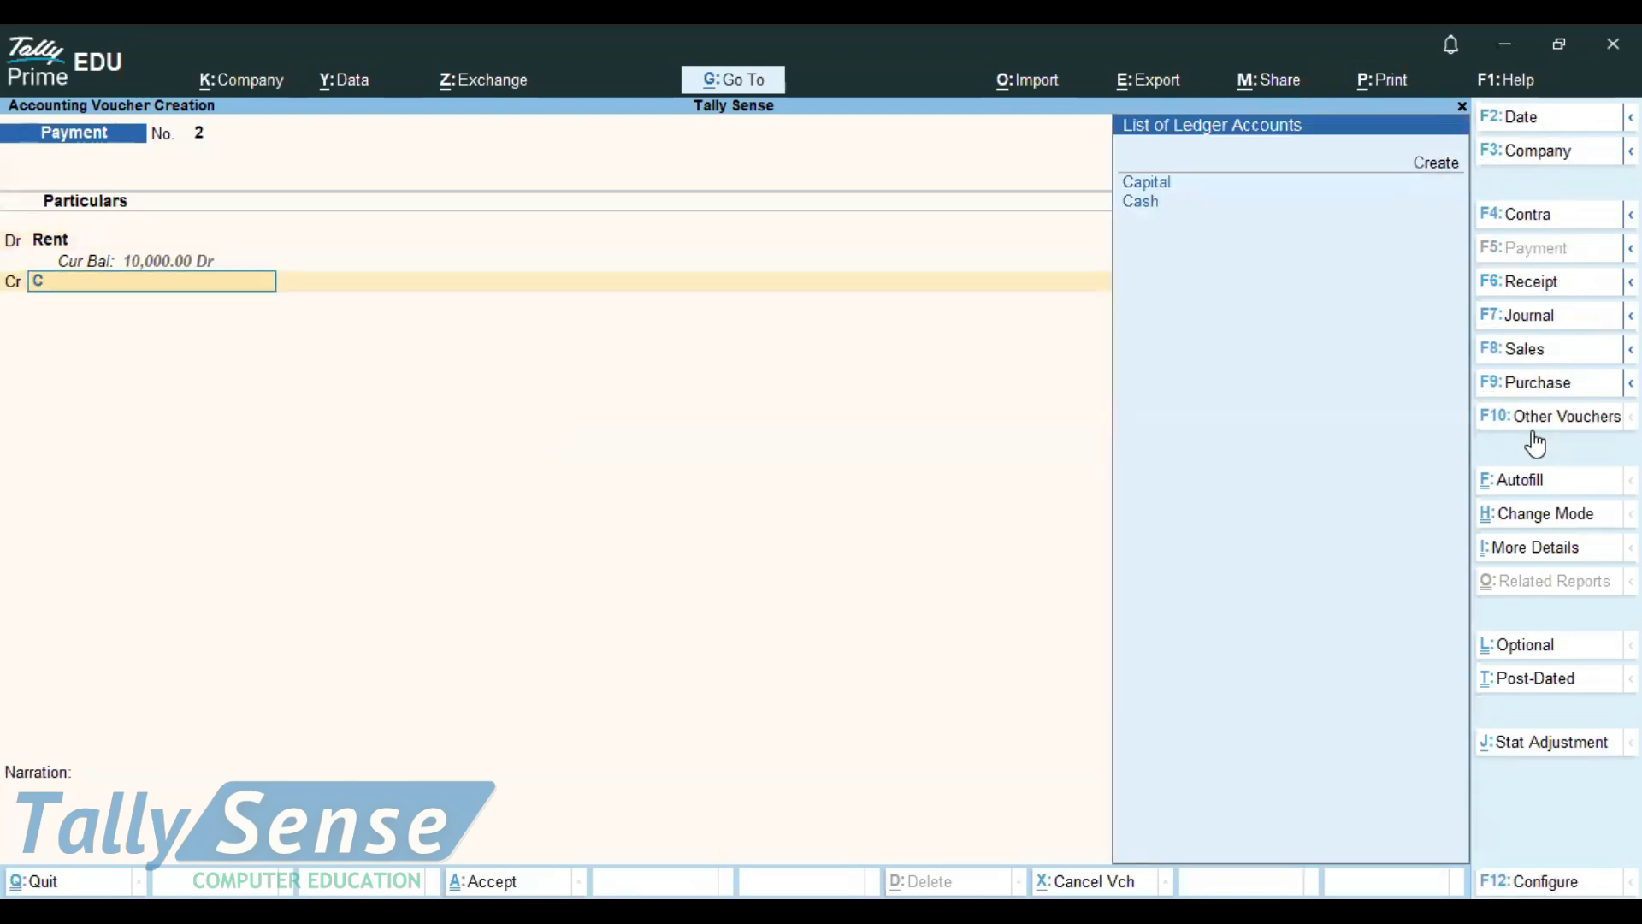
key(Return)
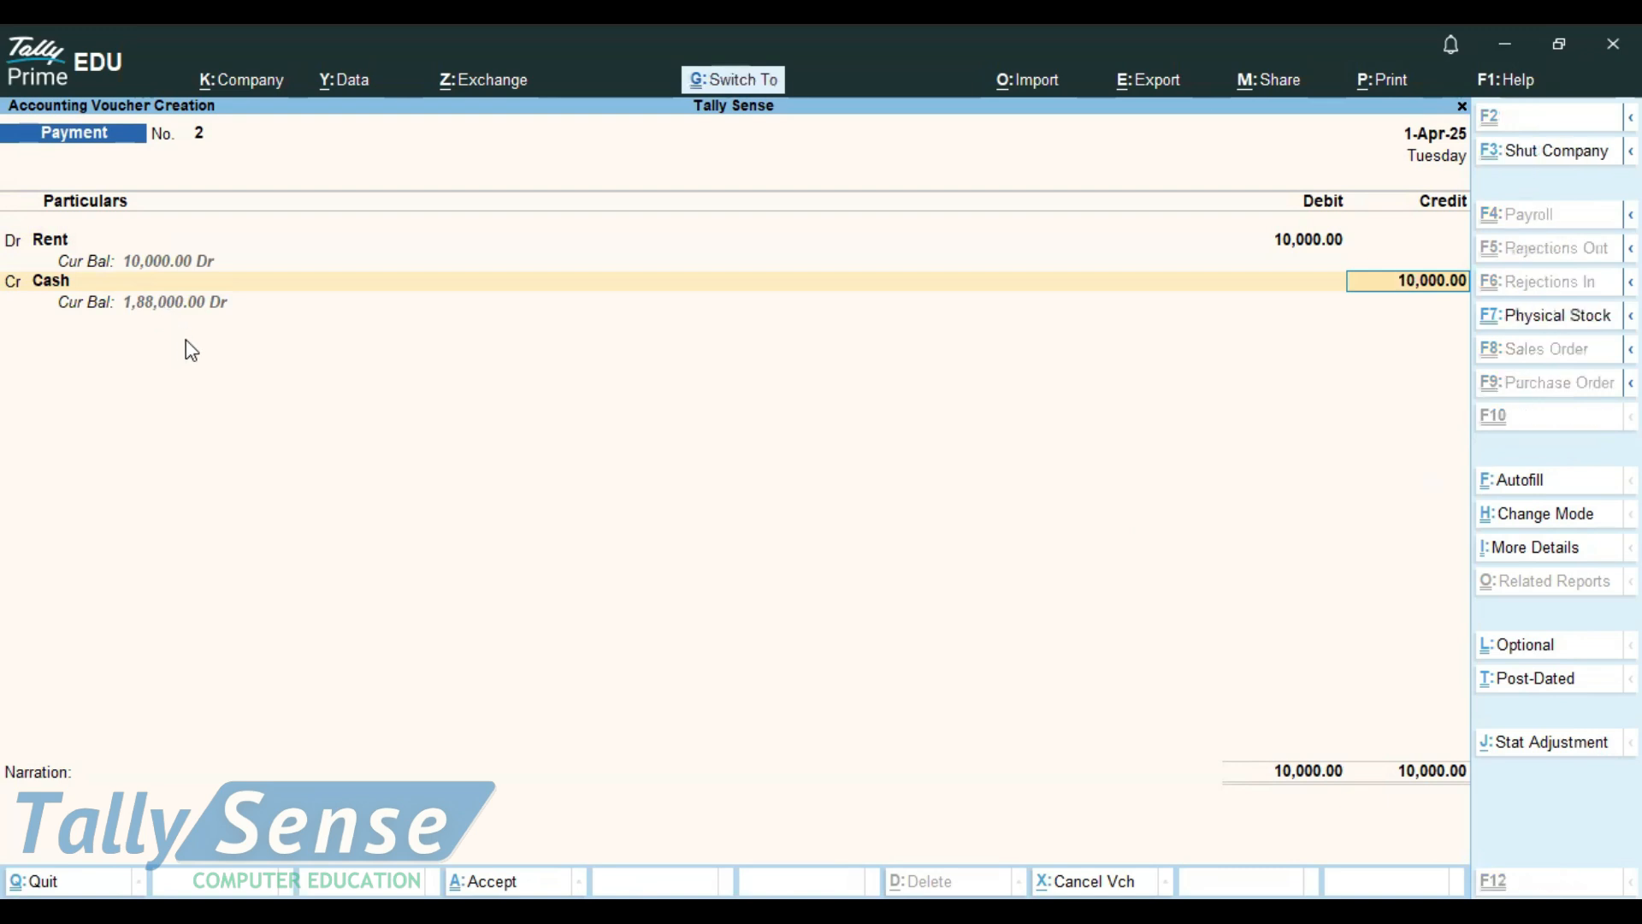
key(ctrl+a)
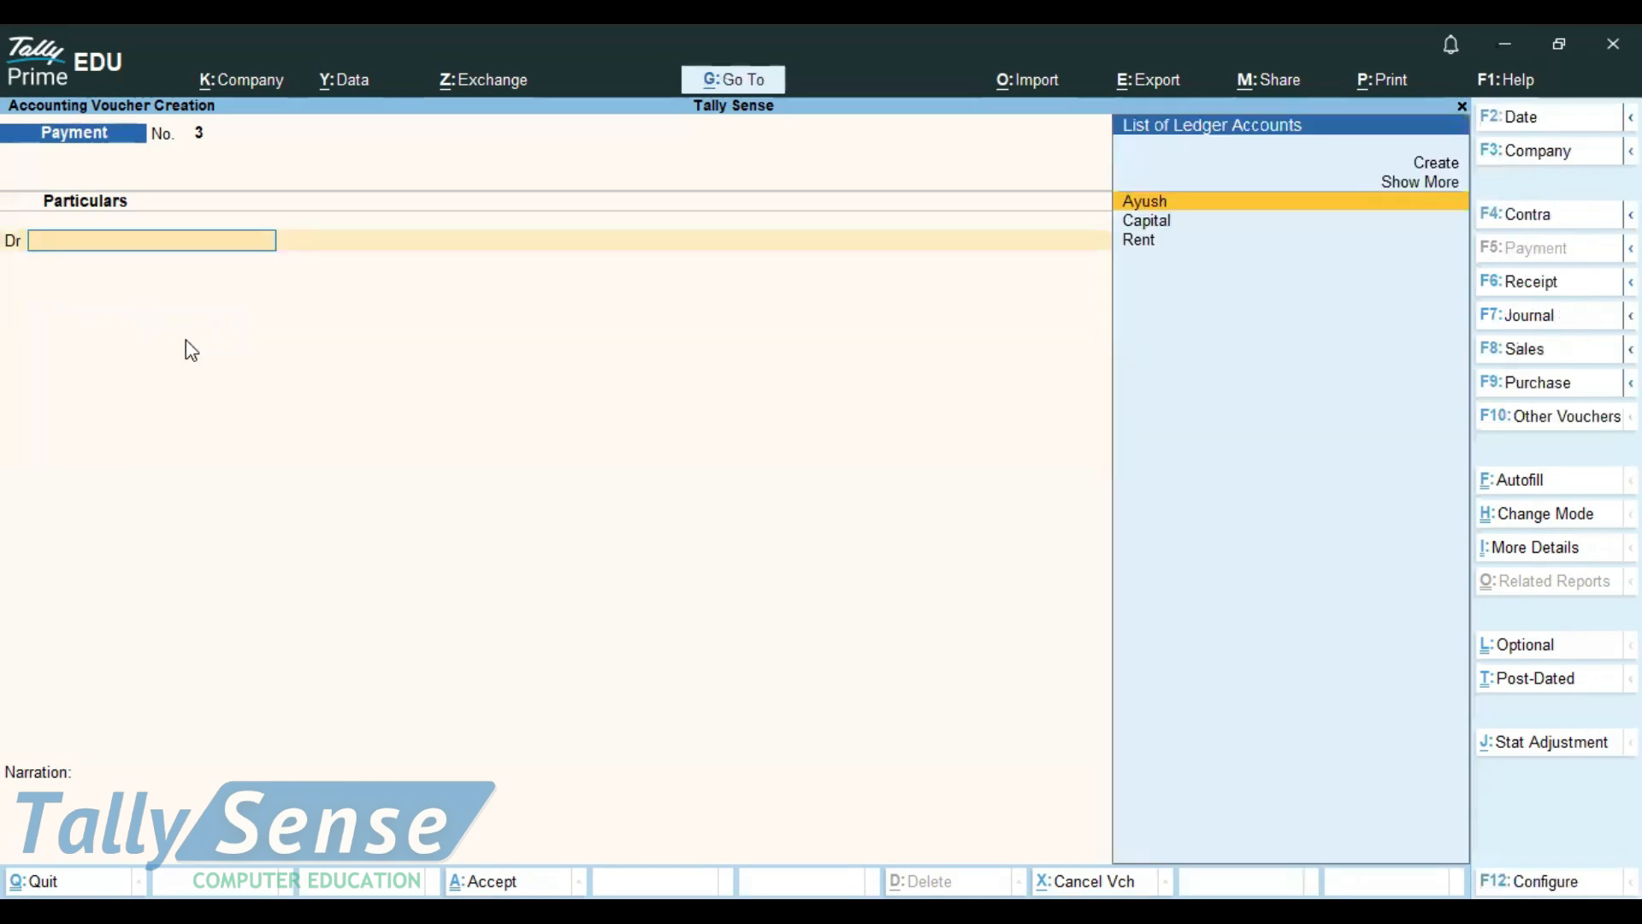
Browse back through the saved Payment vouchers and return to the blank Payment voucher
key(Page_Up)
key(Page_Up)
key(Page_Up)
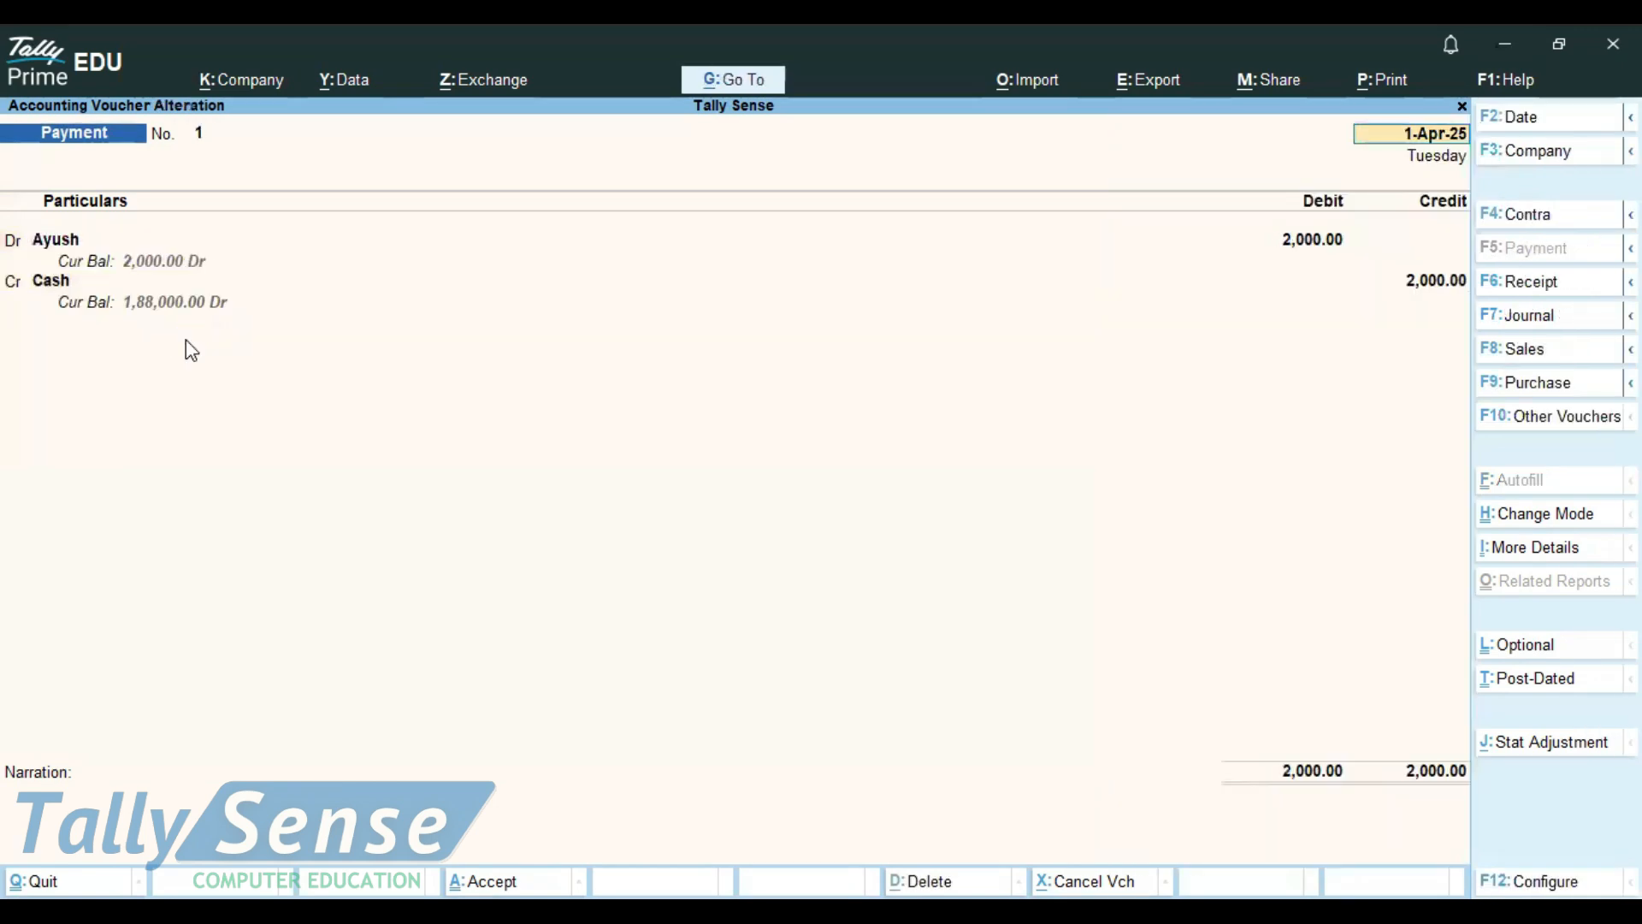
key(Page_Down)
key(Page_Down)
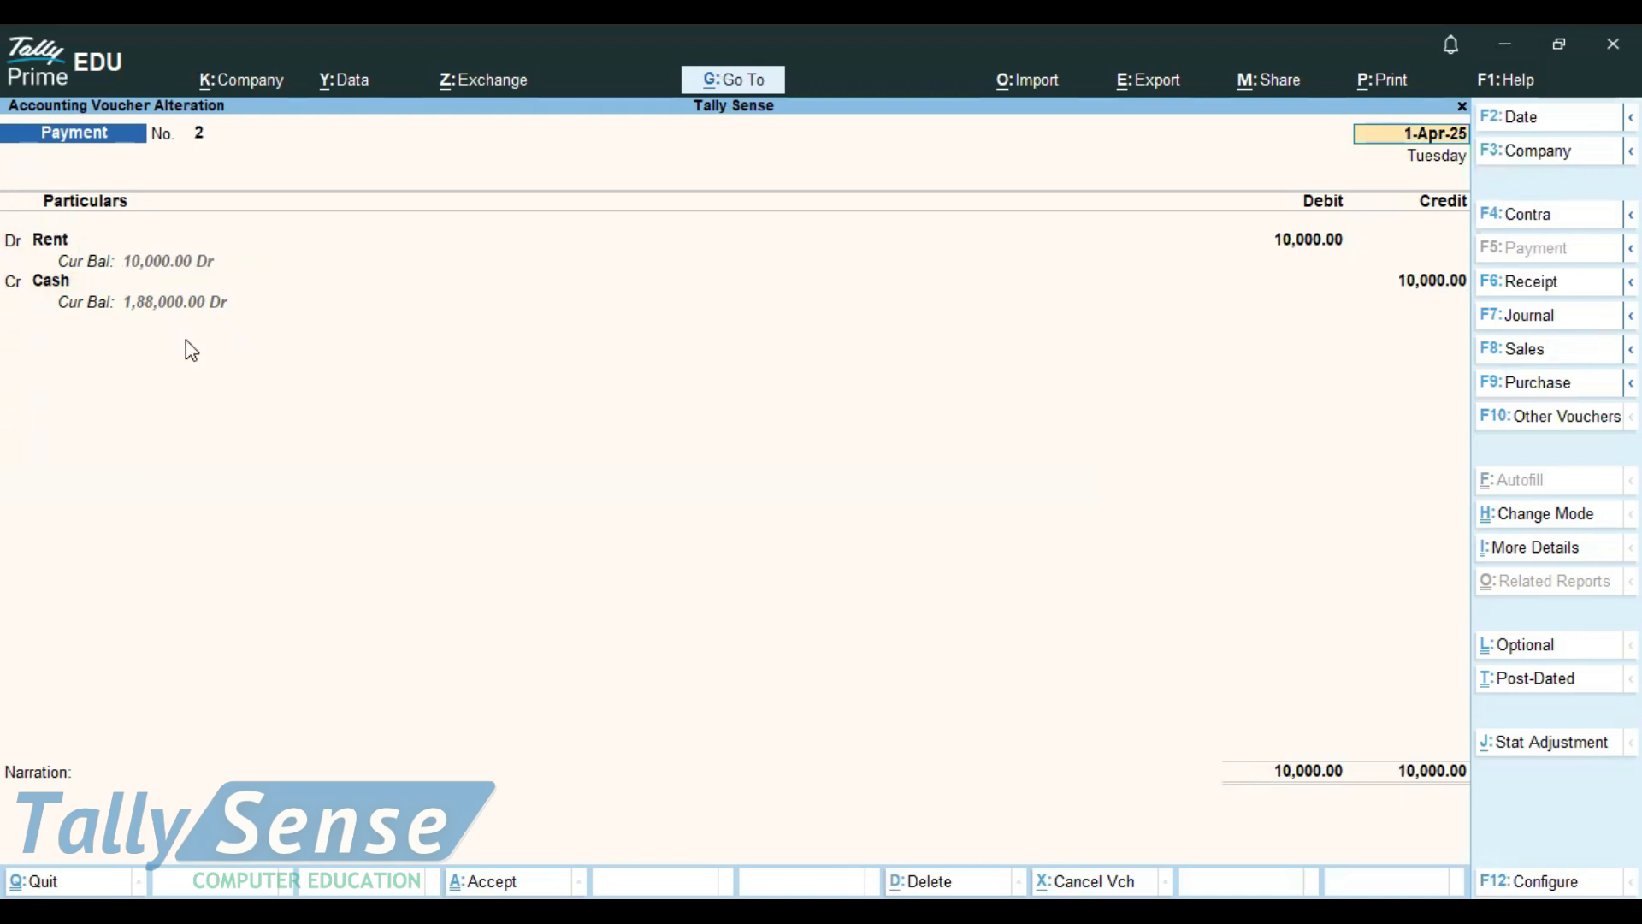
key(Page_Down)
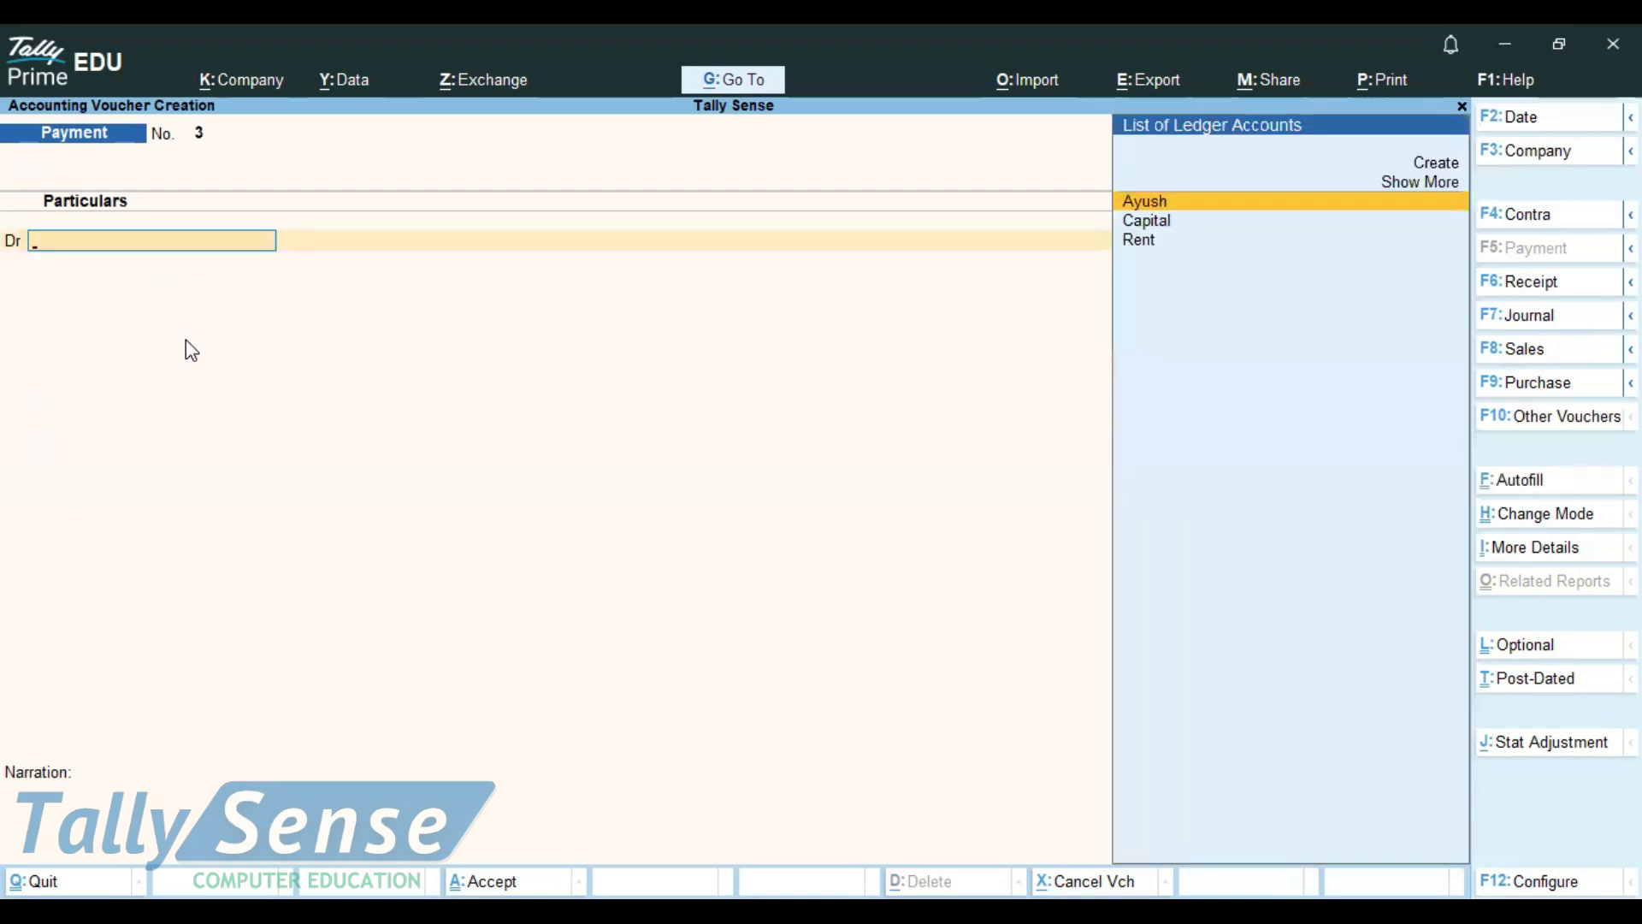
key(Page_Up)
key(Page_Up)
key(Page_Down)
key(Page_Down)
Switch to Notepad and add the lines "pageup" and "pagedown" below the shortcut notes
key(alt)
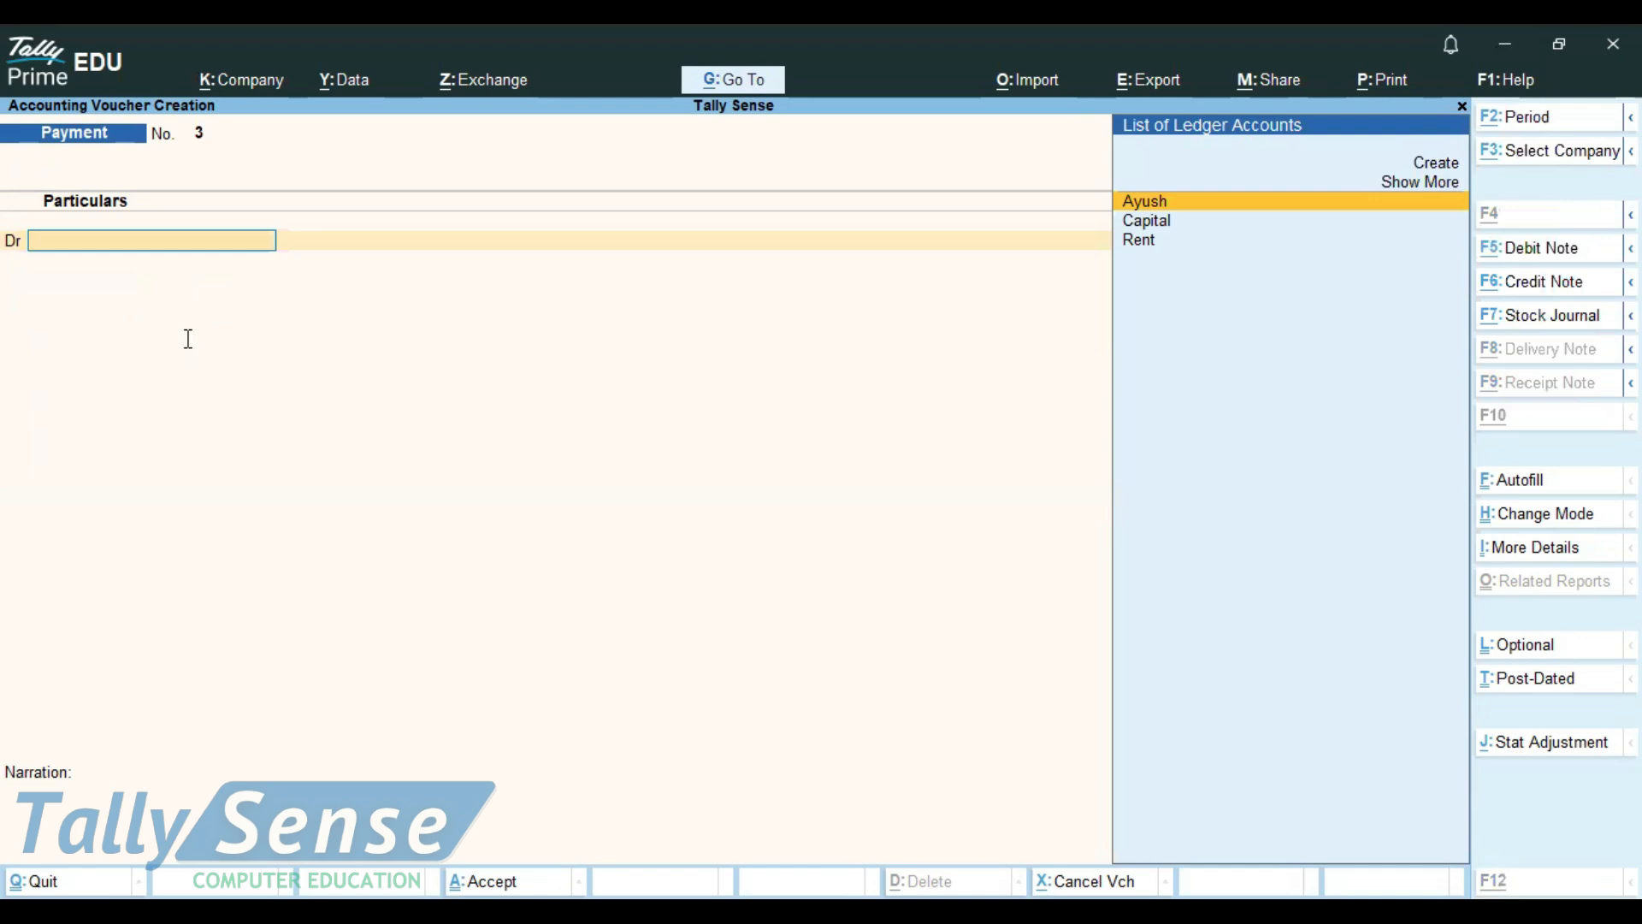
key(alt+Tab)
key(Return)
key(Return)
text(pa)
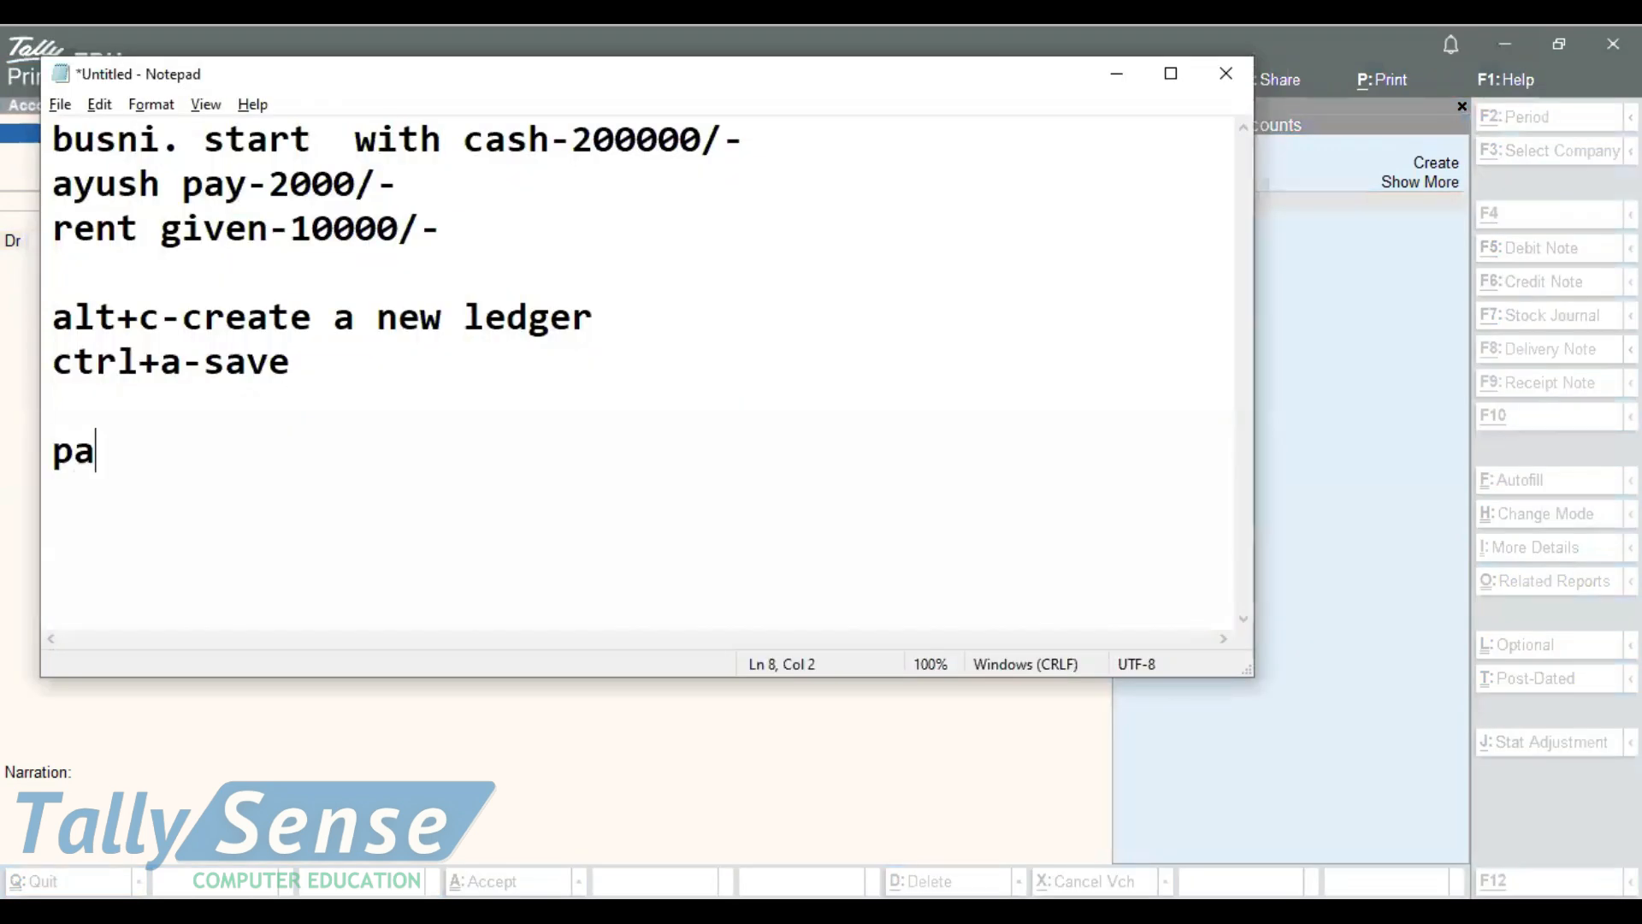
text(geuo)
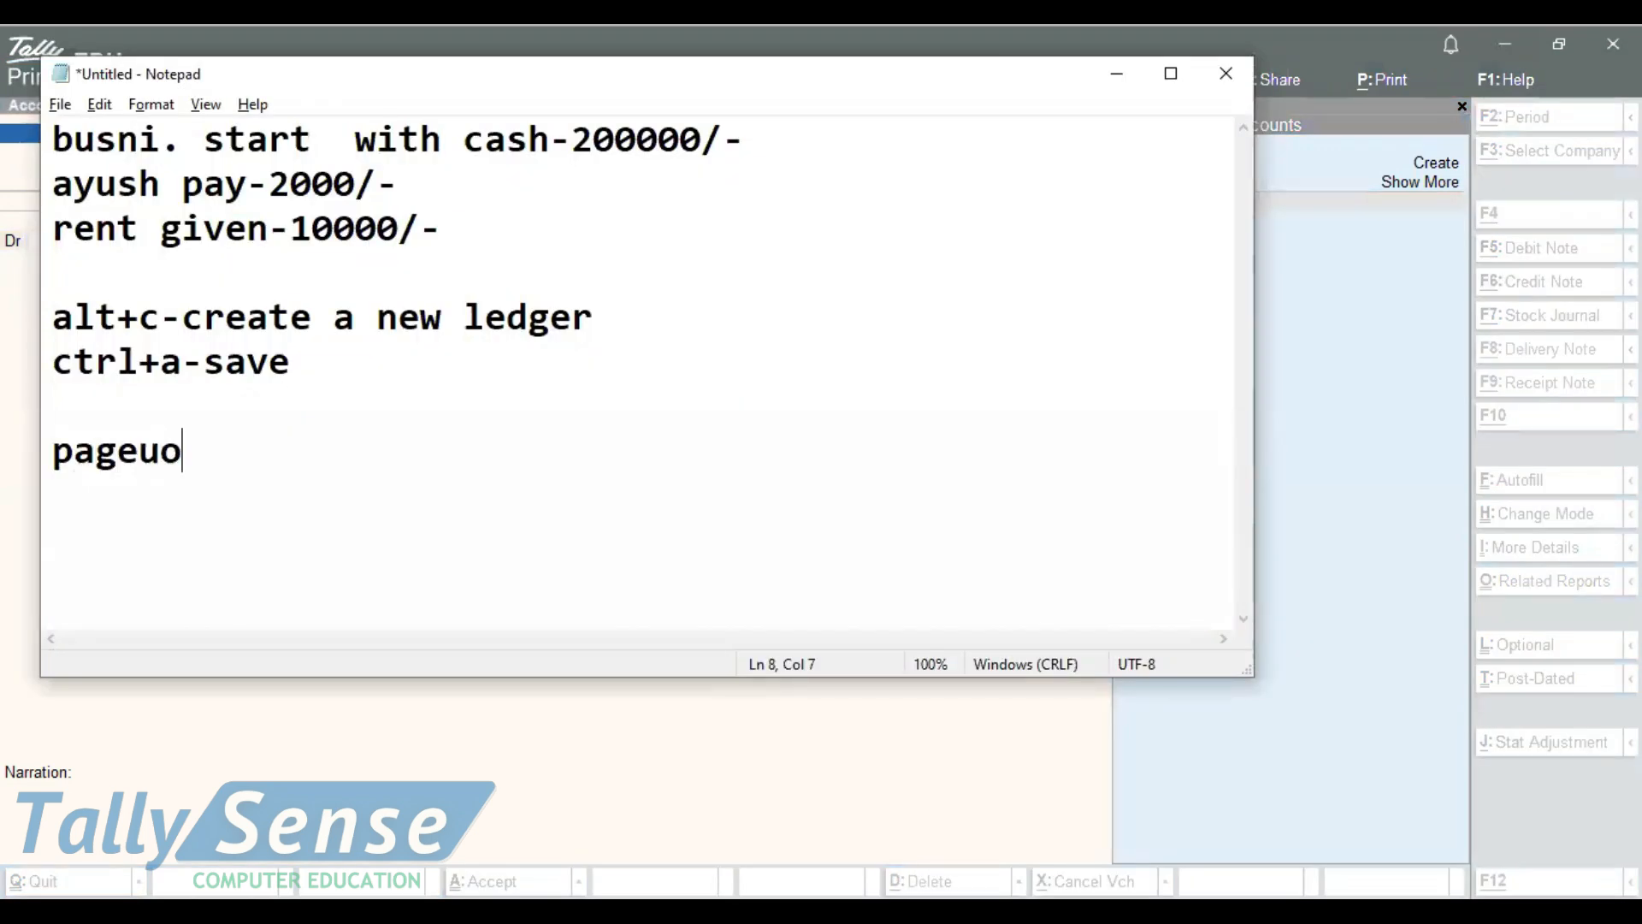
key(BackSpace)
text(p)
key(Return)
text(pagedow)
key(BackSpace)
text(down)
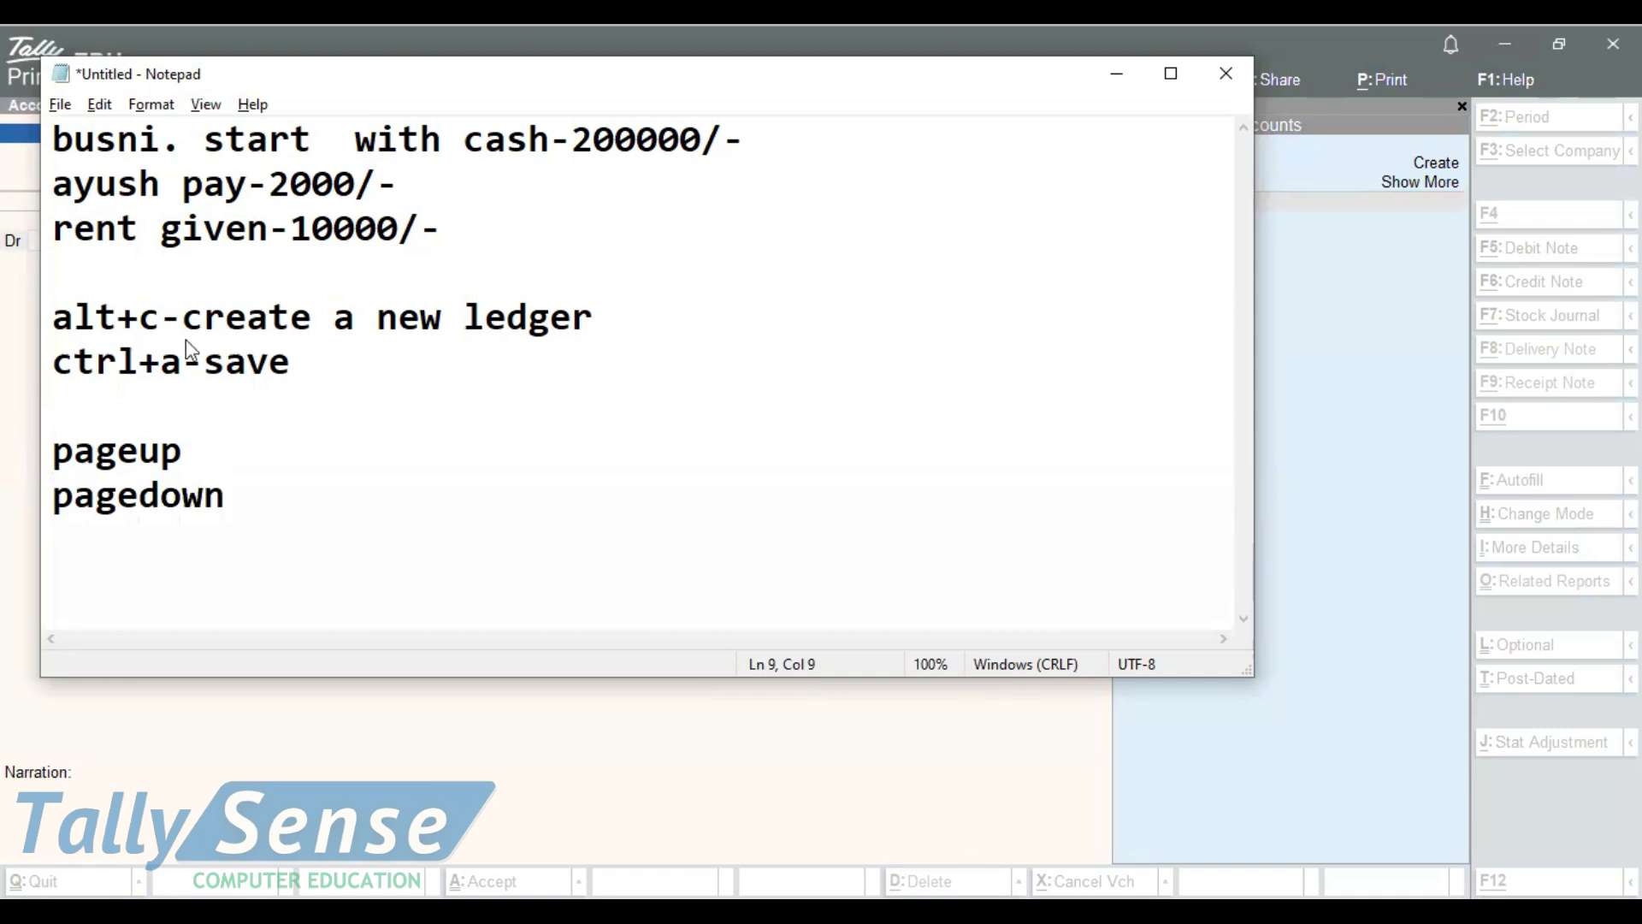
Return to TallyPrime, review the saved vouchers back to the capital Receipt, and come forward to the blank Payment voucher
key(alt+Tab)
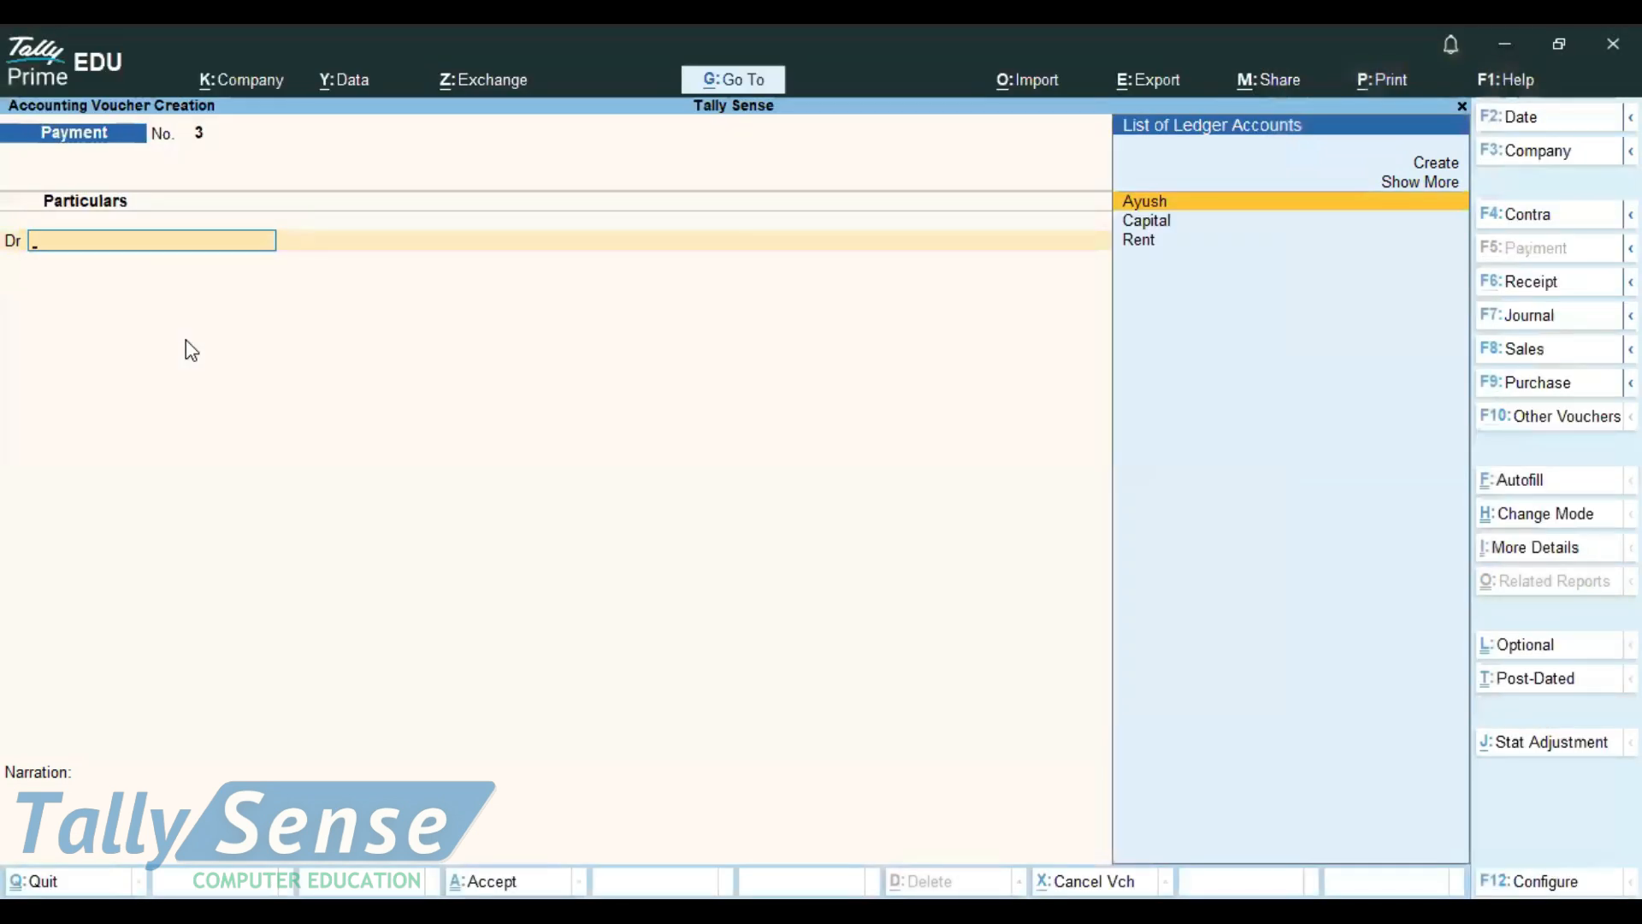
key(Page_Up)
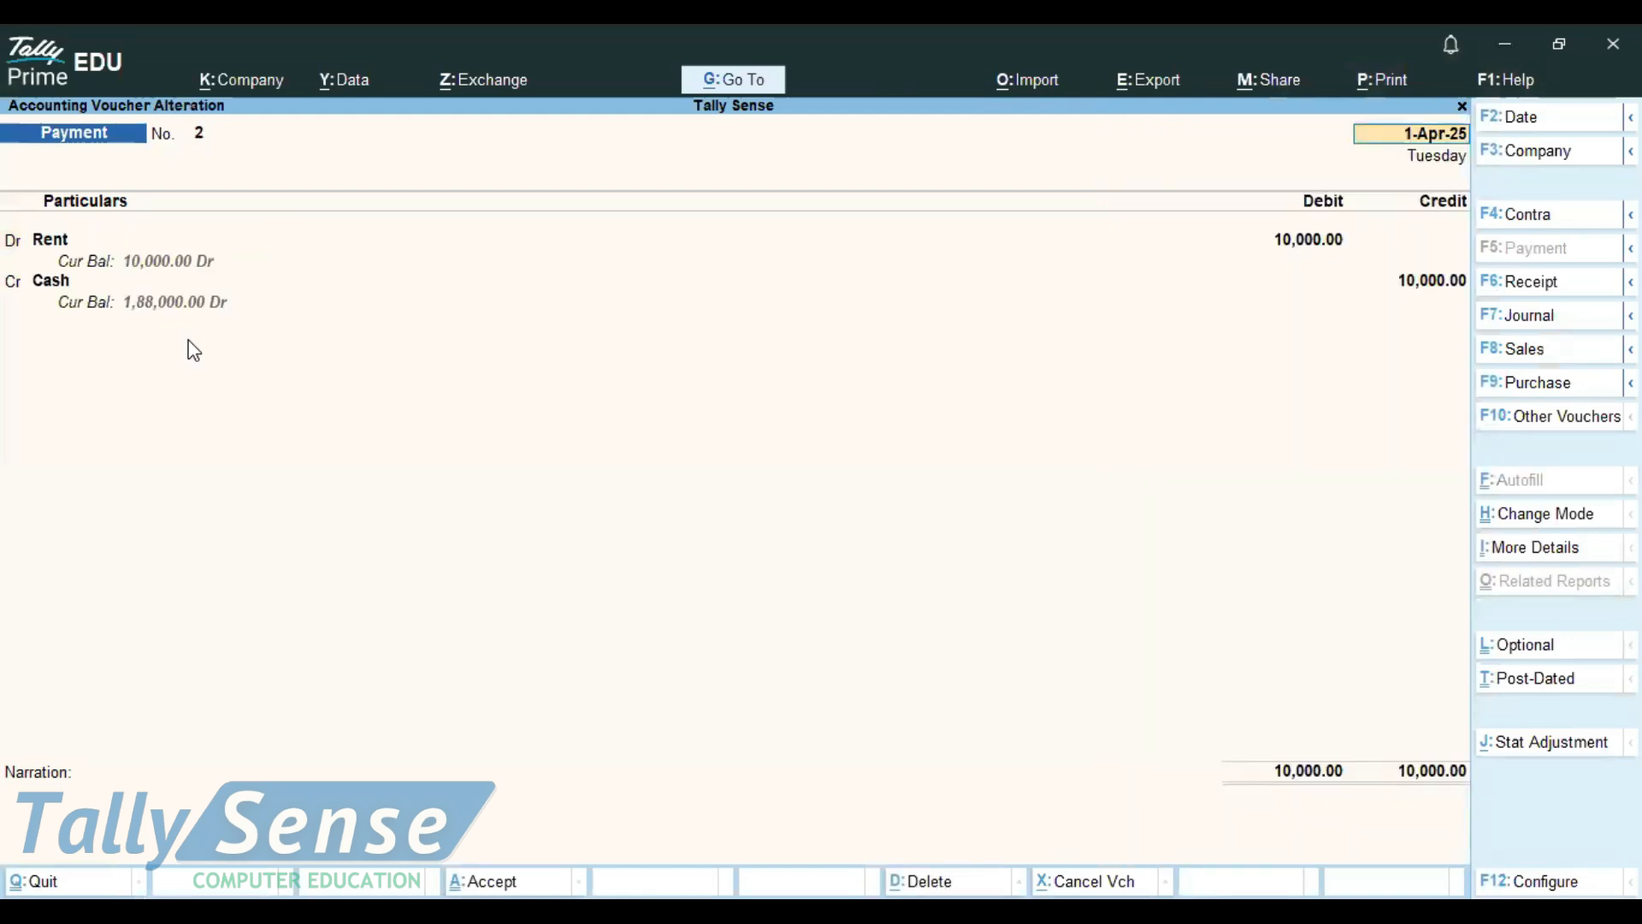
key(Page_Up)
key(Page_Up)
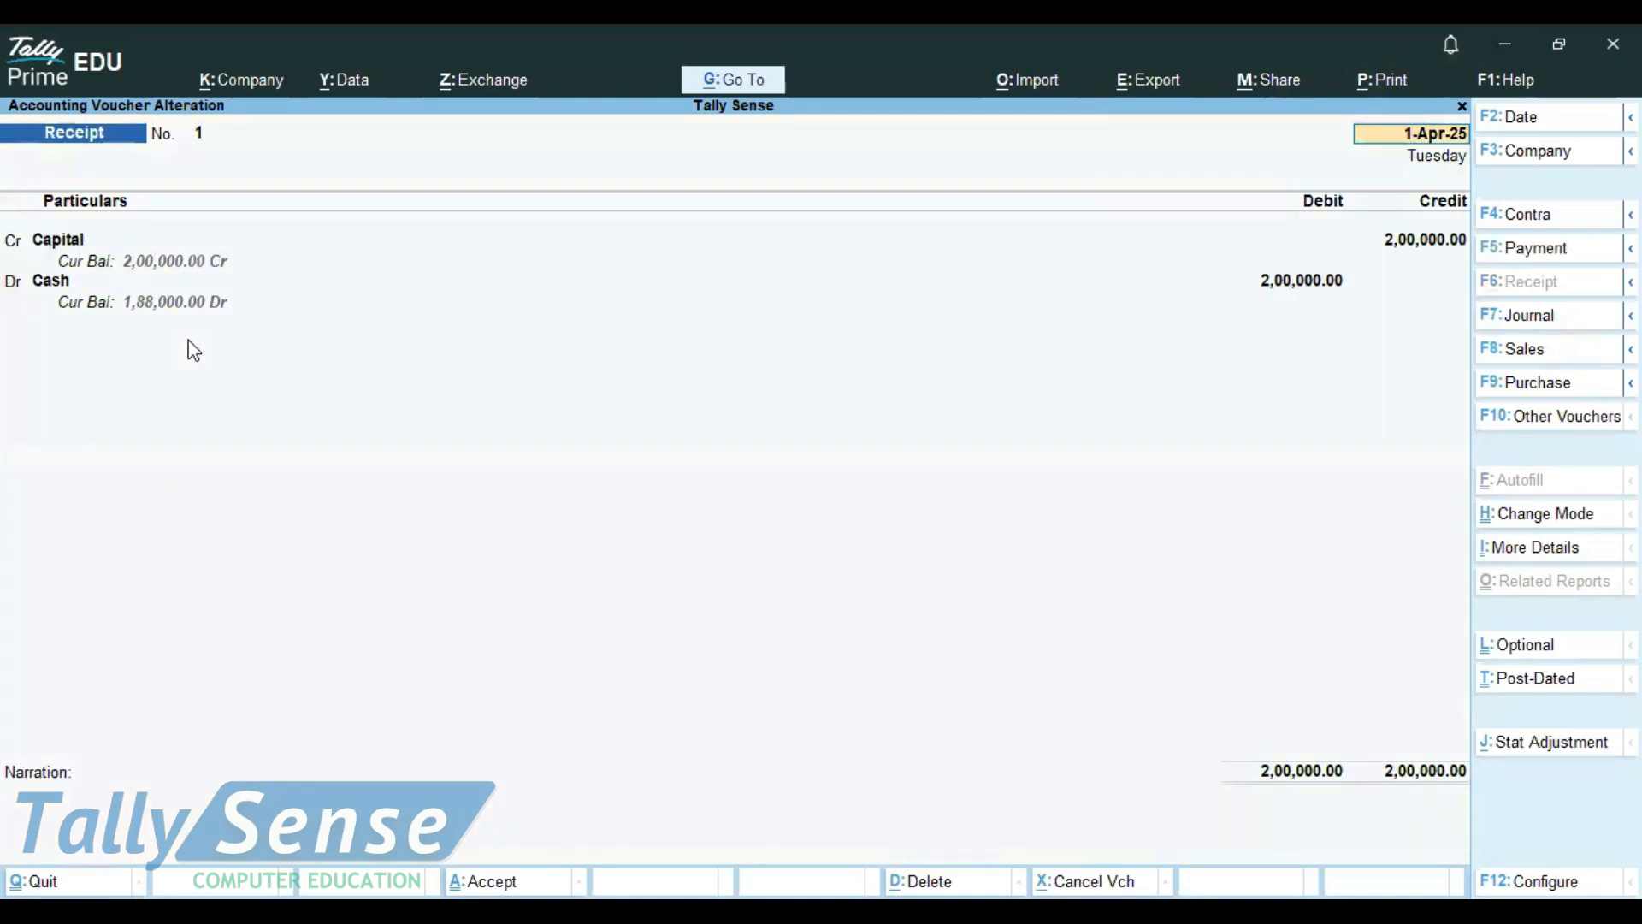
key(Page_Down)
key(Page_Down)
key(Page_Down)
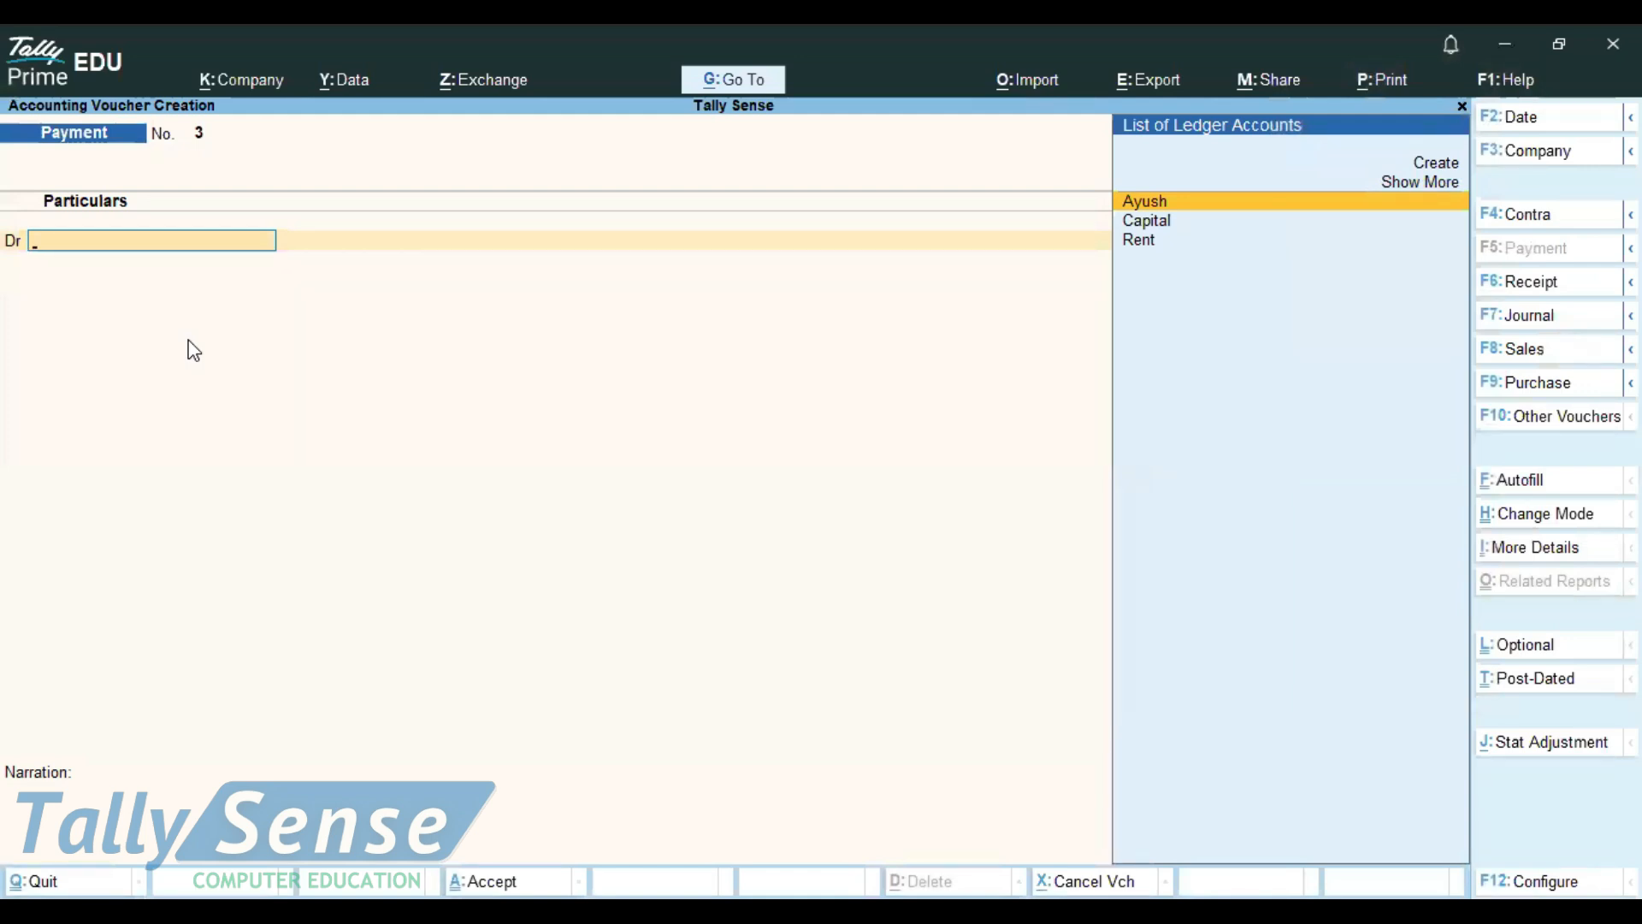
Switch to Notepad and add the line "esc" to the shortcut notes
key(alt)
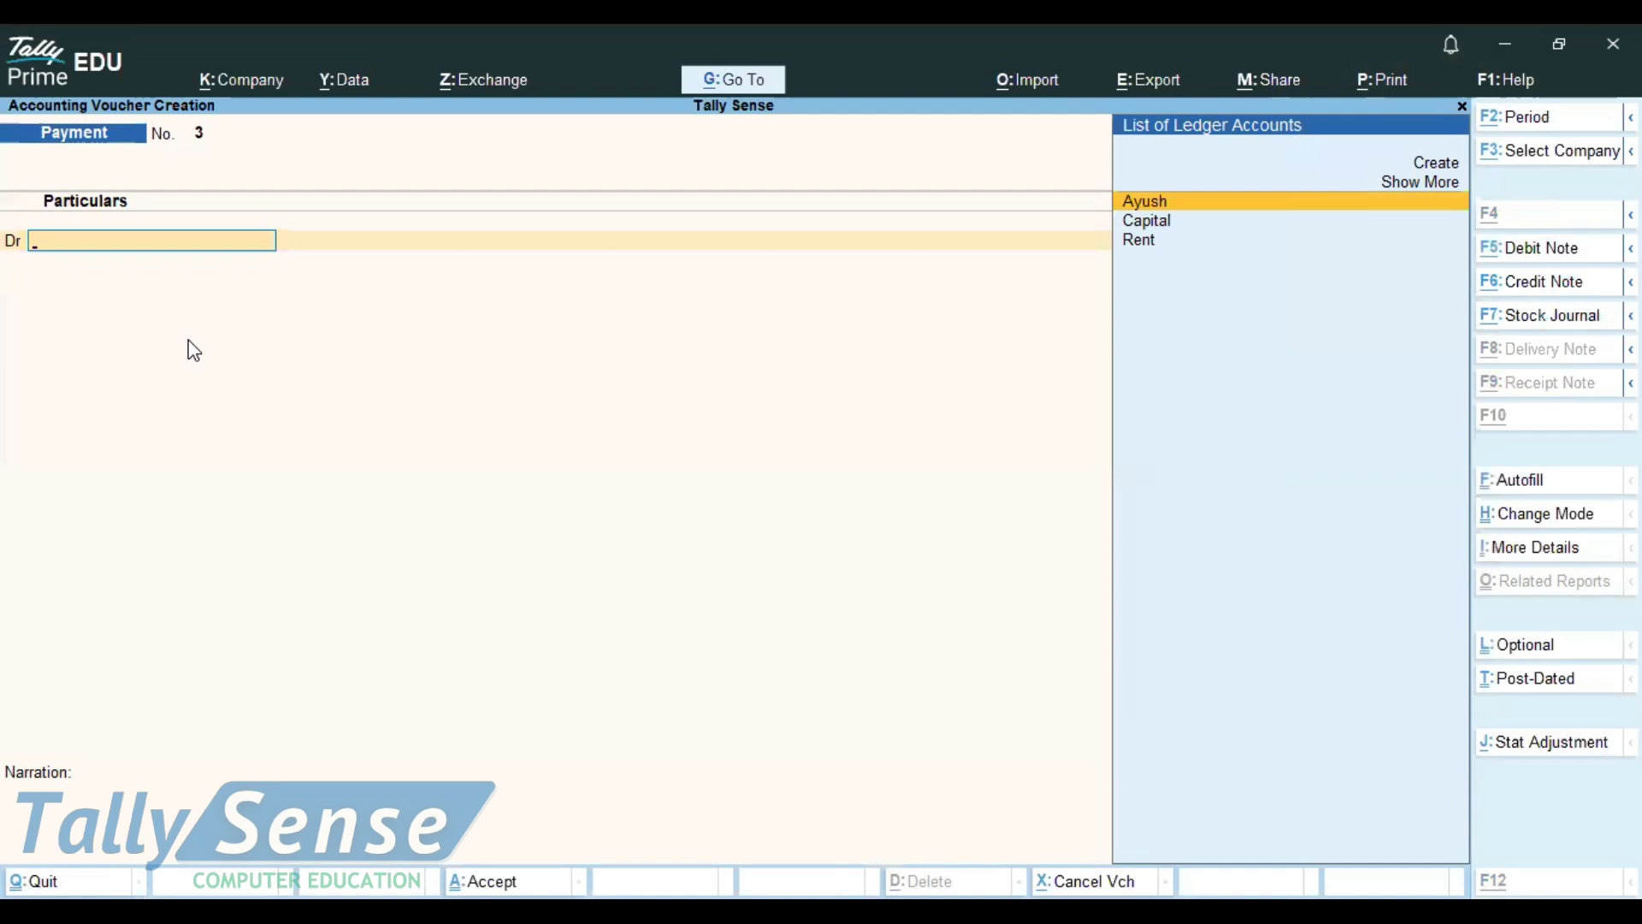
key(alt+Tab)
text(esc)
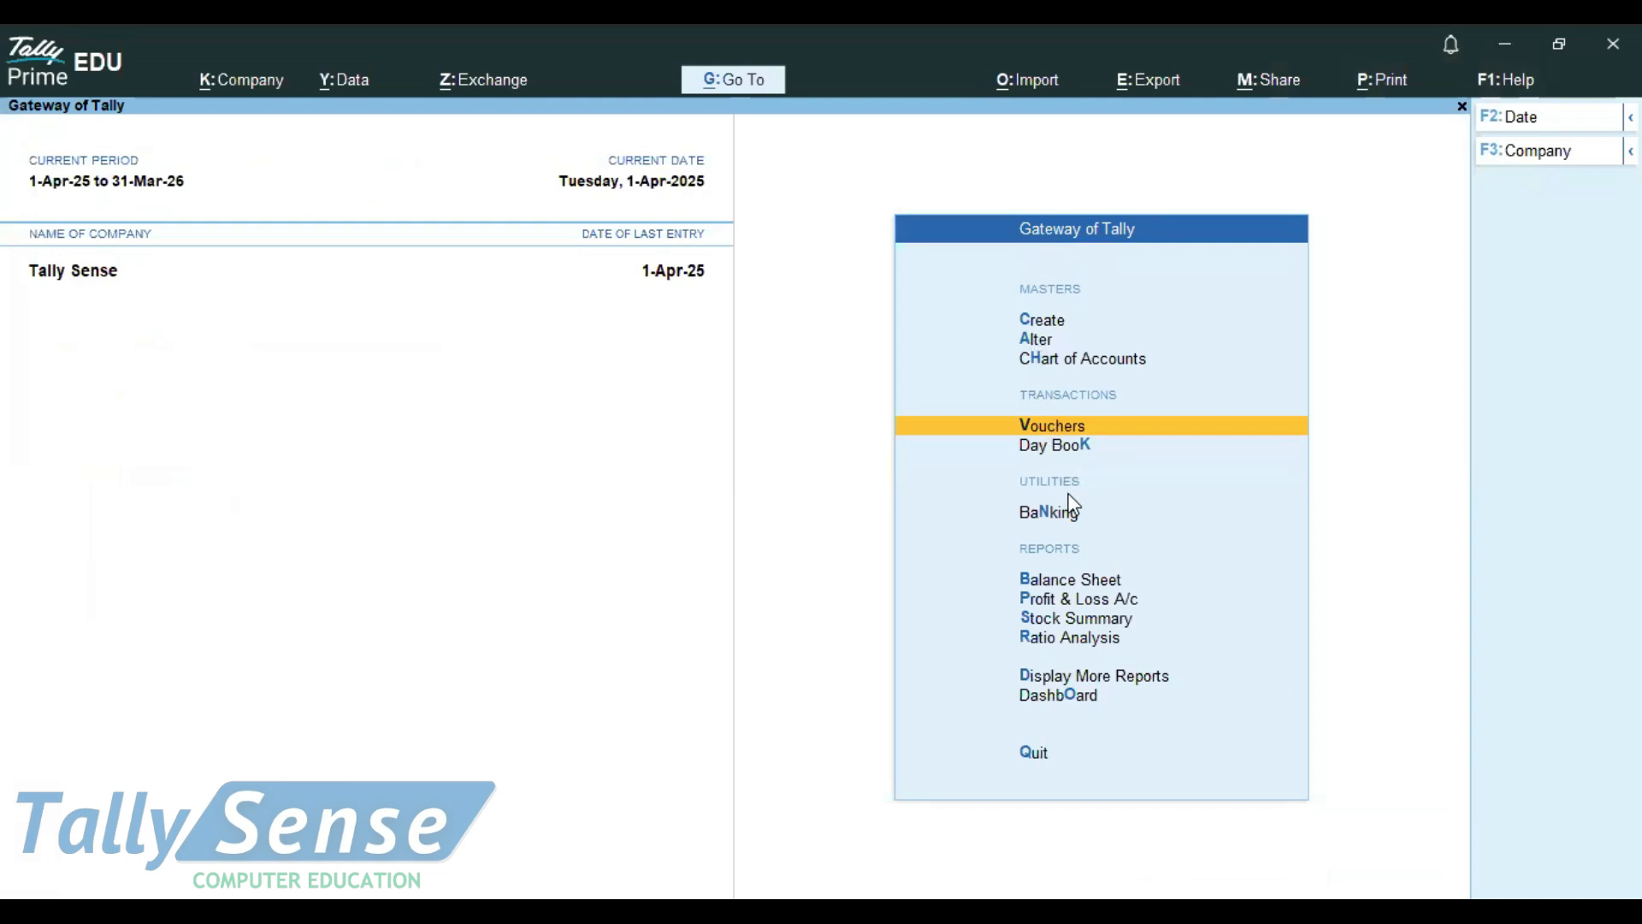
Open the Day Book from the Gateway of Tally to review the recorded vouchers
key(Down)
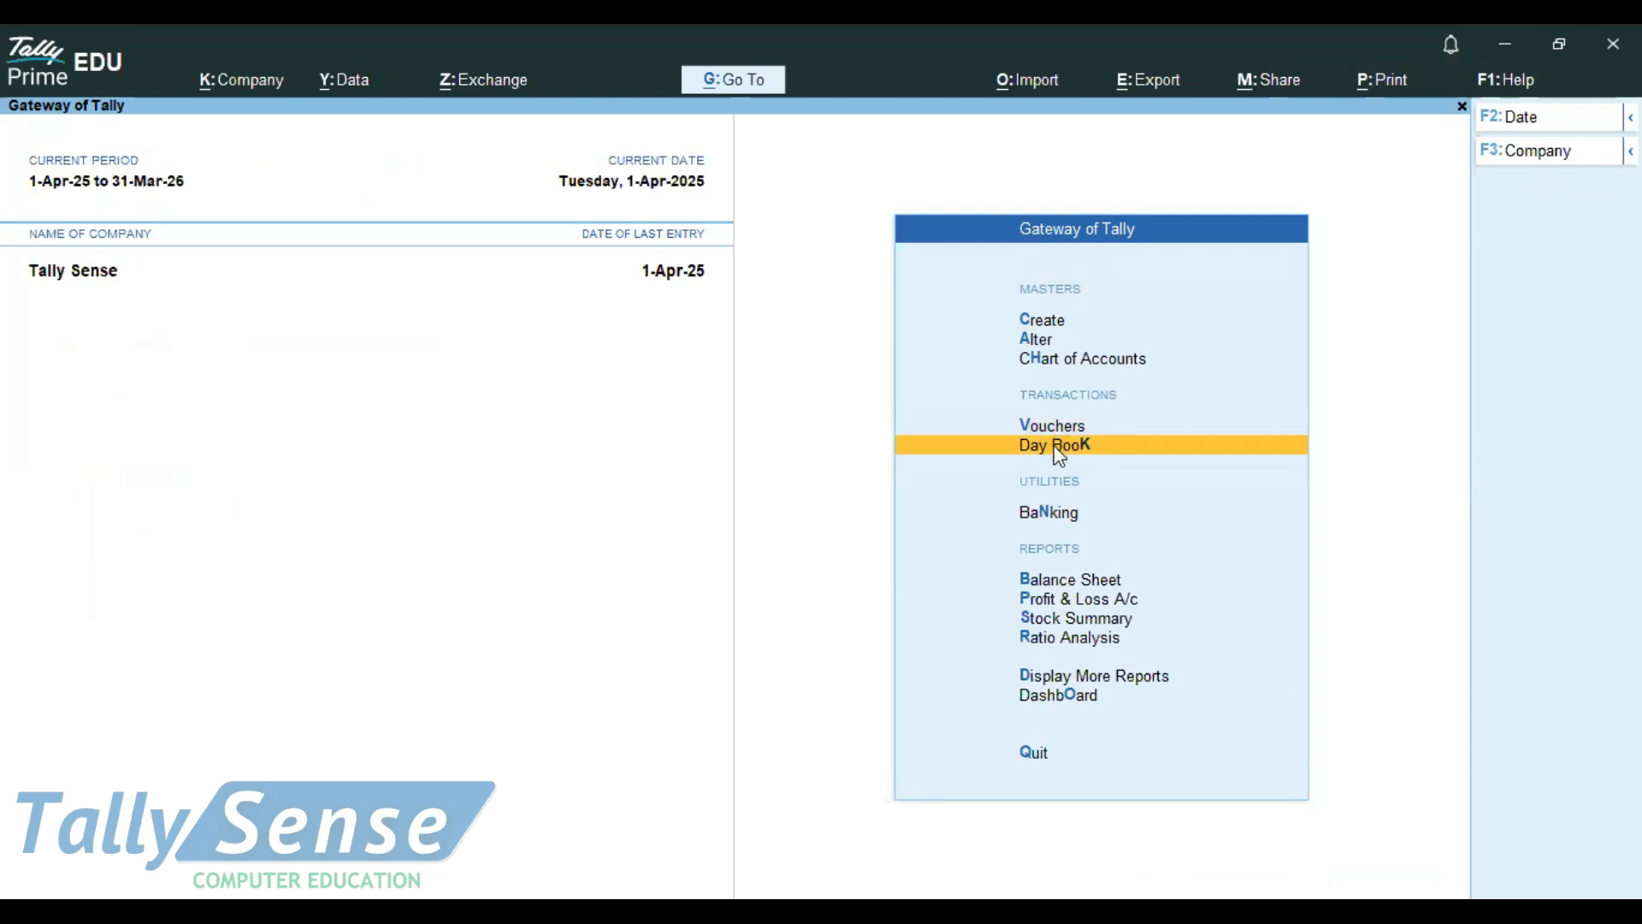
click(1057, 456)
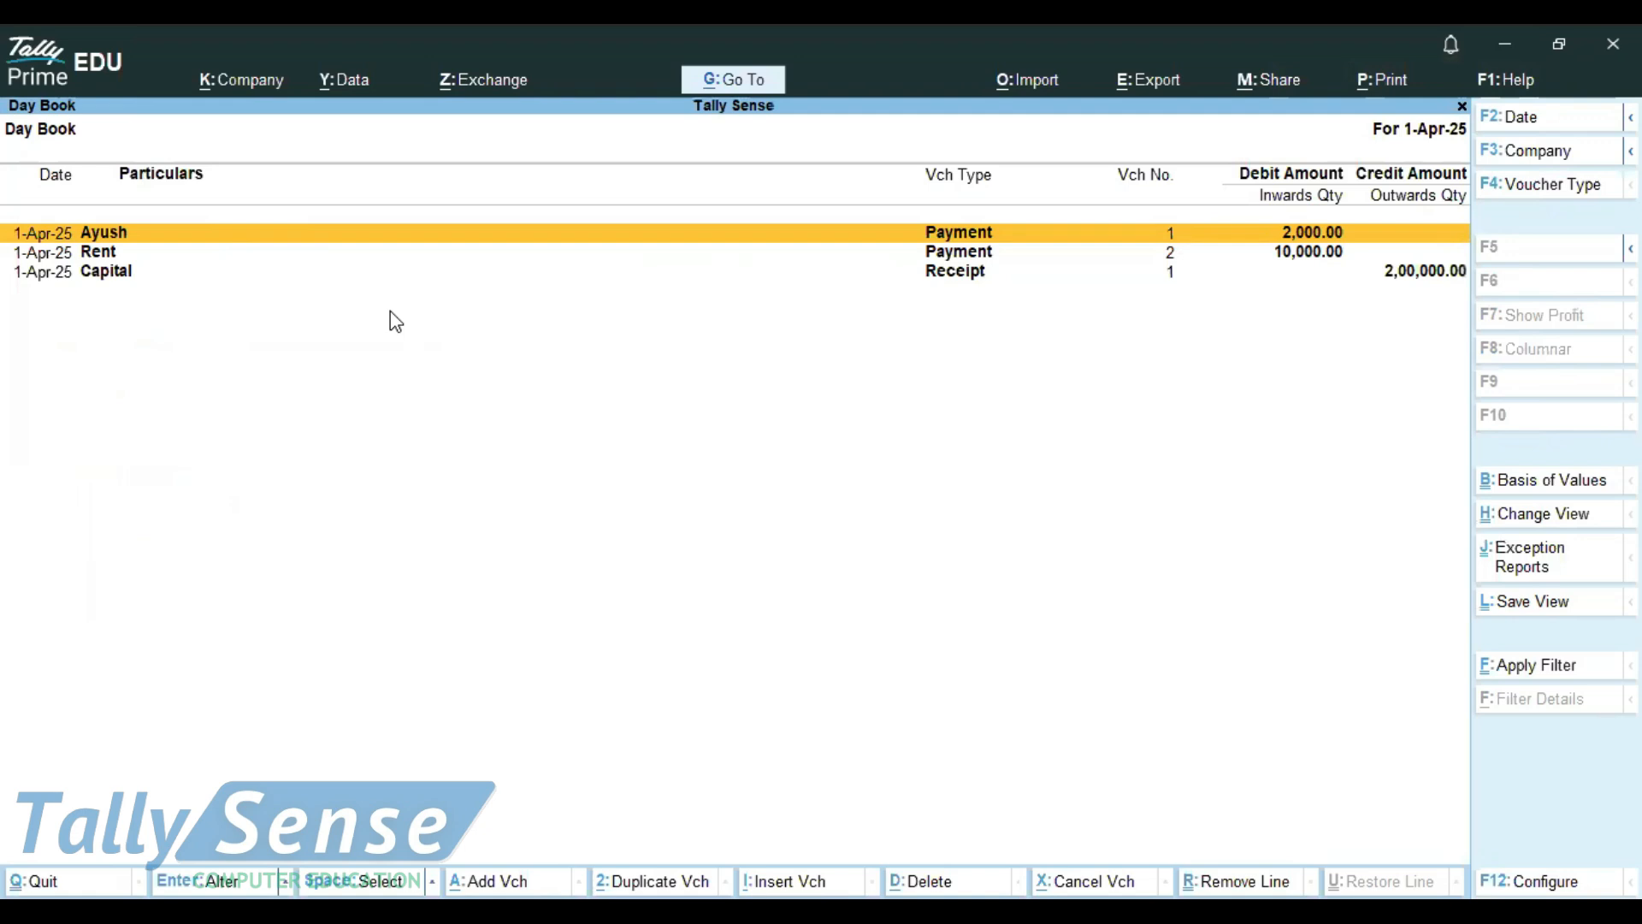
Switch to Notepad and add the line "alt+f1 ,f5-show detalis" to the shortcut notes
key(alt)
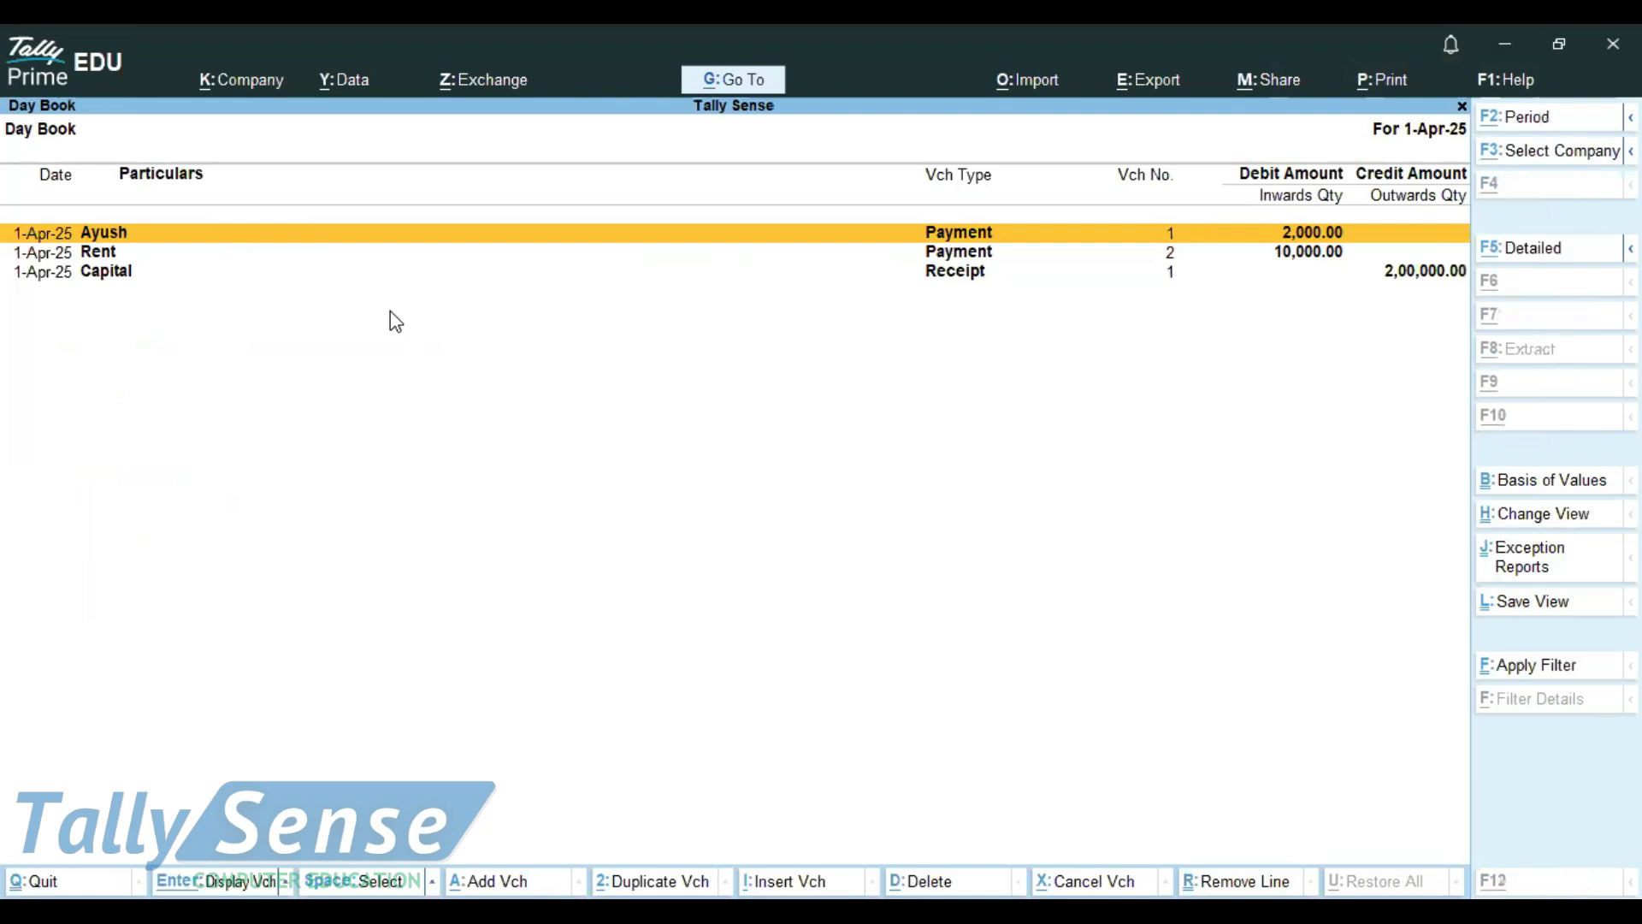
key(alt+Tab)
text(+f1)
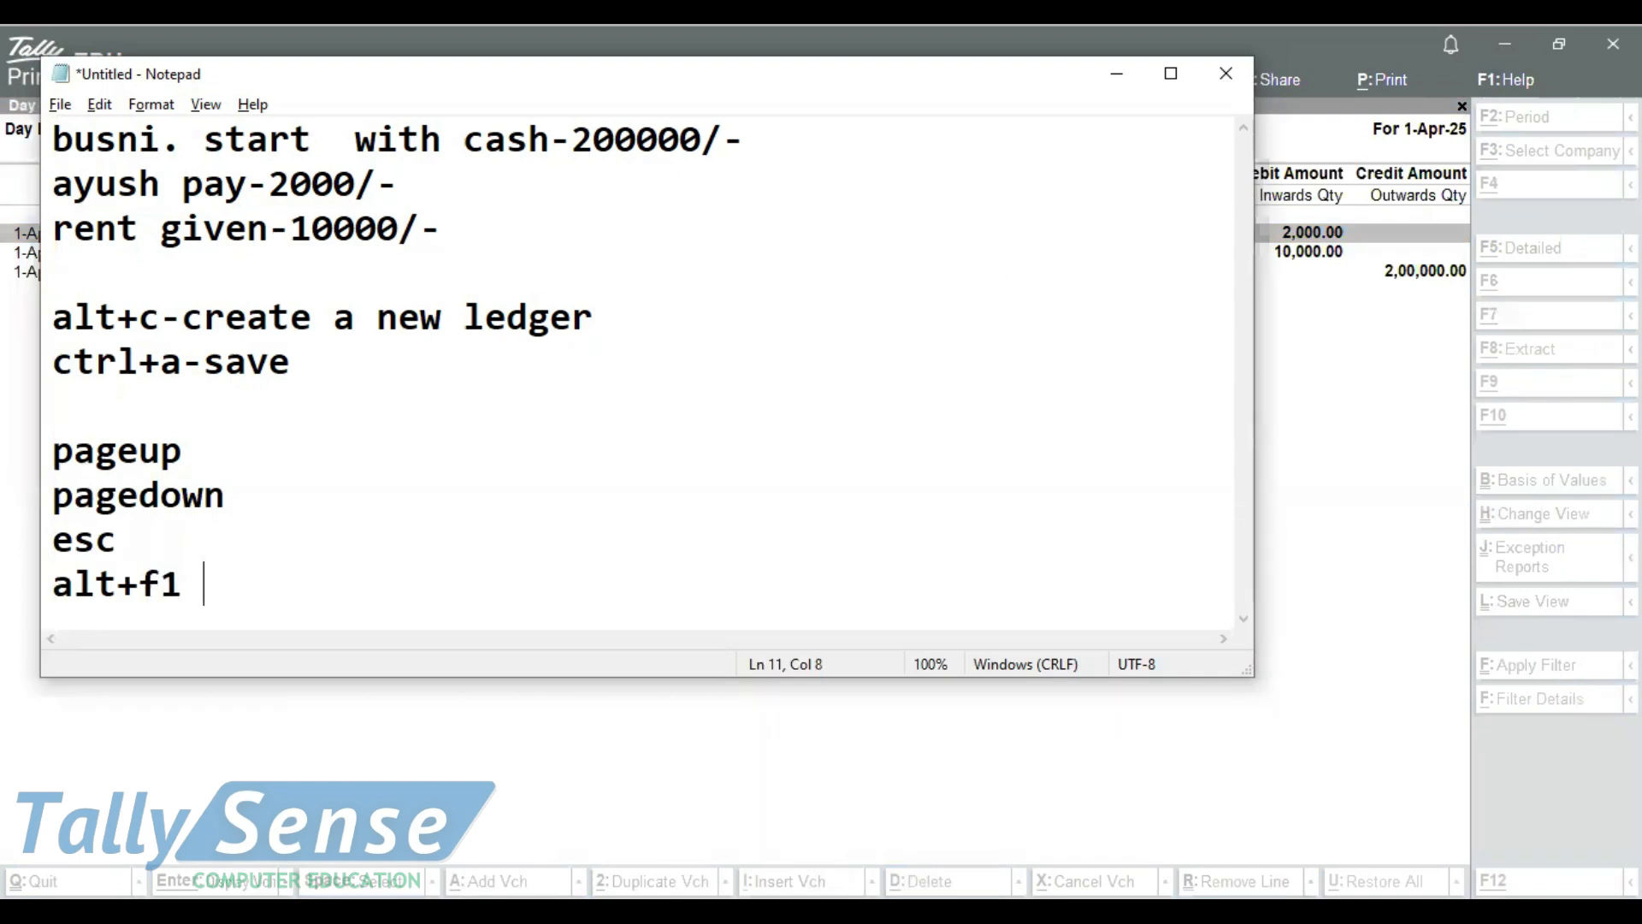
text( ,f5-sho)
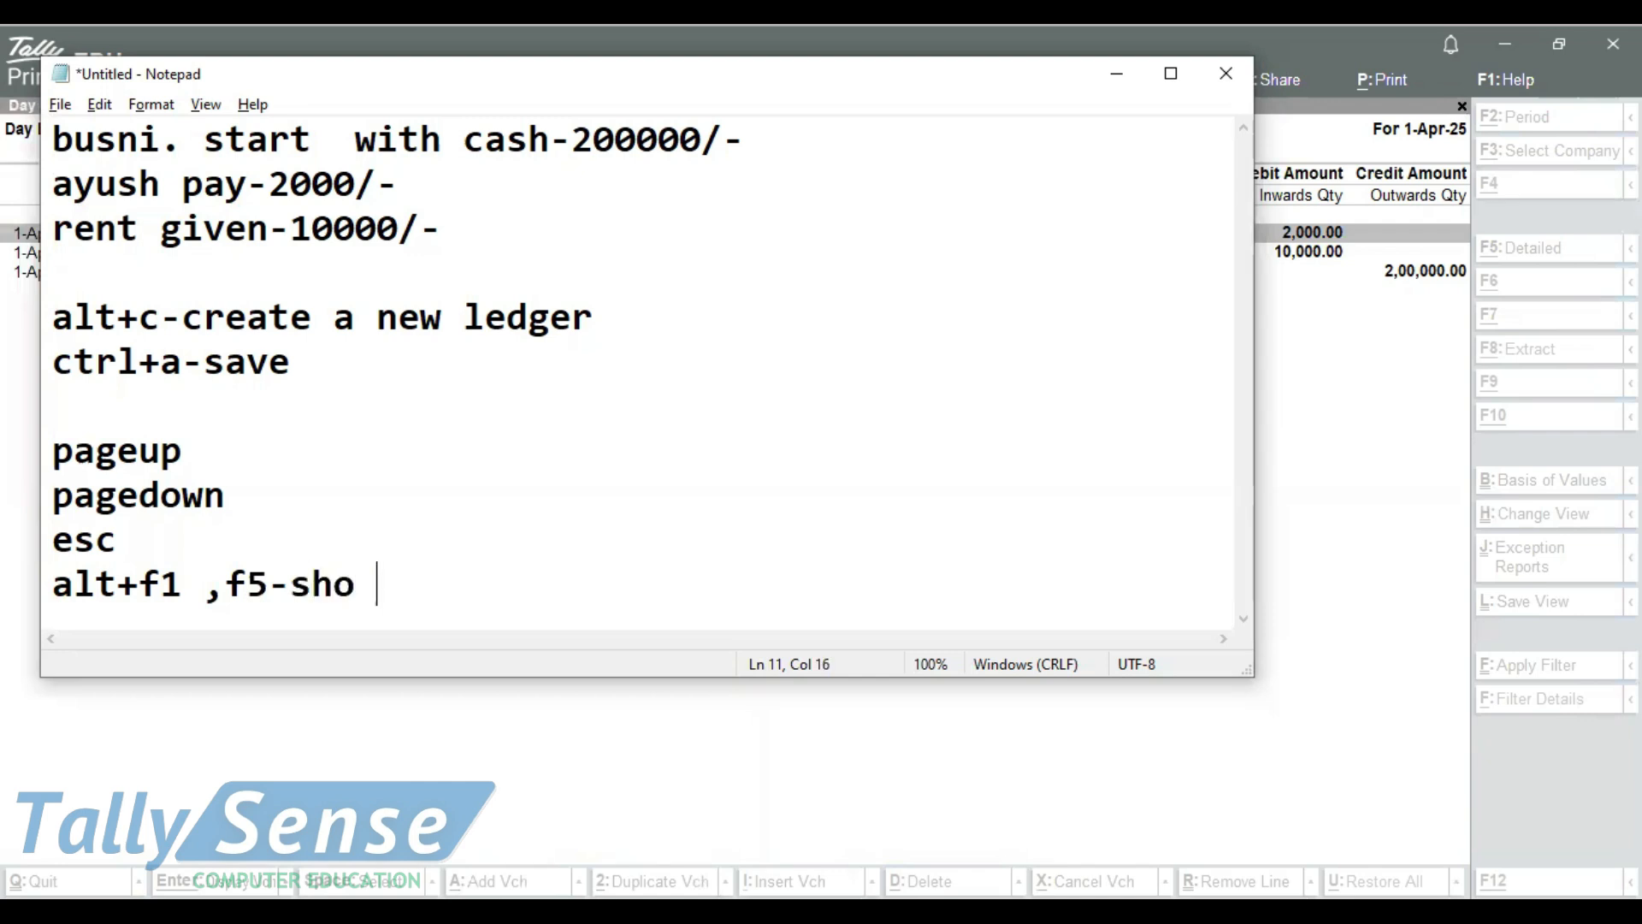
key(BackSpace)
text(w detalis)
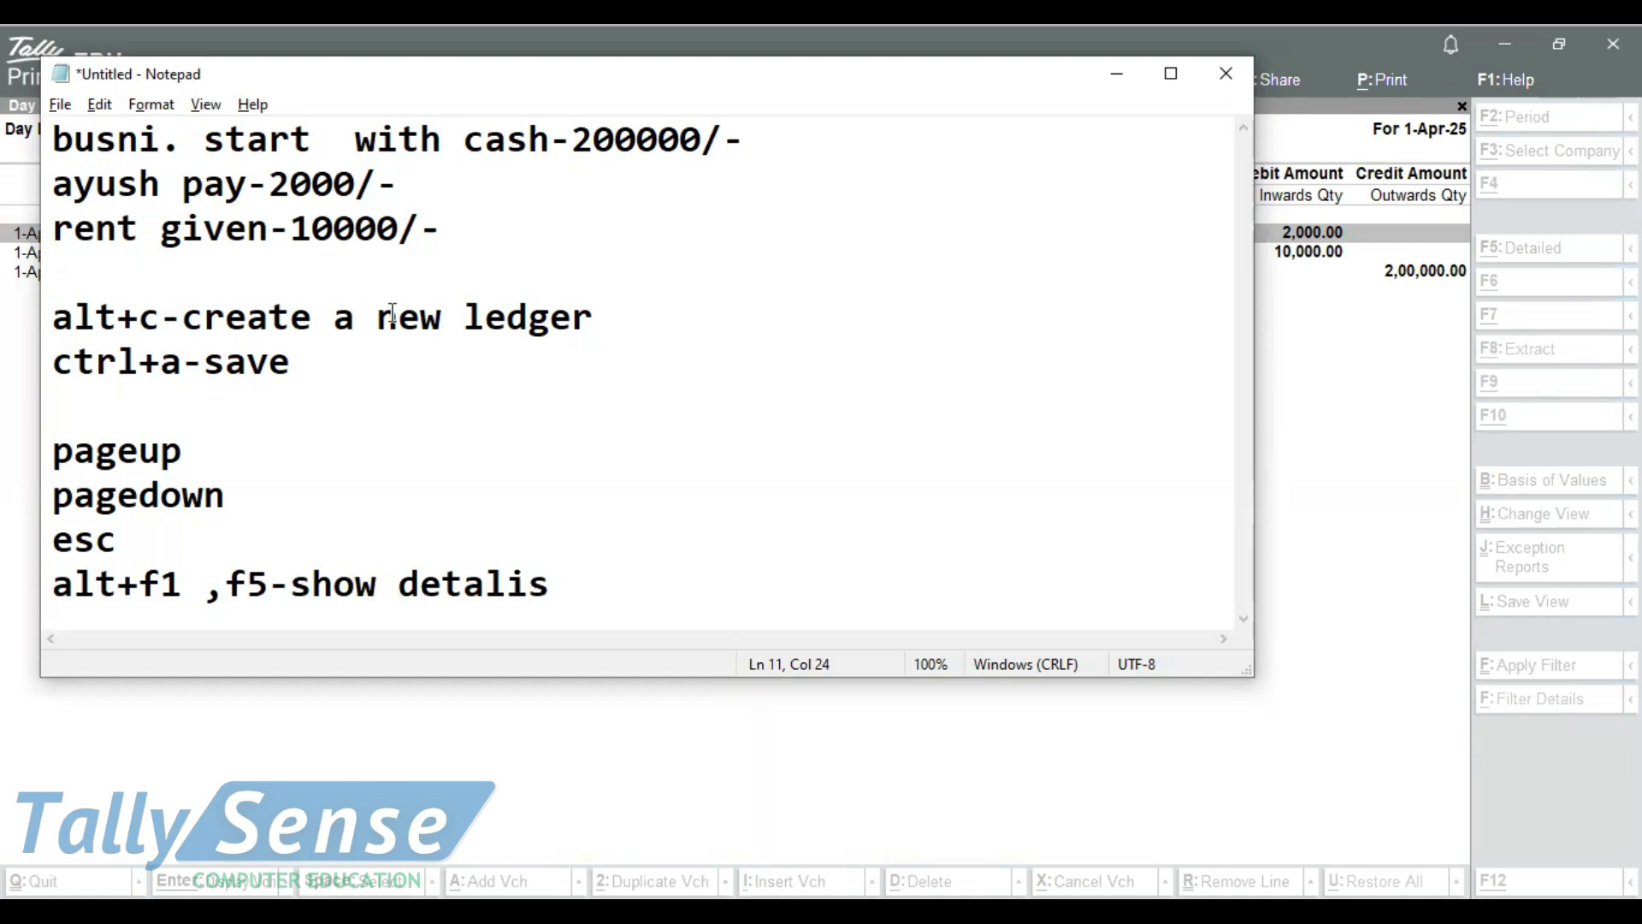
Return to TallyPrime and toggle the Day Book between condensed and detailed display, ending on the detailed one
key(alt+Tab)
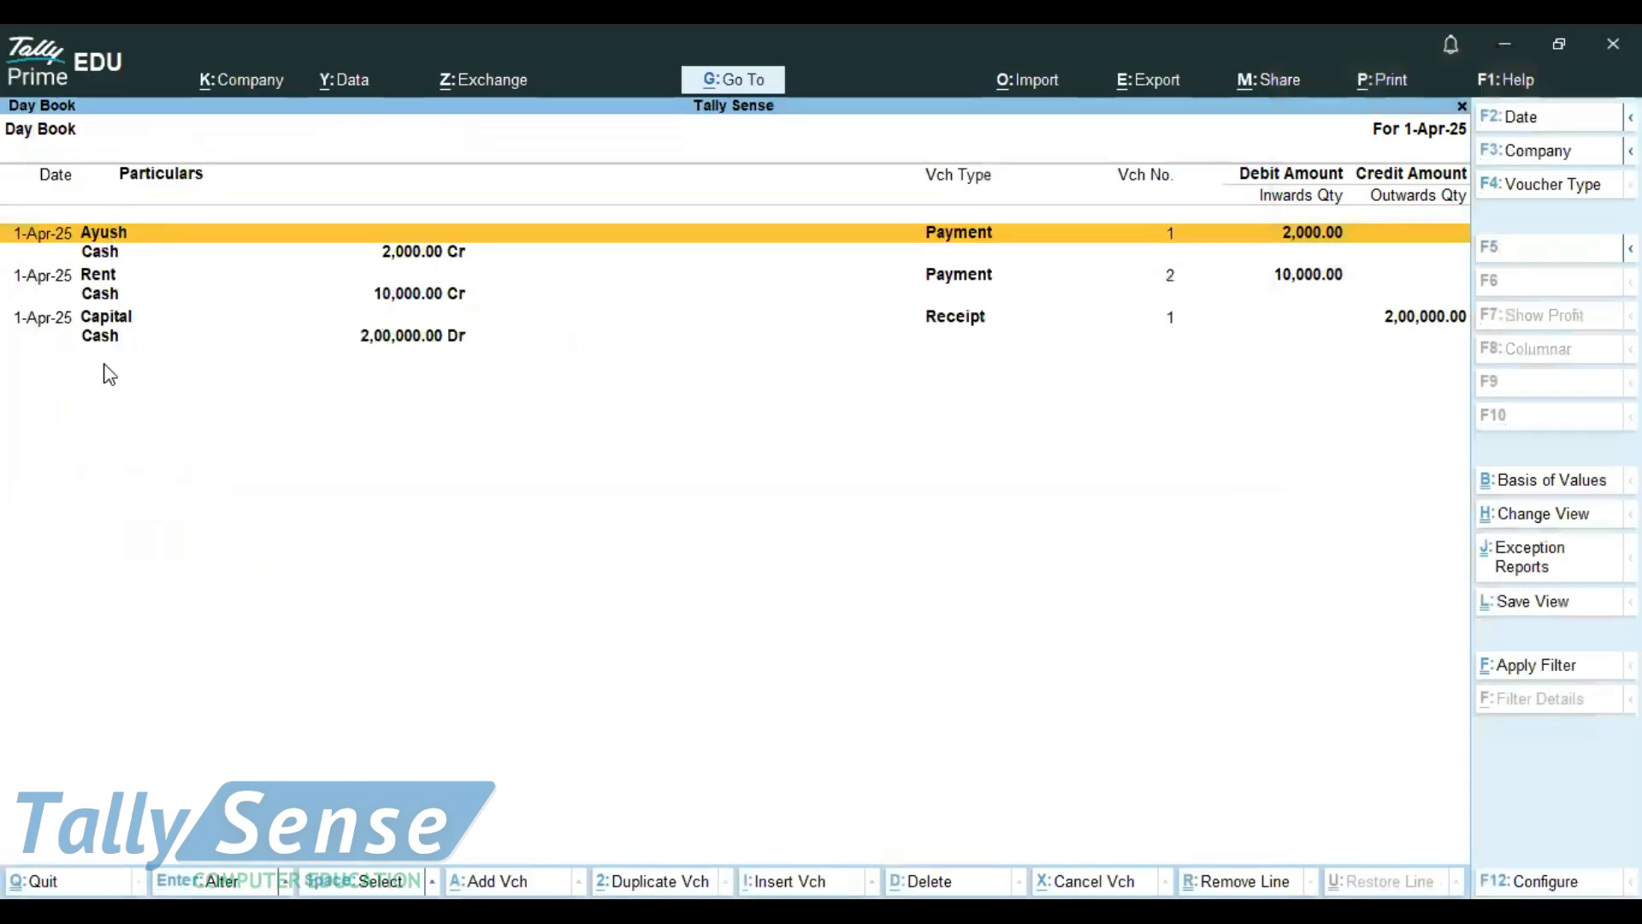
key(alt+F5)
key(alt)
key(alt+F5)
key(ctrl)
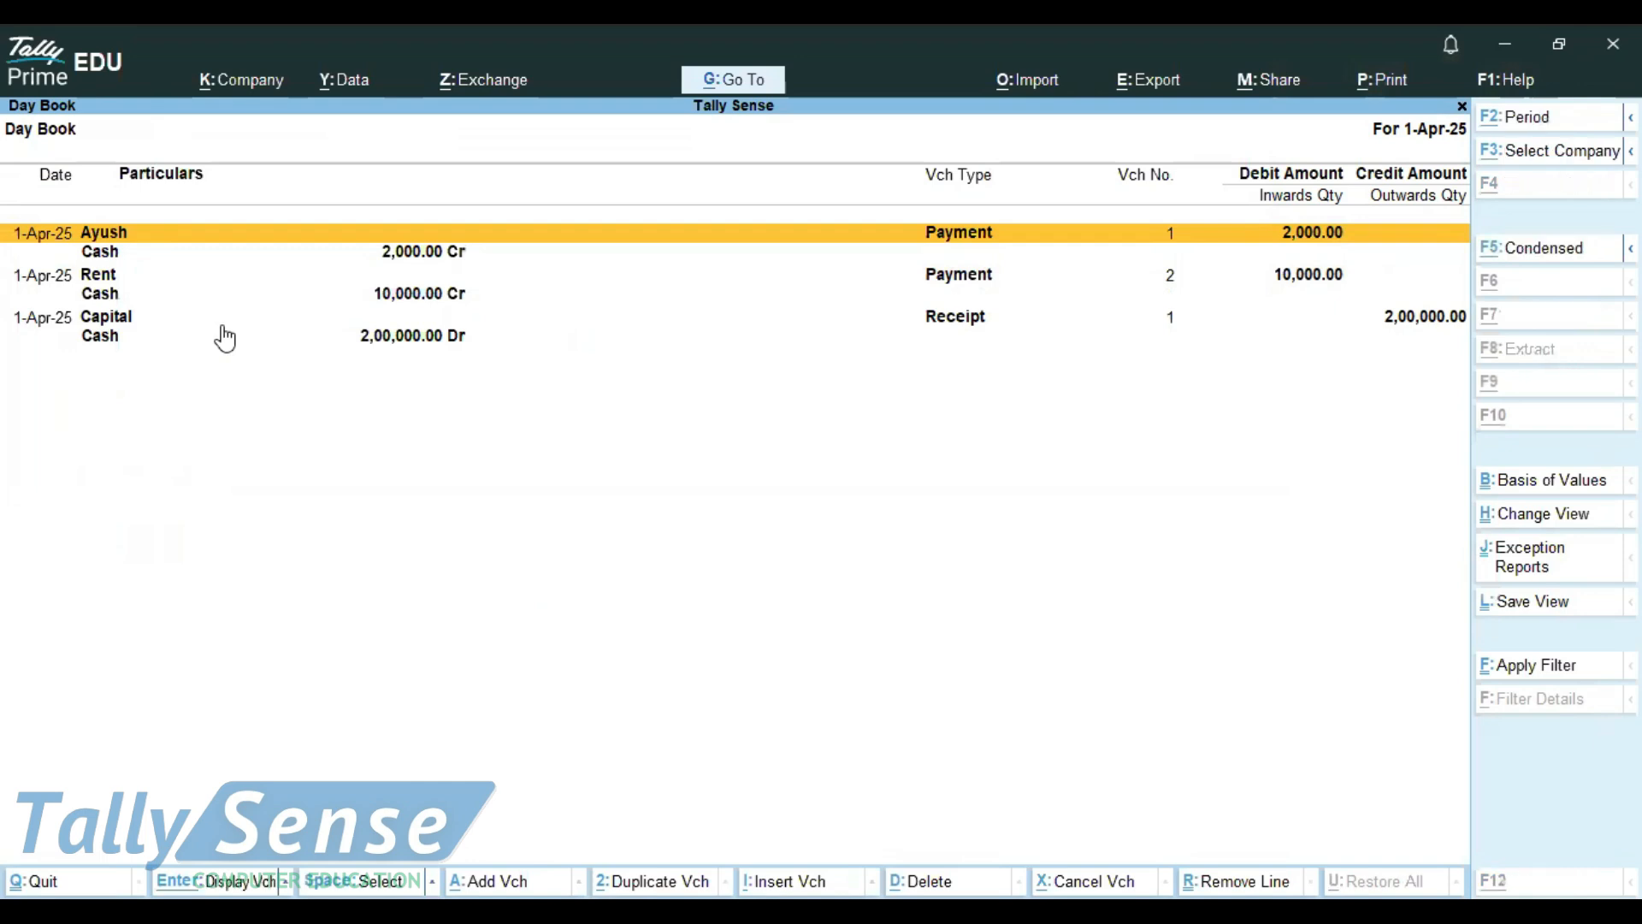
Switch to Notepad and add the transaction "salary reci-20000-/" on the empty line below the rent entry
key(alt+Tab)
key(Up)
key(Up)
key(Up)
key(Up)
key(Up)
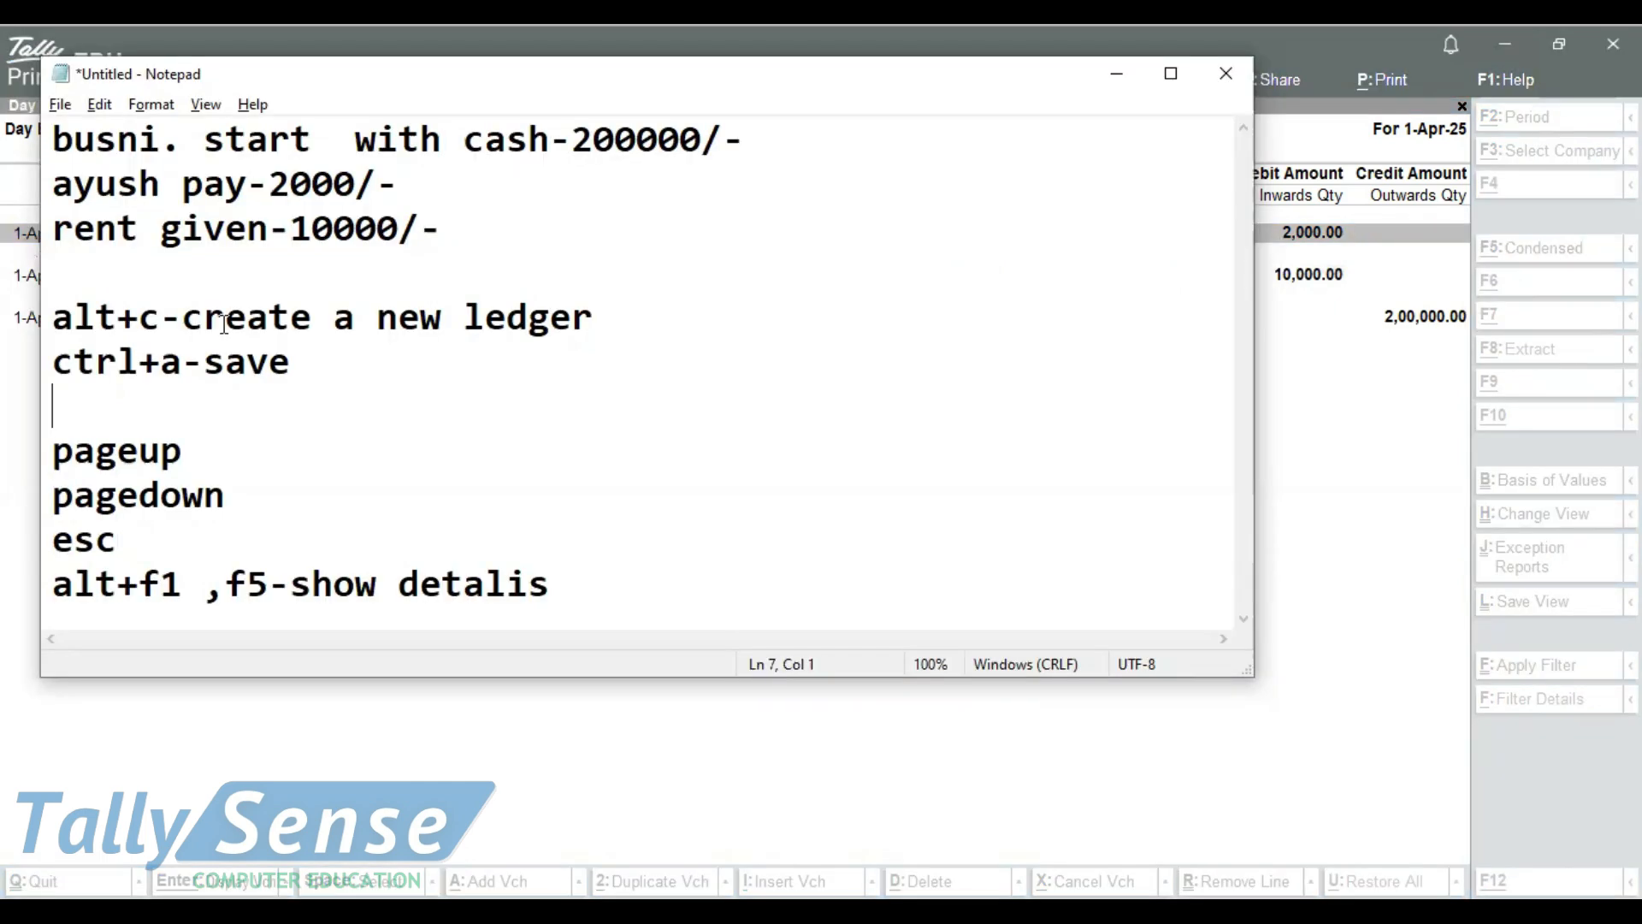
key(Up)
text(salary)
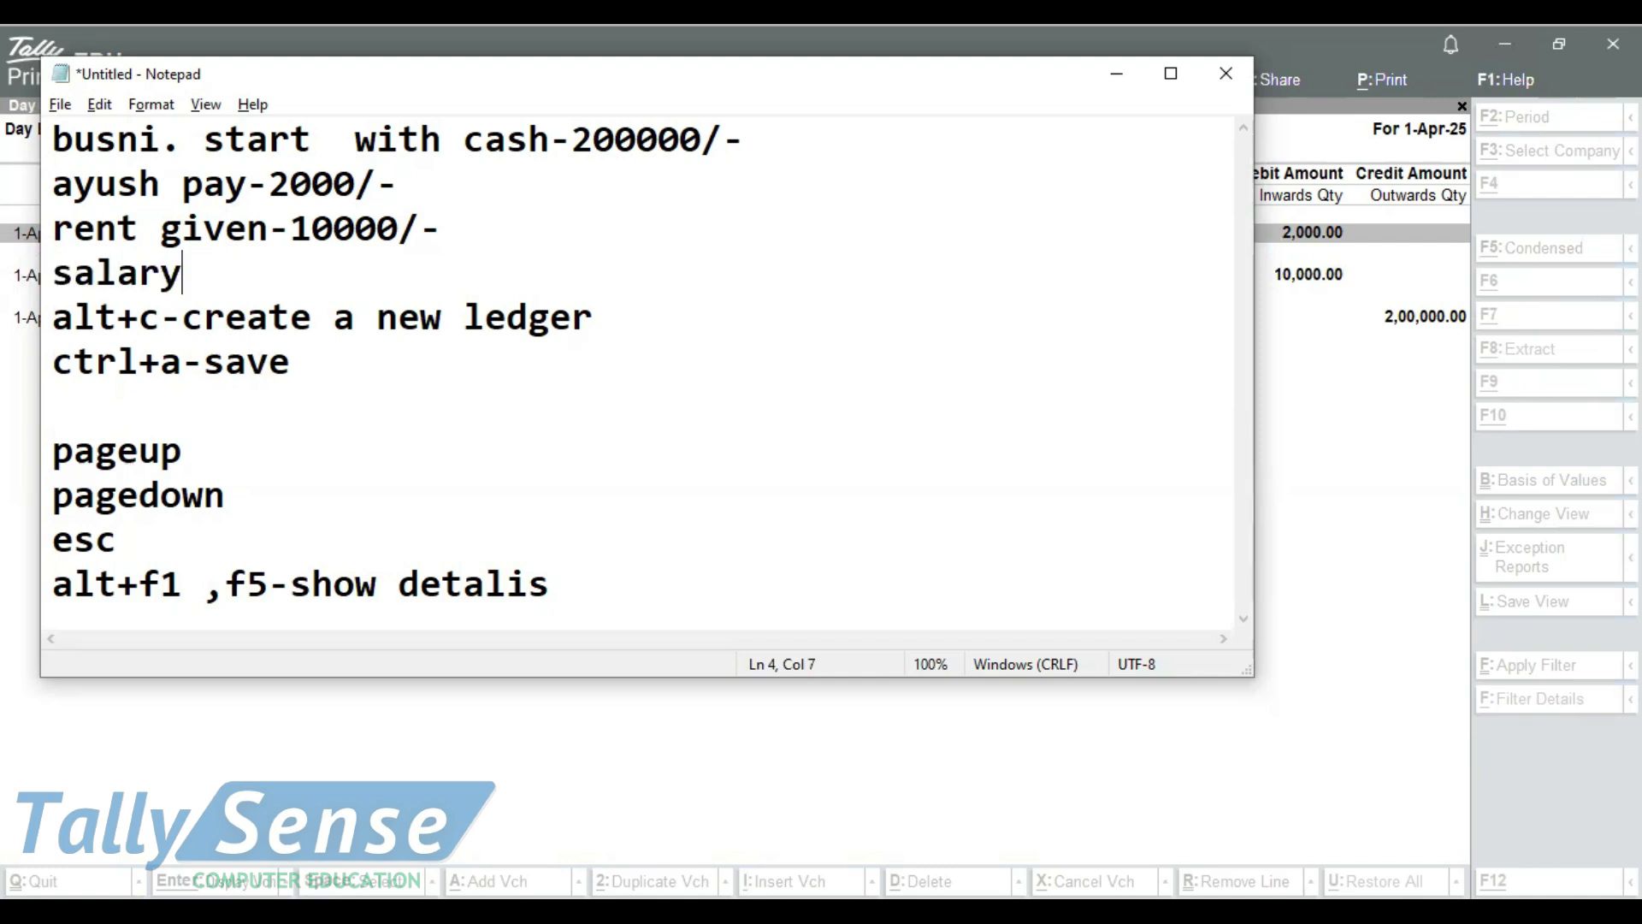
text( reci-20000)
text(/-)
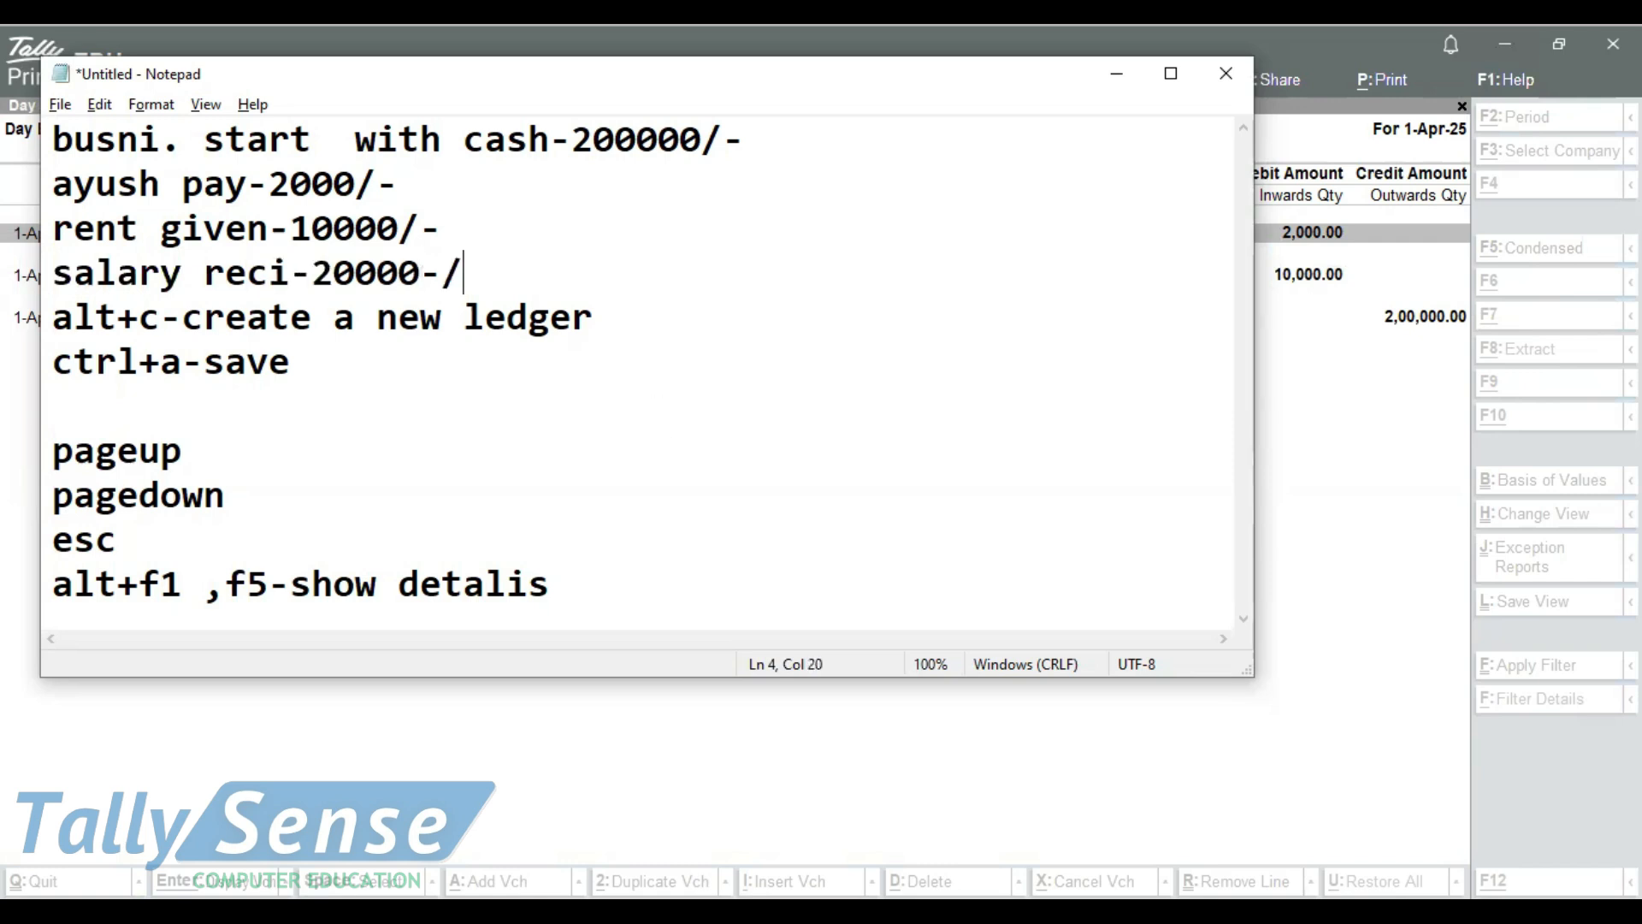
Correct the ending of the salary line to "/-" and insert an empty line below it
key(BackSpace)
key(BackSpace)
text(/-)
key(Return)
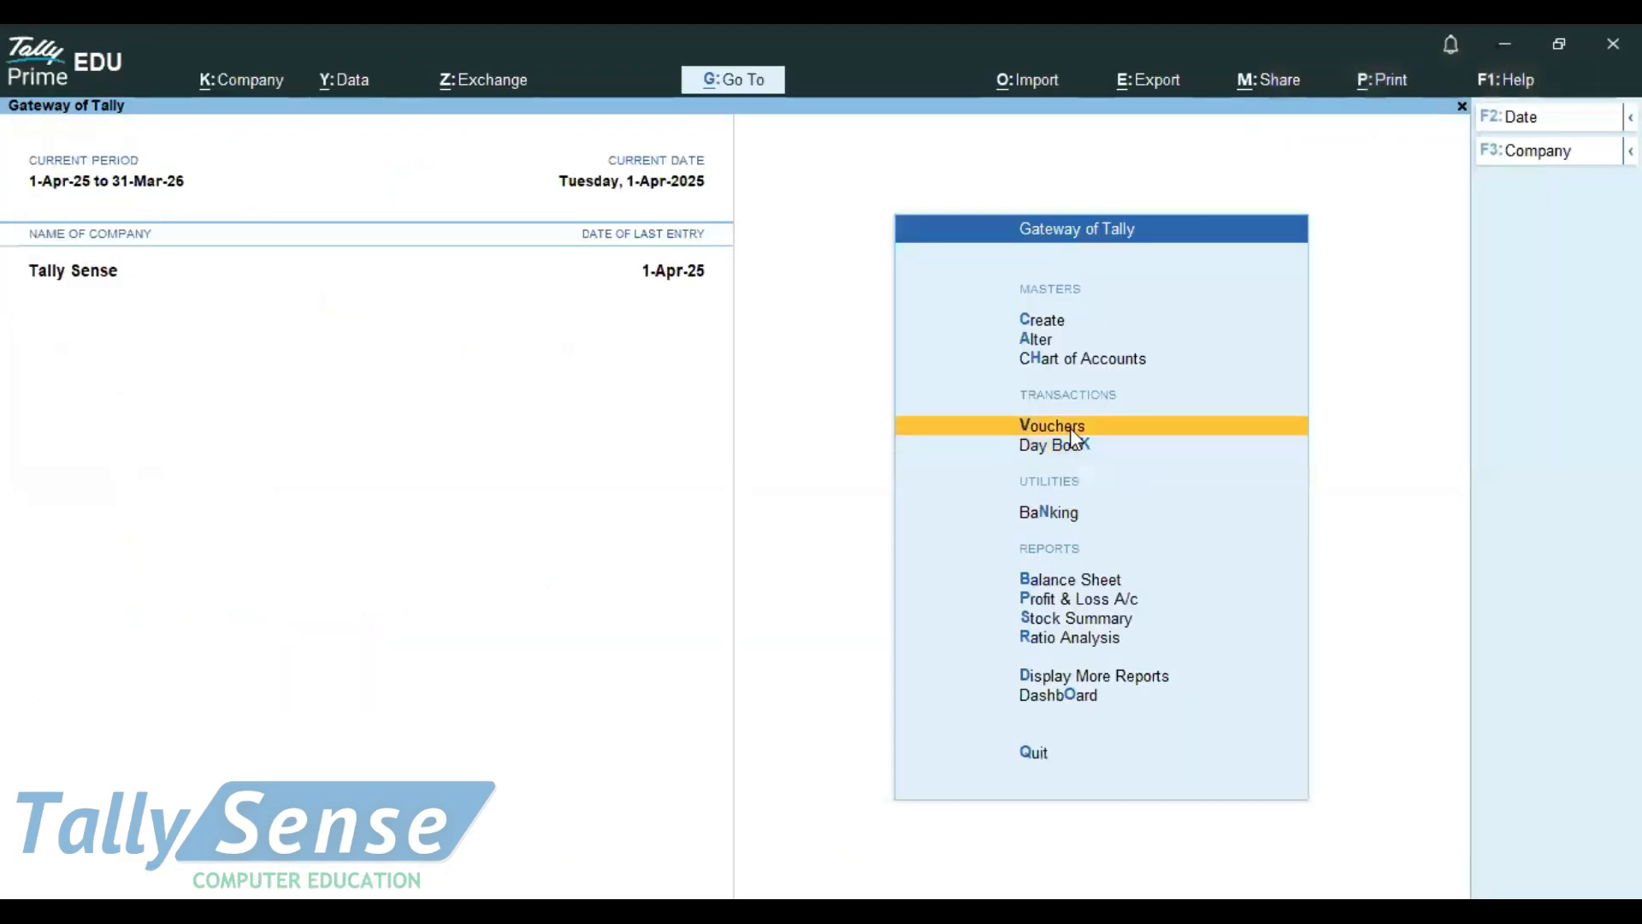
Start a new Receipt voucher in TallyPrime, then consult the salary transaction line in Notepad
click(1070, 429)
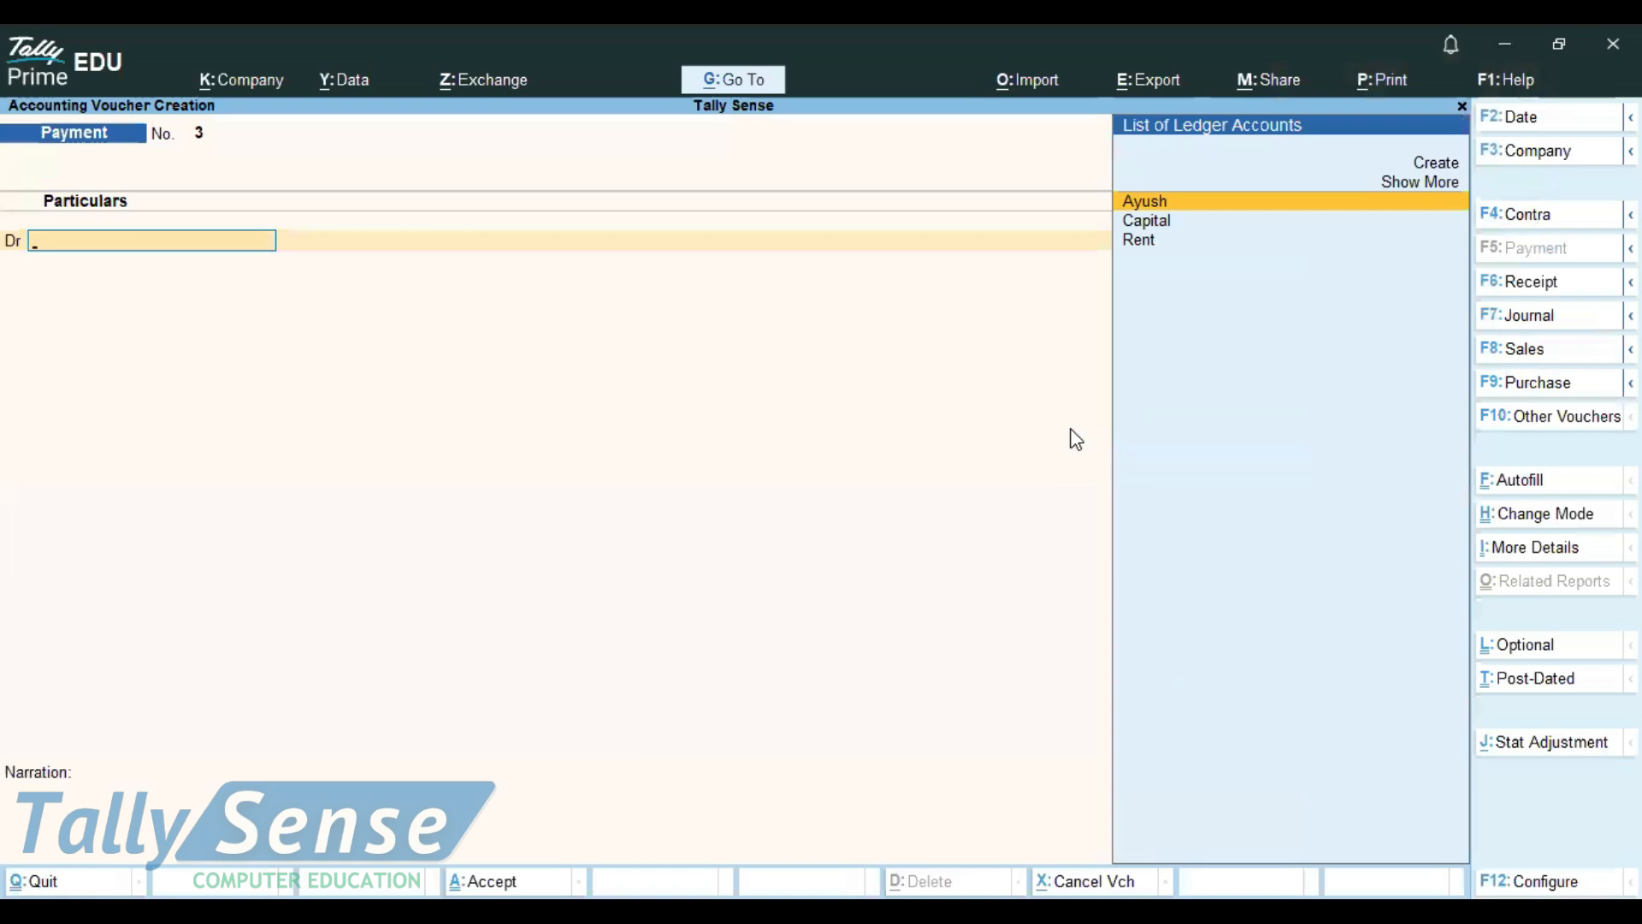
click(1536, 287)
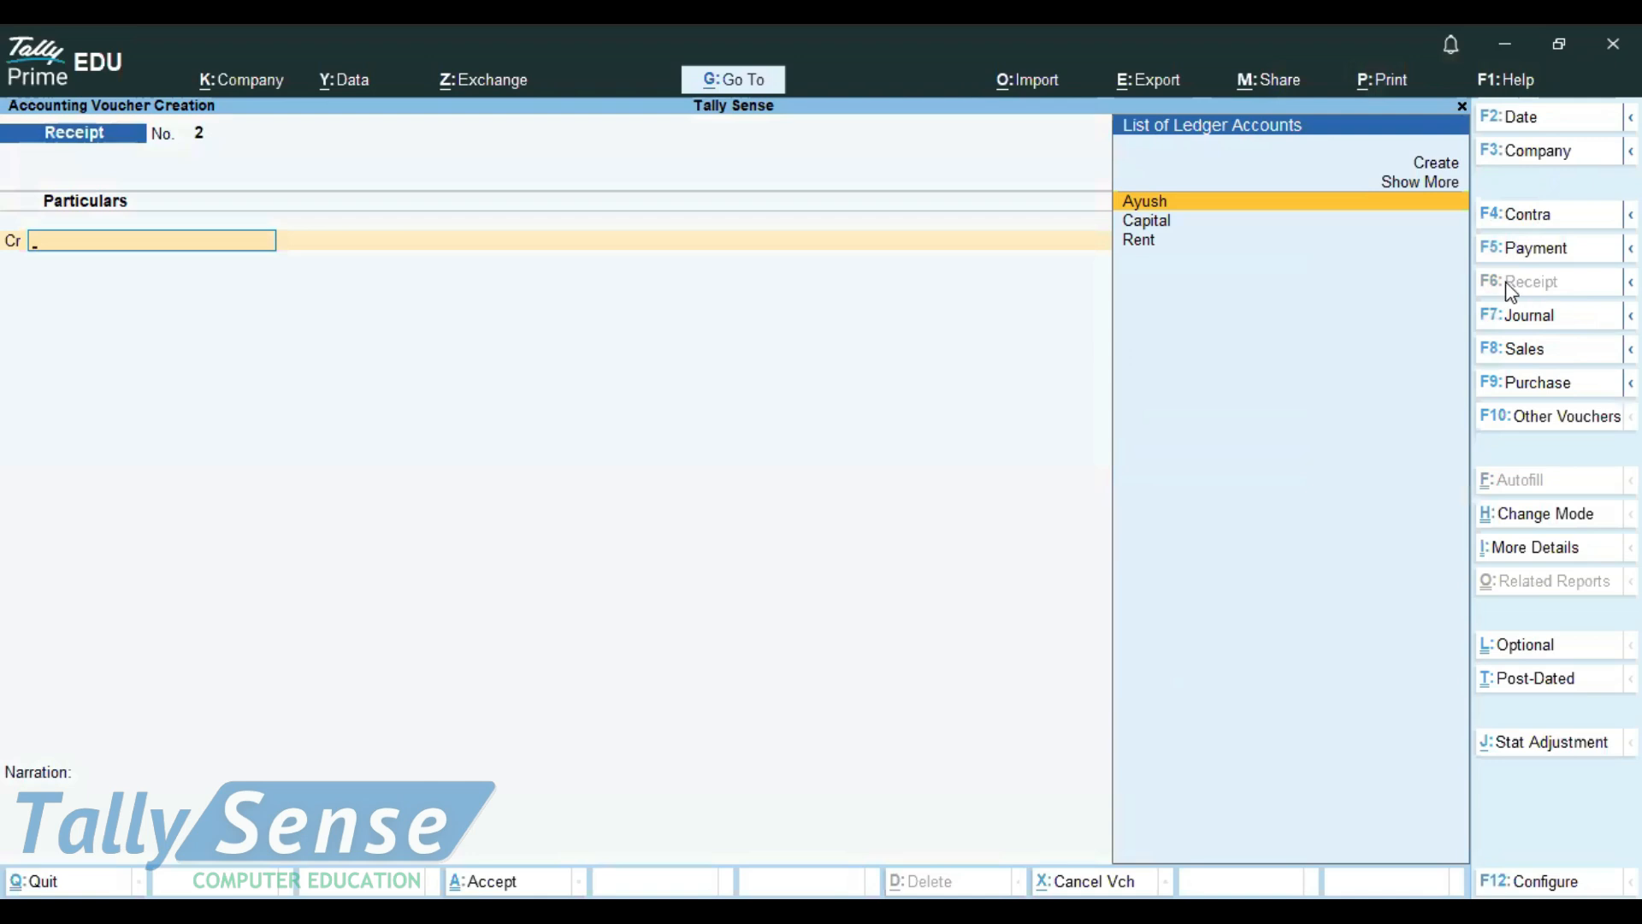
key(ctrl)
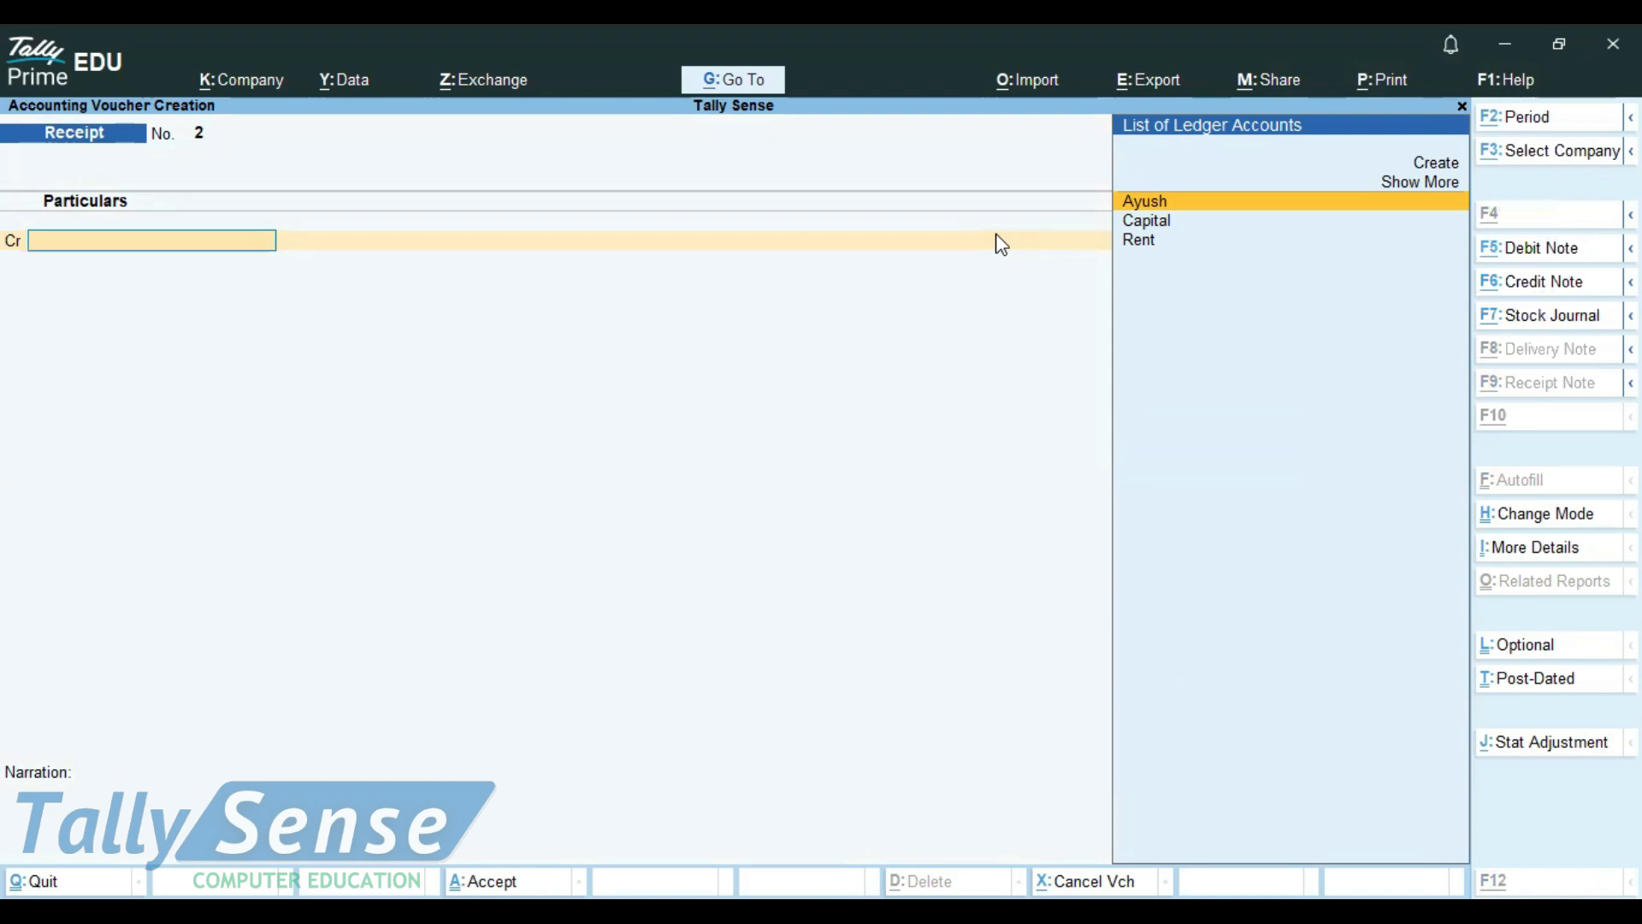
key(alt+Tab)
drag(424, 273, 34, 282)
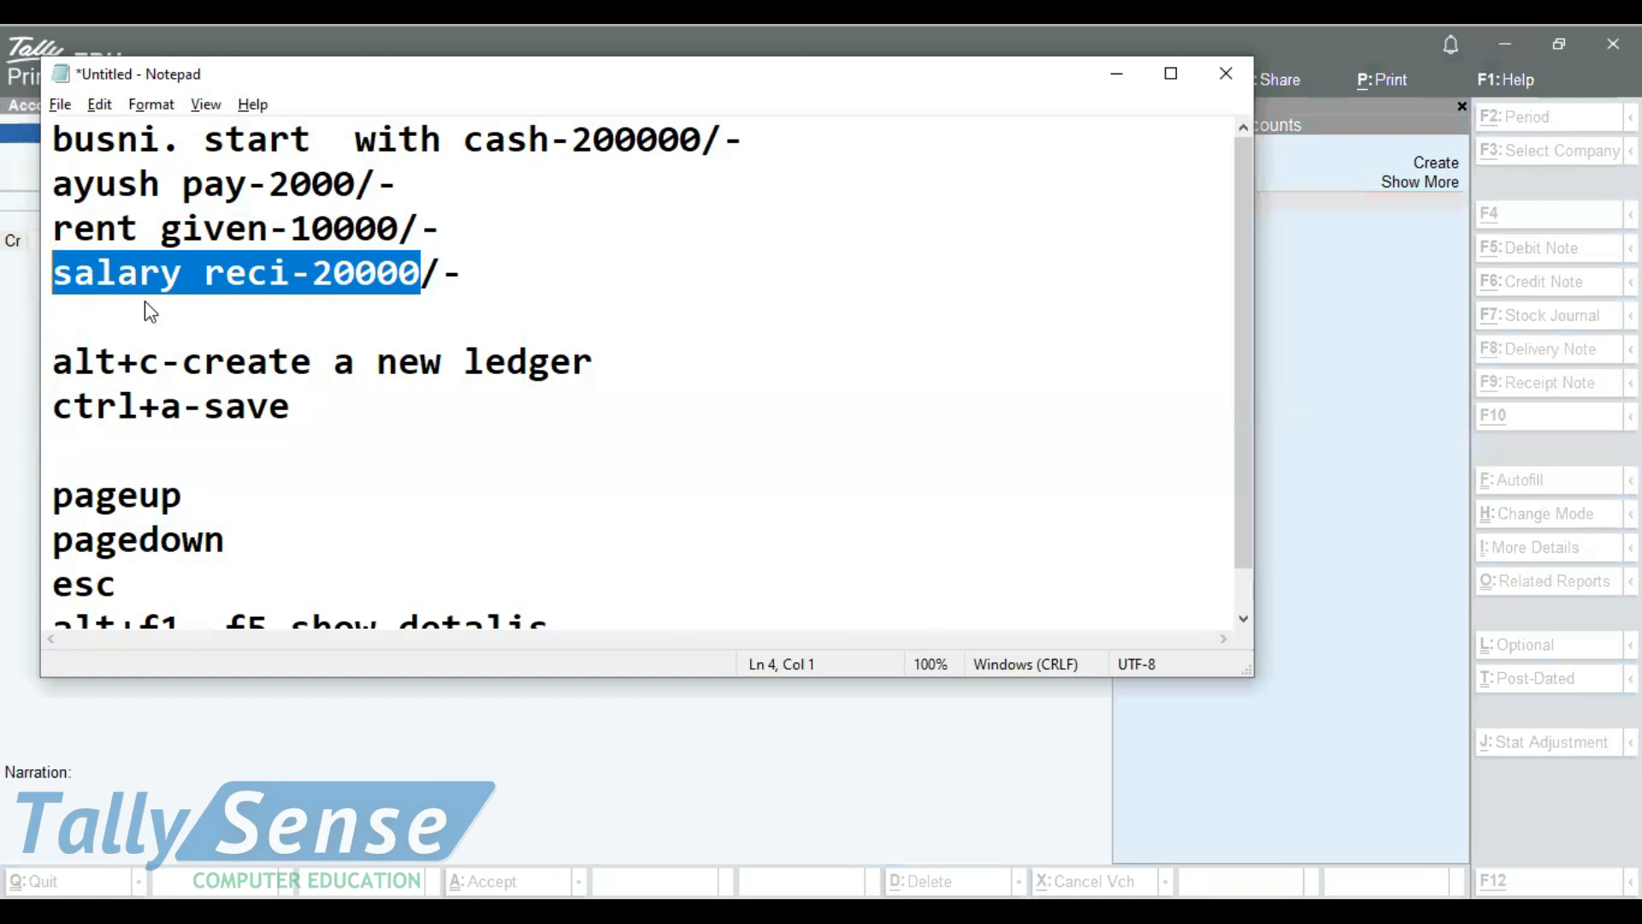
Return to the TallyPrime receipt and create a ledger named Salary under the Indirect Incomes group
click(1452, 162)
text(Salary)
key(Return)
key(Return)
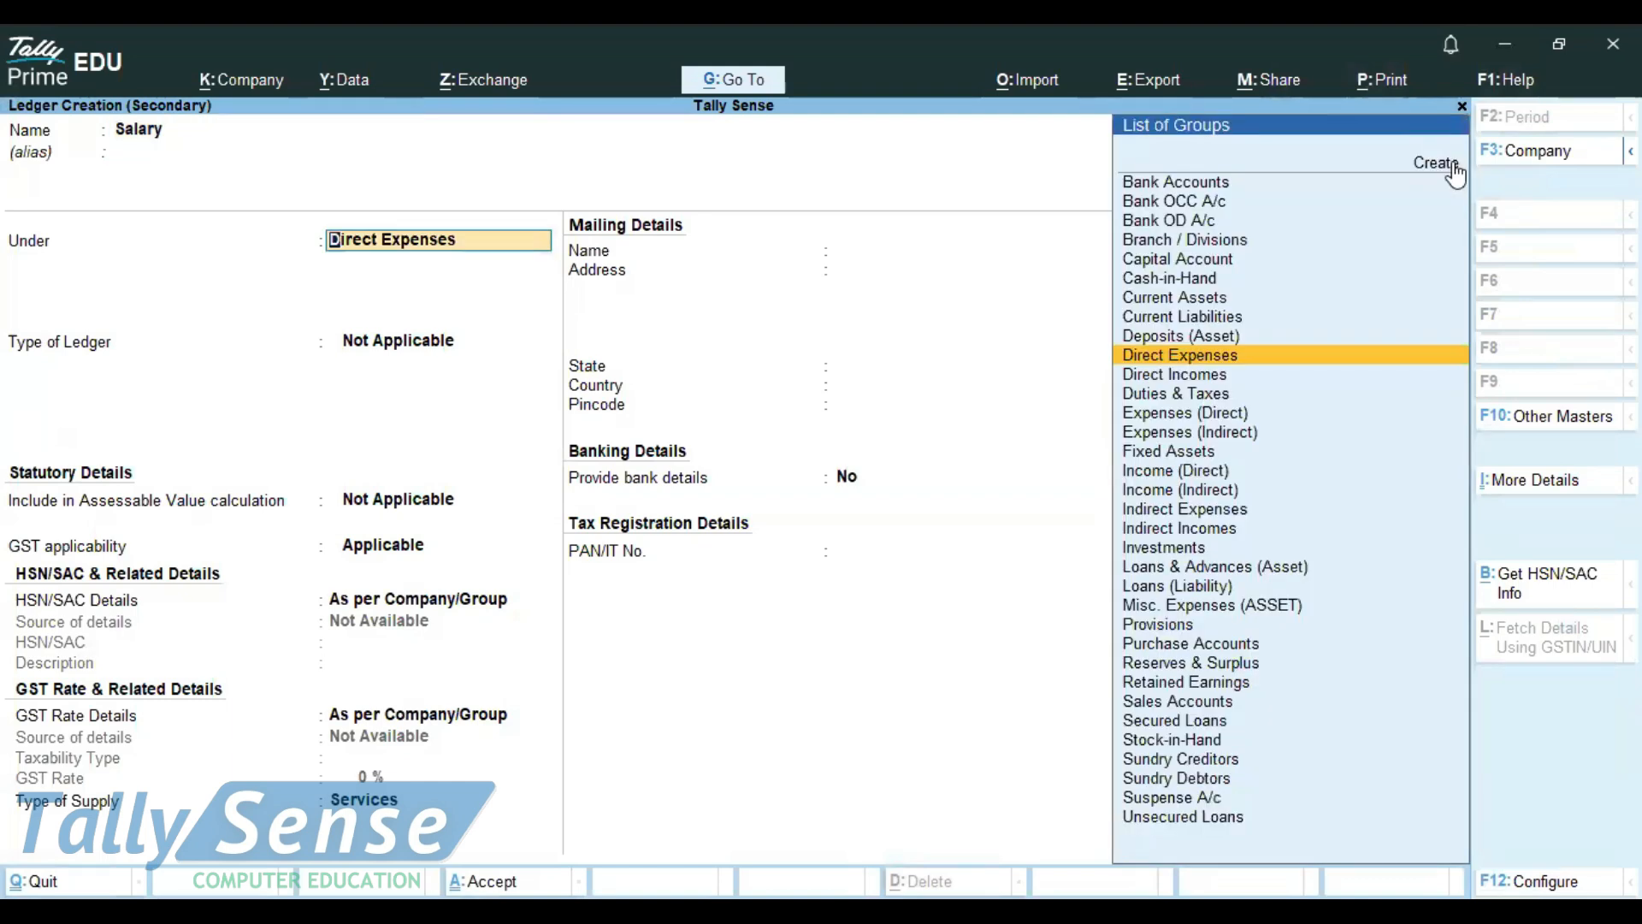
text(In)
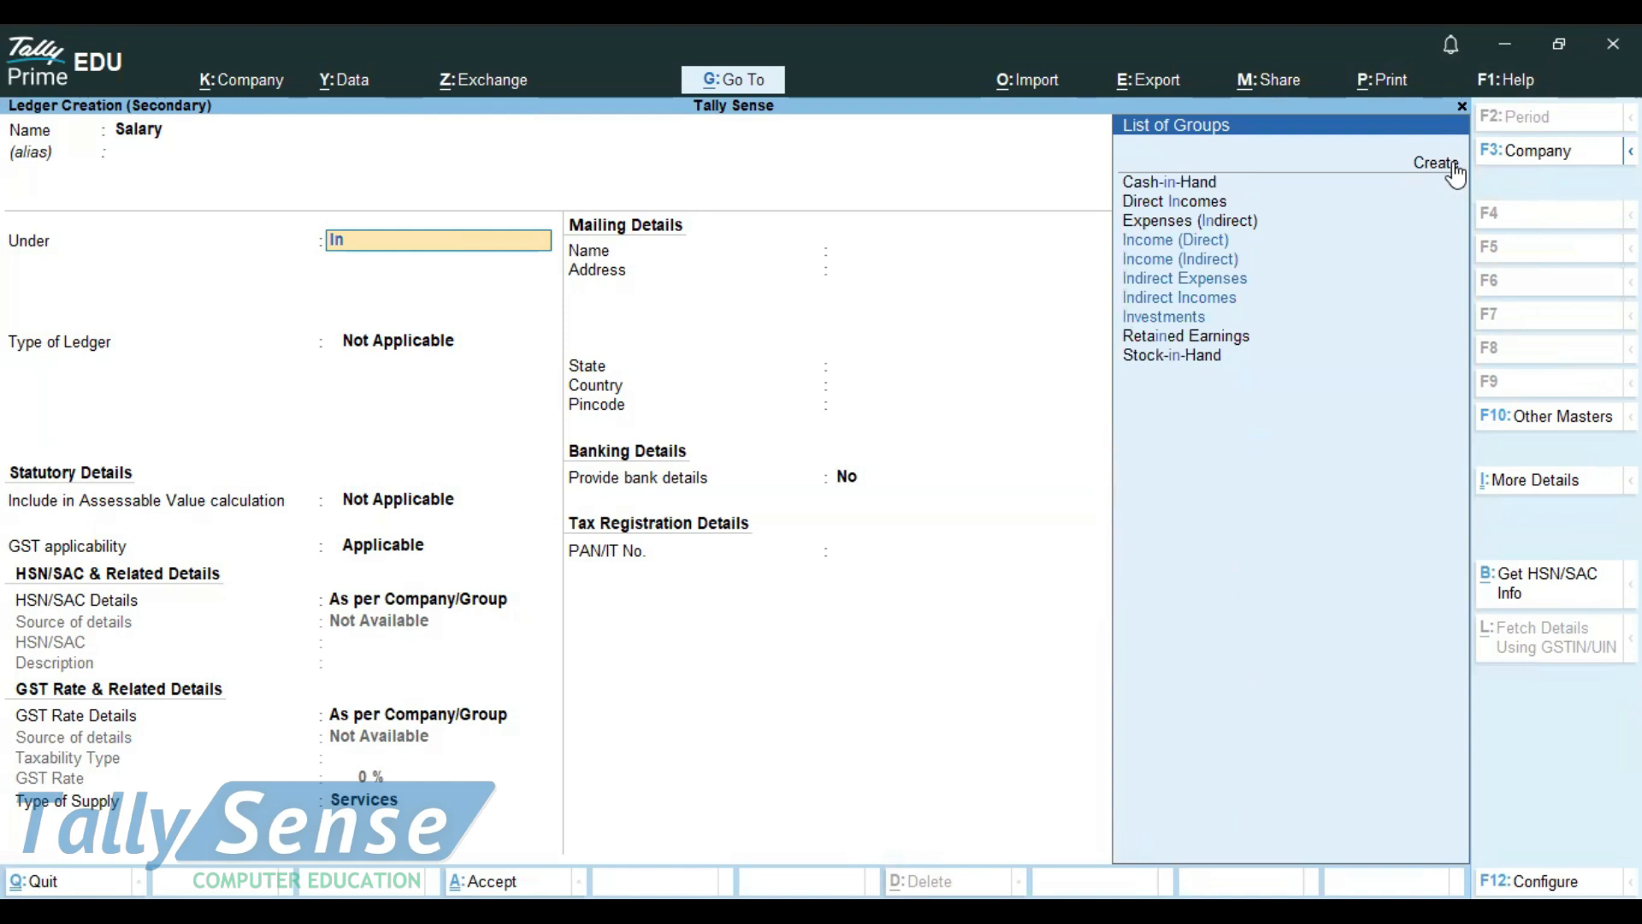
key(Up)
key(Return)
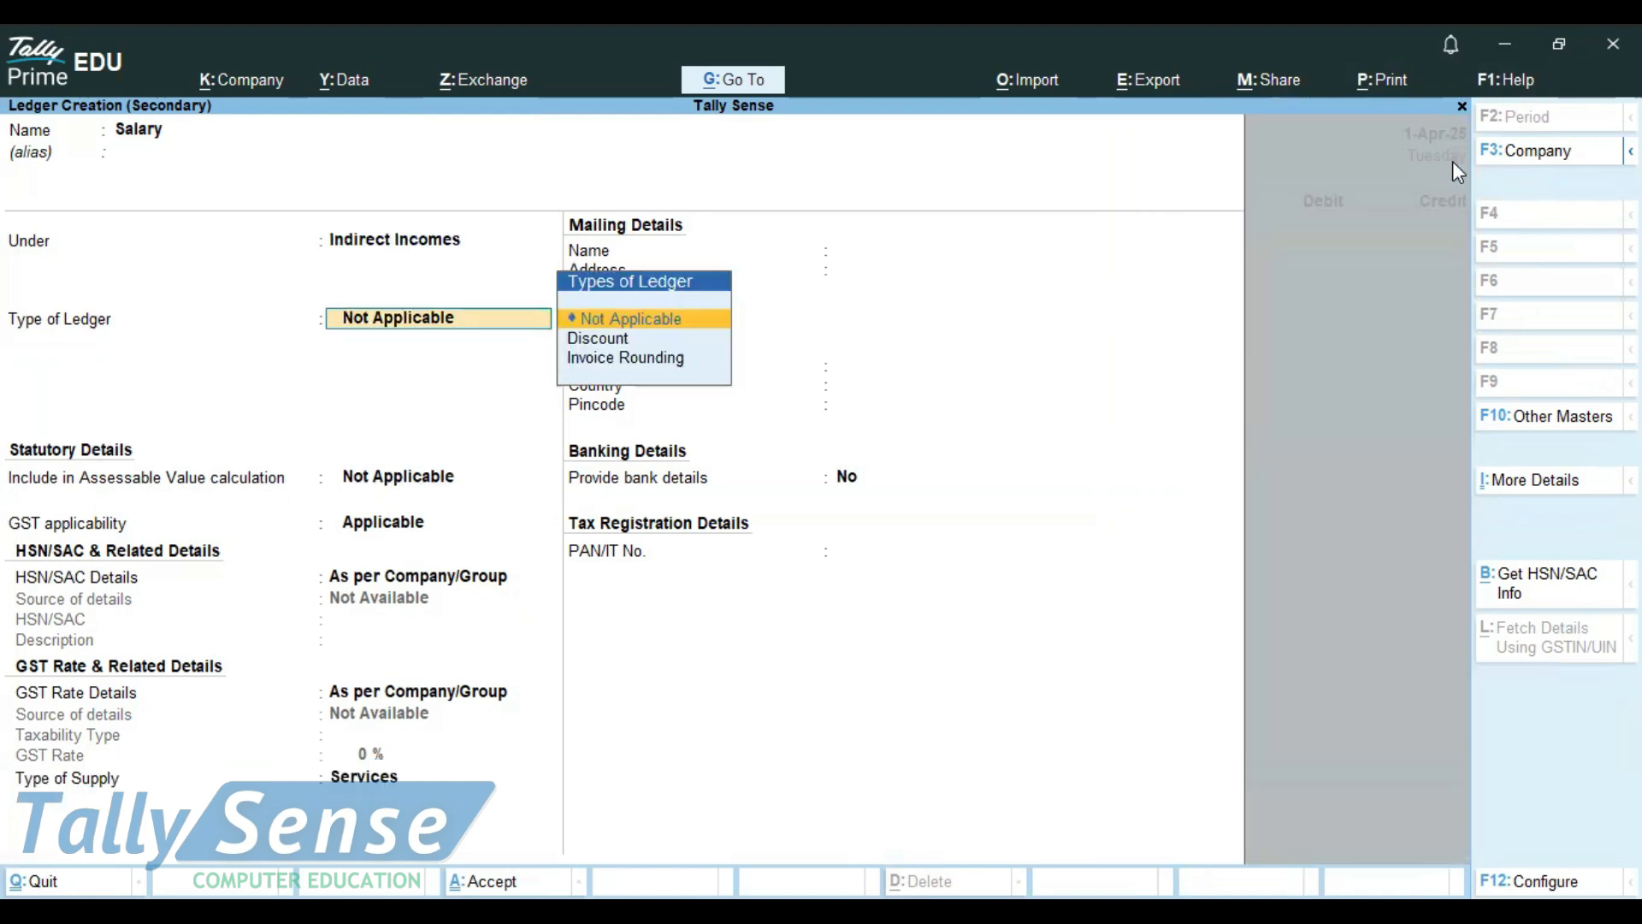
key(ctrl+a)
Credit Salary with 20000, debit Cash for the same amount, and save the receipt voucher
text(20000)
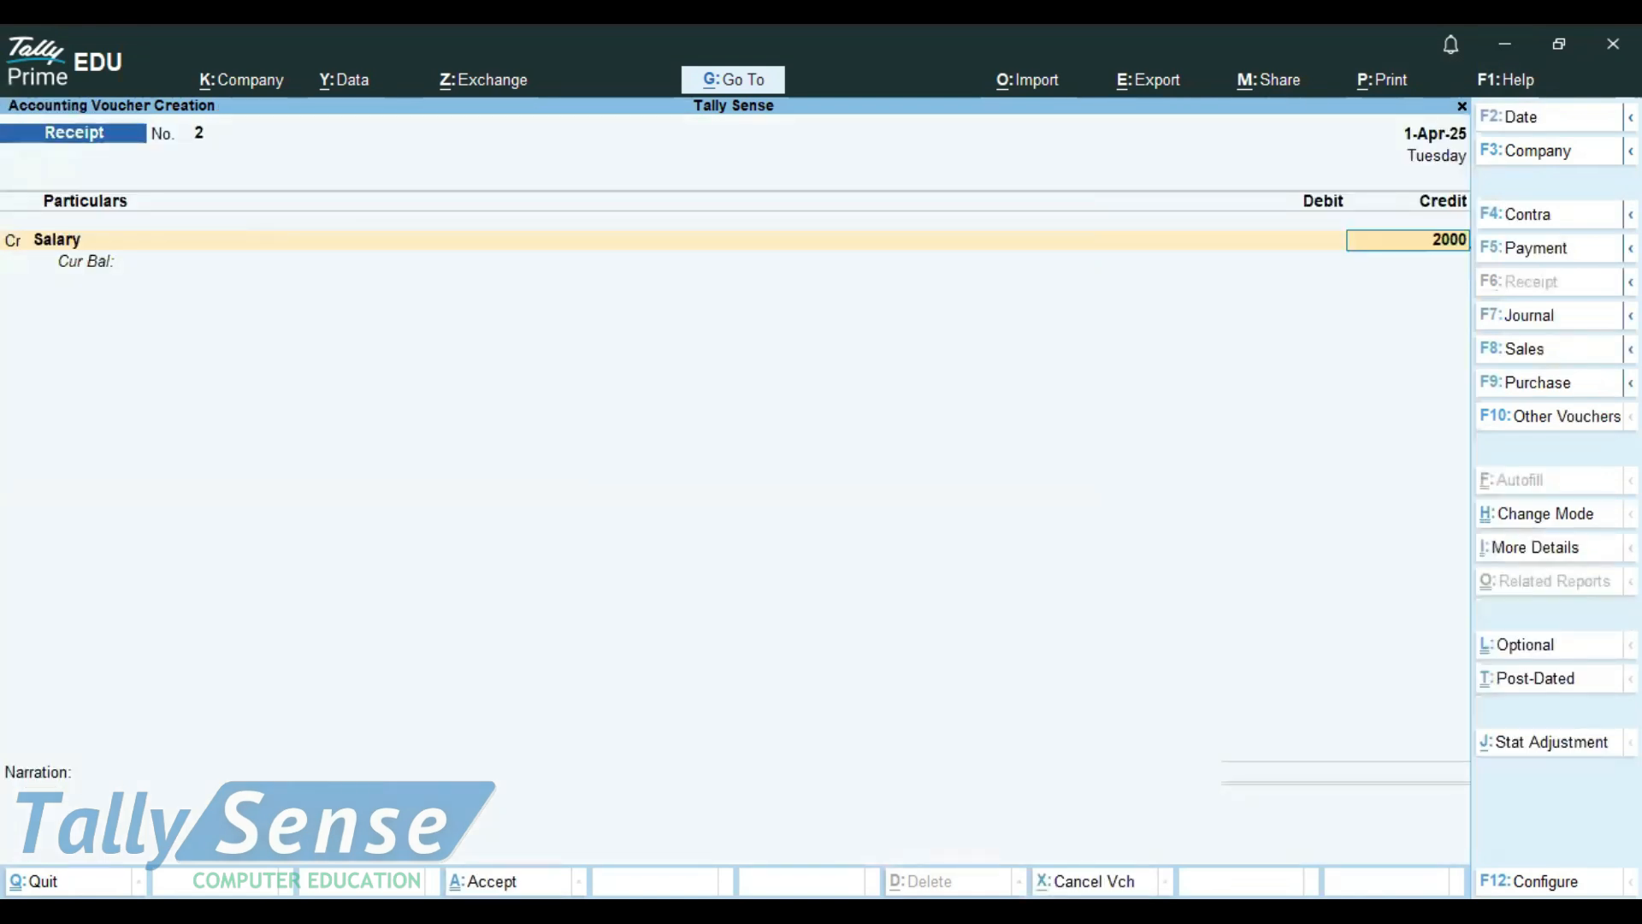
key(Return)
text(Cas)
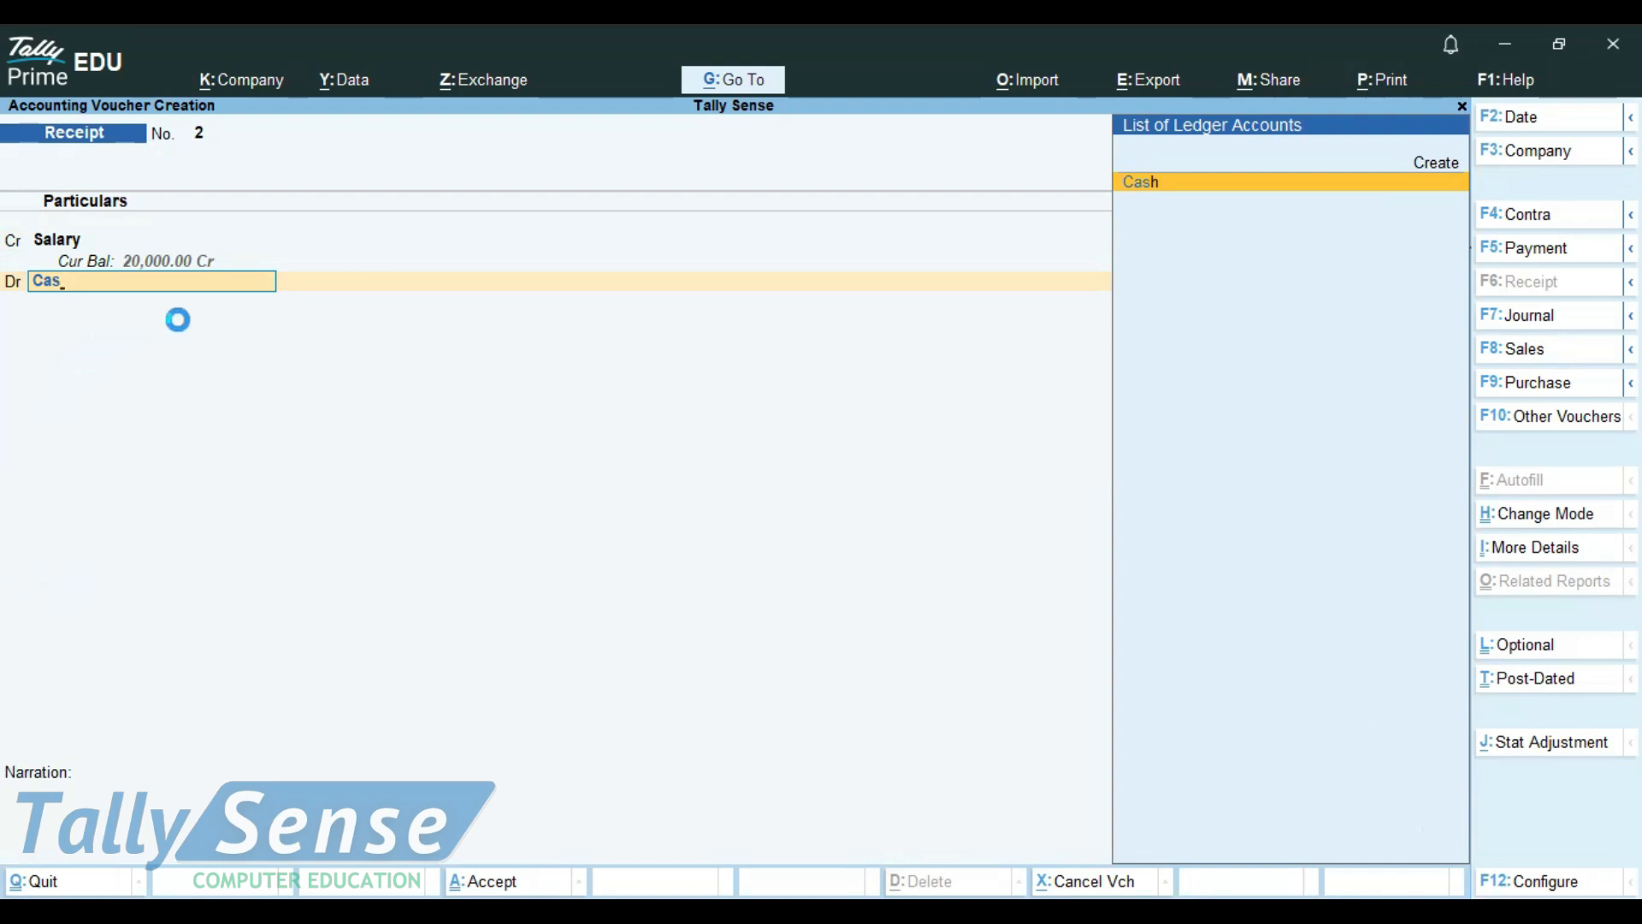
key(Return)
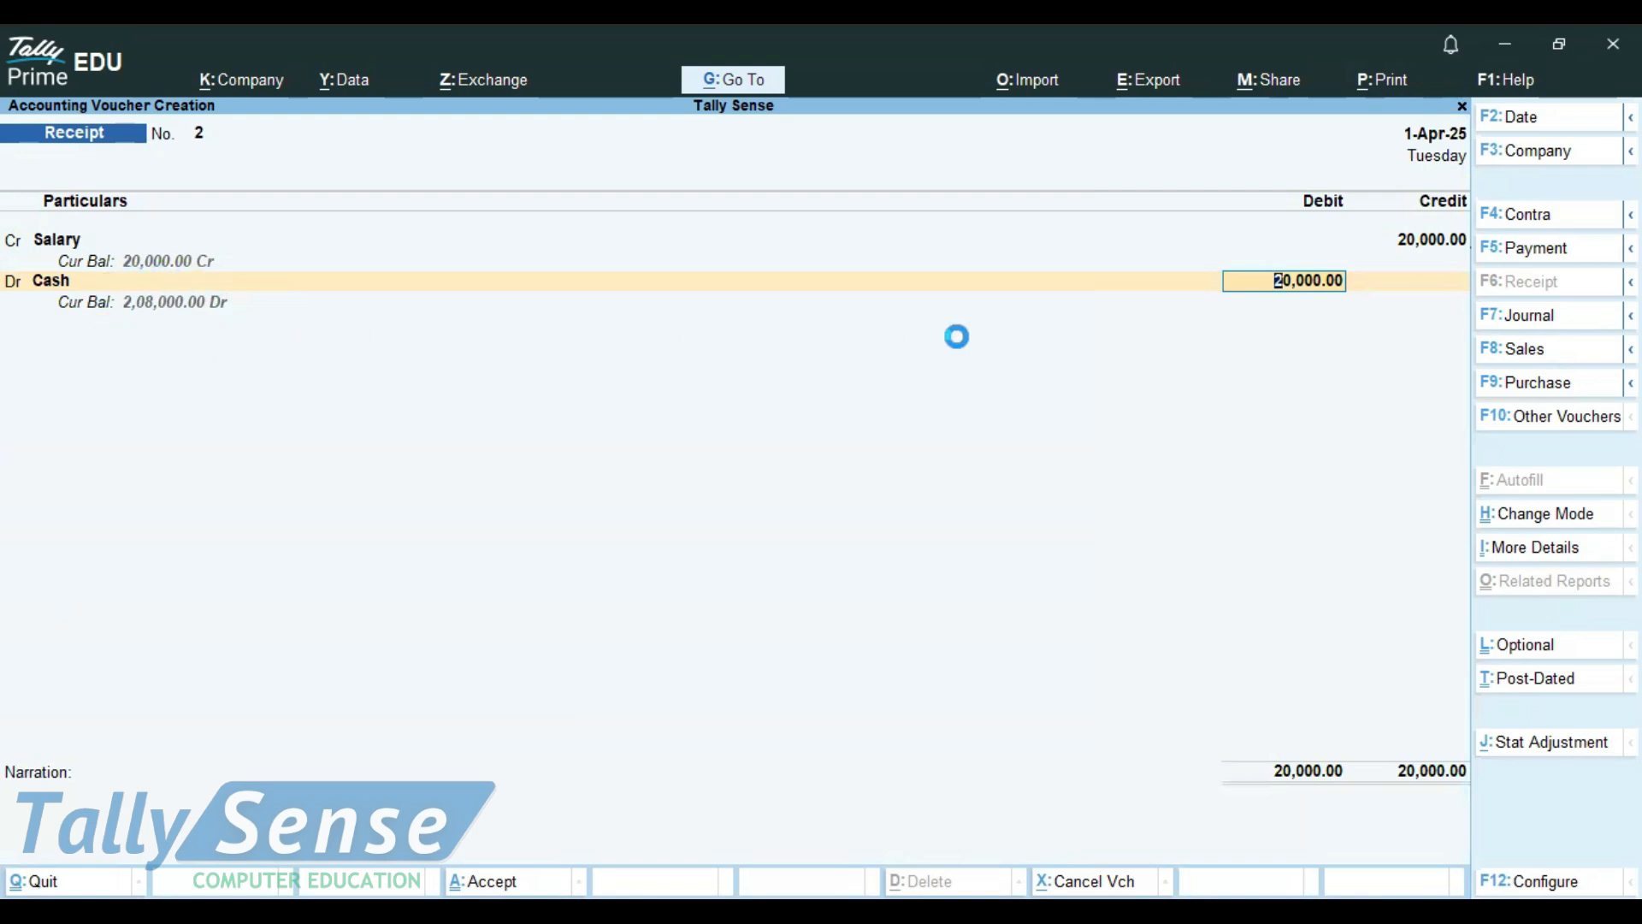
key(ctrl+a)
Leave voucher entry without recording another voucher and open Display More Reports from the Gateway of Tally
click(1531, 257)
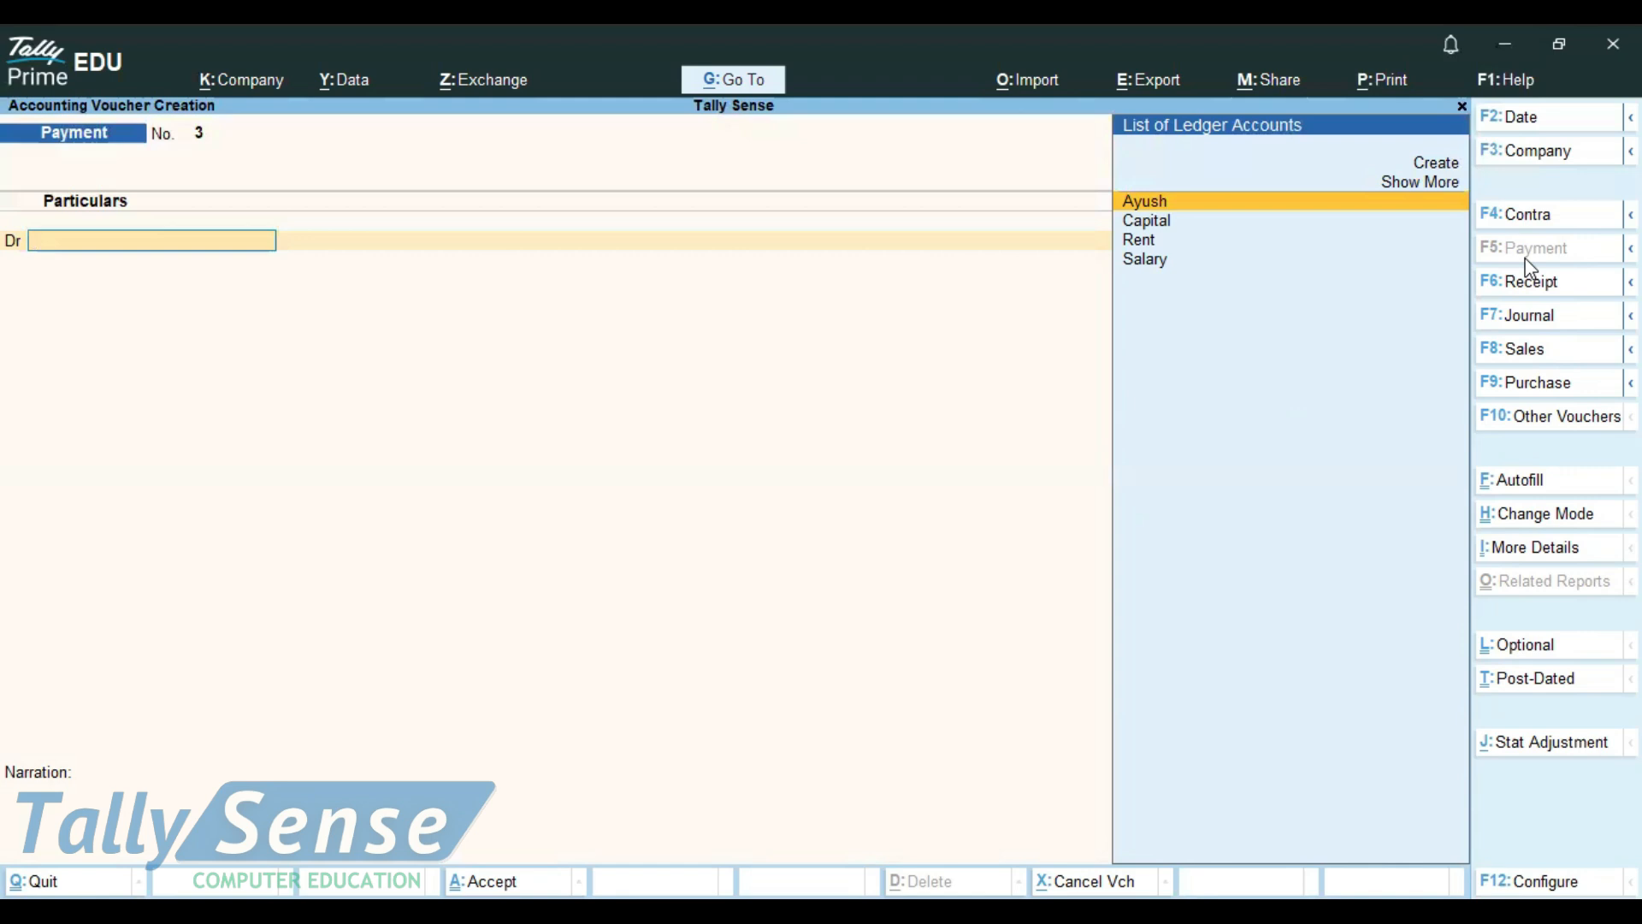
key(Escape)
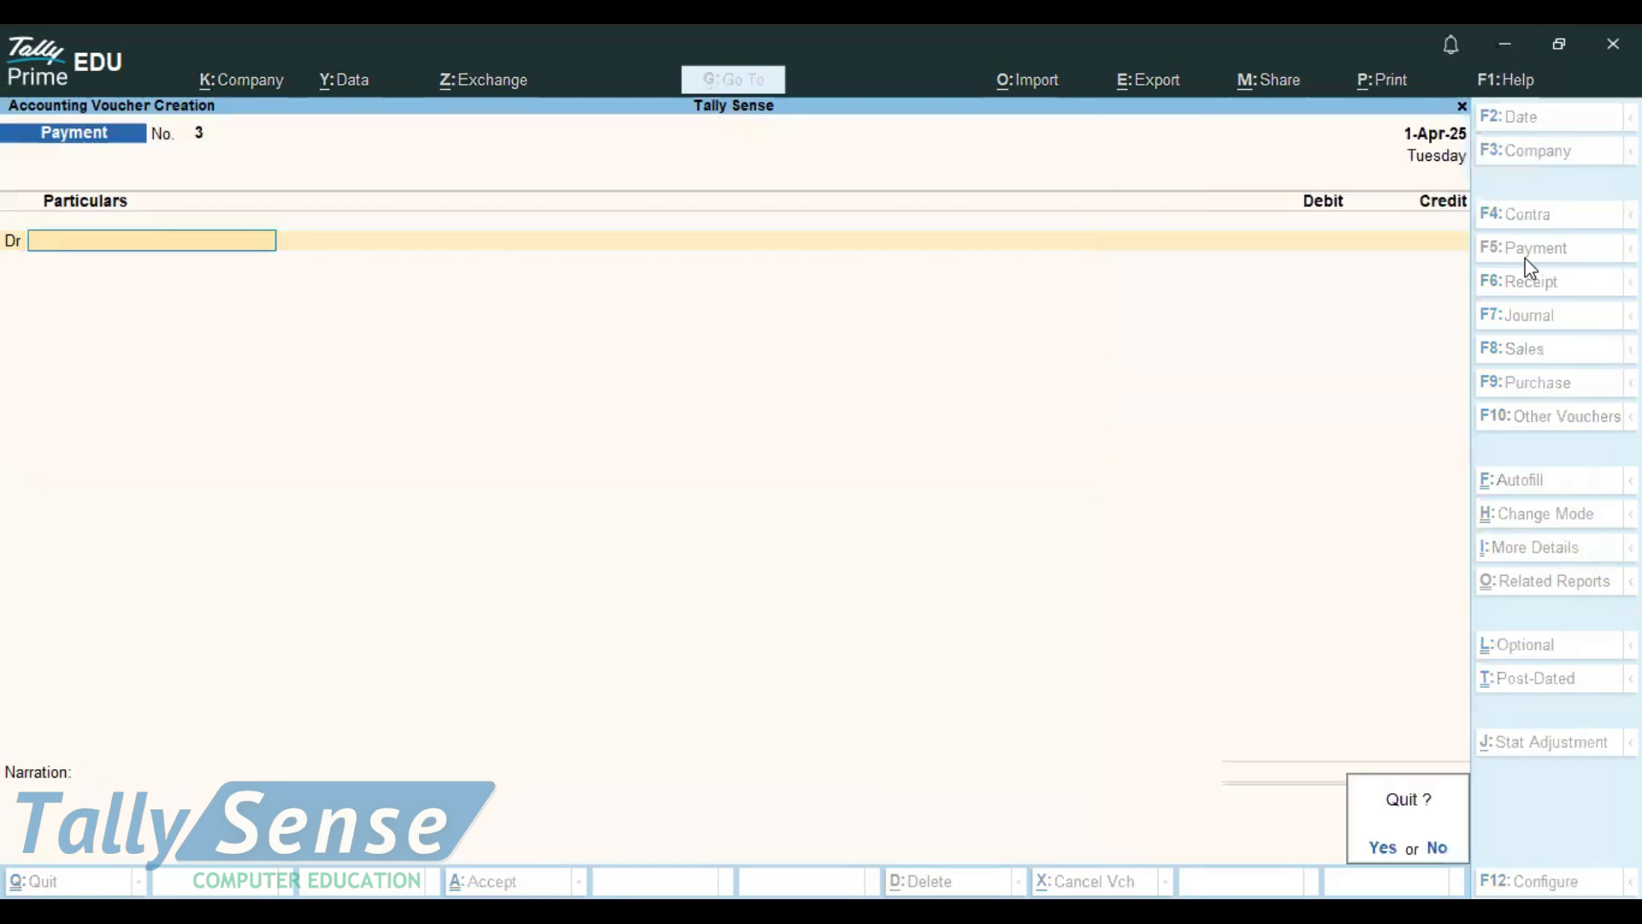
key(y)
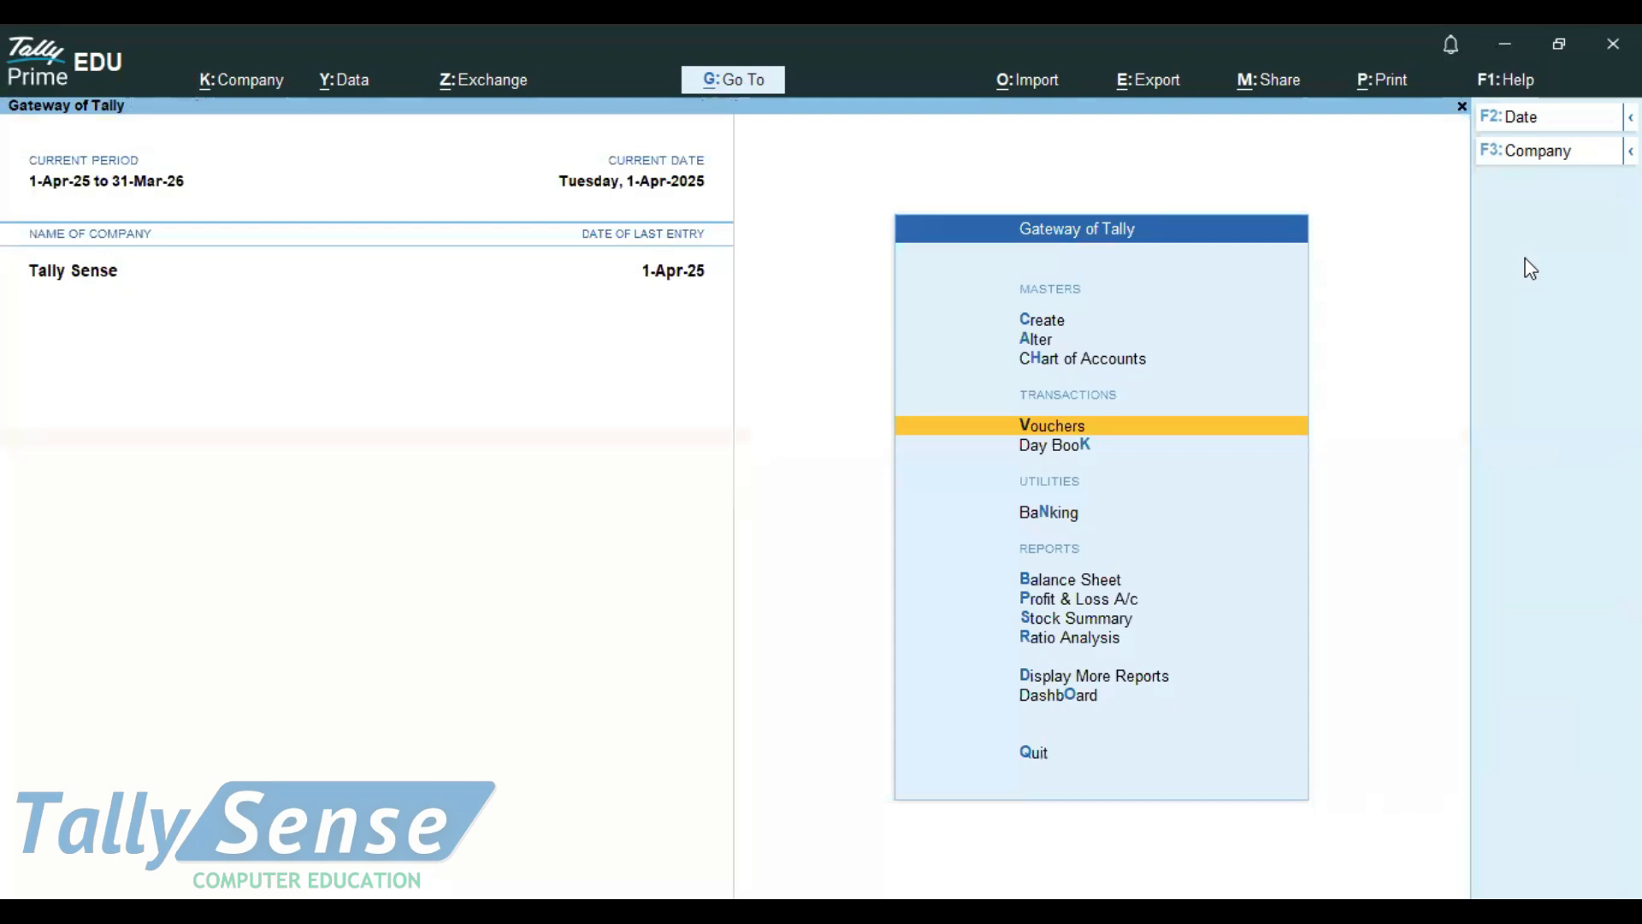
key(Down)
key(Down)
key(Down)
key(Down)
key(Down)
key(Down)
key(Down)
key(Down)
key(Up)
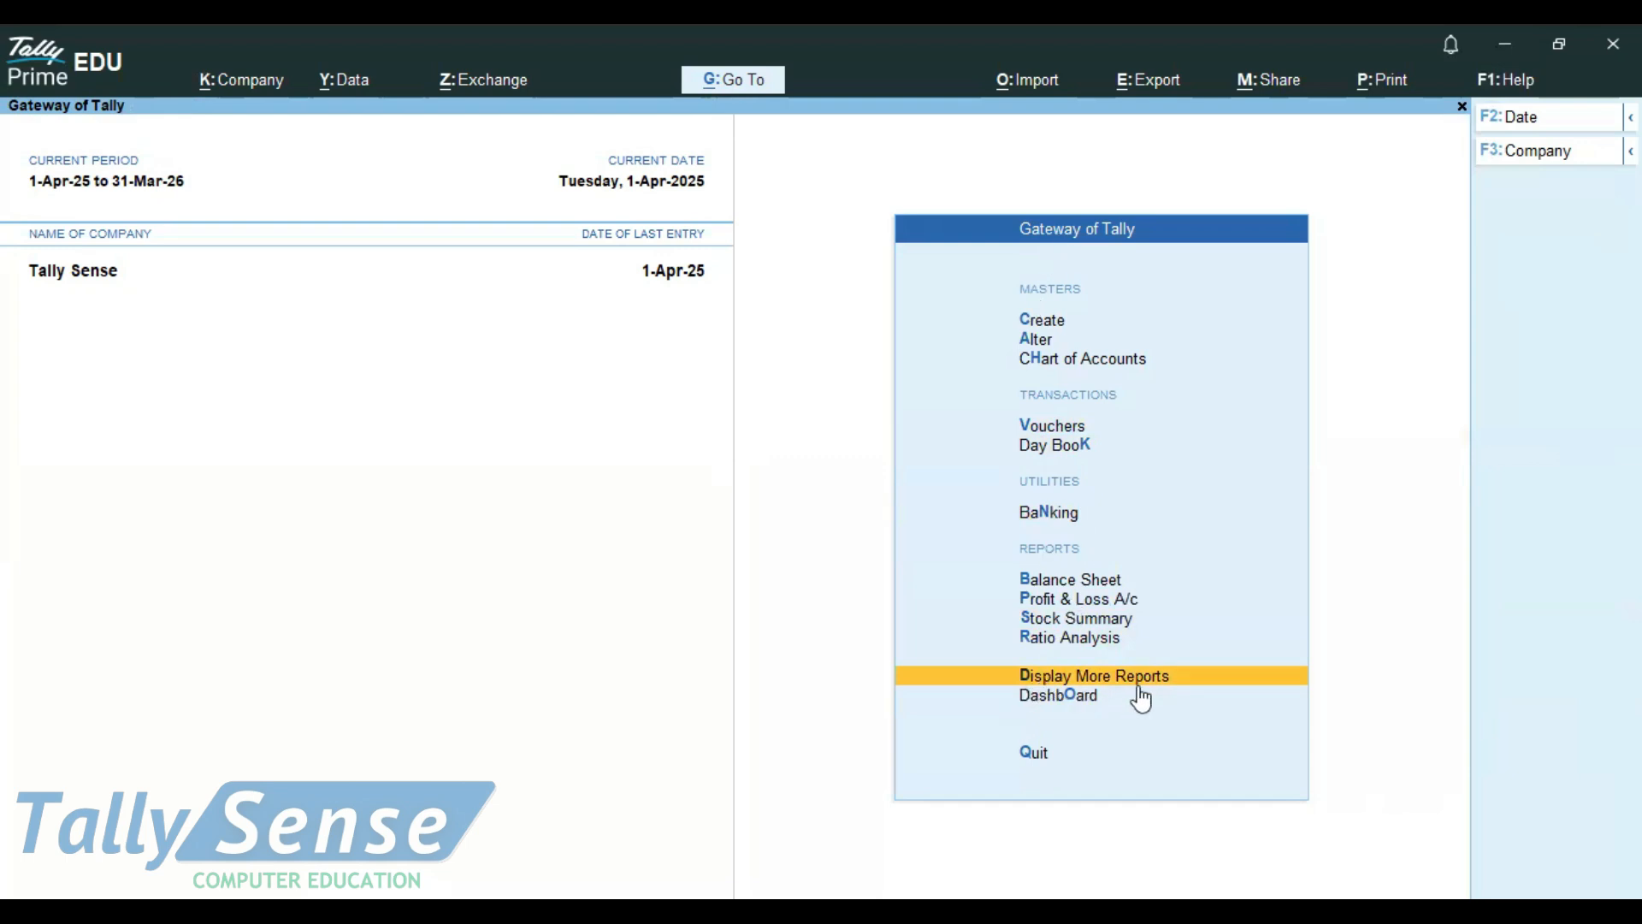
key(Return)
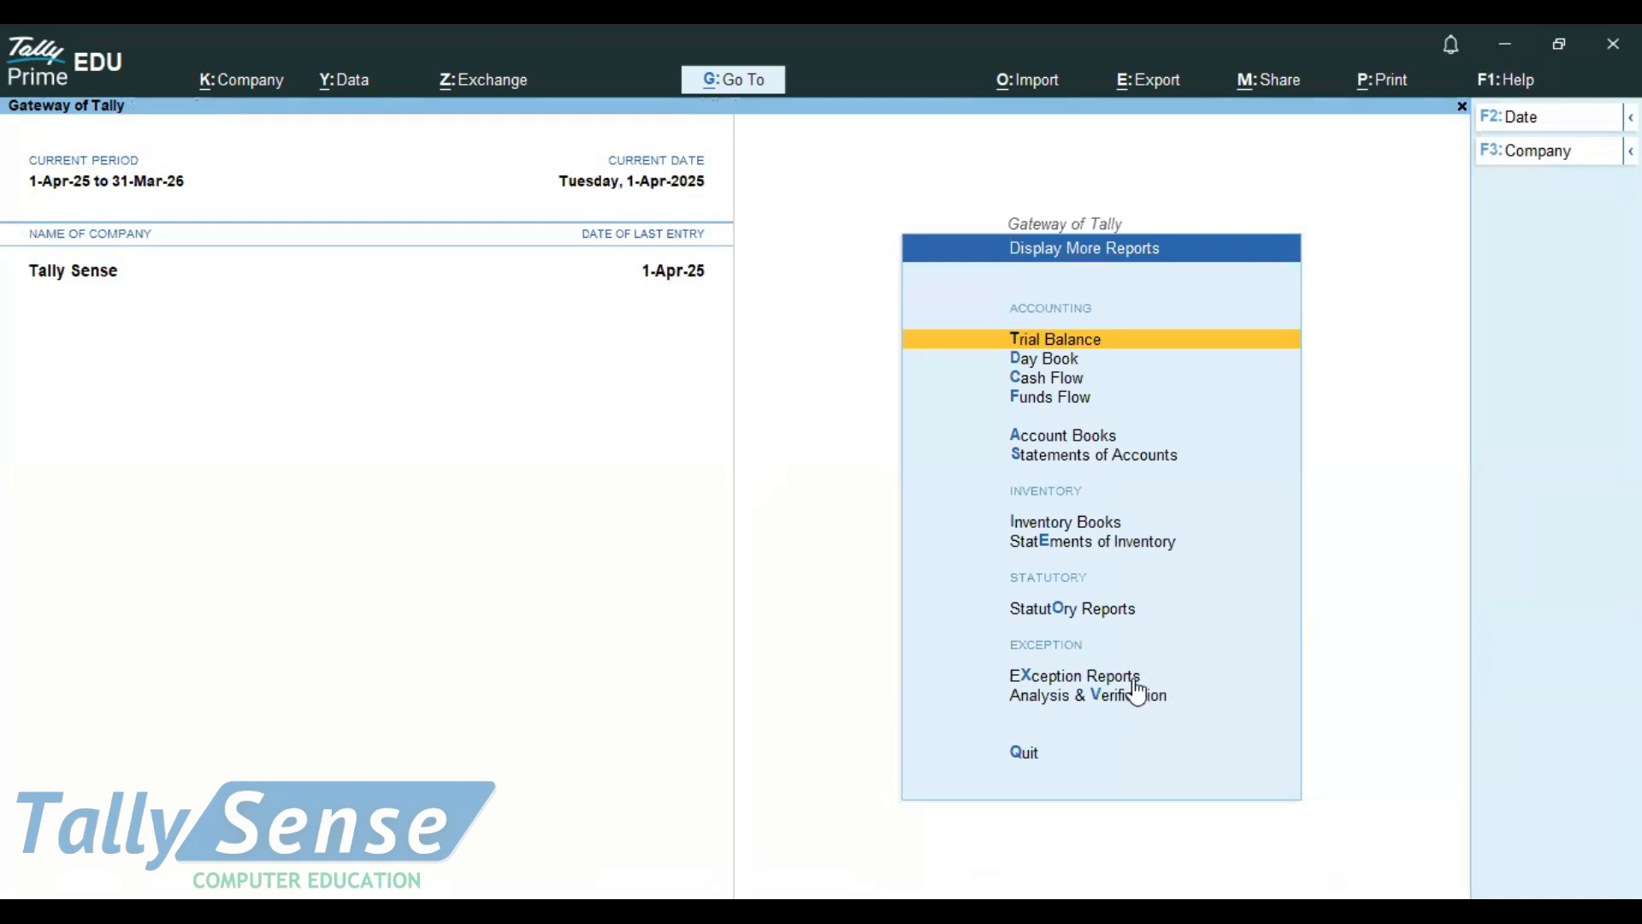
Open the Cash/Bank Book(s) summary from Account Books
key(Down)
key(Down)
key(Down)
key(Down)
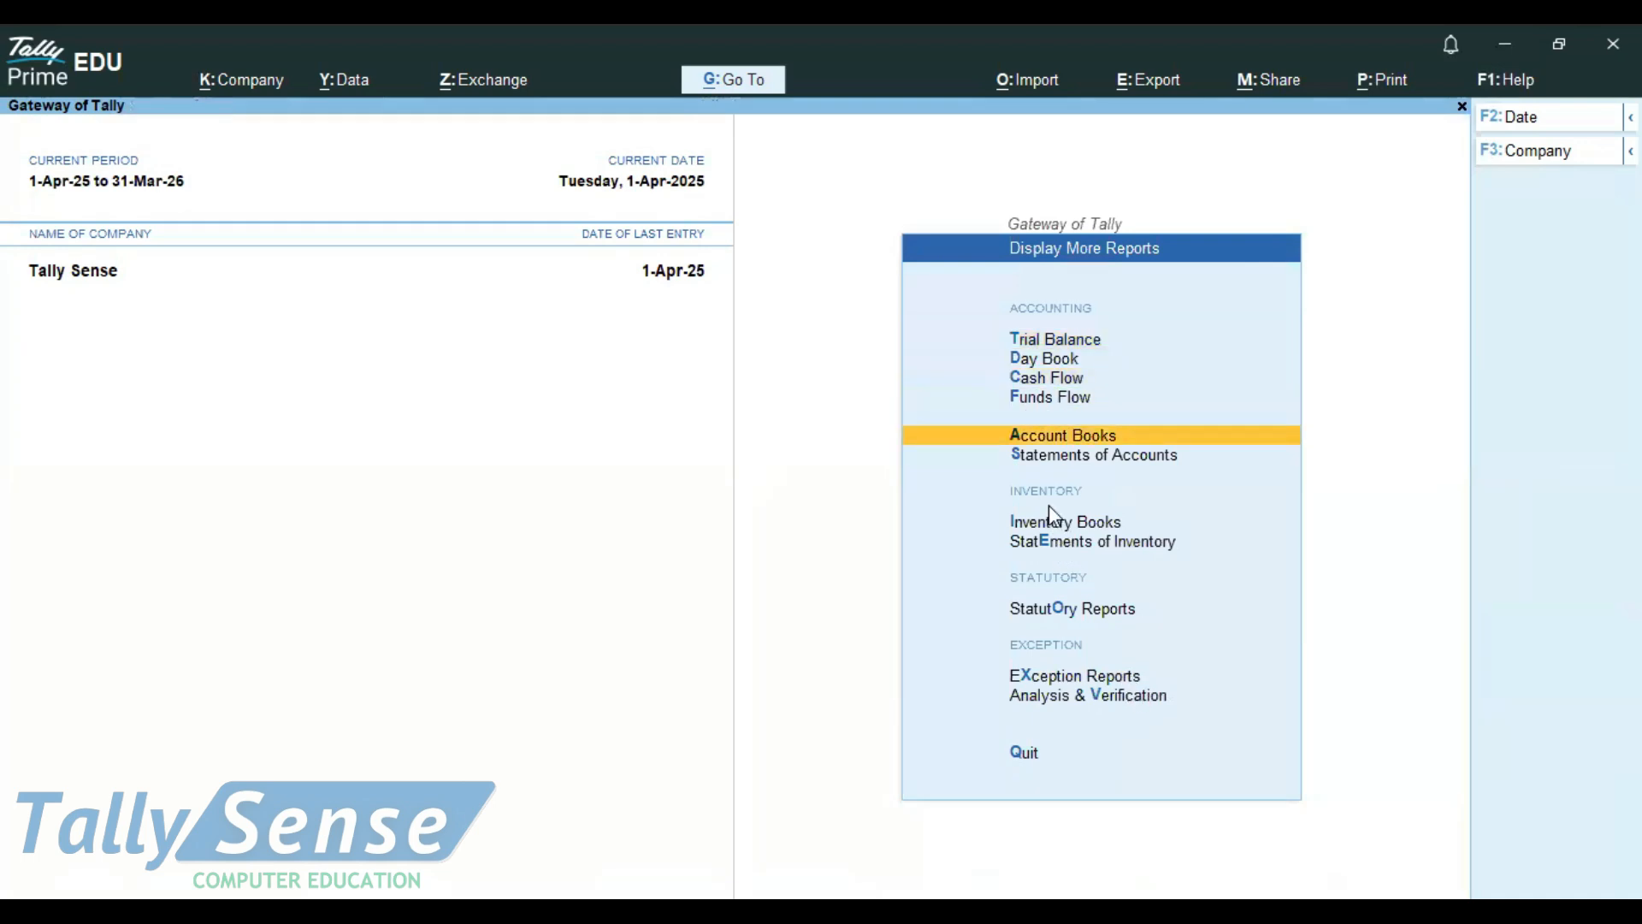
click(1038, 440)
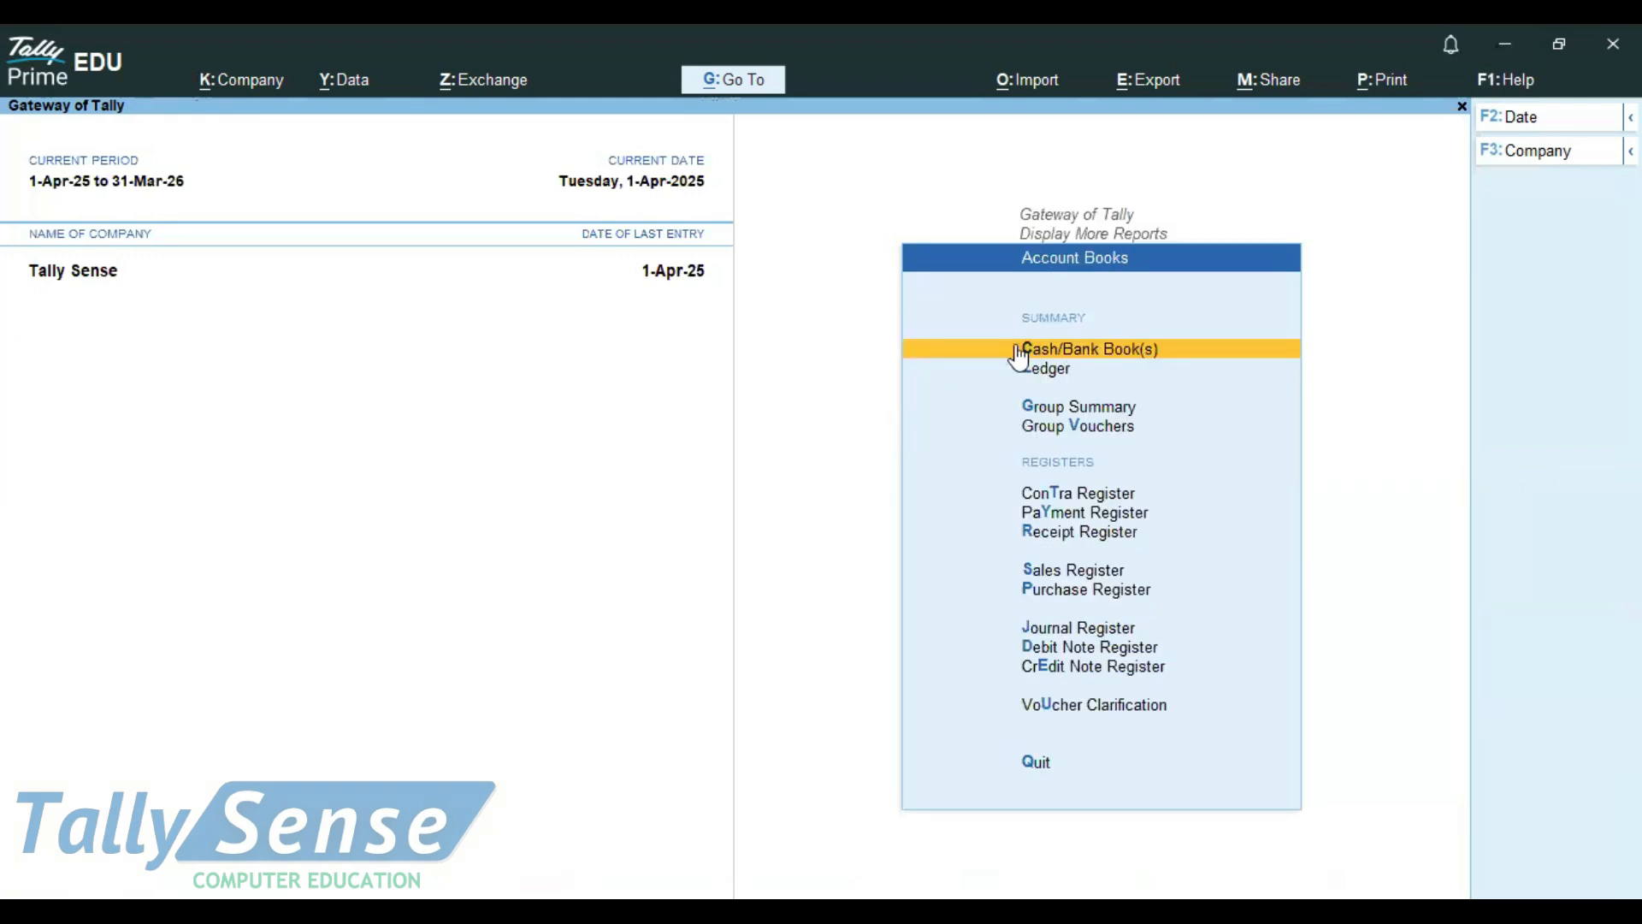
click(1076, 356)
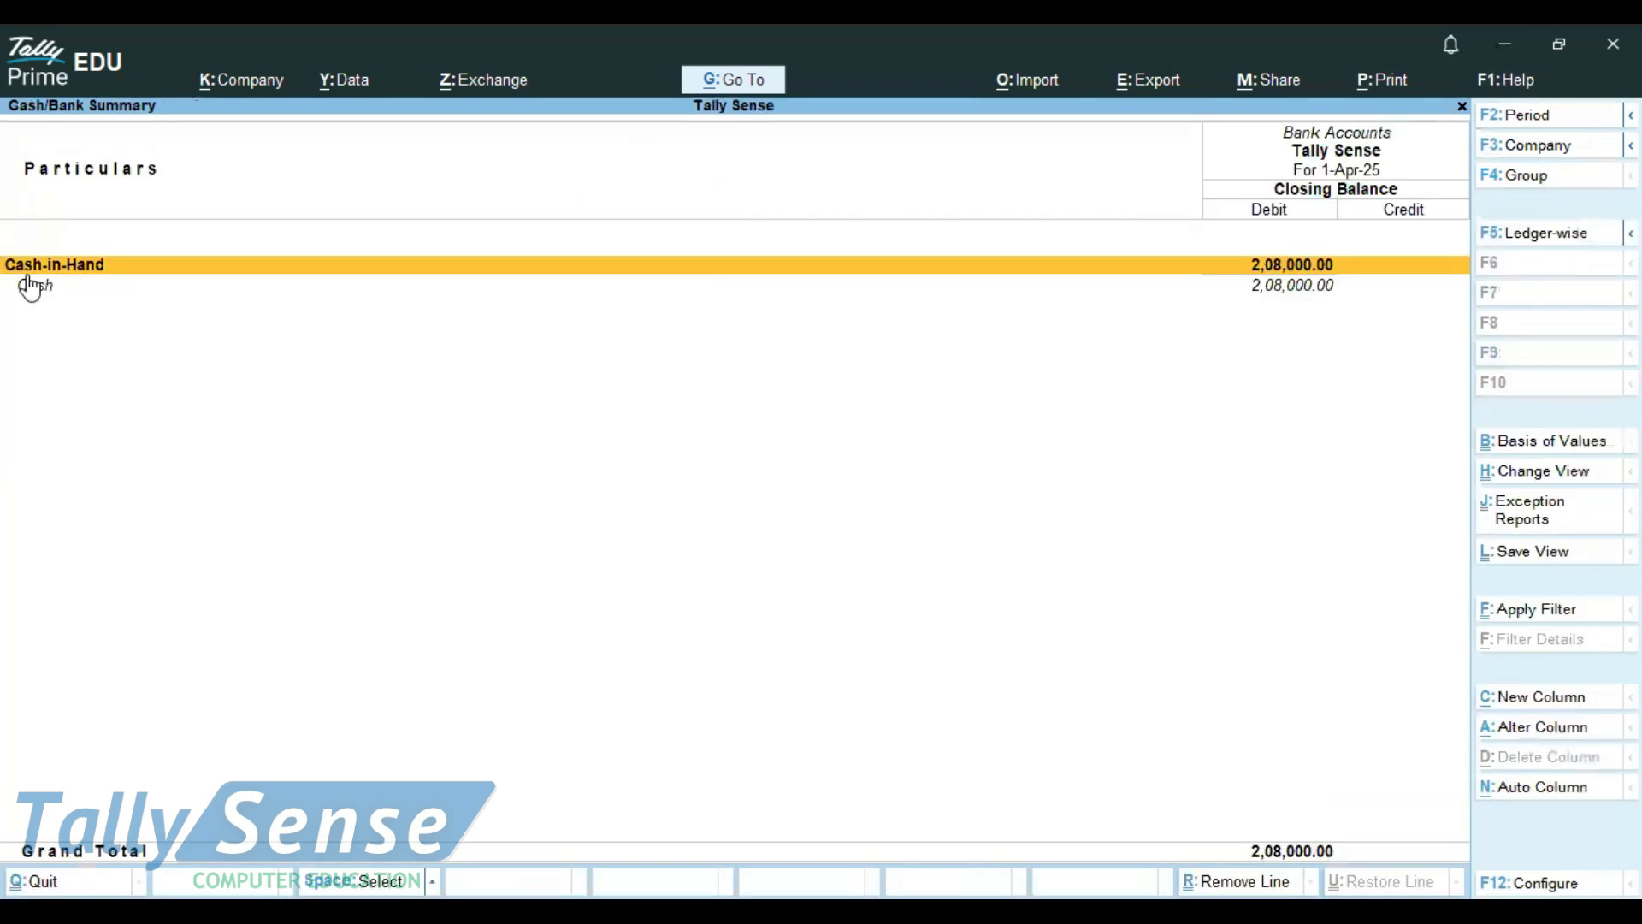
Drill down from the Cash ledger's monthly summary to its April vouchers
click(1276, 292)
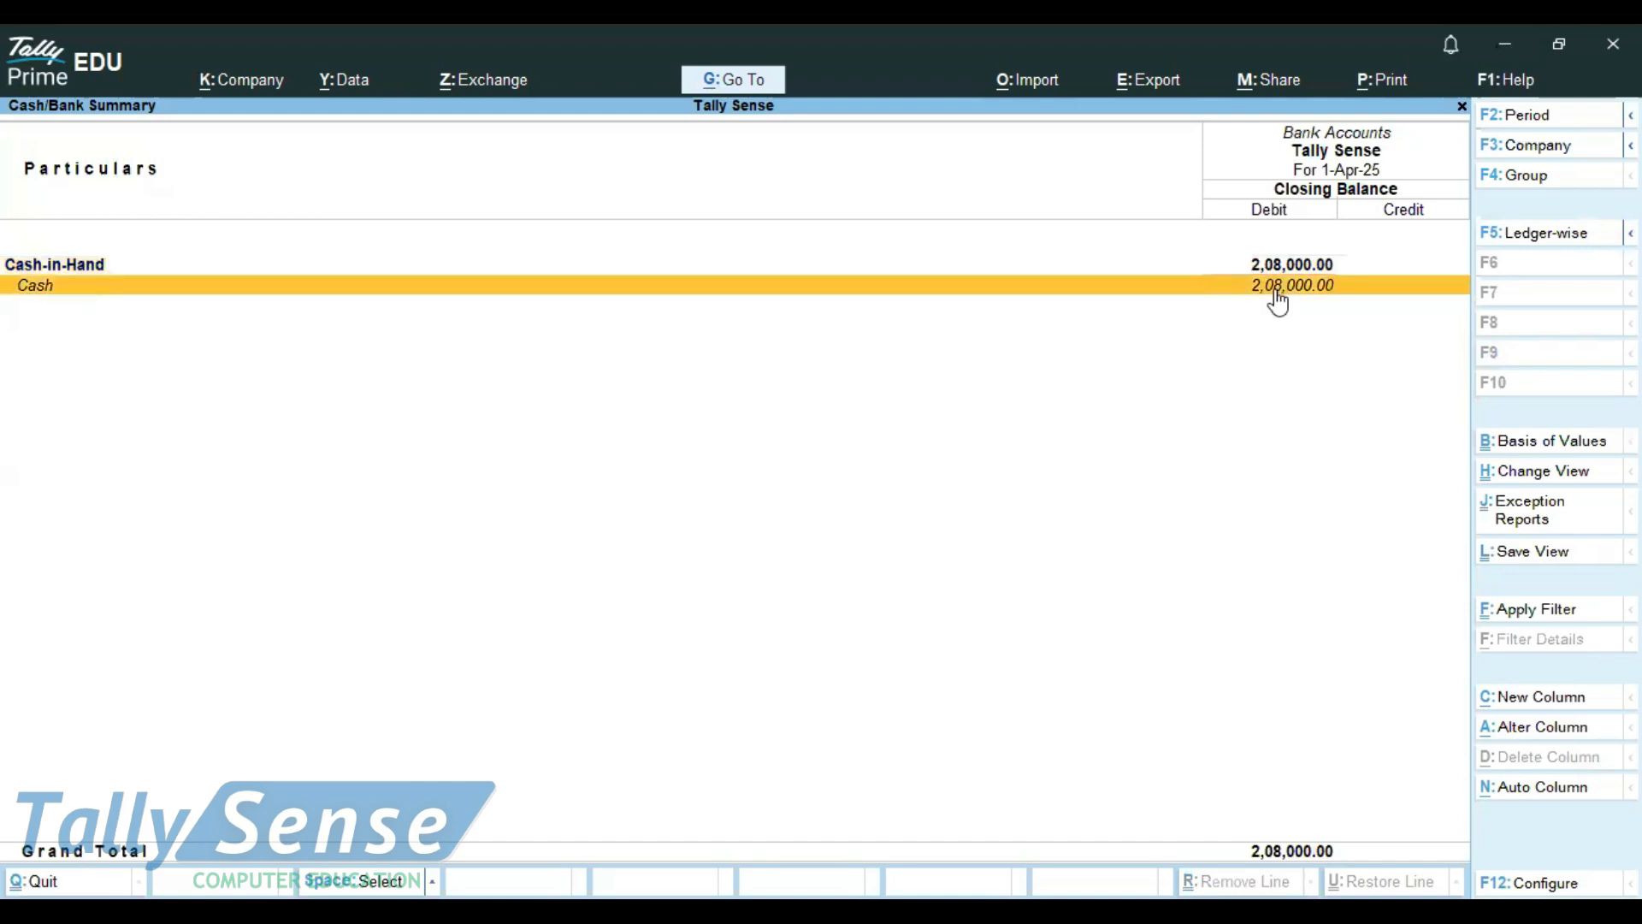
click(1277, 301)
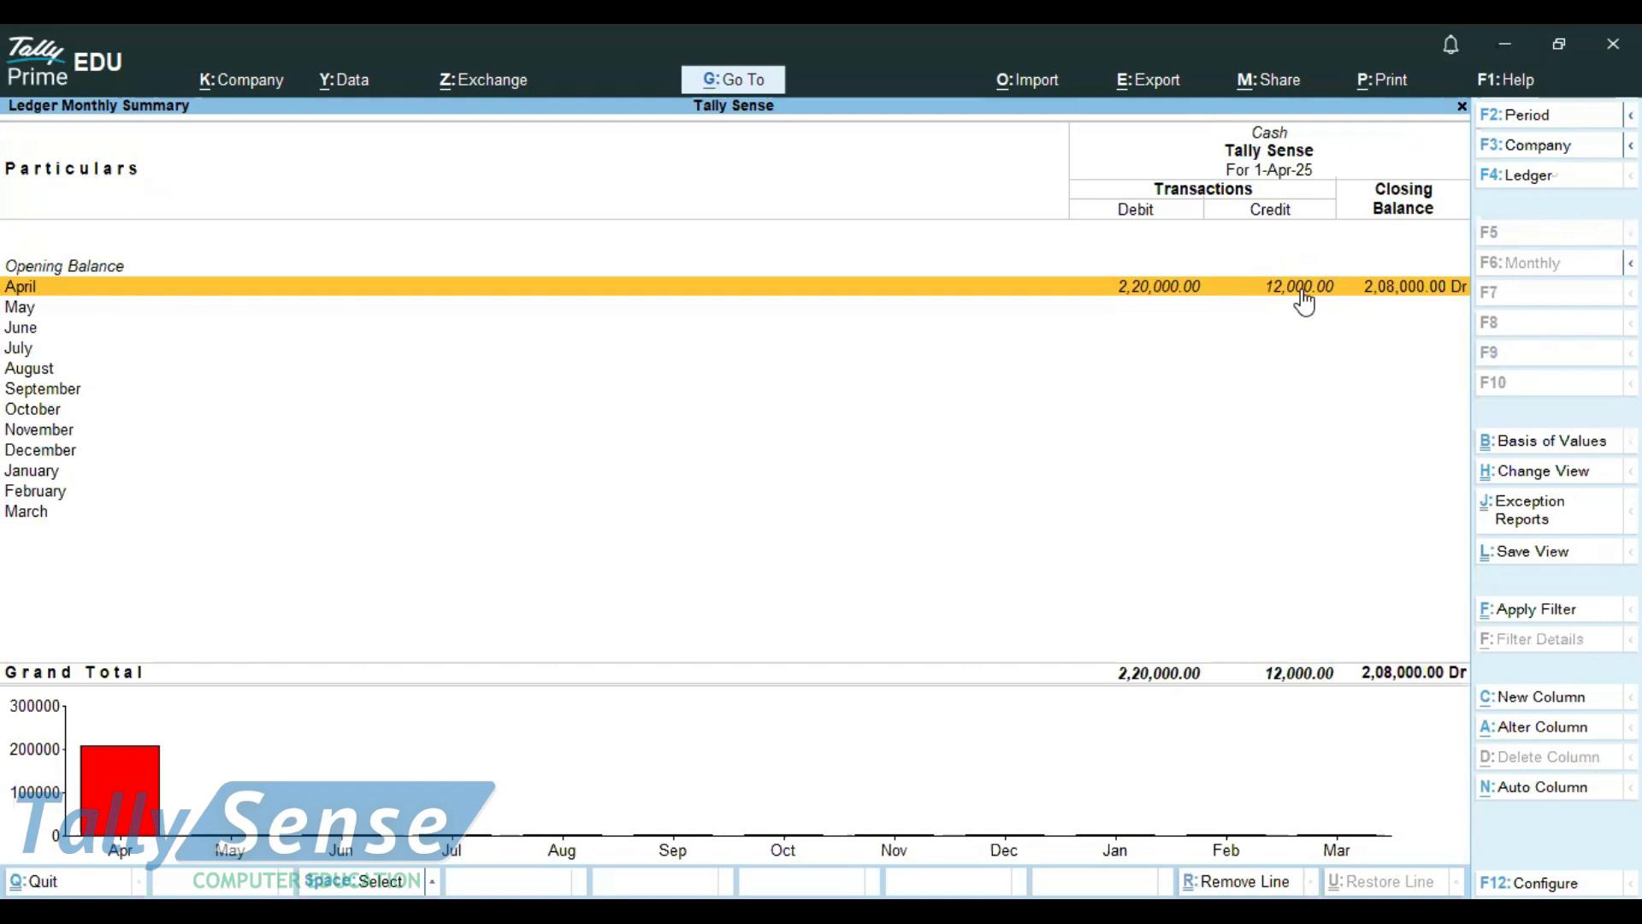
click(1461, 281)
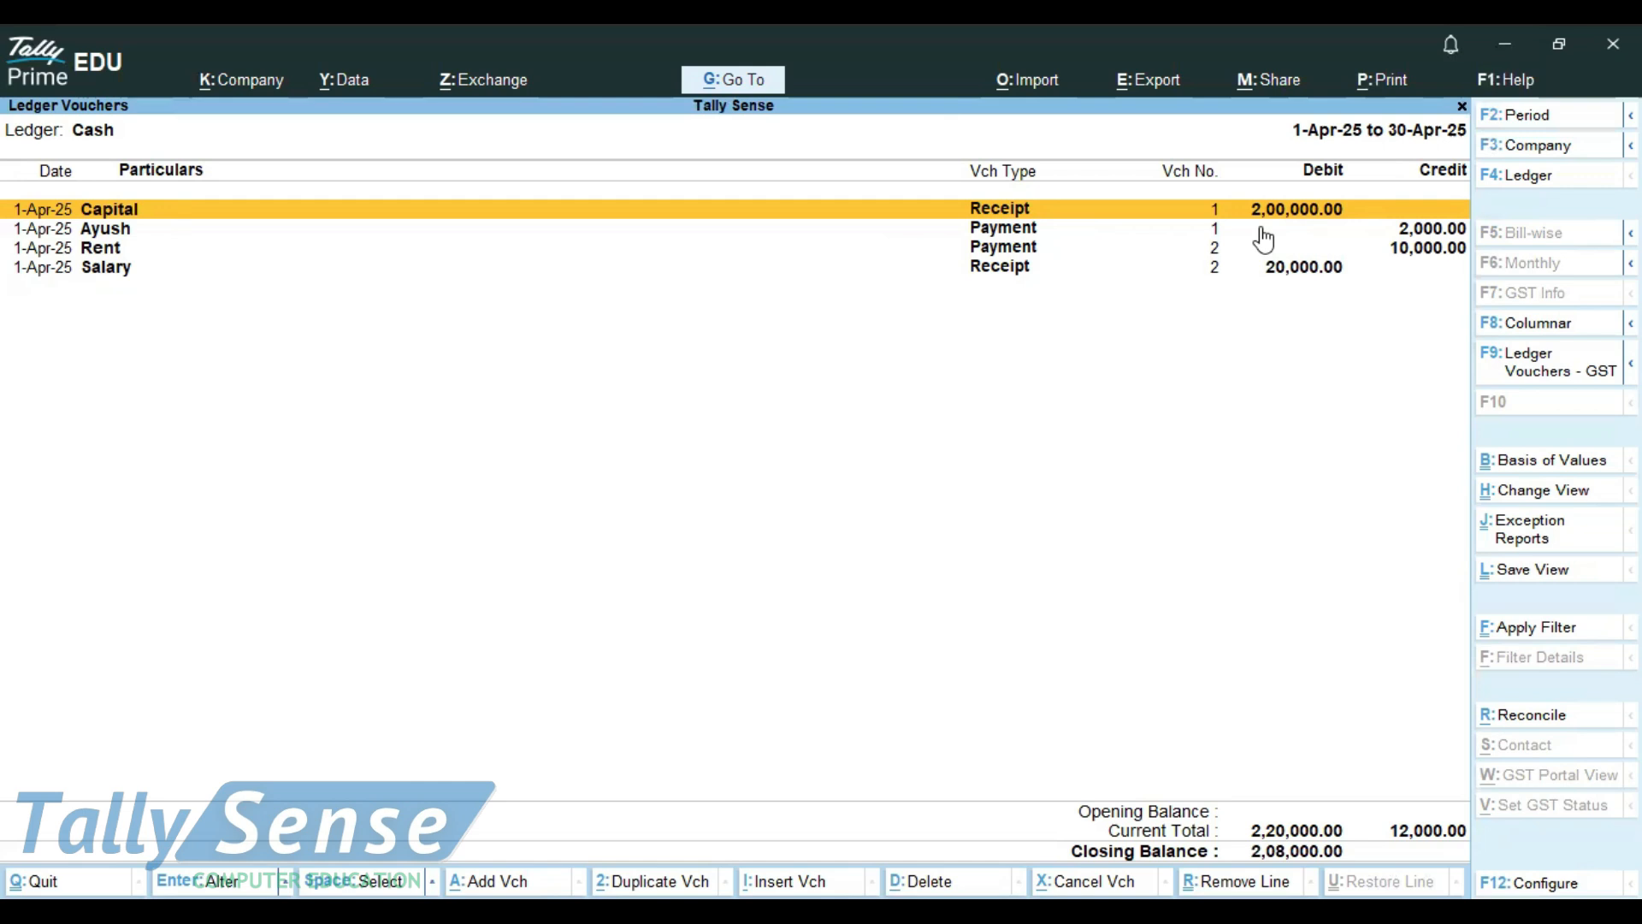
Go through the receipt and payment entries of the Cash ledger one by one
click(1265, 267)
key(Up)
key(Up)
key(Up)
key(Down)
key(Down)
key(Down)
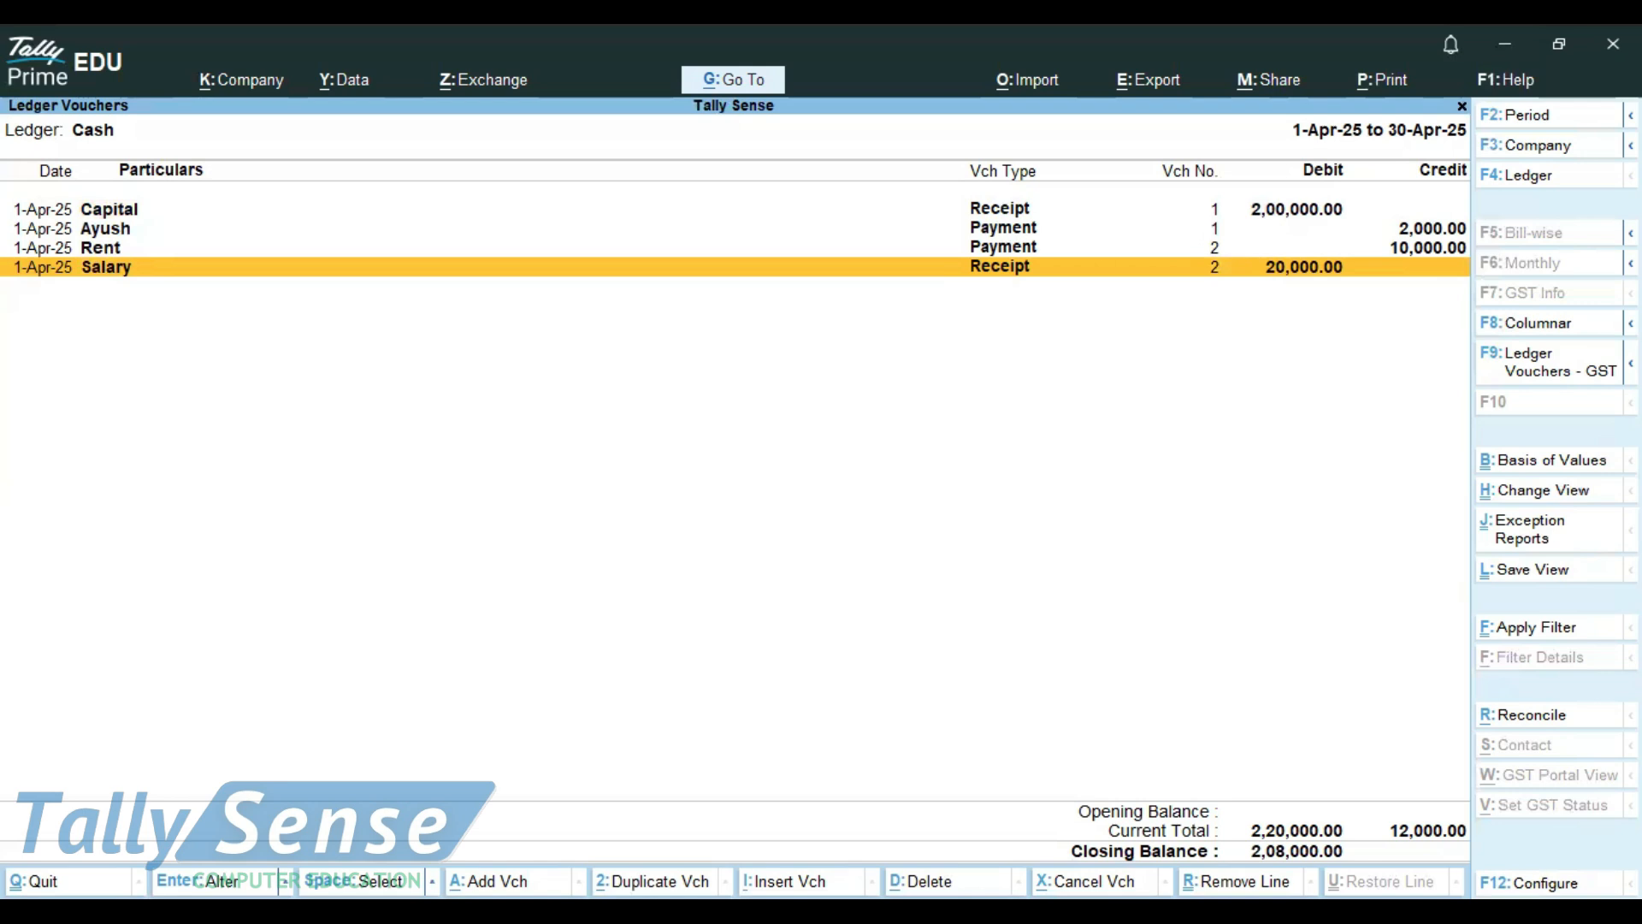
Configure the ledger vouchers report to show the running balance, leaving stripe view disabled
key(F12)
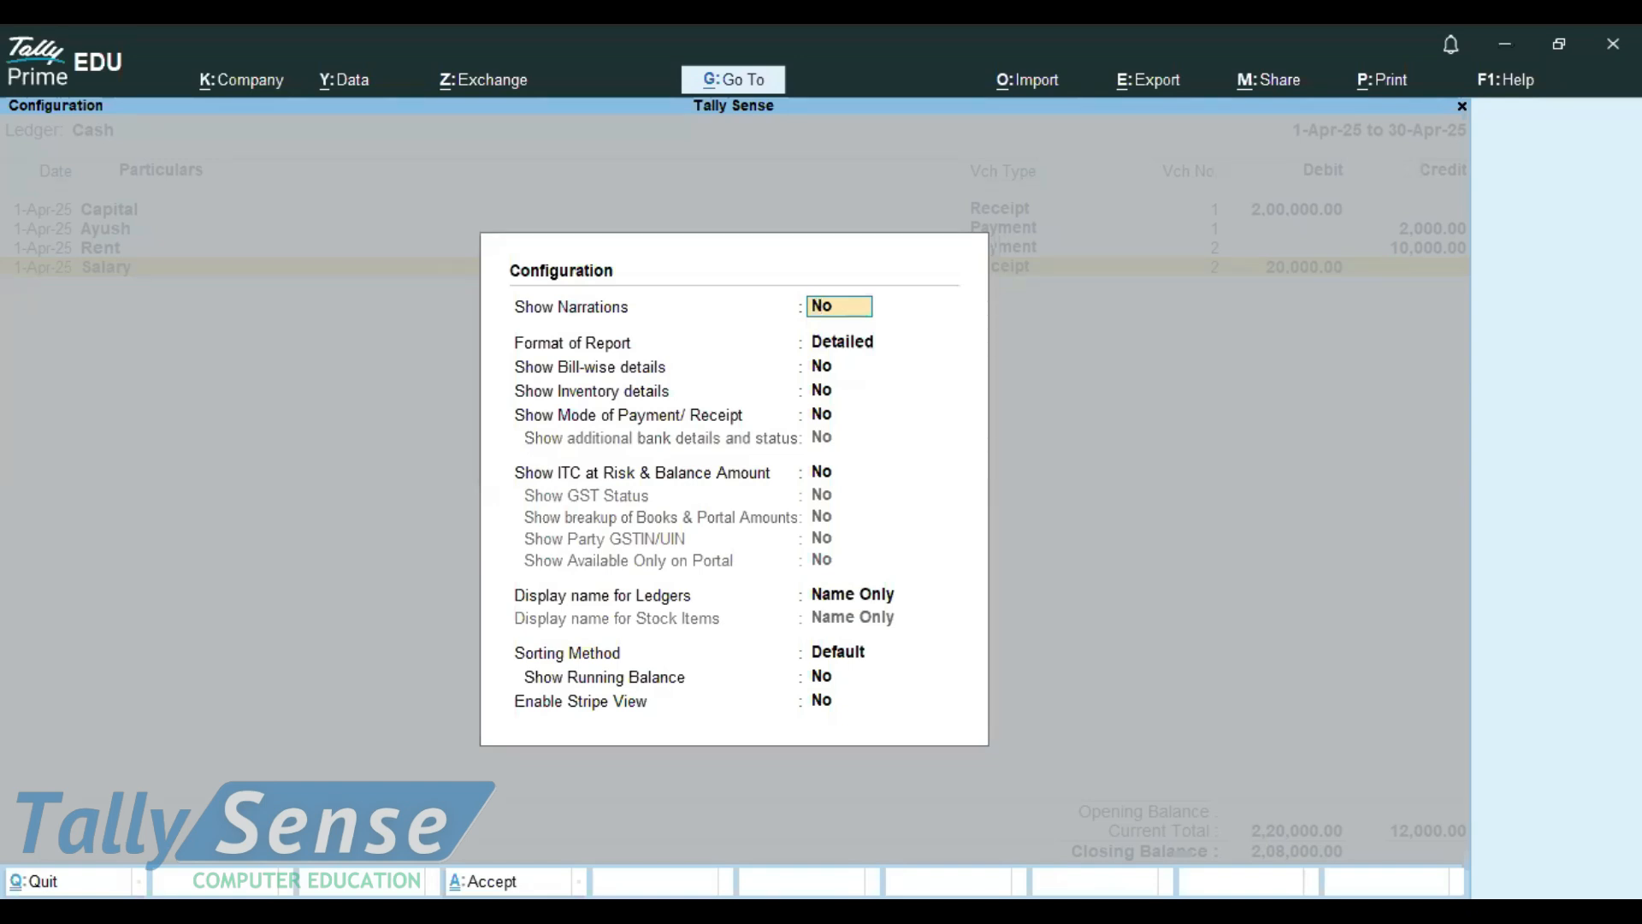
click(671, 684)
text(y)
key(Return)
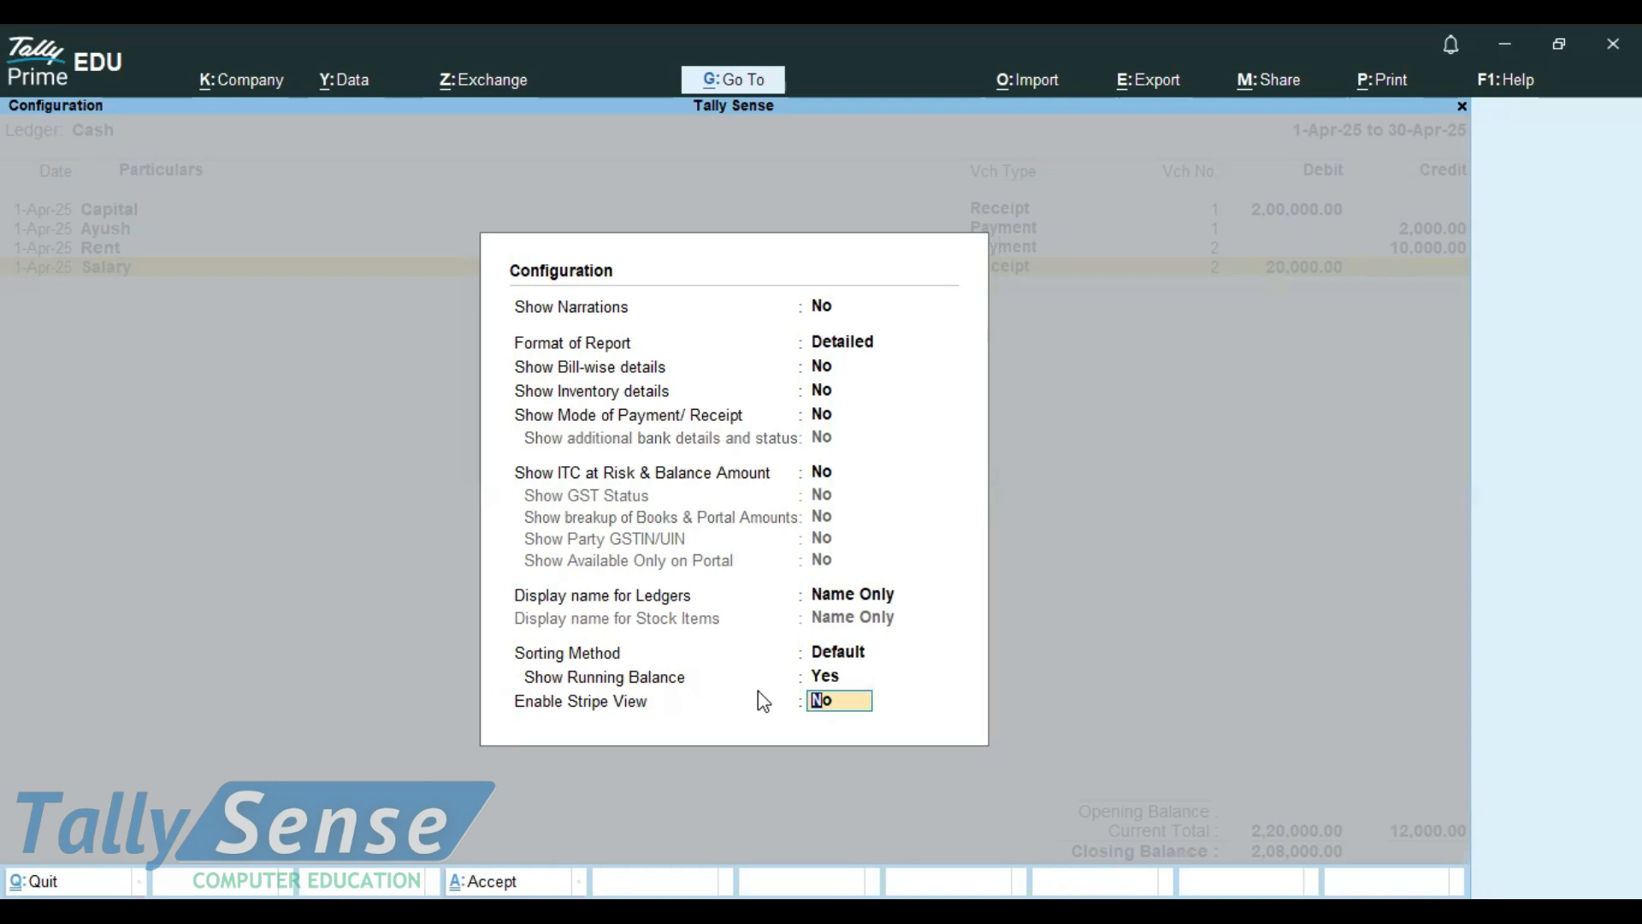
key(Return)
Examine the running balance beside each Cash ledger entry from Capital down to Rent
scroll(1212, 539, up, 3)
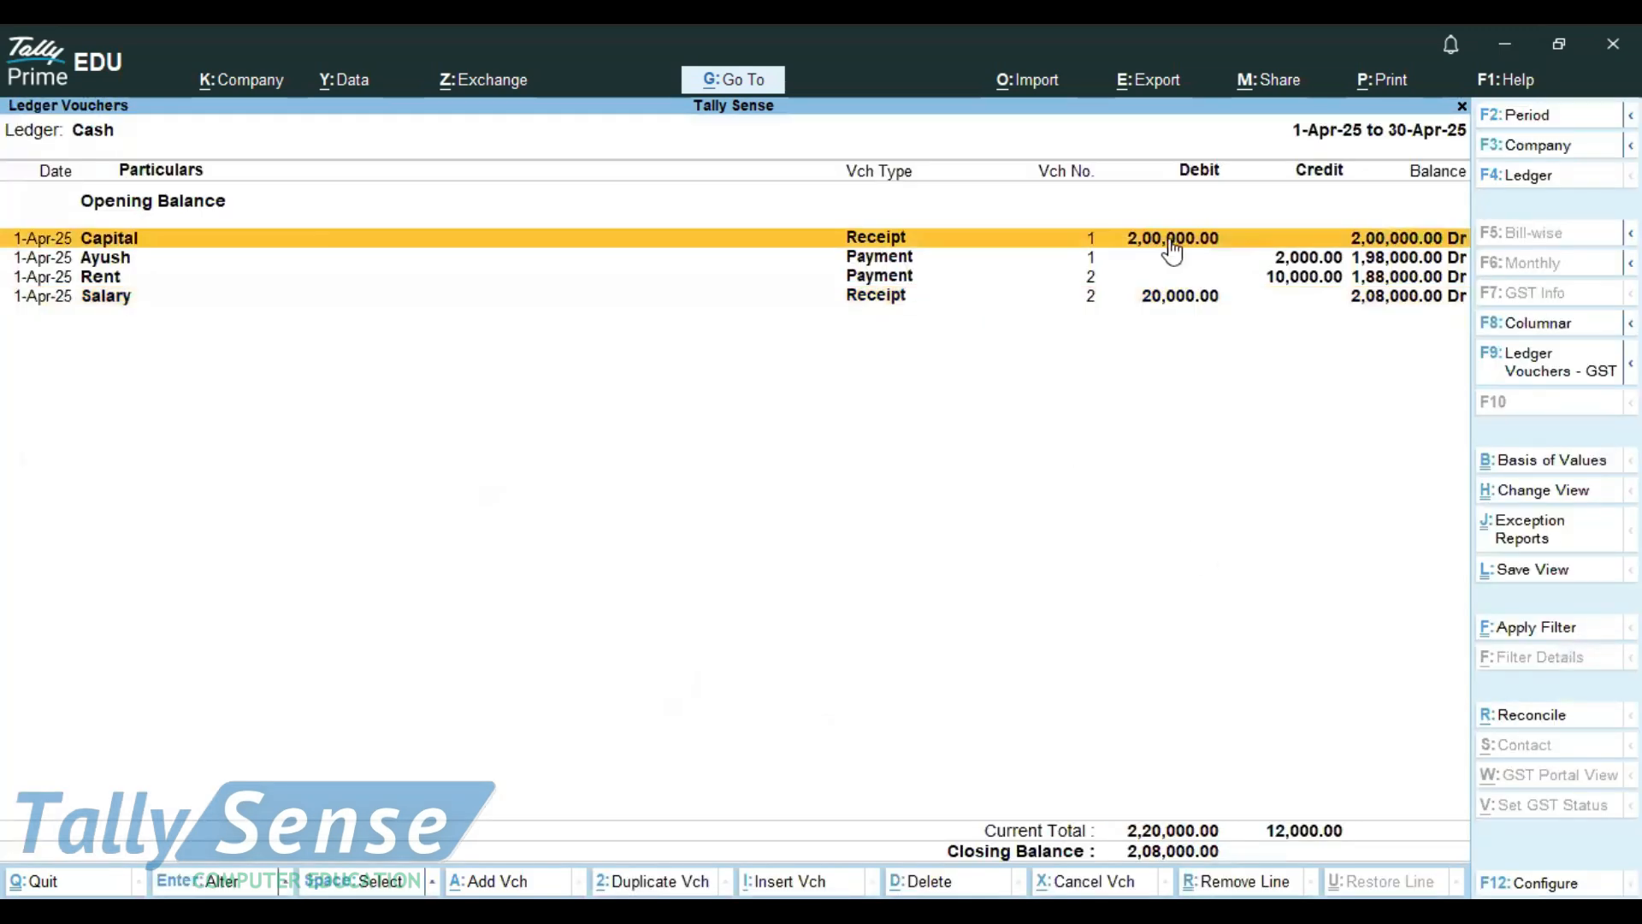
click(1384, 255)
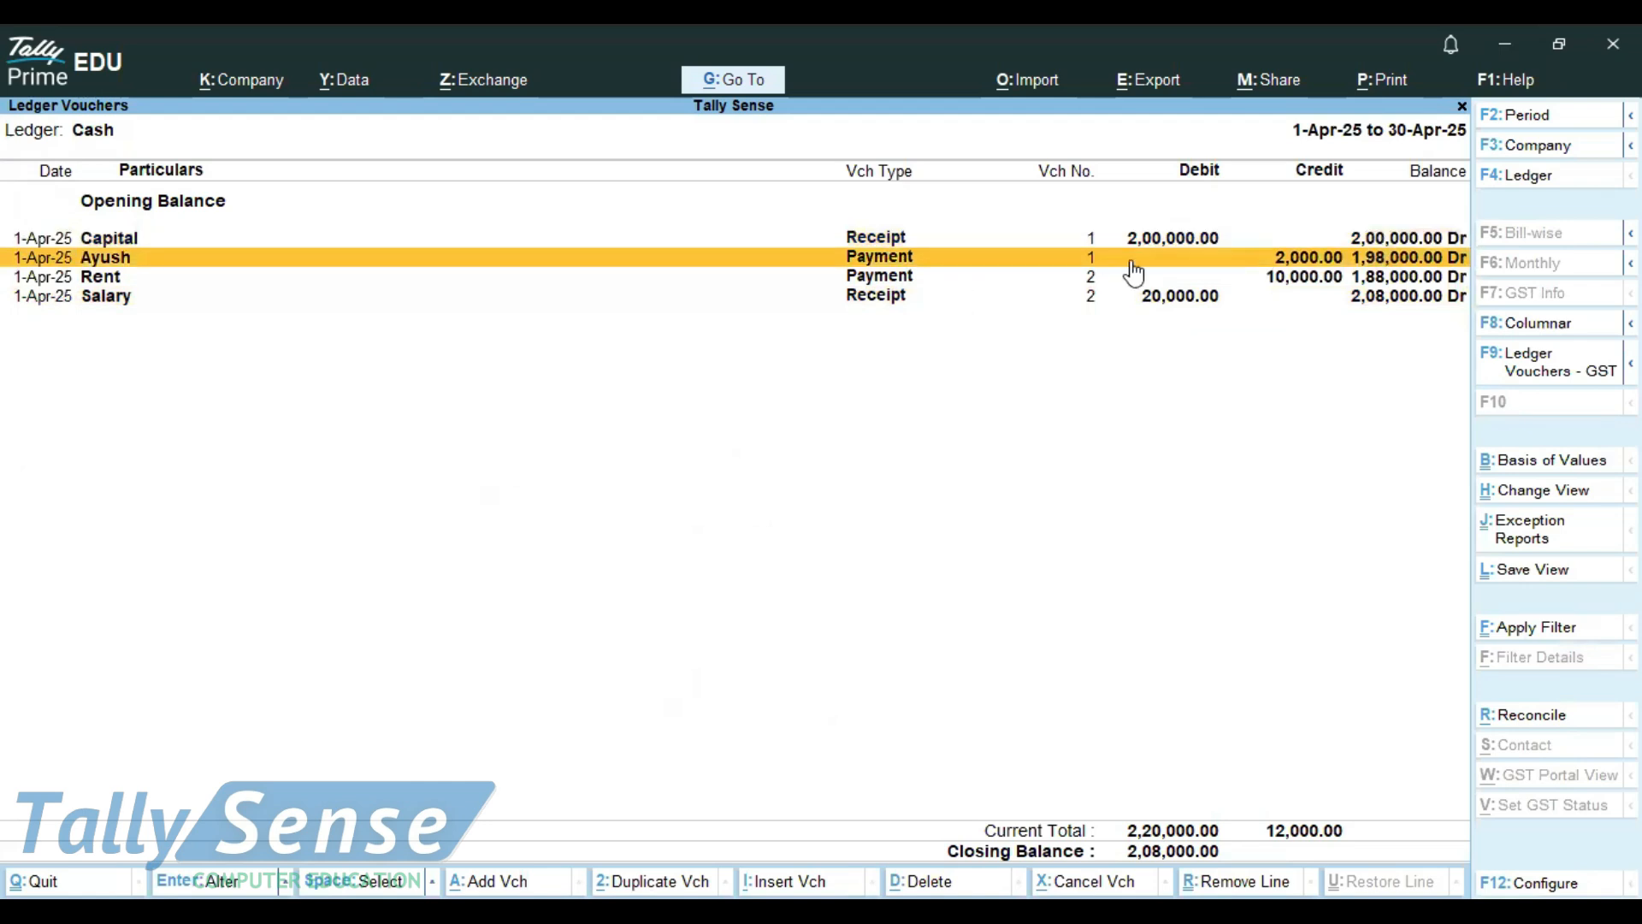
click(1374, 272)
click(1379, 264)
click(1231, 276)
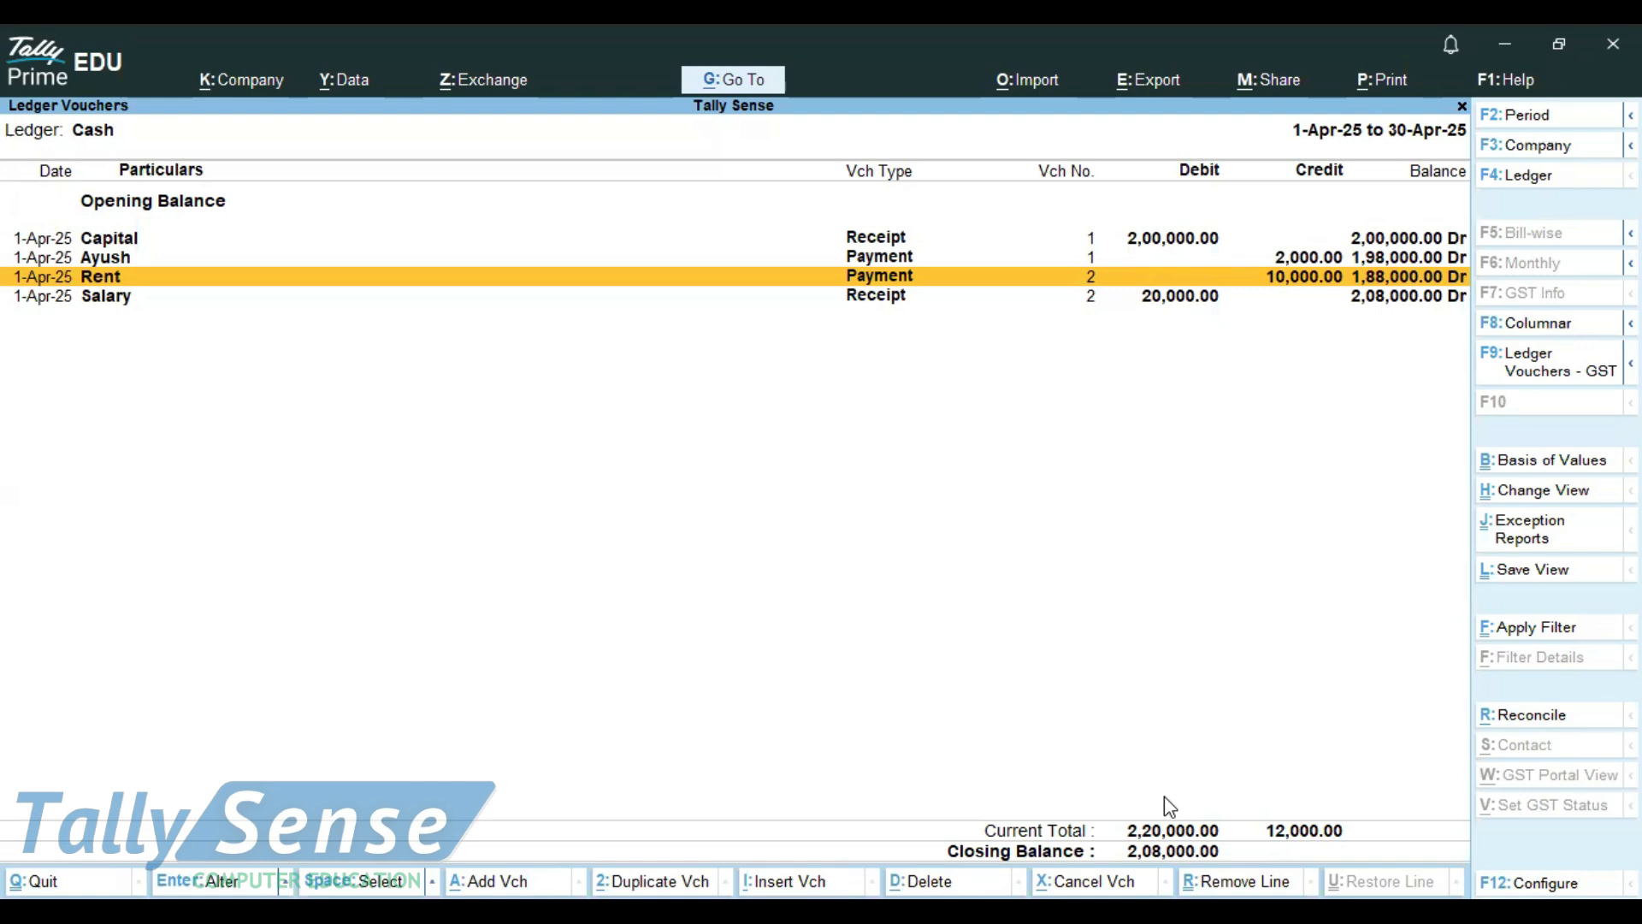
Switch to Notepad, maximize it, and add "ctrl+p-" after an empty line at the end of the shortcut notes
key(alt)
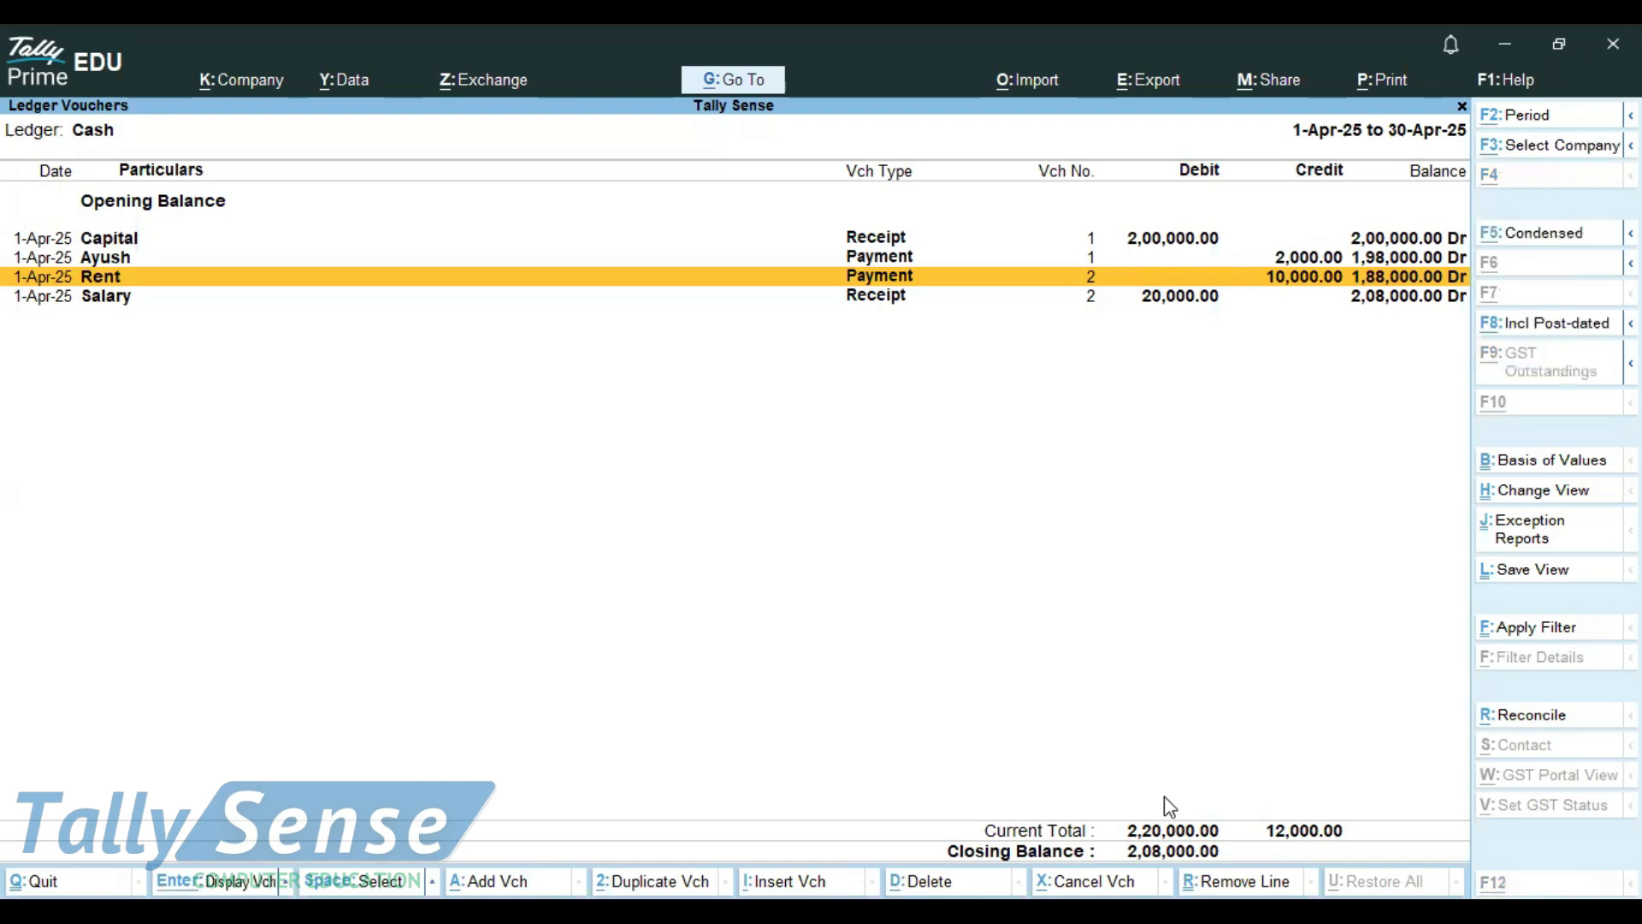
key(alt+Tab)
key(super+Up)
key(Down)
key(Down)
key(Down)
key(Down)
key(Down)
key(Down)
key(Down)
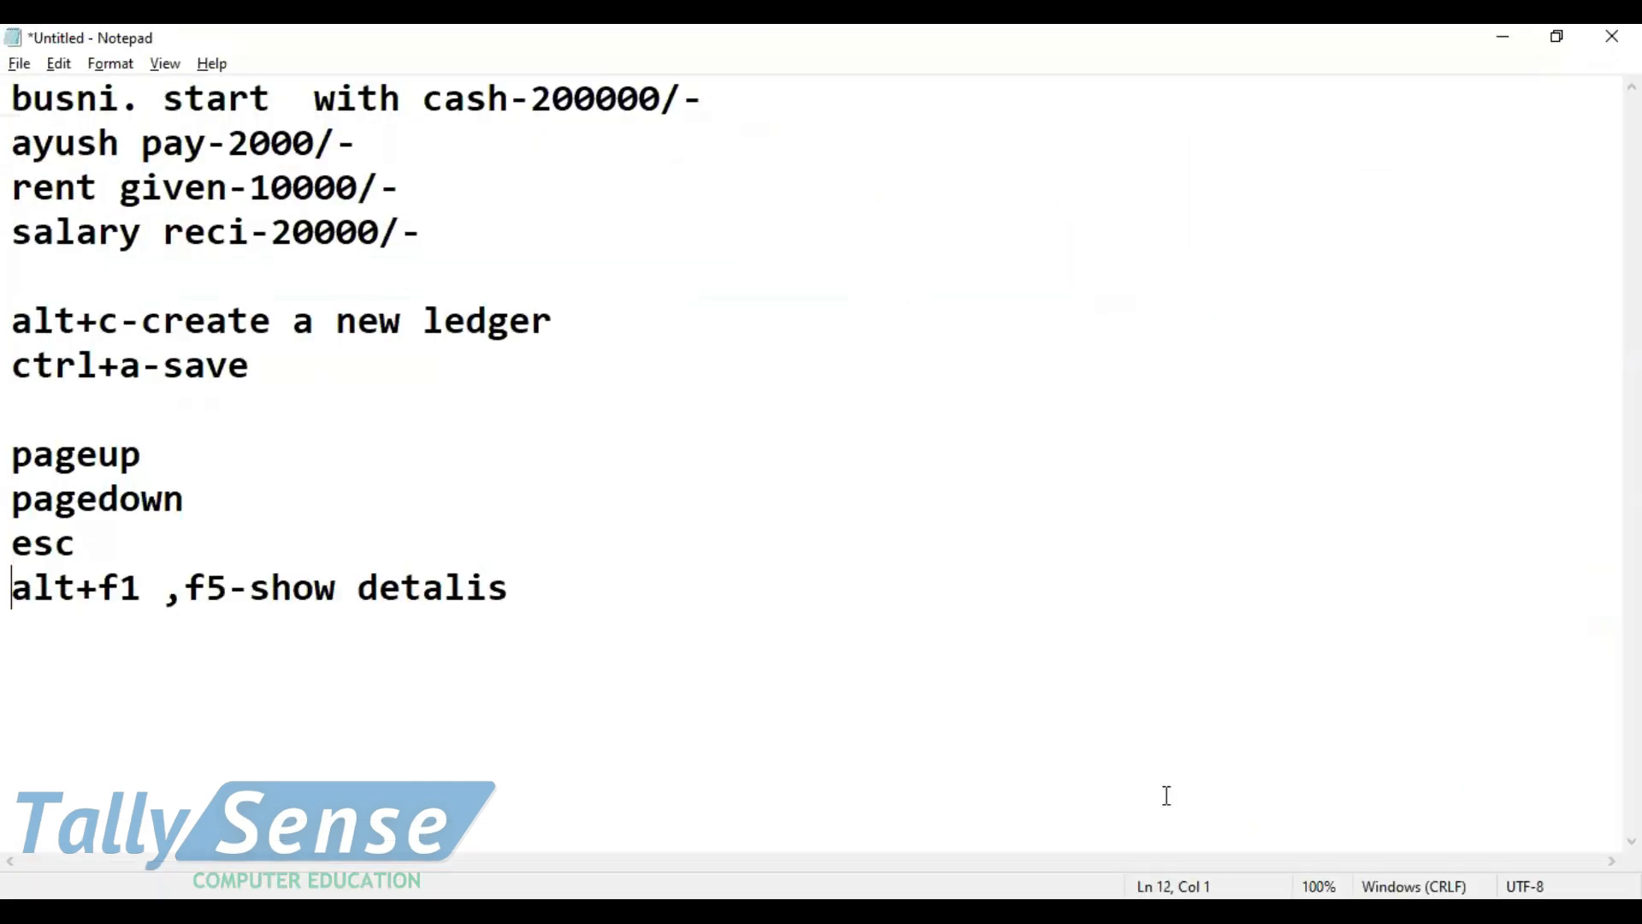
key(End)
key(Return)
key(Return)
text(ctrl+p-)
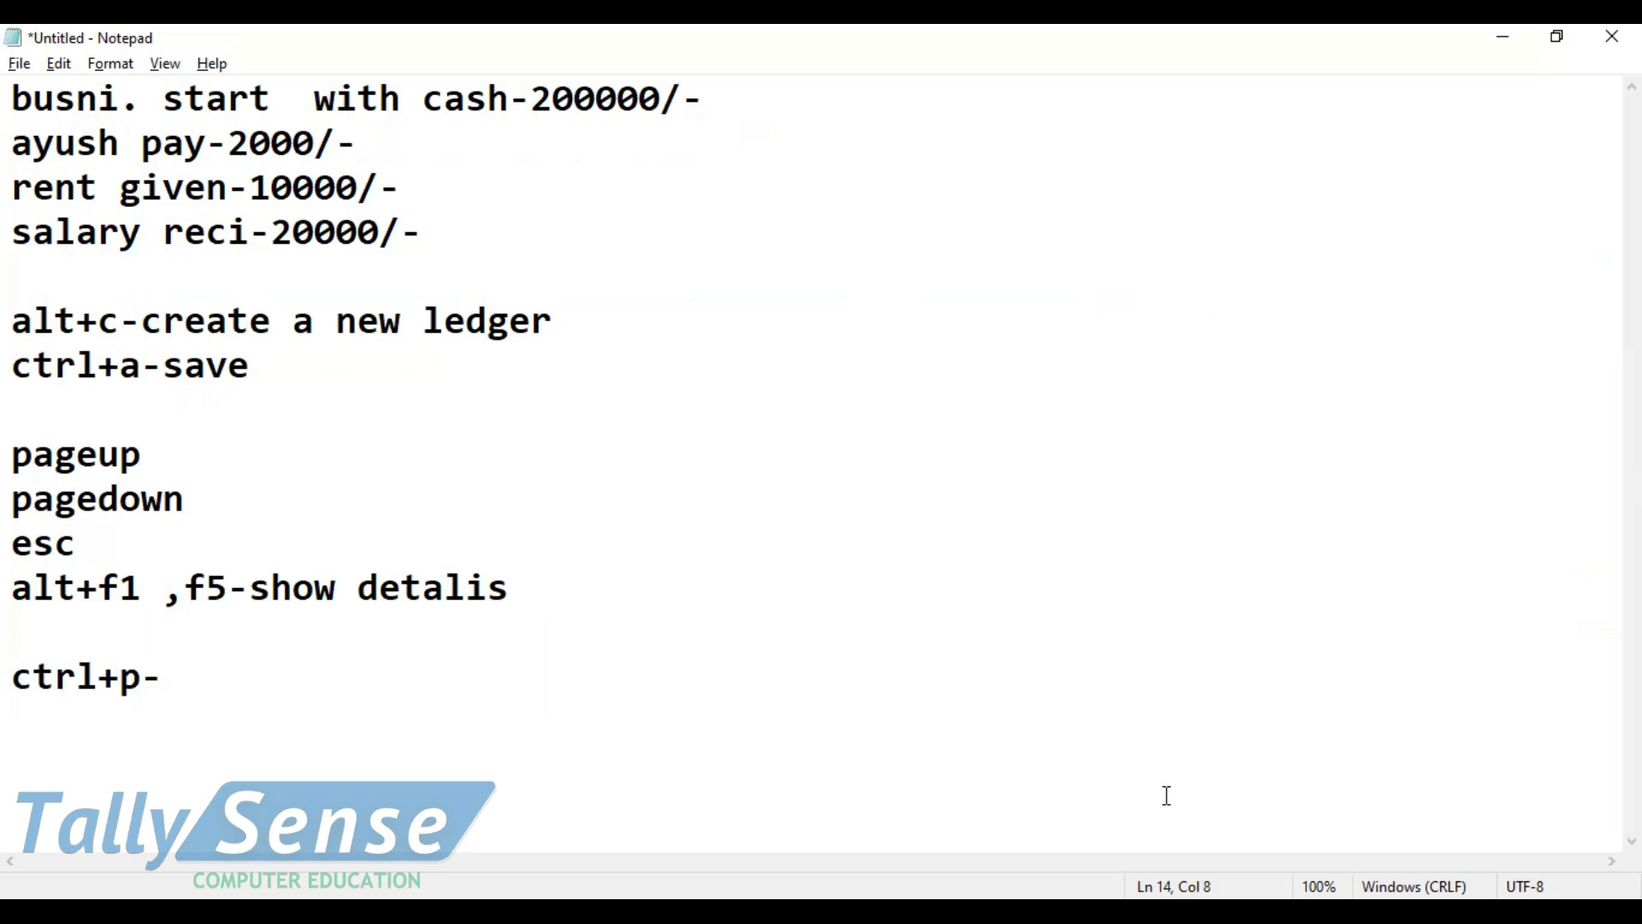
Return to TallyPrime and open the print preview of the Cash ledger vouchers report
key(alt+Tab)
key(ctrl+p)
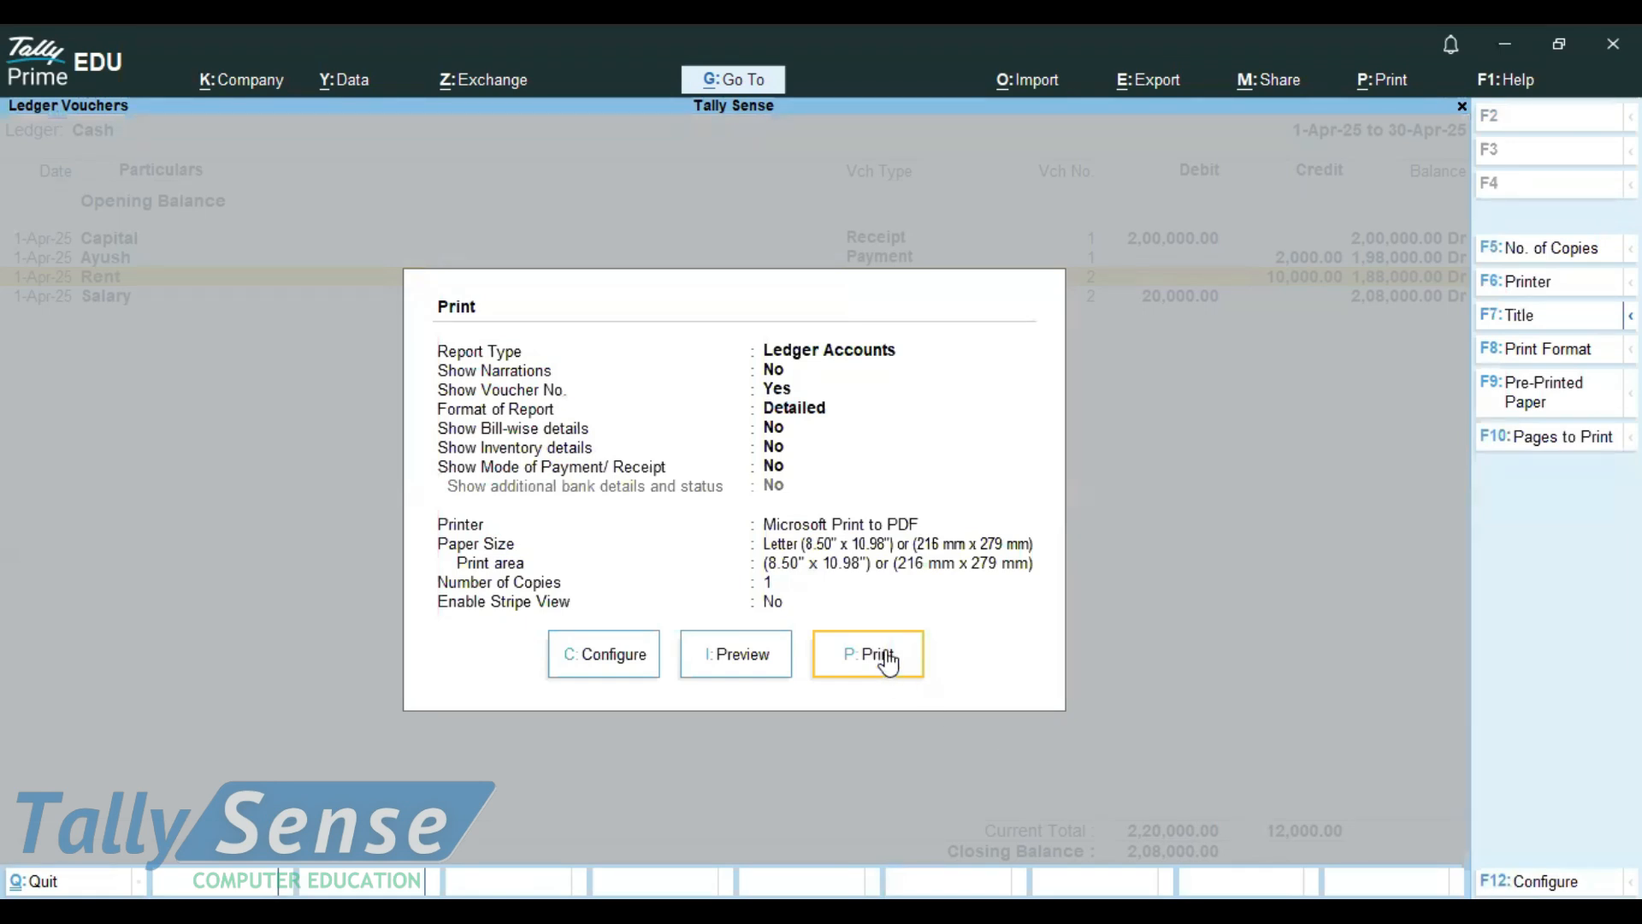
click(756, 666)
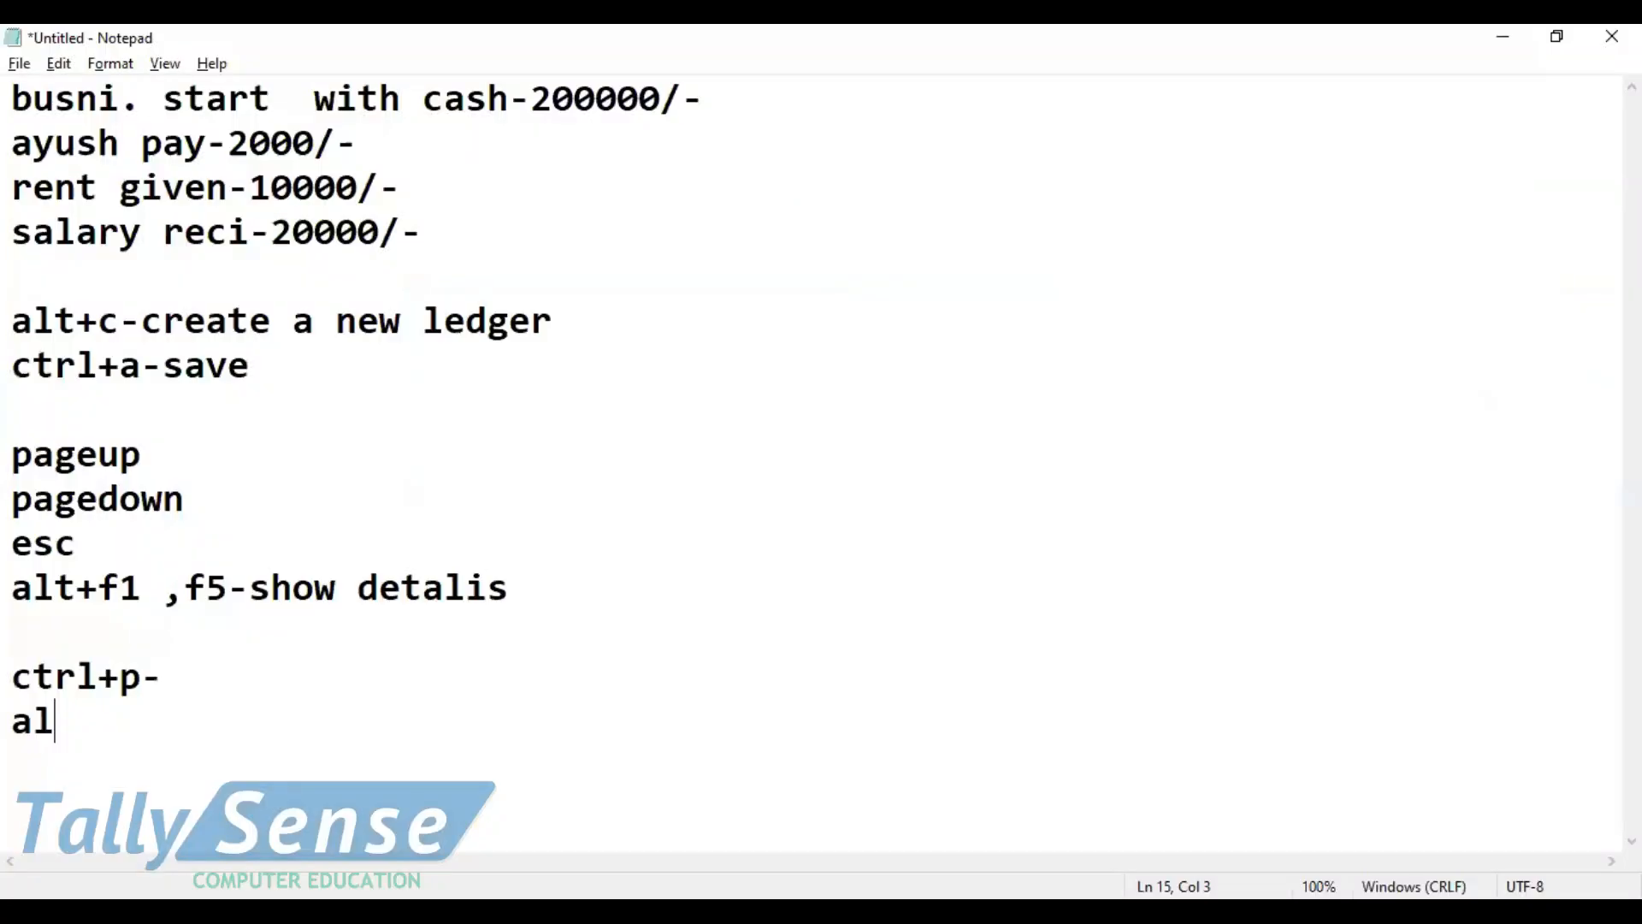
Switch to Notepad and add the line "alt+z-zoom" below "ctrl+p-"
text(+)
key(BackSpace)
text(t+z-zo)
text(om)
key(BackSpace)
text(o)
key(BackSpace)
text(m )
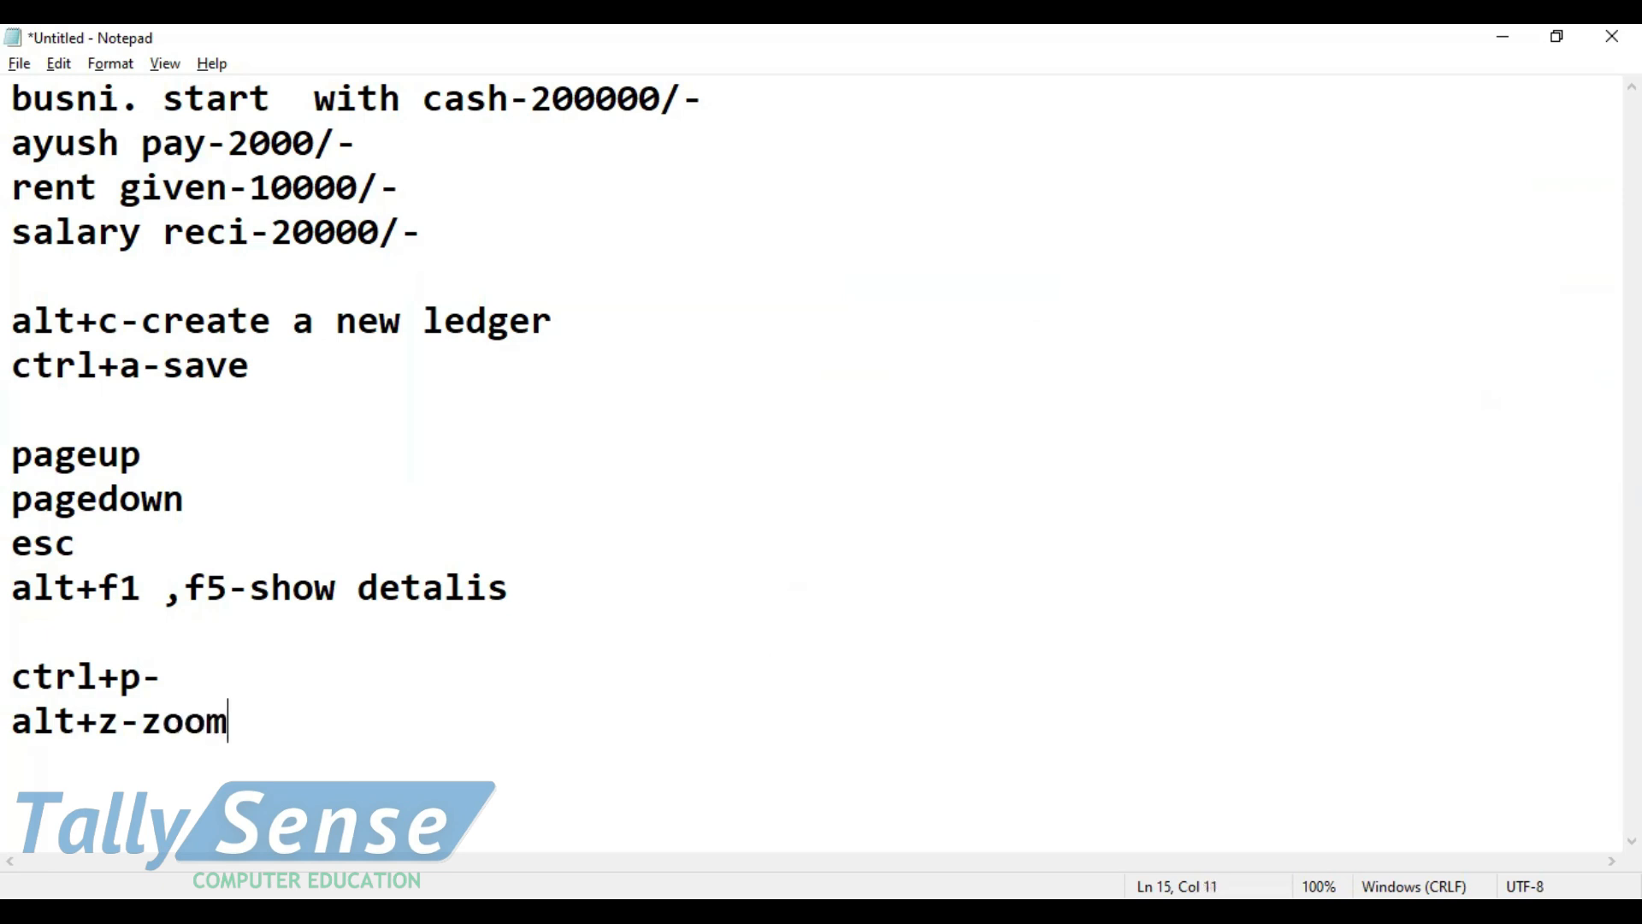
text(/f4)
Append " /f4" to the "alt+z-zoom" line and switch back to the print preview in TallyPrime
key(alt+Tab)
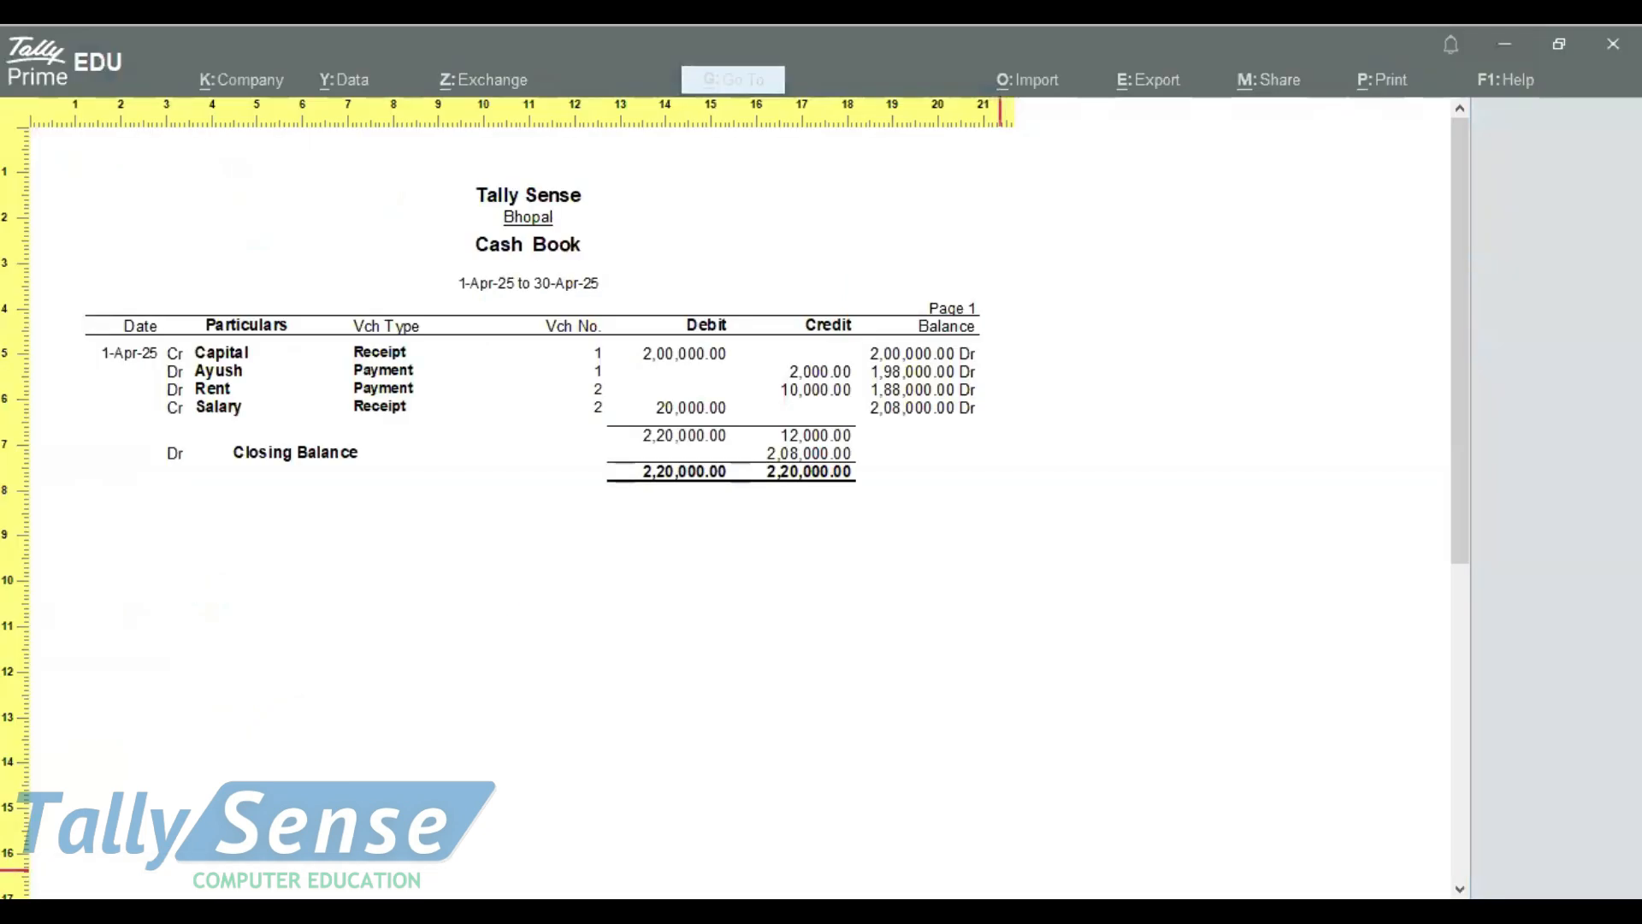
Zoom the Cash Book print preview in, check across the page width, and zoom out one level
key(plus)
key(plus)
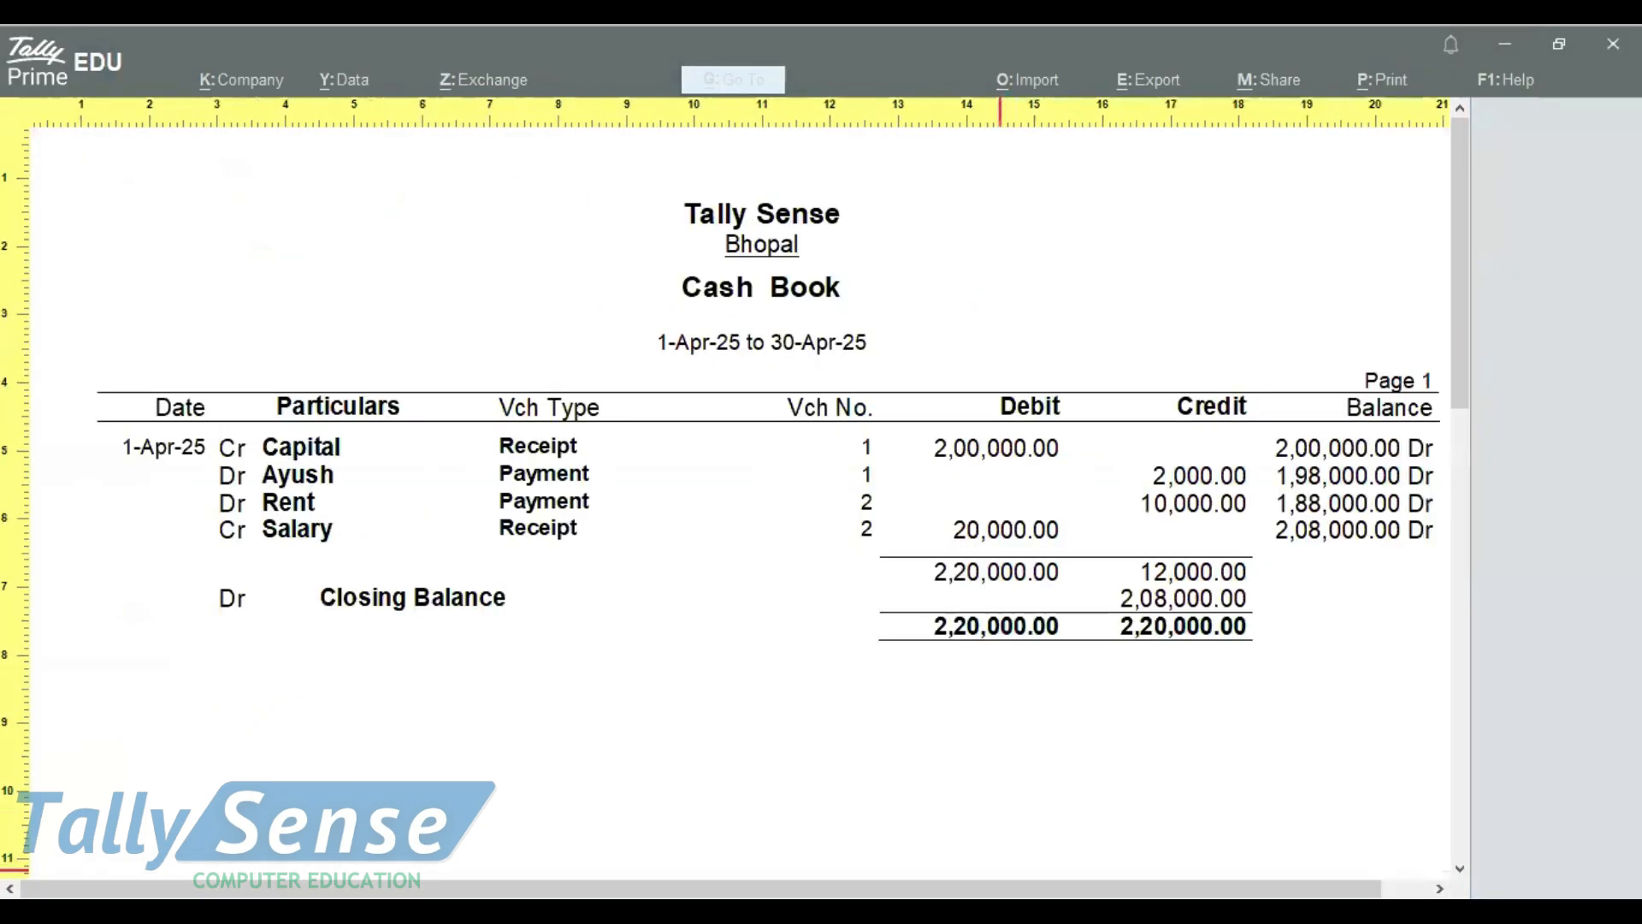
key(Right)
key(Left)
key(minus)
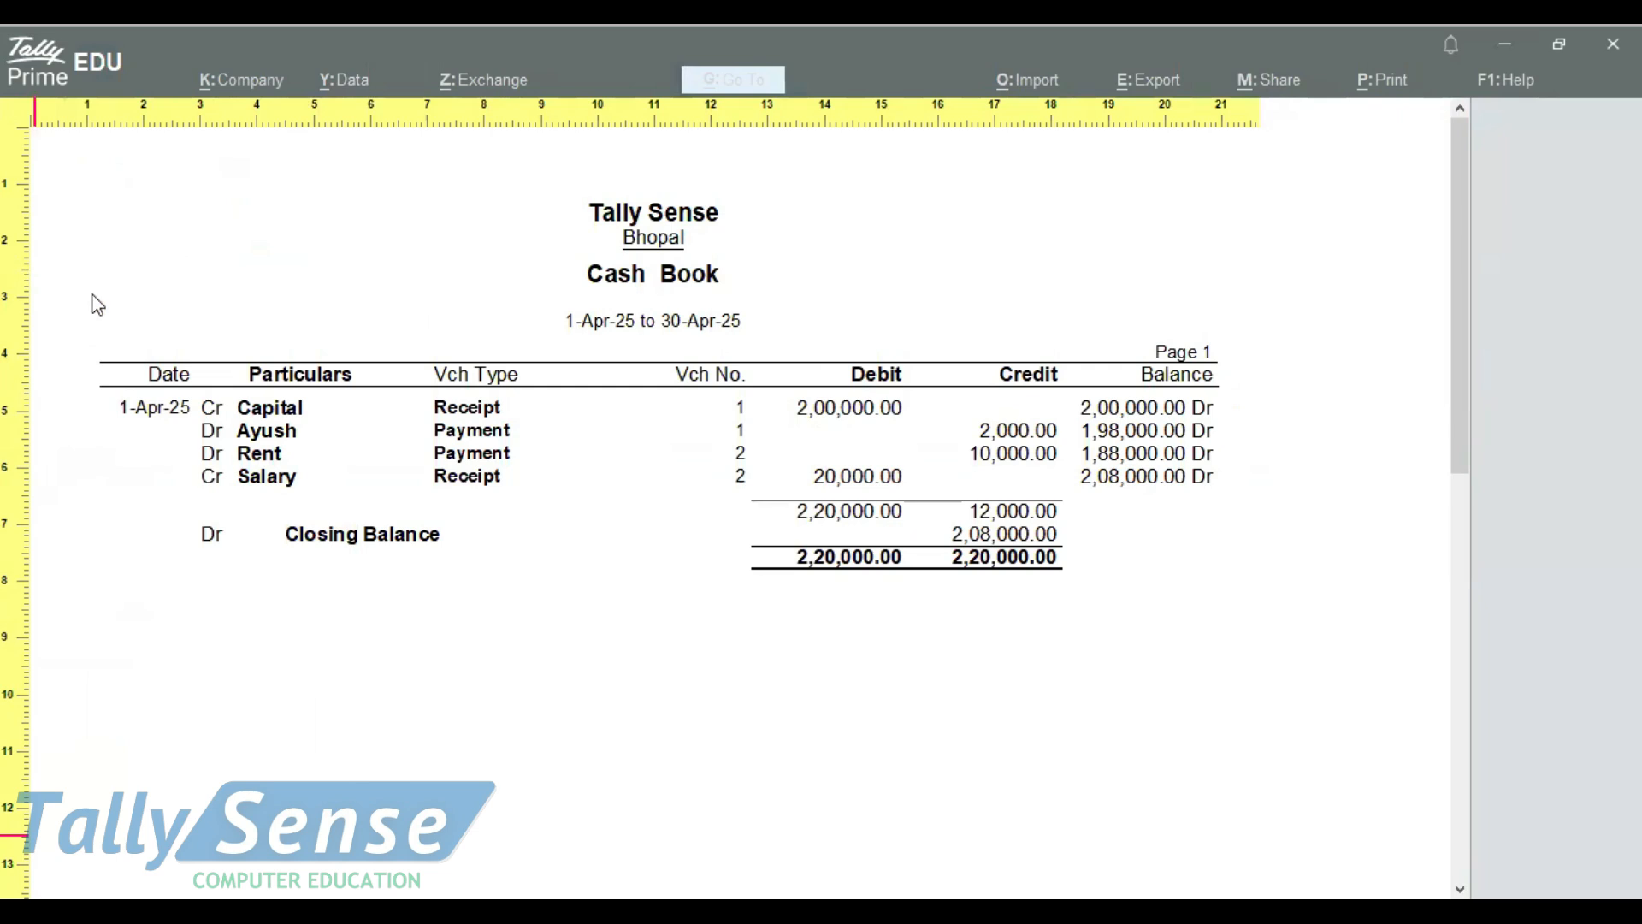
Examine the Cash Book preview's company heading, report period, column headings, debit and credit amounts, totals and closing balance
mouse_move(819, 186)
mouse_down()
mouse_move(633, 214)
mouse_move(736, 220)
mouse_up()
mouse_move(631, 219)
mouse_down()
mouse_move(723, 230)
mouse_move(655, 221)
mouse_up()
mouse_move(563, 264)
mouse_down()
mouse_move(771, 250)
mouse_move(719, 285)
mouse_move(548, 288)
mouse_move(582, 347)
mouse_move(755, 349)
mouse_move(808, 287)
mouse_up()
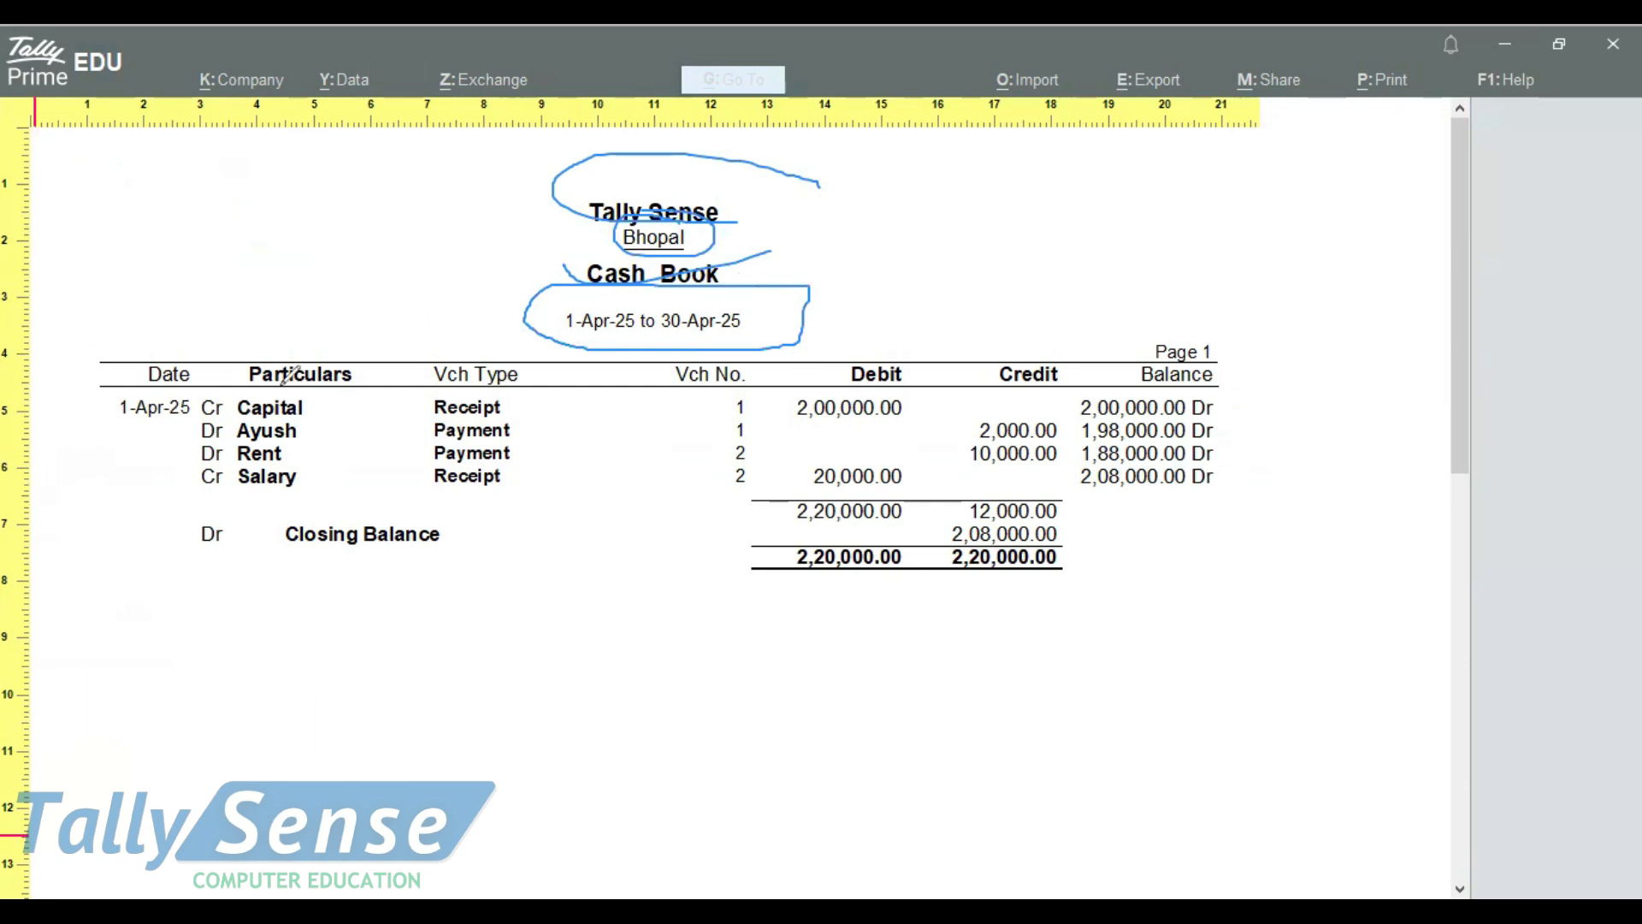
mouse_move(105, 417)
mouse_down()
mouse_move(192, 367)
mouse_move(368, 348)
mouse_move(495, 378)
mouse_move(509, 364)
mouse_up()
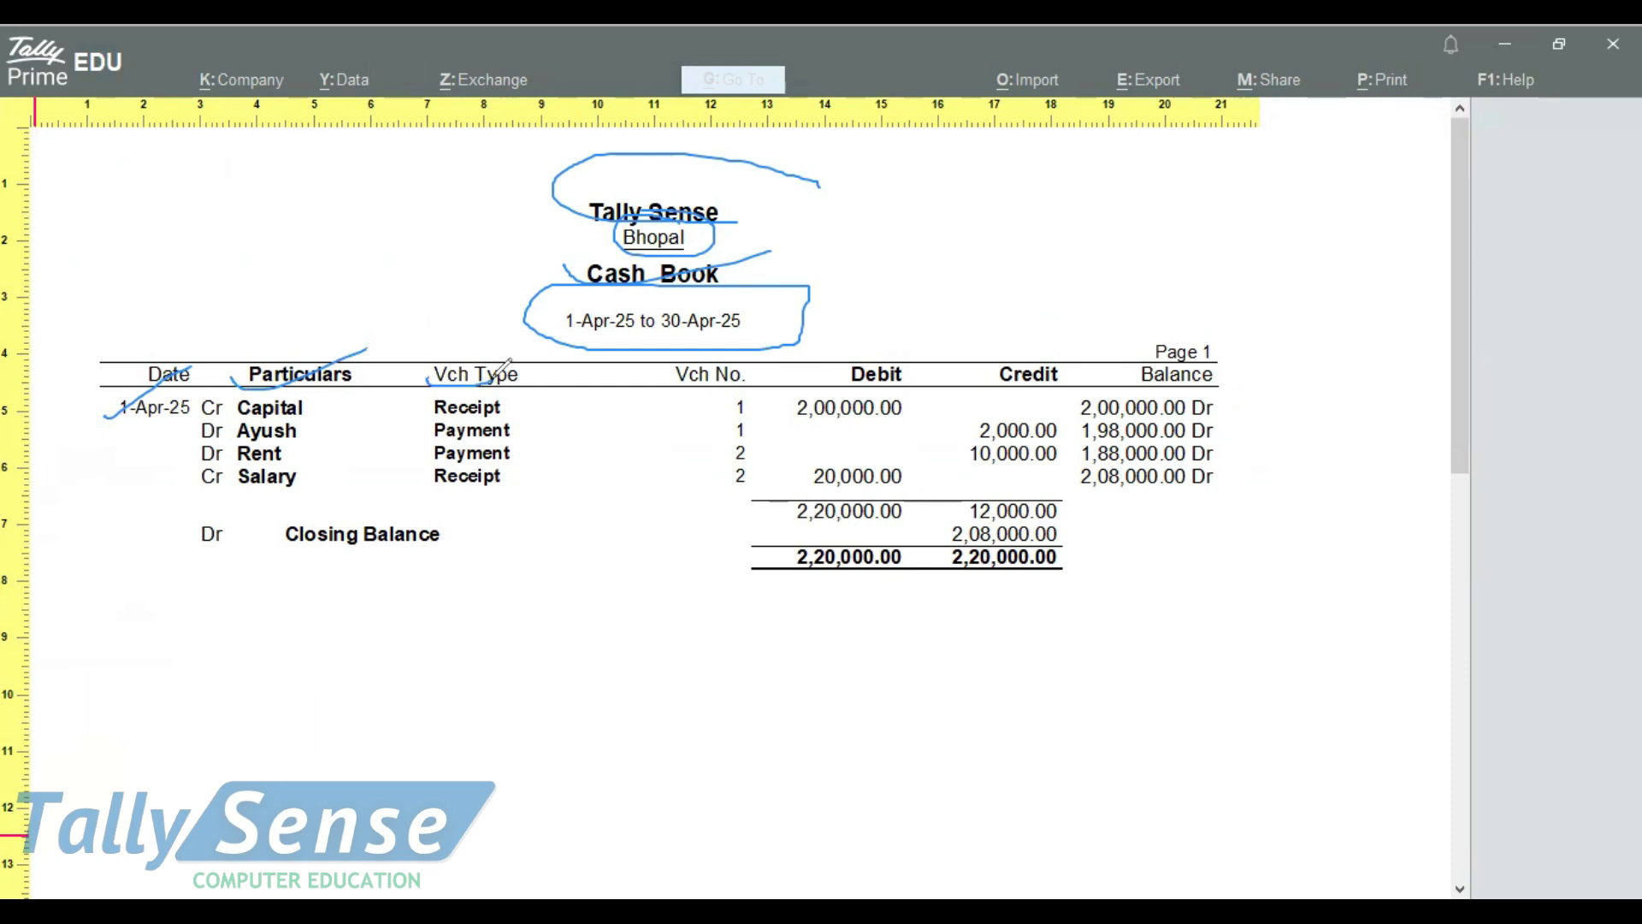
drag(664, 382, 731, 357)
mouse_move(887, 356)
mouse_down()
mouse_move(834, 372)
mouse_move(770, 470)
mouse_move(928, 466)
mouse_move(806, 361)
mouse_up()
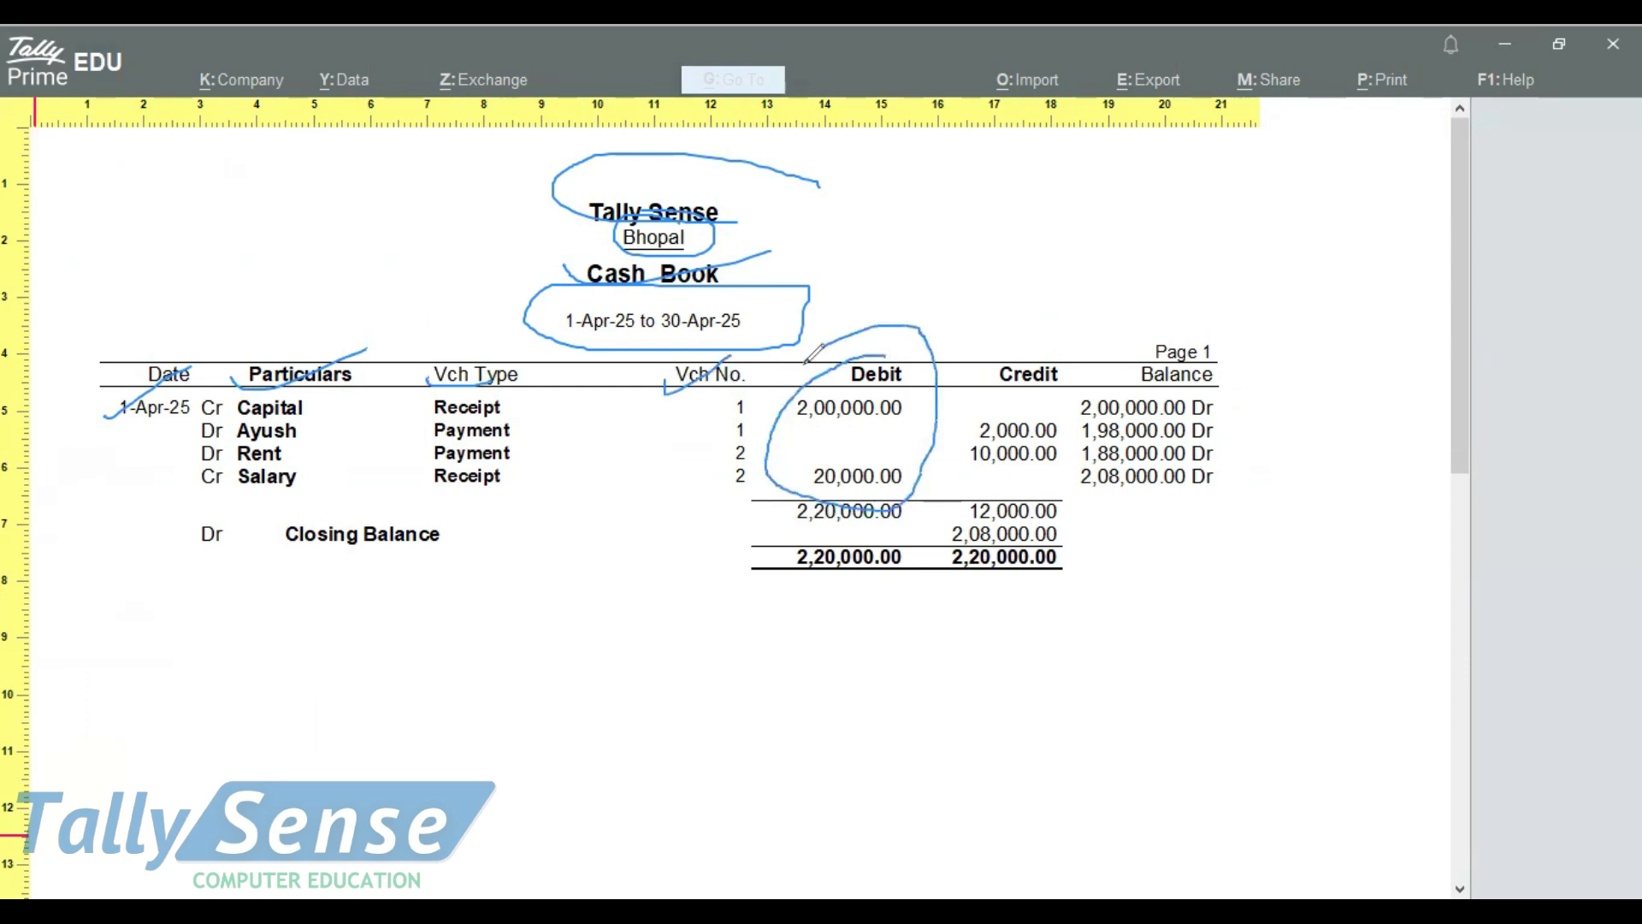
mouse_move(1042, 358)
mouse_down()
mouse_move(982, 479)
mouse_move(1069, 393)
mouse_move(1037, 361)
mouse_up()
mouse_move(732, 557)
mouse_down()
mouse_move(745, 578)
mouse_move(855, 547)
mouse_up()
drag(1070, 534, 1236, 531)
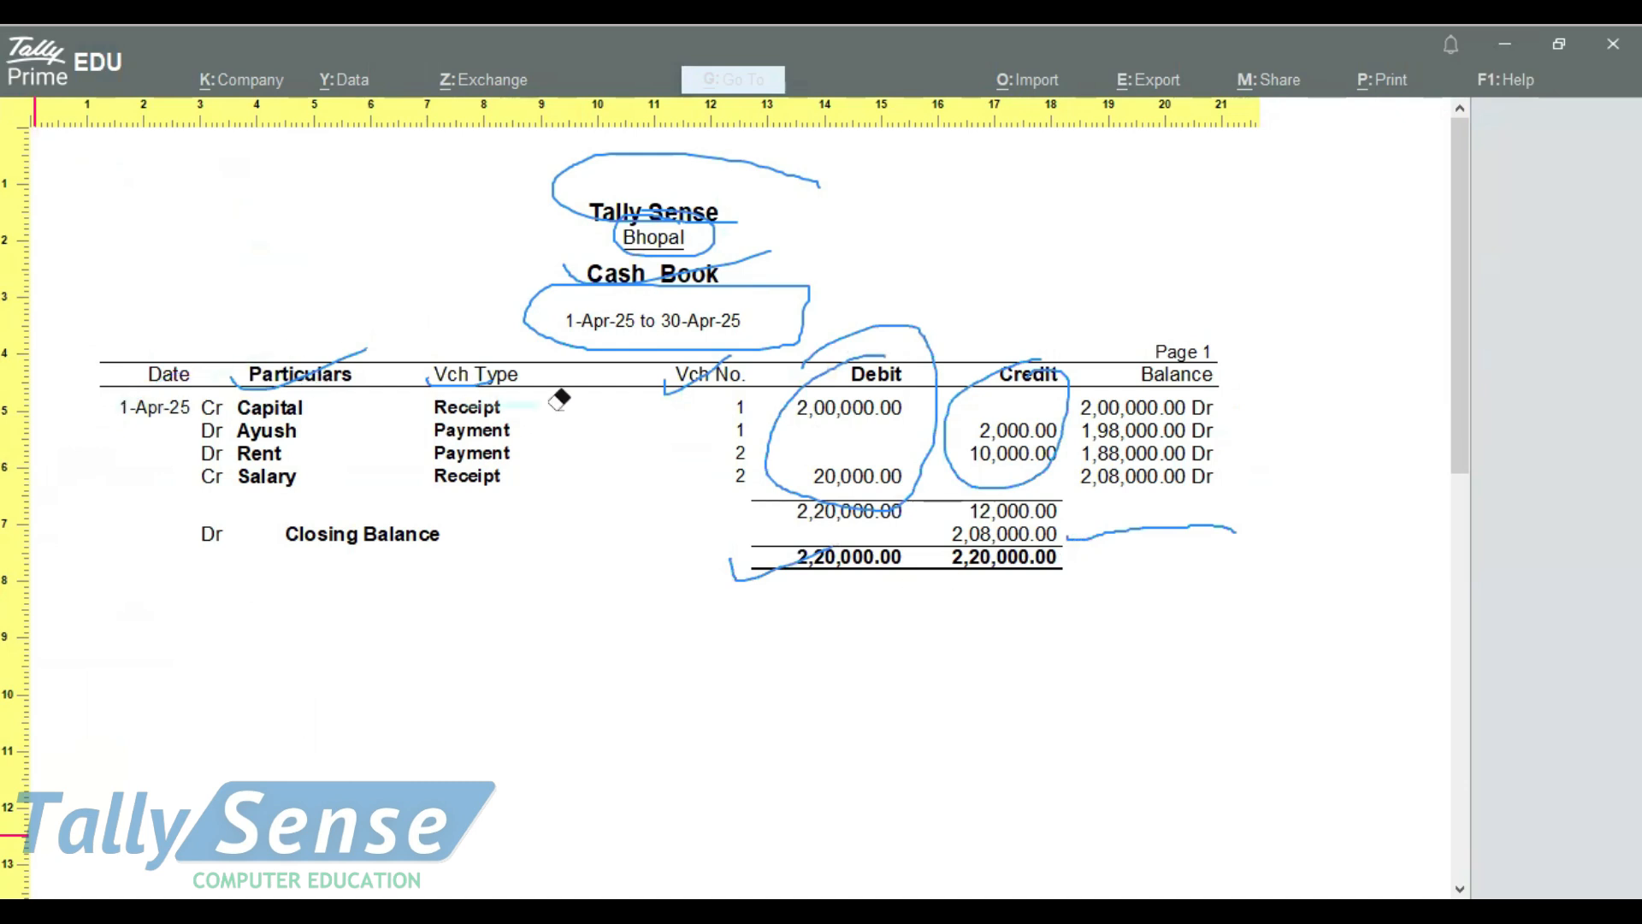
mouse_move(442, 429)
mouse_down()
mouse_move(1043, 541)
mouse_move(548, 586)
mouse_move(727, 317)
mouse_move(422, 374)
mouse_move(957, 312)
mouse_move(561, 249)
mouse_move(799, 175)
mouse_move(557, 216)
mouse_up()
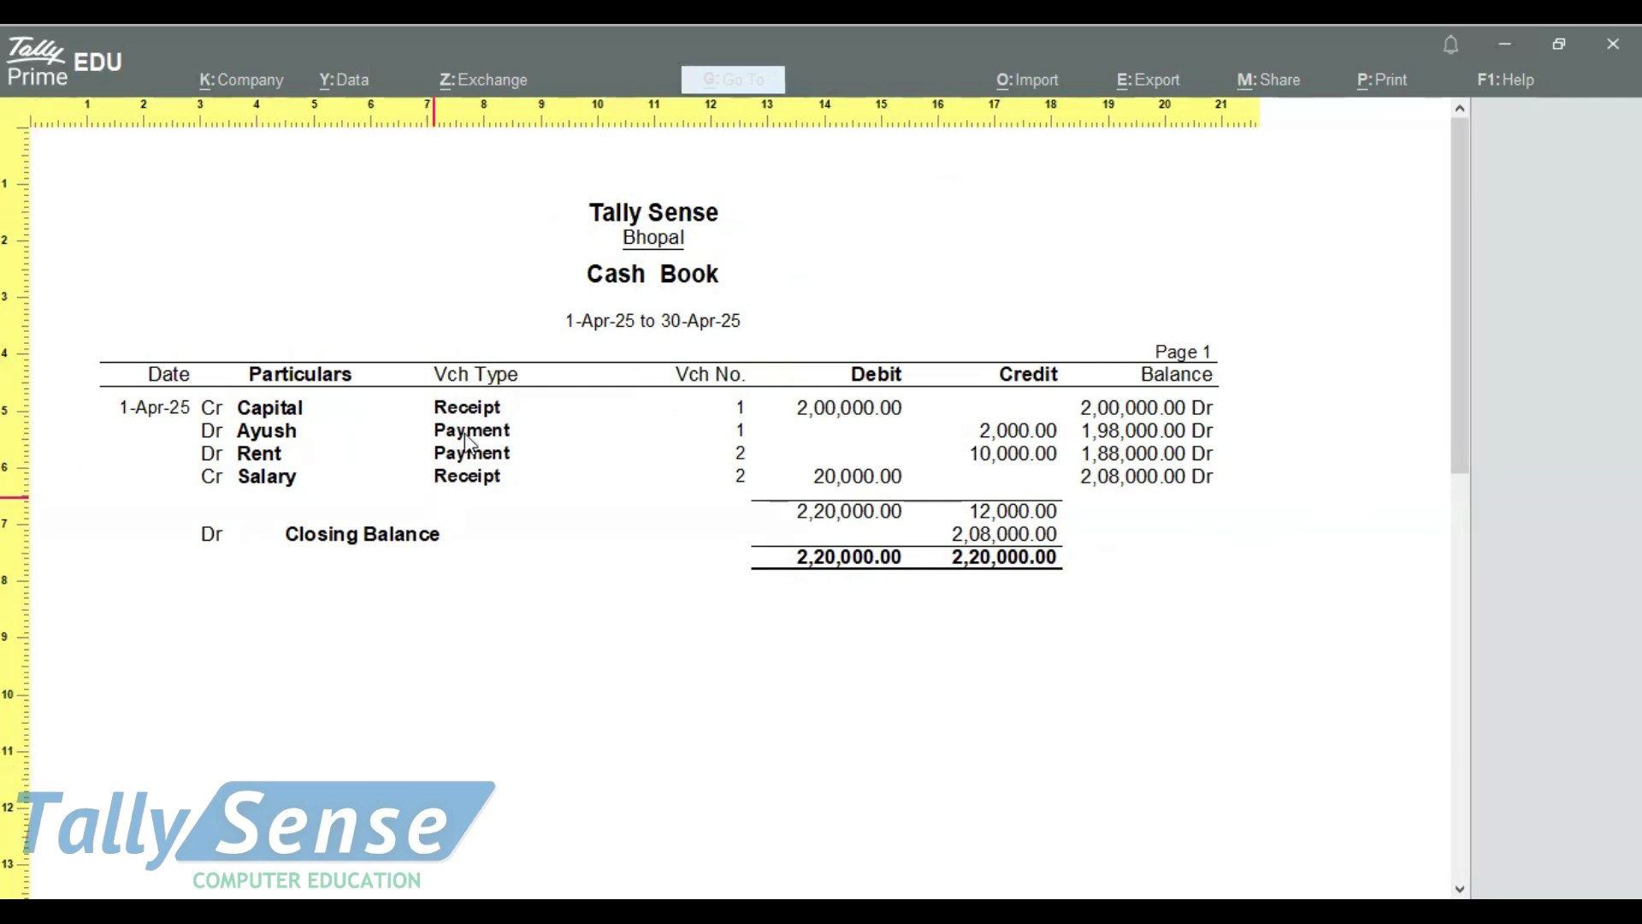
Close the Cash Book print preview and its underlying reports to return to the Gateway of Tally
key(Escape)
key(Escape)
key(Escape)
key(Escape)
key(Escape)
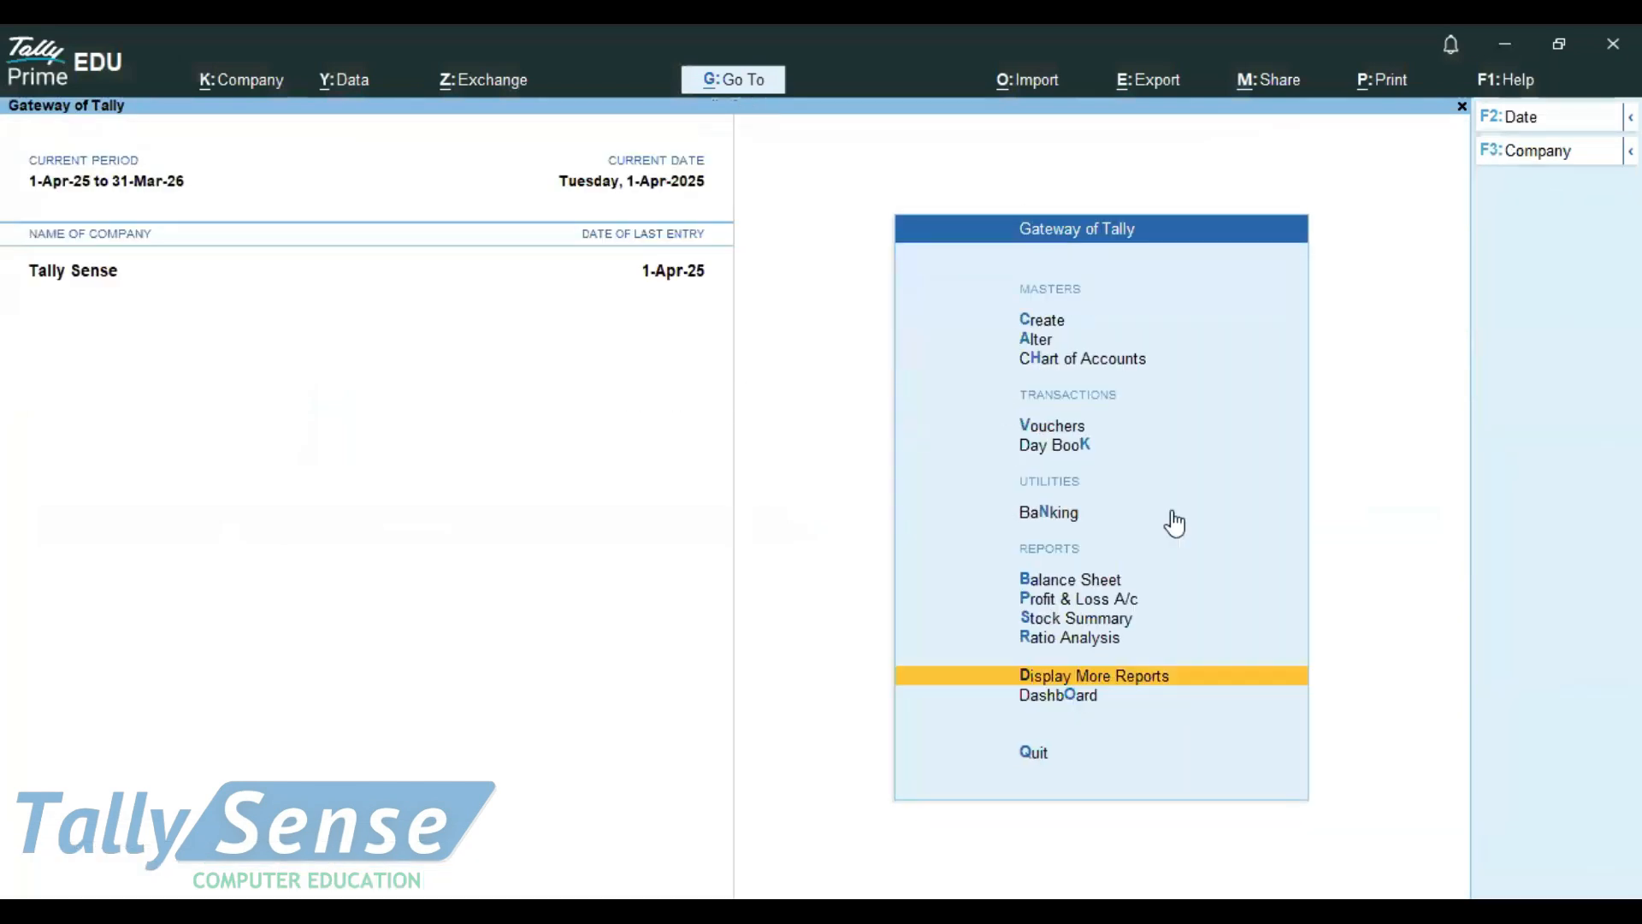
Open the Cash/Bank Book(s) summary from the Account Books reports
click(1105, 678)
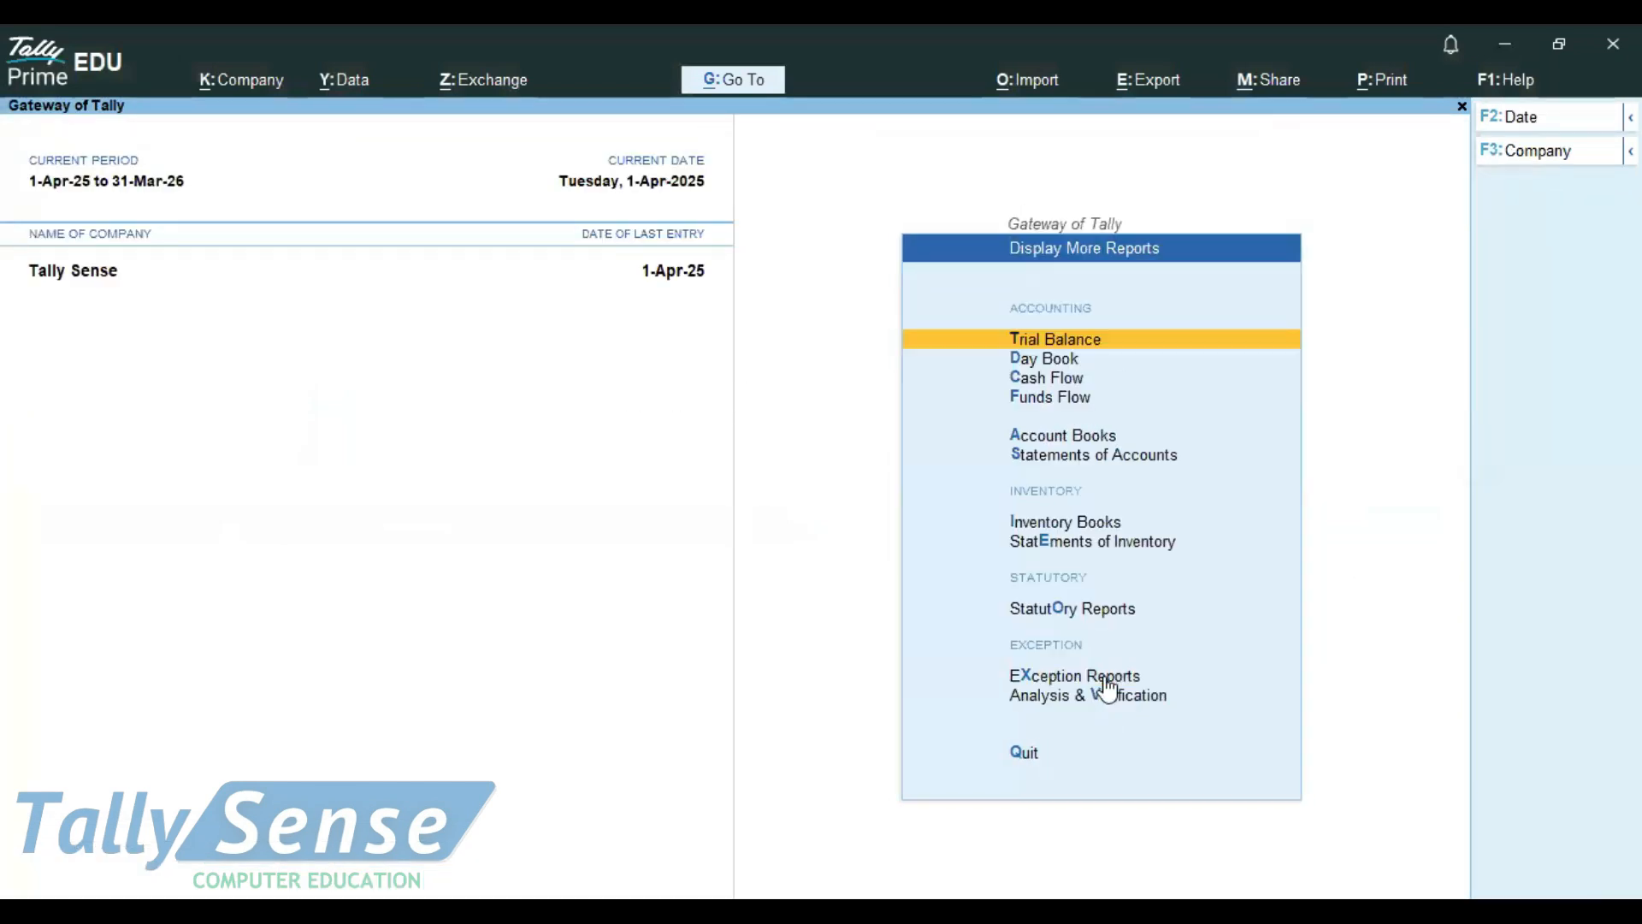
key(Down)
key(Down)
key(Down)
key(Down)
key(Down)
key(Down)
key(Down)
key(Down)
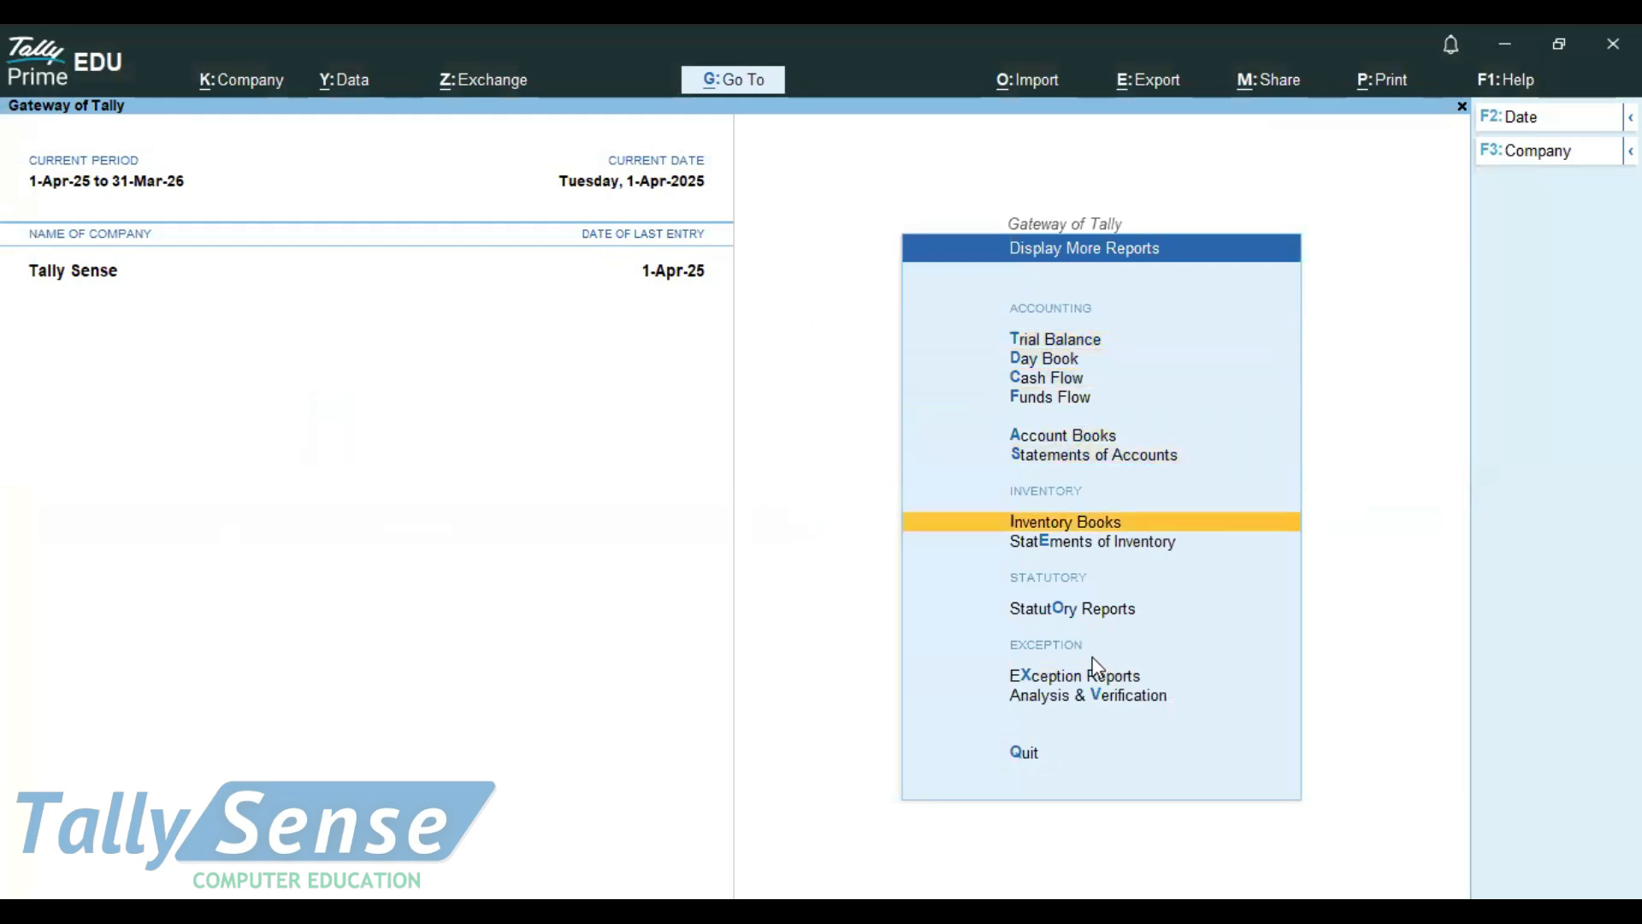
key(Up)
key(Up)
key(Up)
key(Up)
key(Up)
key(Down)
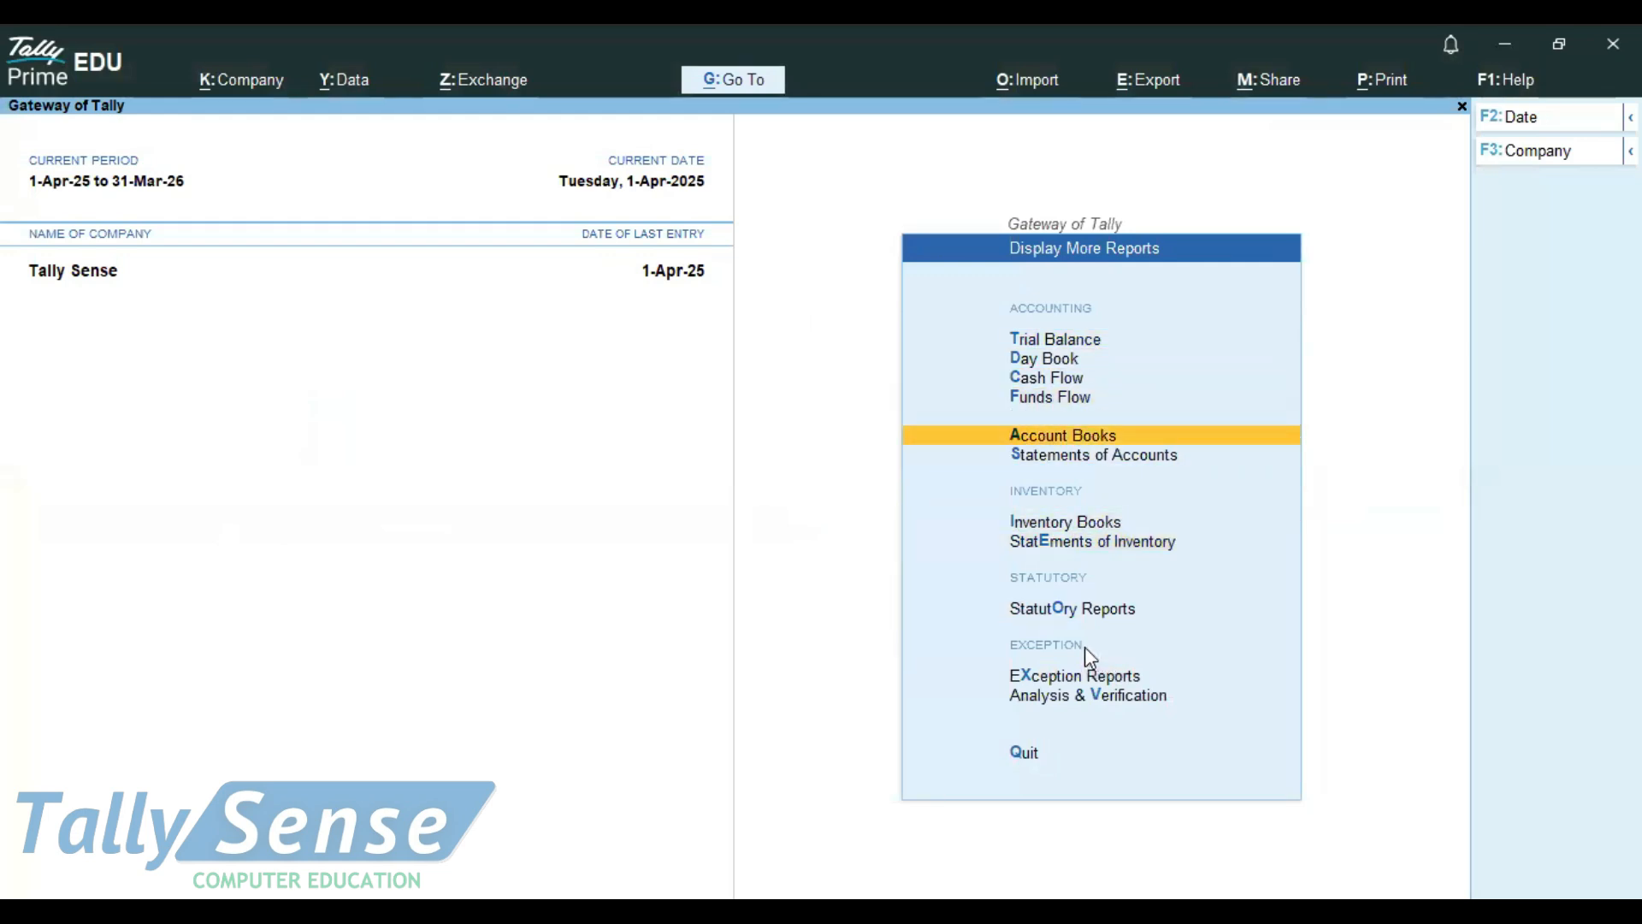
click(1049, 434)
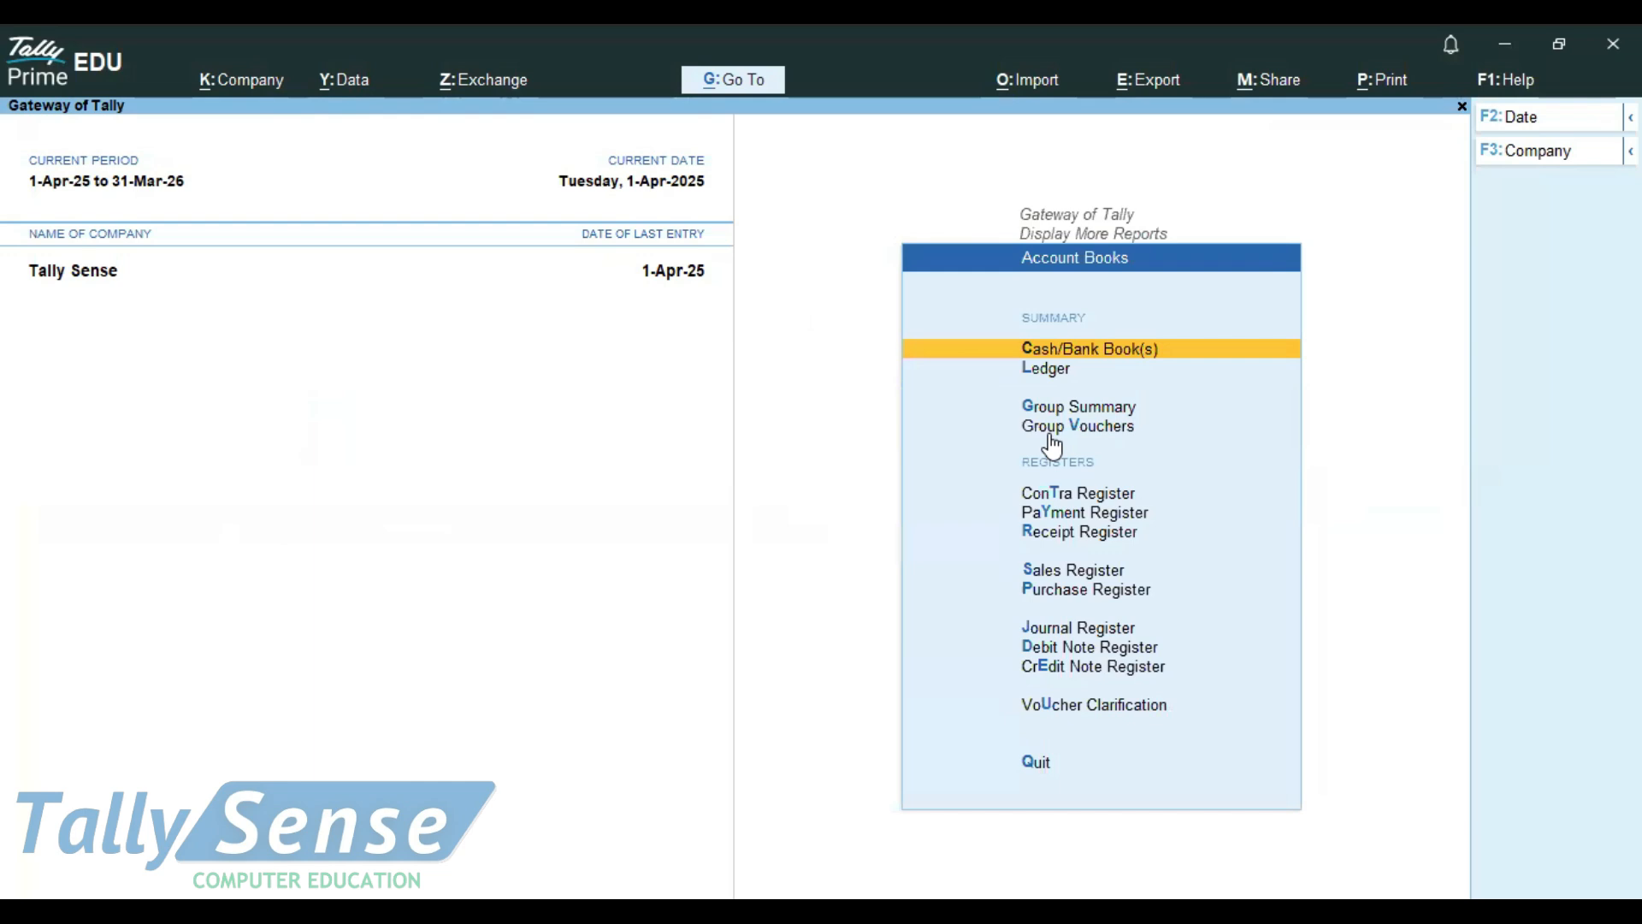
key(Down)
key(Up)
key(Return)
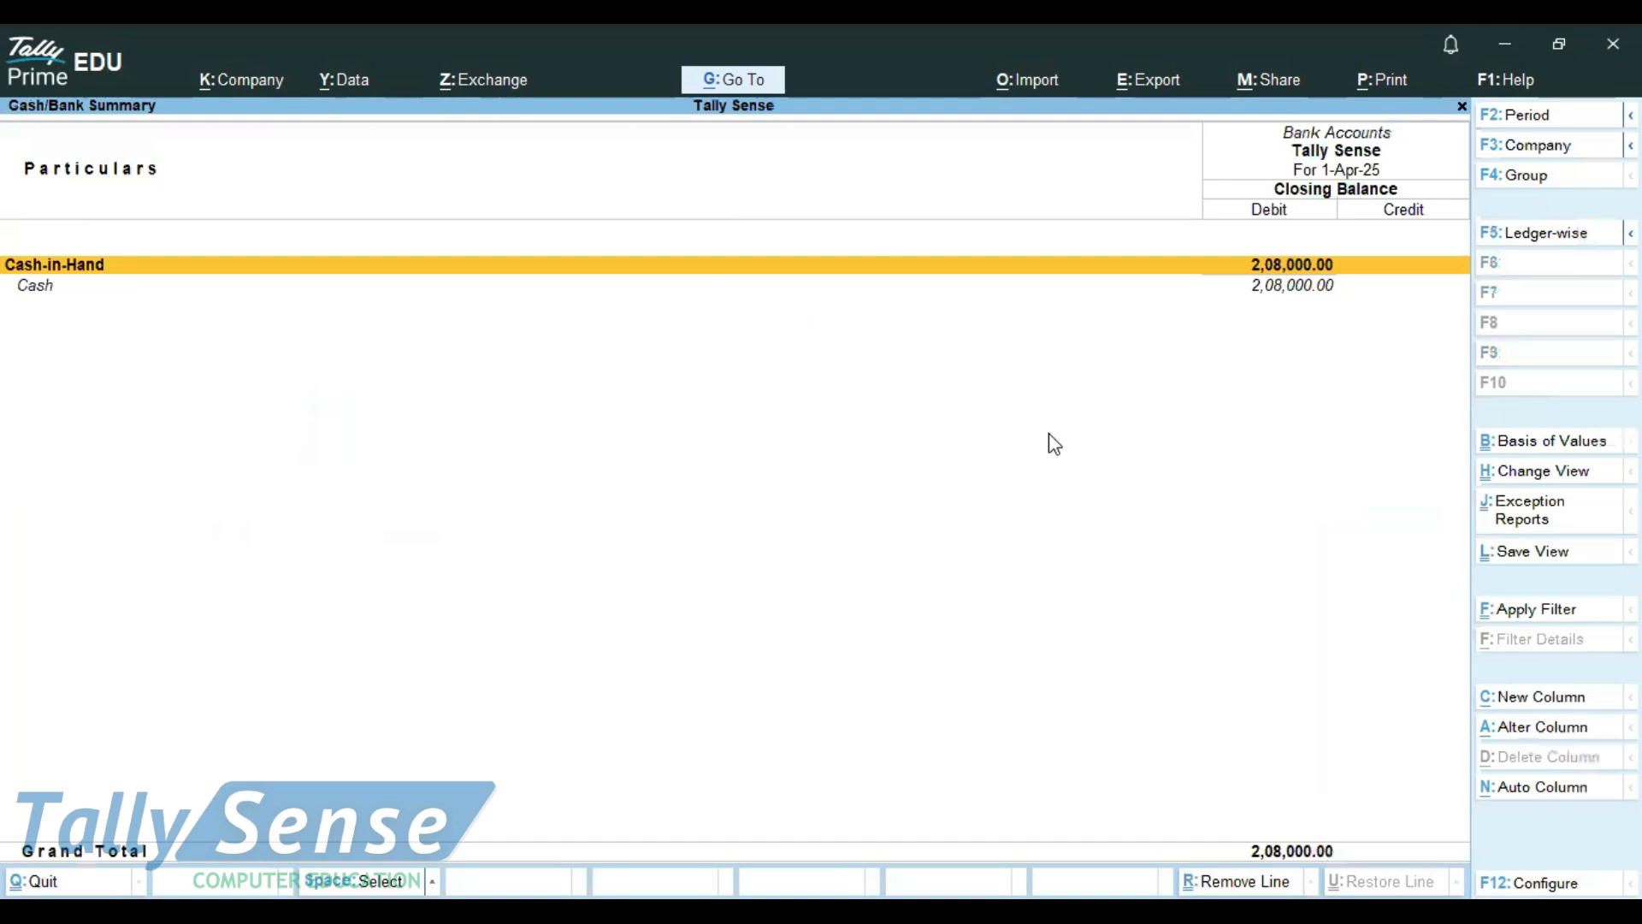
Drill down from Cash-in-Hand through the Cash ledger to its April vouchers
key(Return)
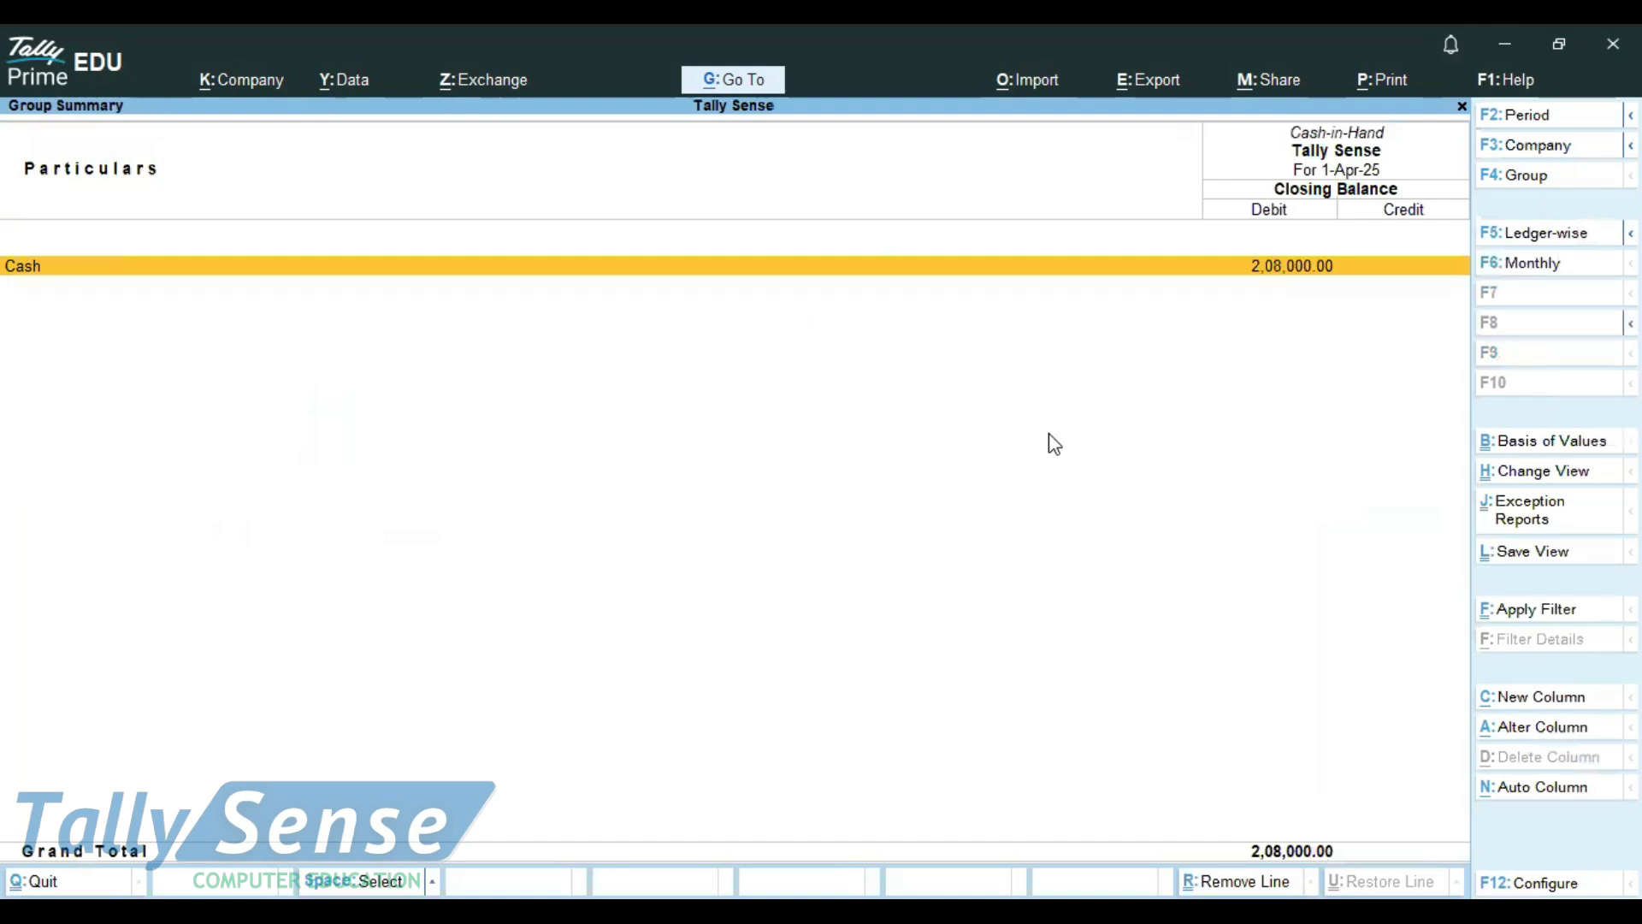
key(Return)
key(Return)
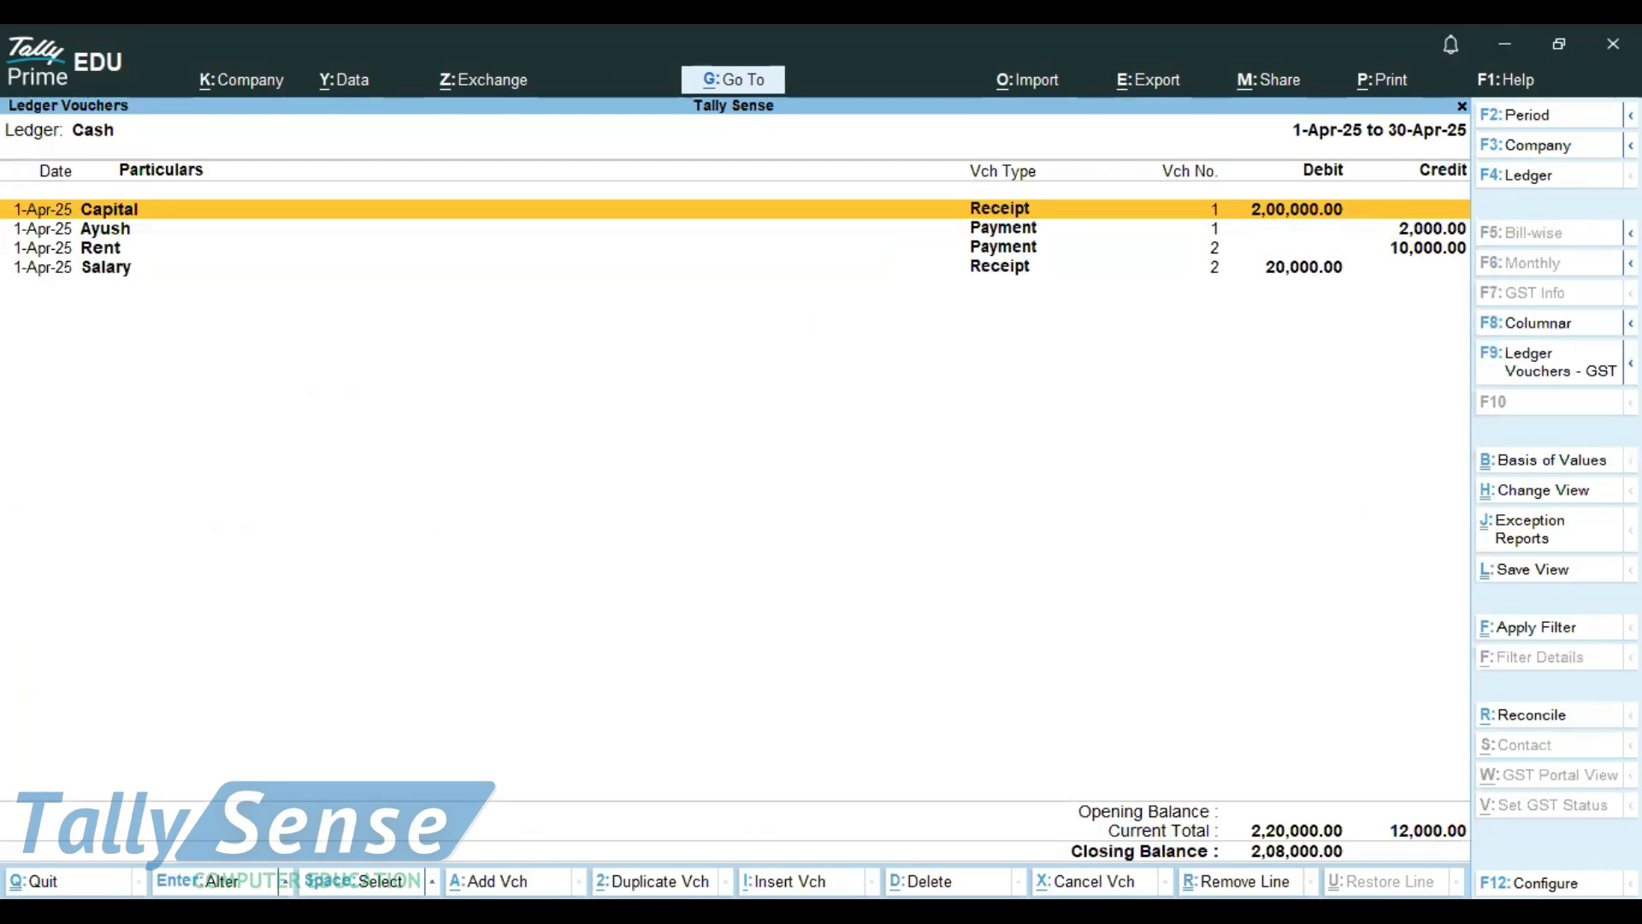
Configure the Cash ledger vouchers report with Show Running Balance set to Yes and accept the configuration
key(F12)
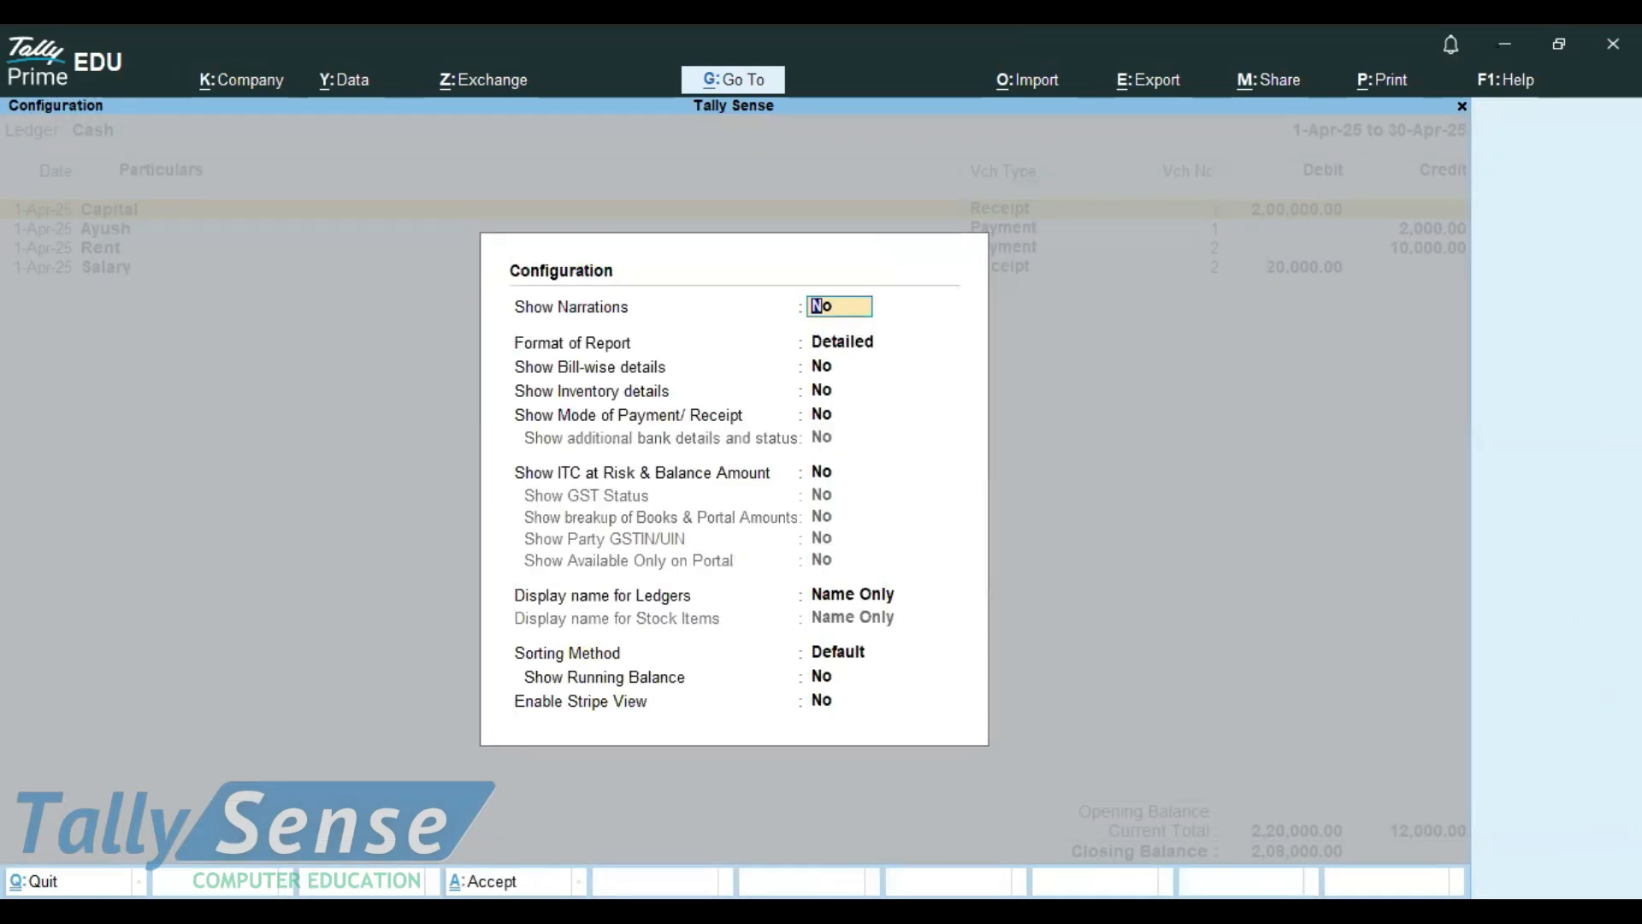
click(651, 680)
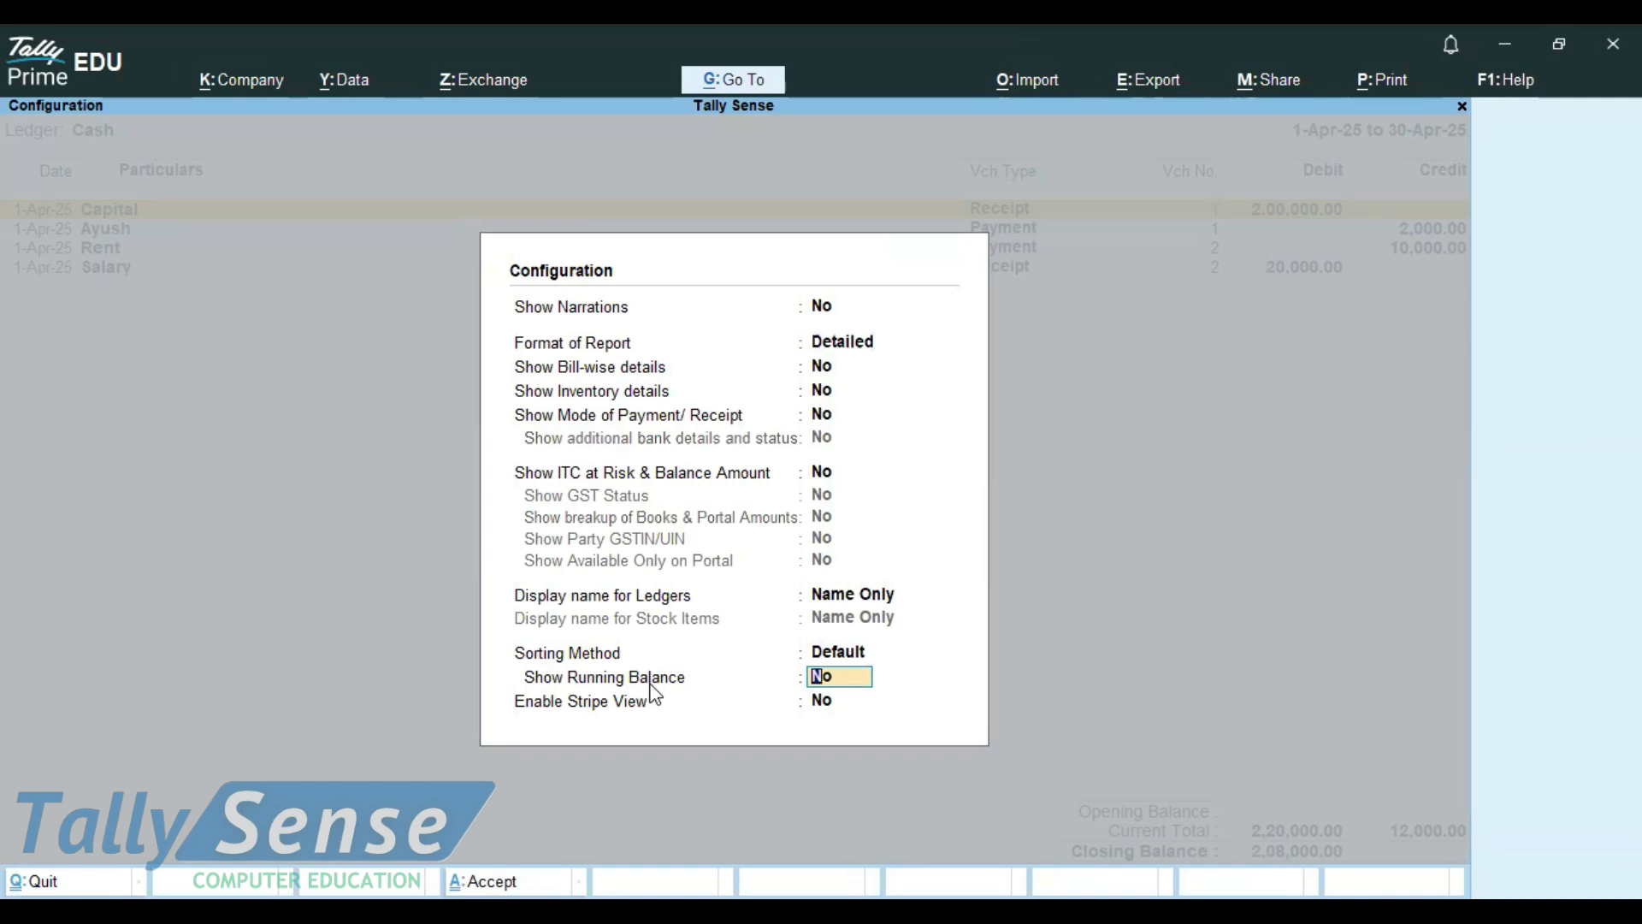
text(y)
key(Return)
key(Return)
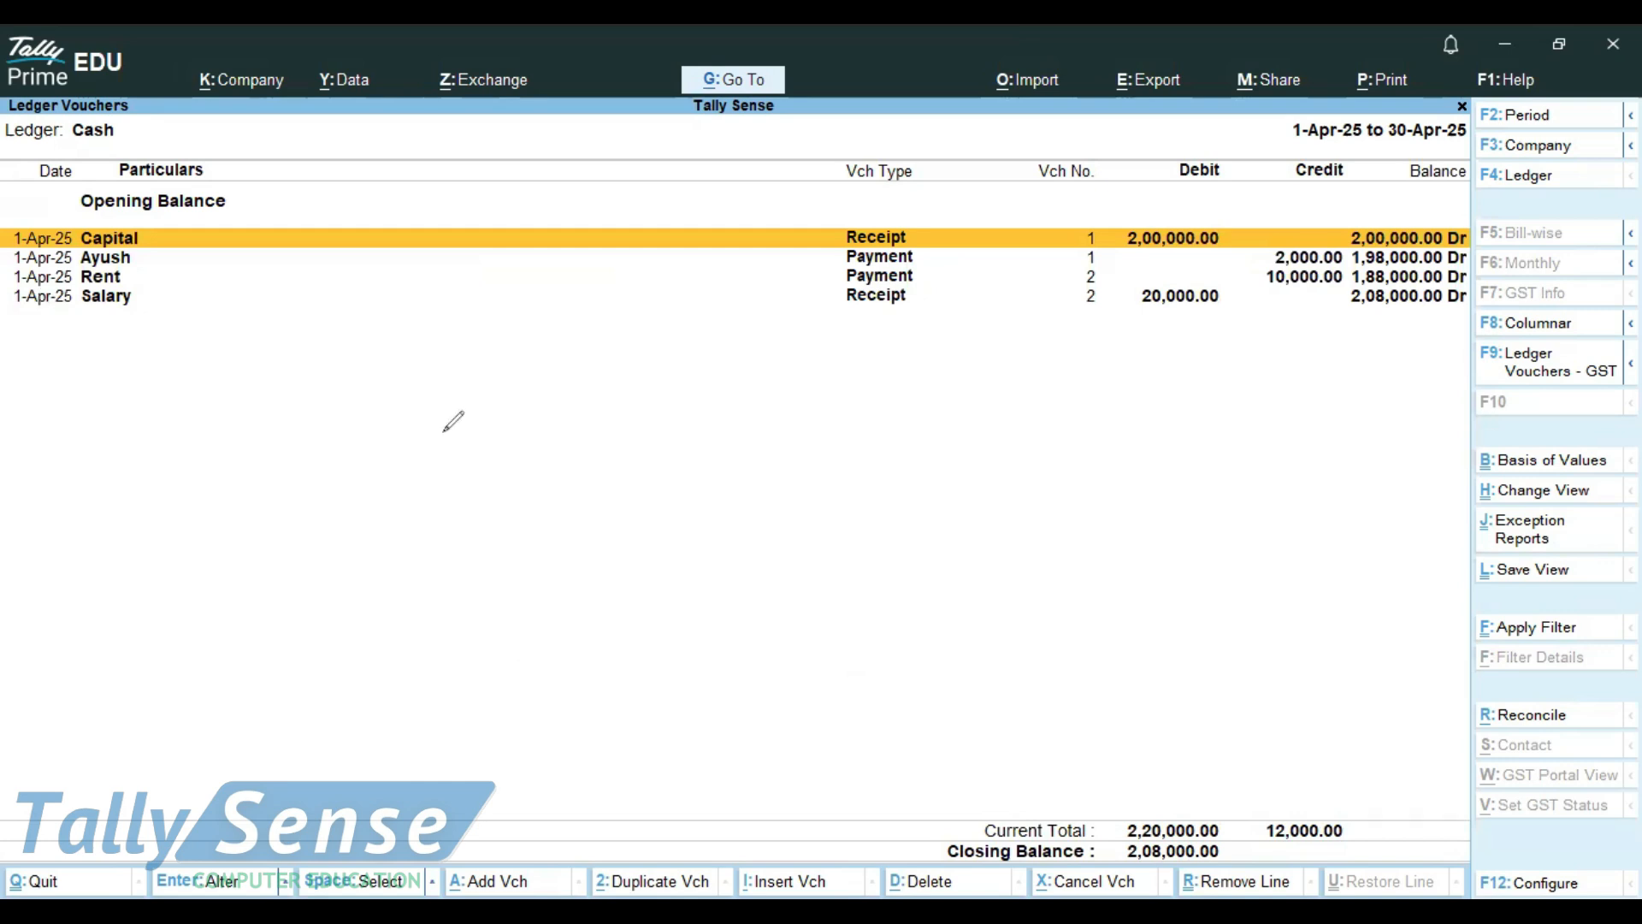
Examine the running balance of each entry in the Cash ledger's Balance column
mouse_move(1482, 210)
mouse_down()
mouse_move(1373, 207)
mouse_move(1335, 330)
mouse_move(1501, 256)
mouse_move(1475, 209)
mouse_up()
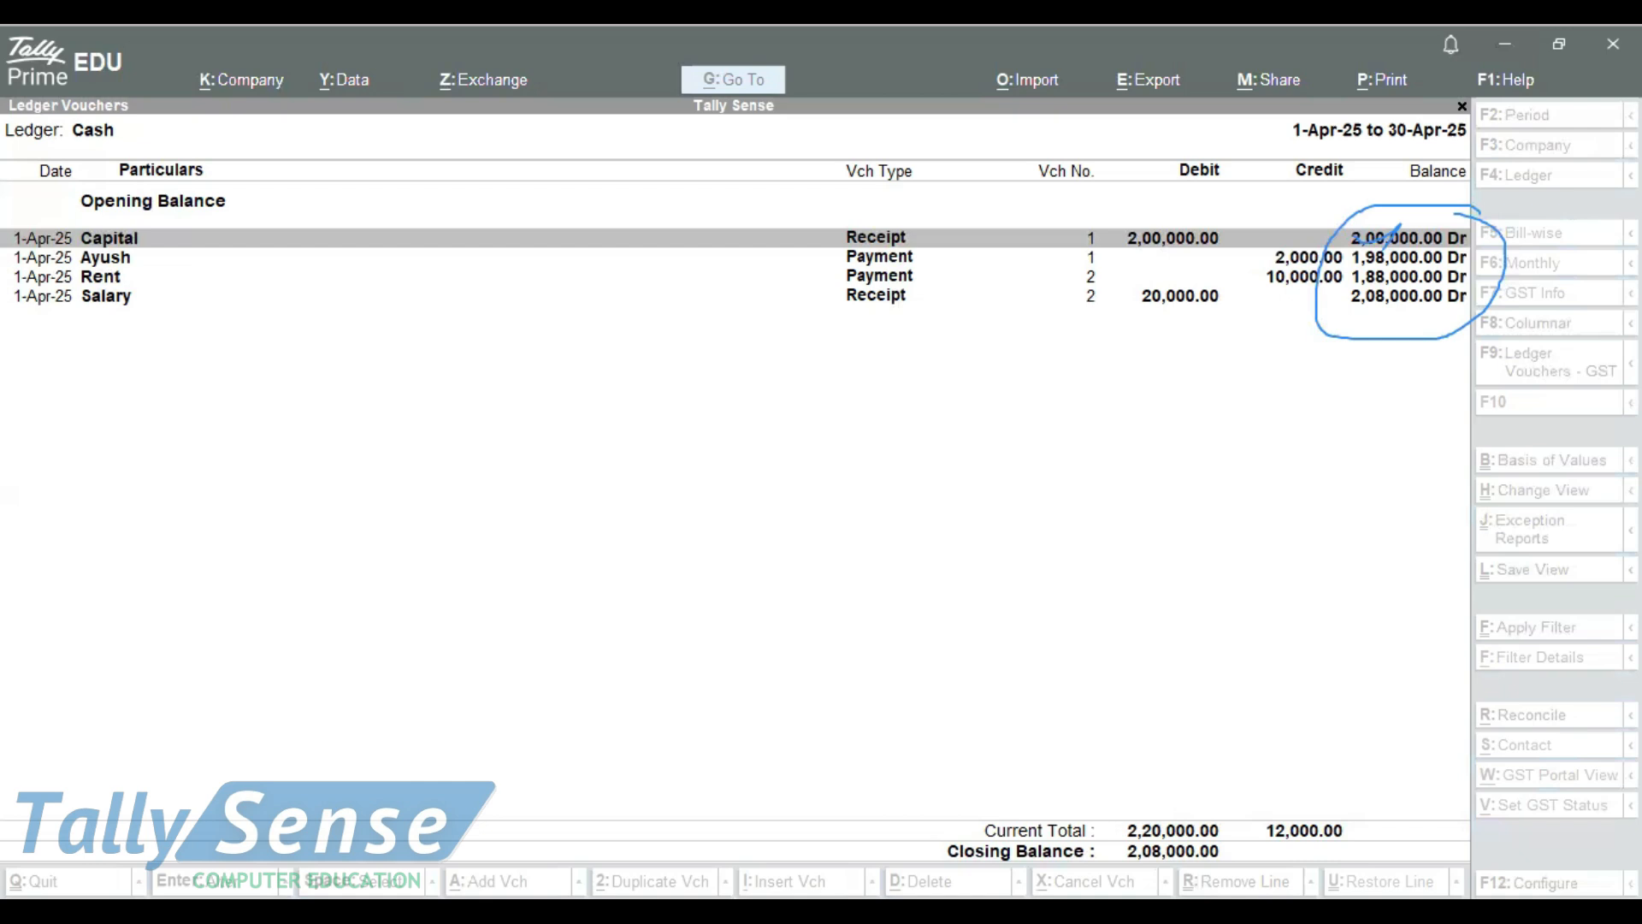
mouse_move(1440, 267)
mouse_down()
mouse_move(1232, 272)
mouse_move(1345, 314)
mouse_up()
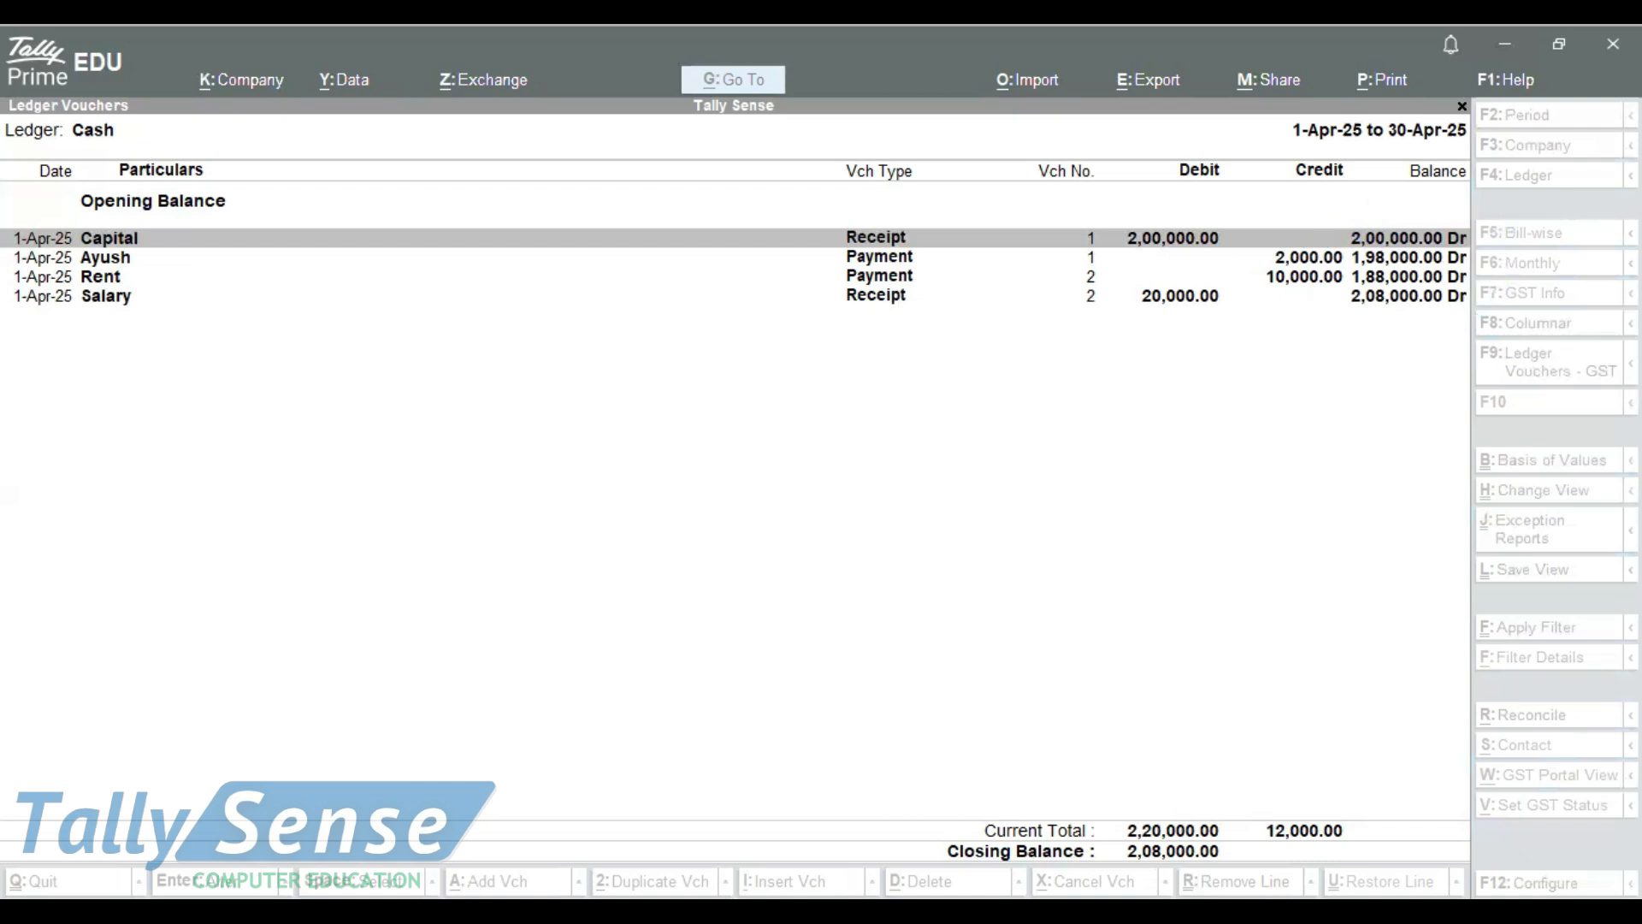
click(426, 550)
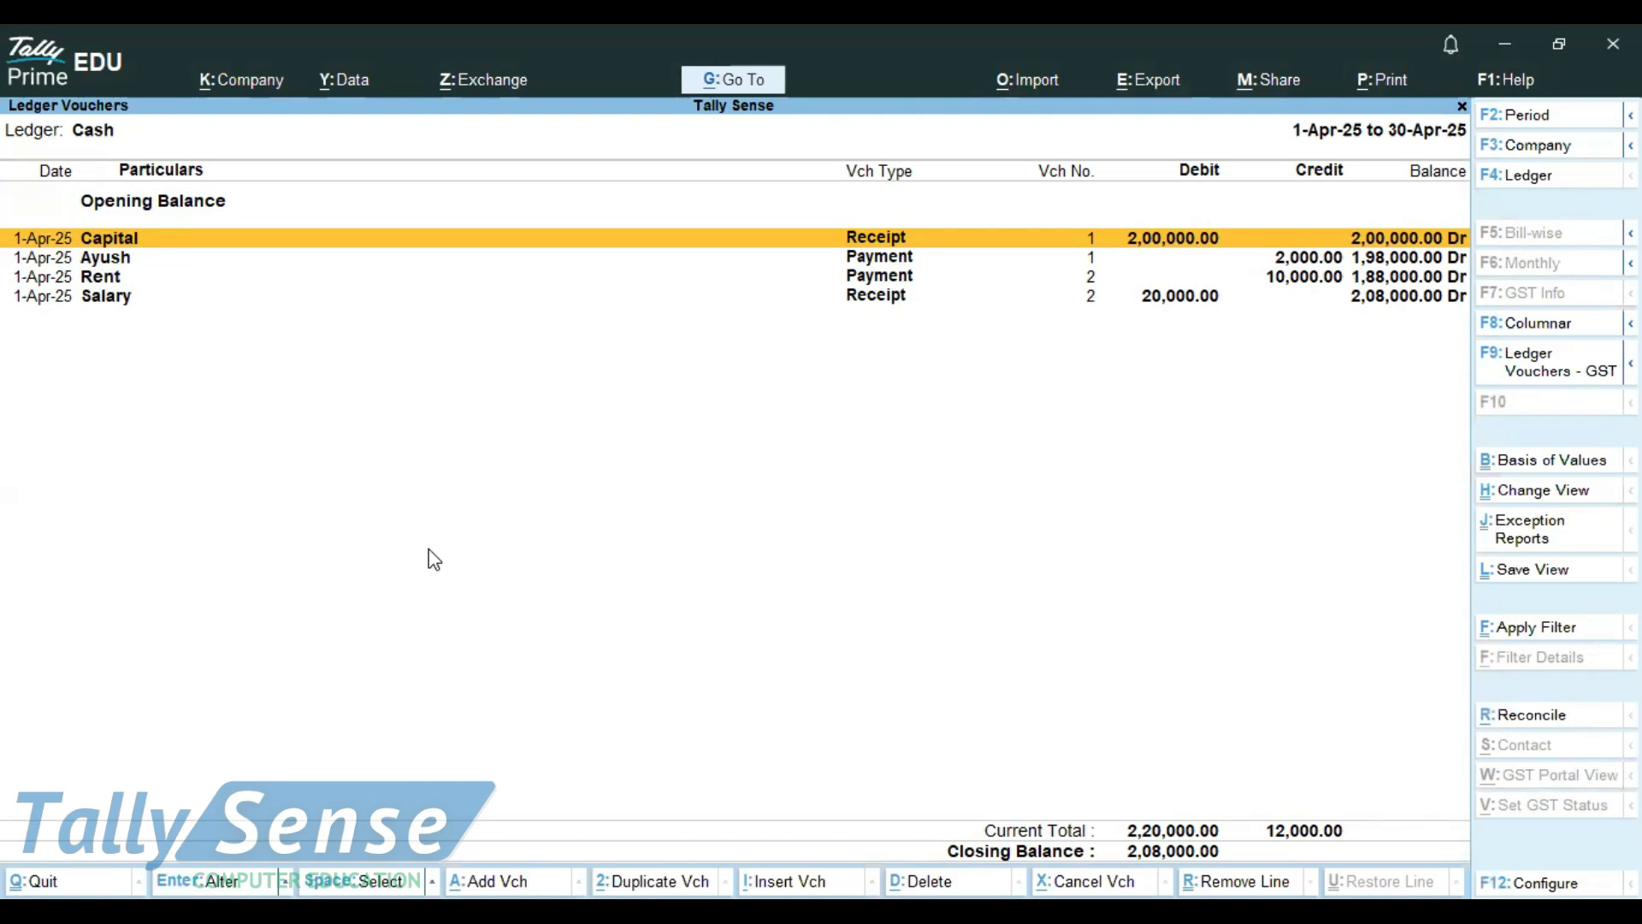
Leave the Cash ledger reports for the Gateway of Tally and start a new Payment voucher
key(Escape)
key(Escape)
key(Escape)
key(Escape)
key(Escape)
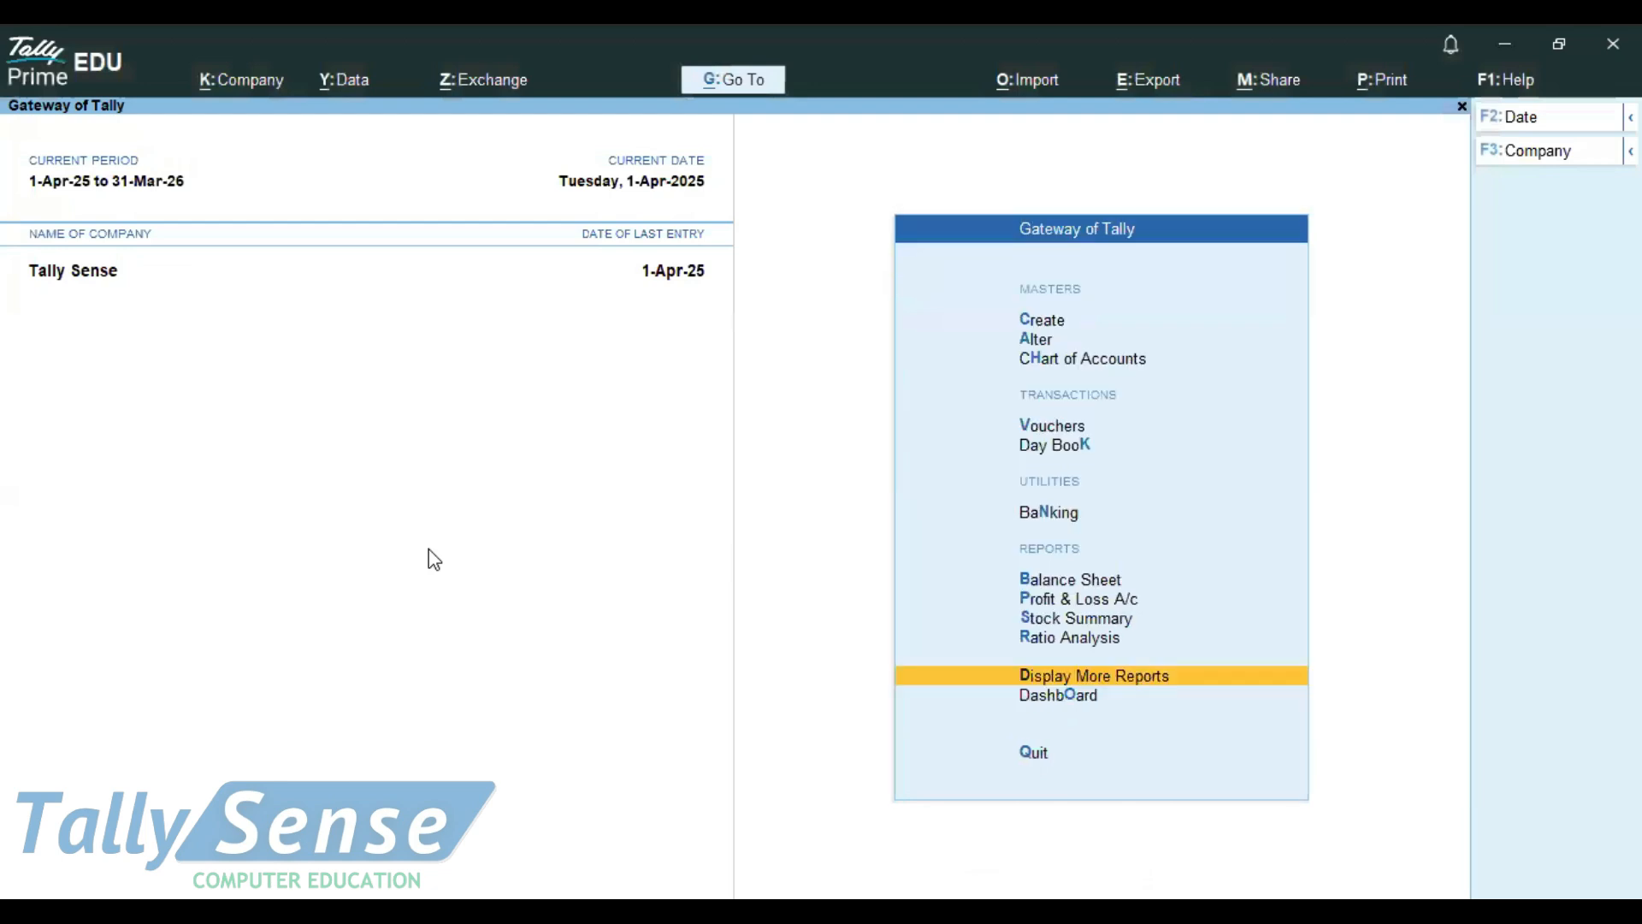
key(v)
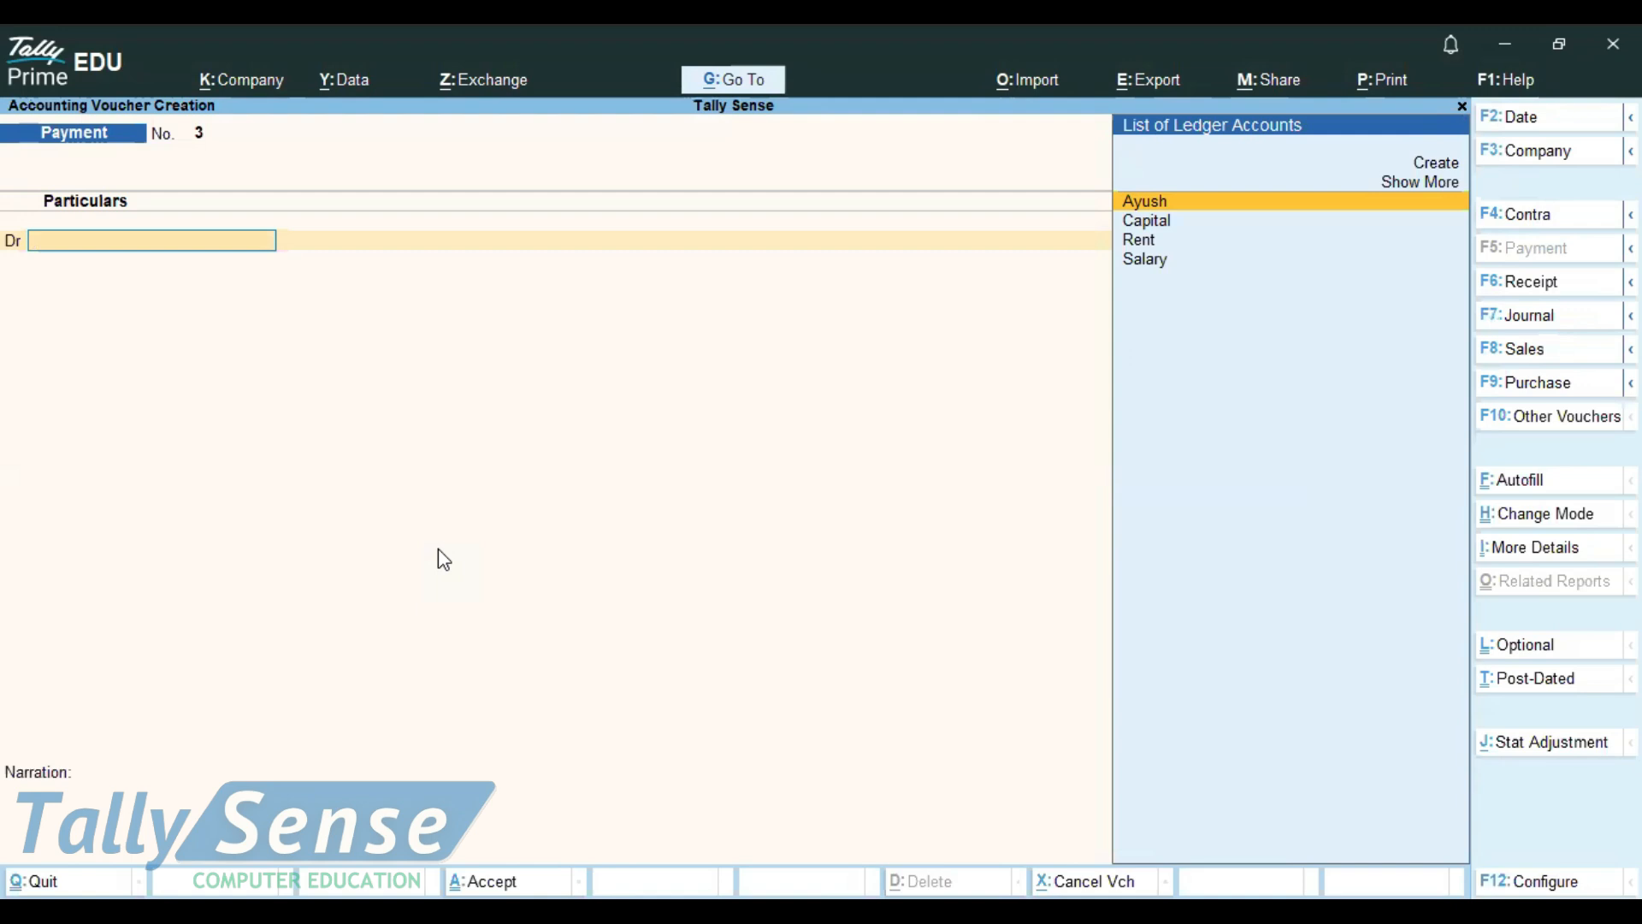
Switch to Notepad and add "ctrl+n-calcul." after an empty line at the end of the shortcut notes
key(alt)
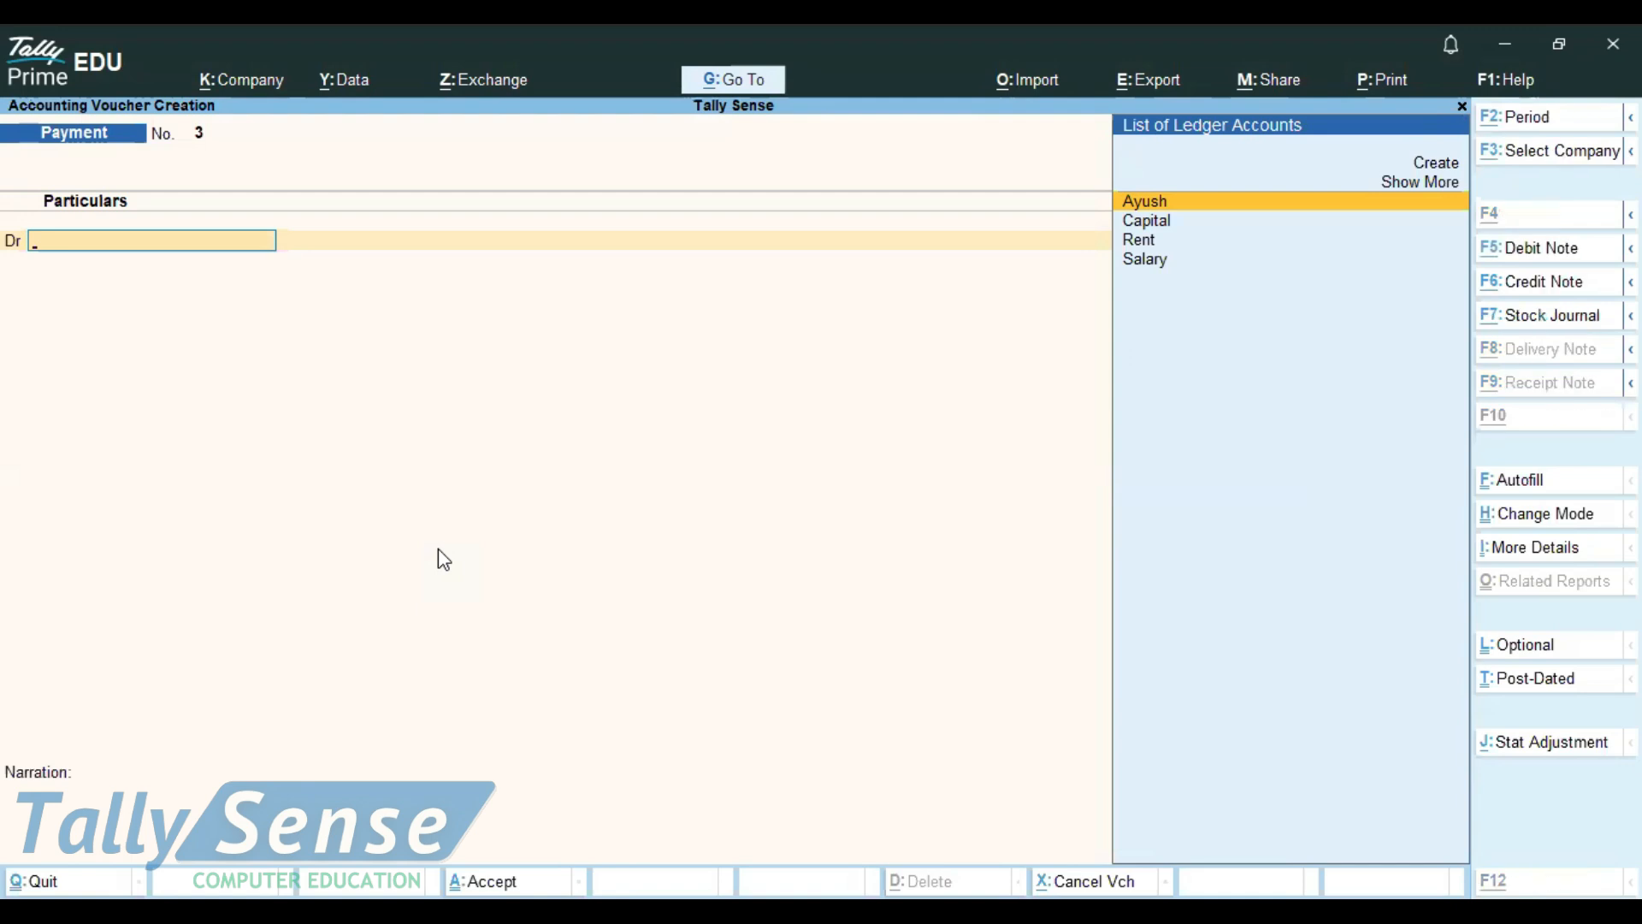
key(alt+Tab)
text(ct)
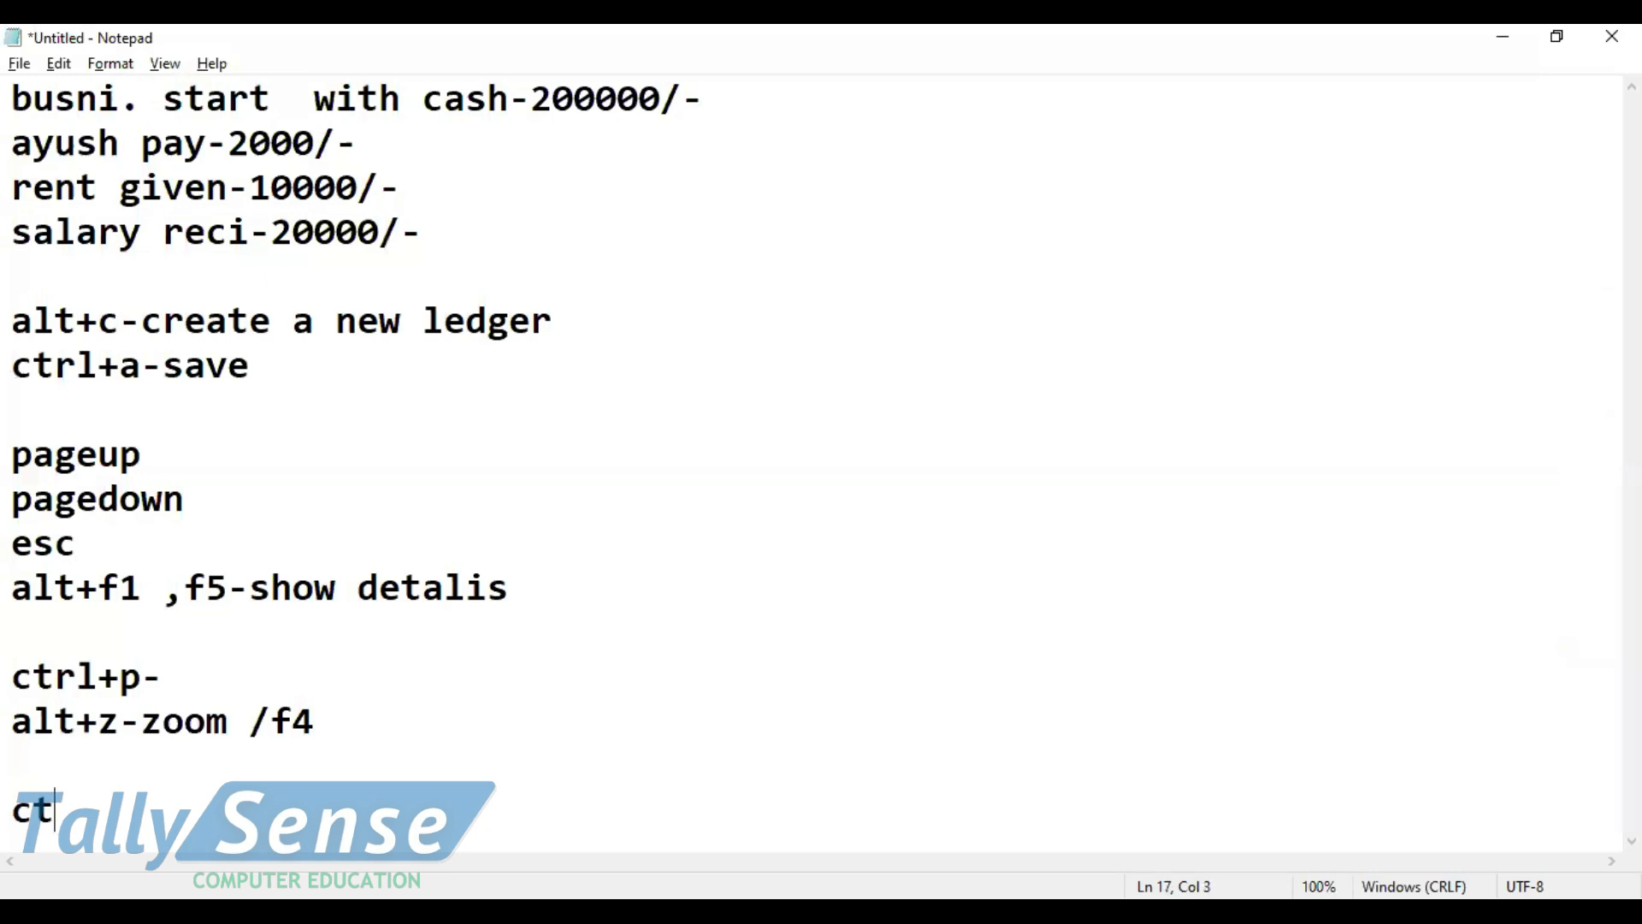
text(rl+n-calc)
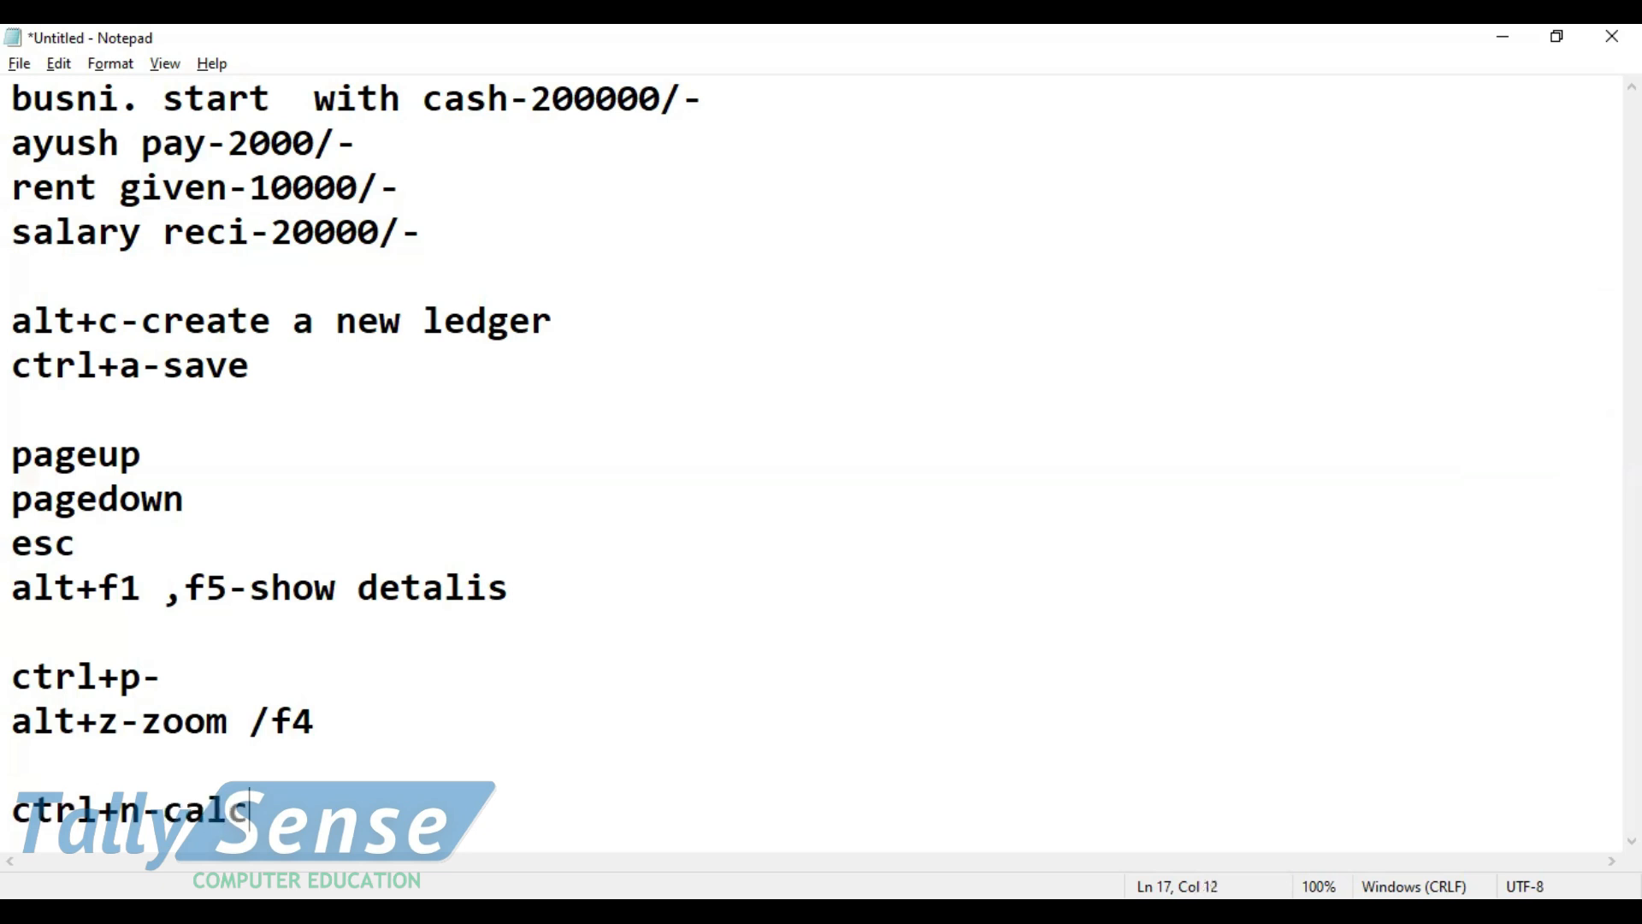
text(ul.)
Return to TallyPrime, open the calculator, and look up the closing balance of the "cash" ledger
key(alt+Tab)
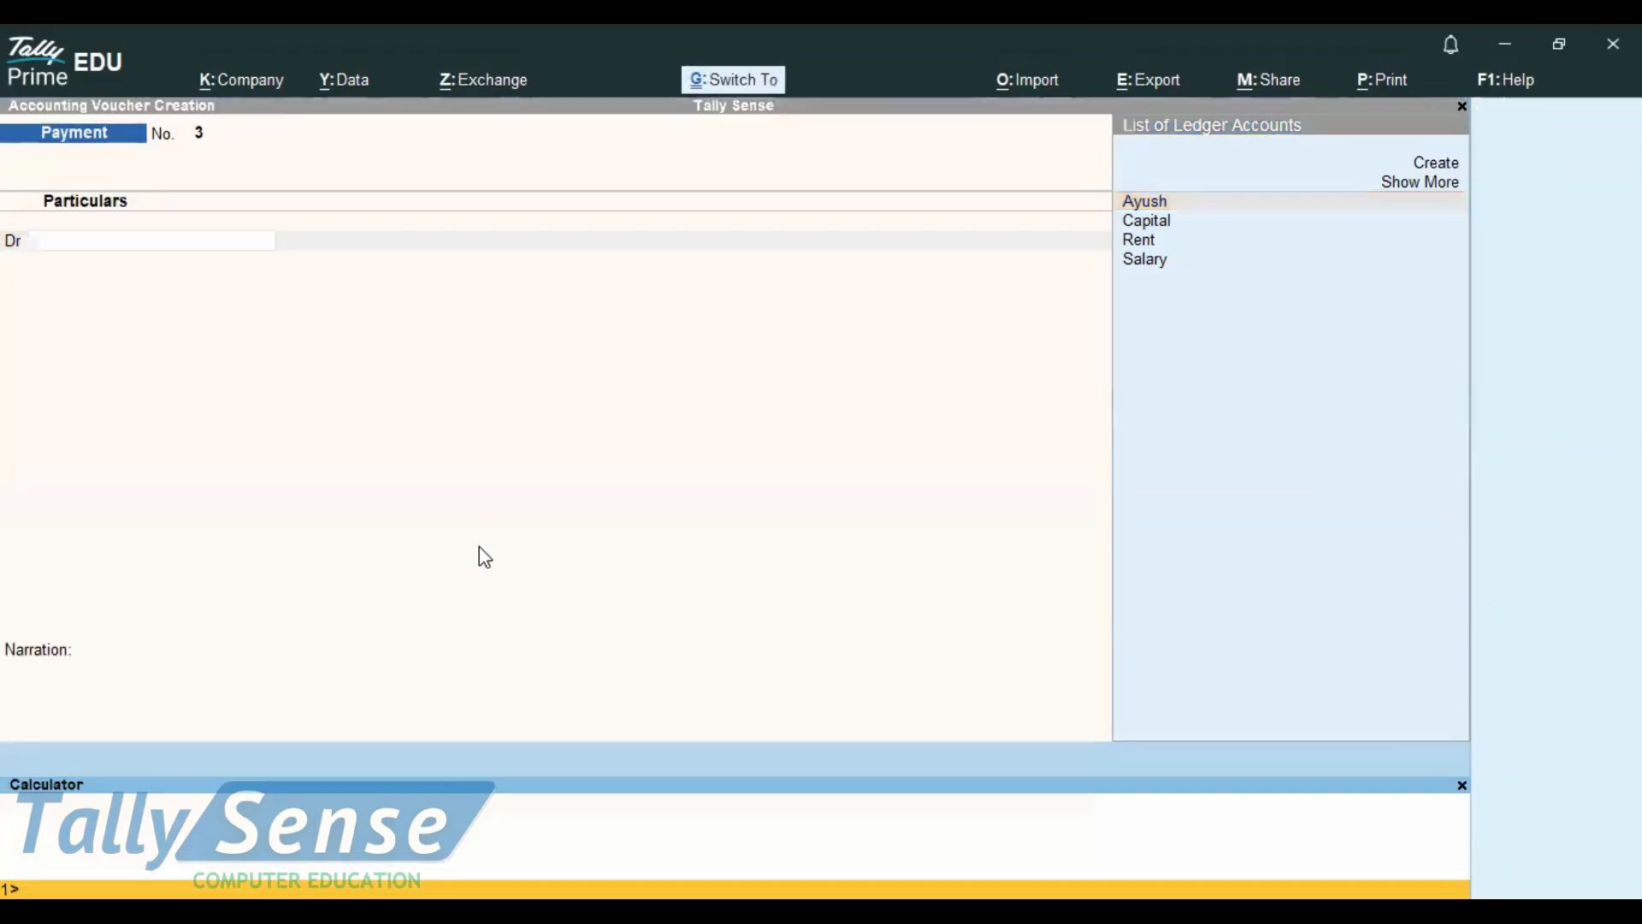
text(cash)
key(BackSpace)
key(BackSpace)
text(sh)
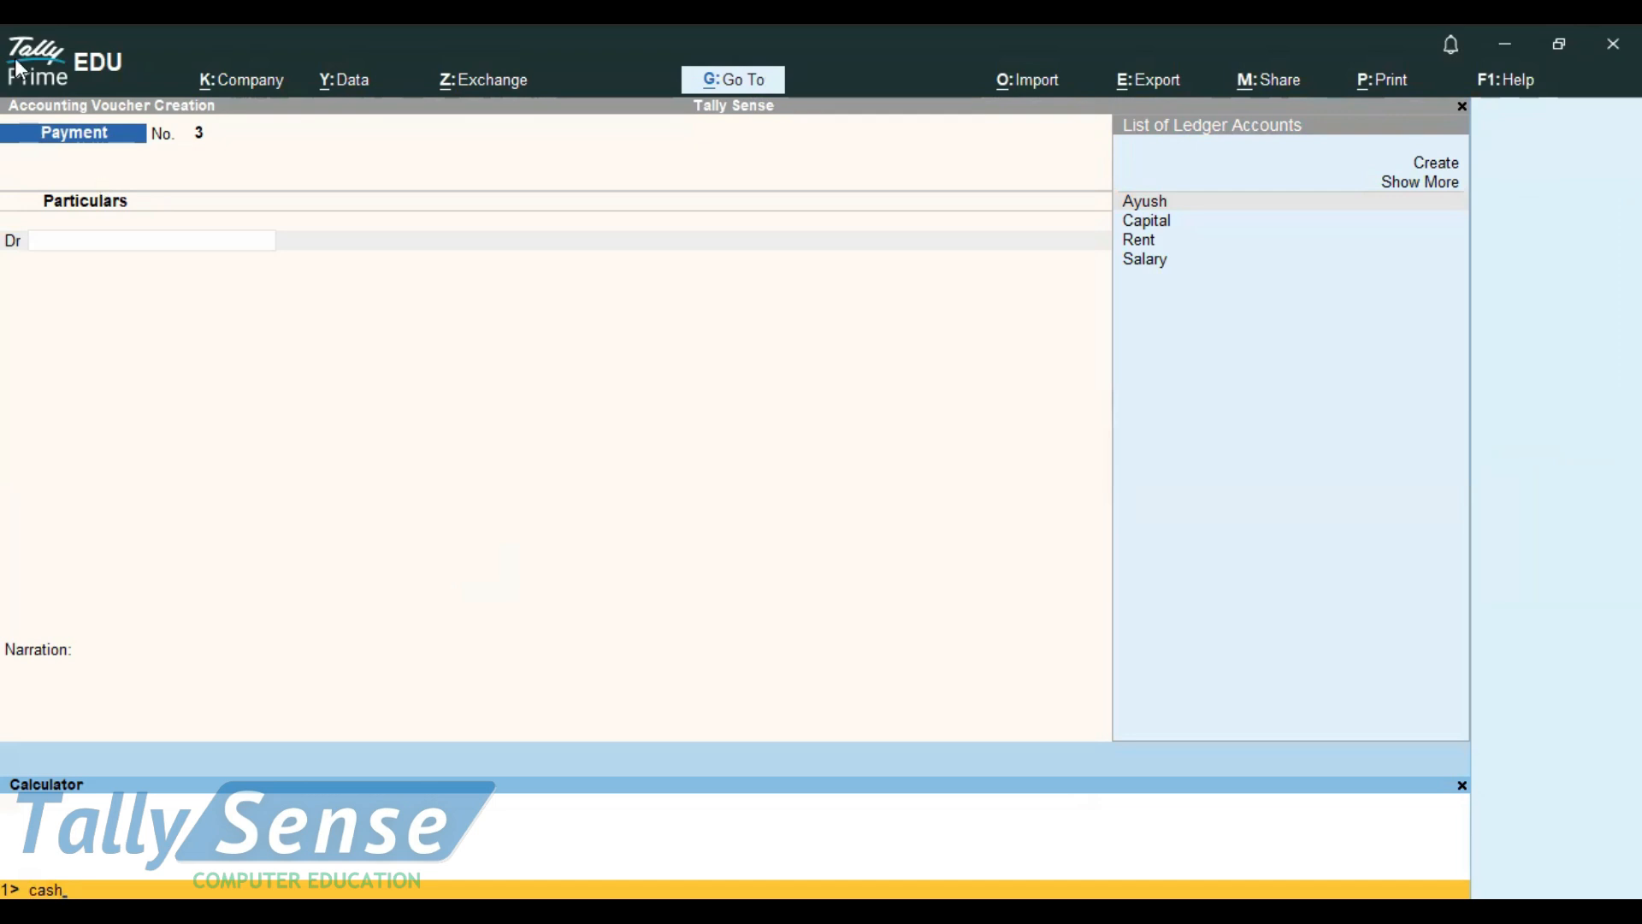
key(Return)
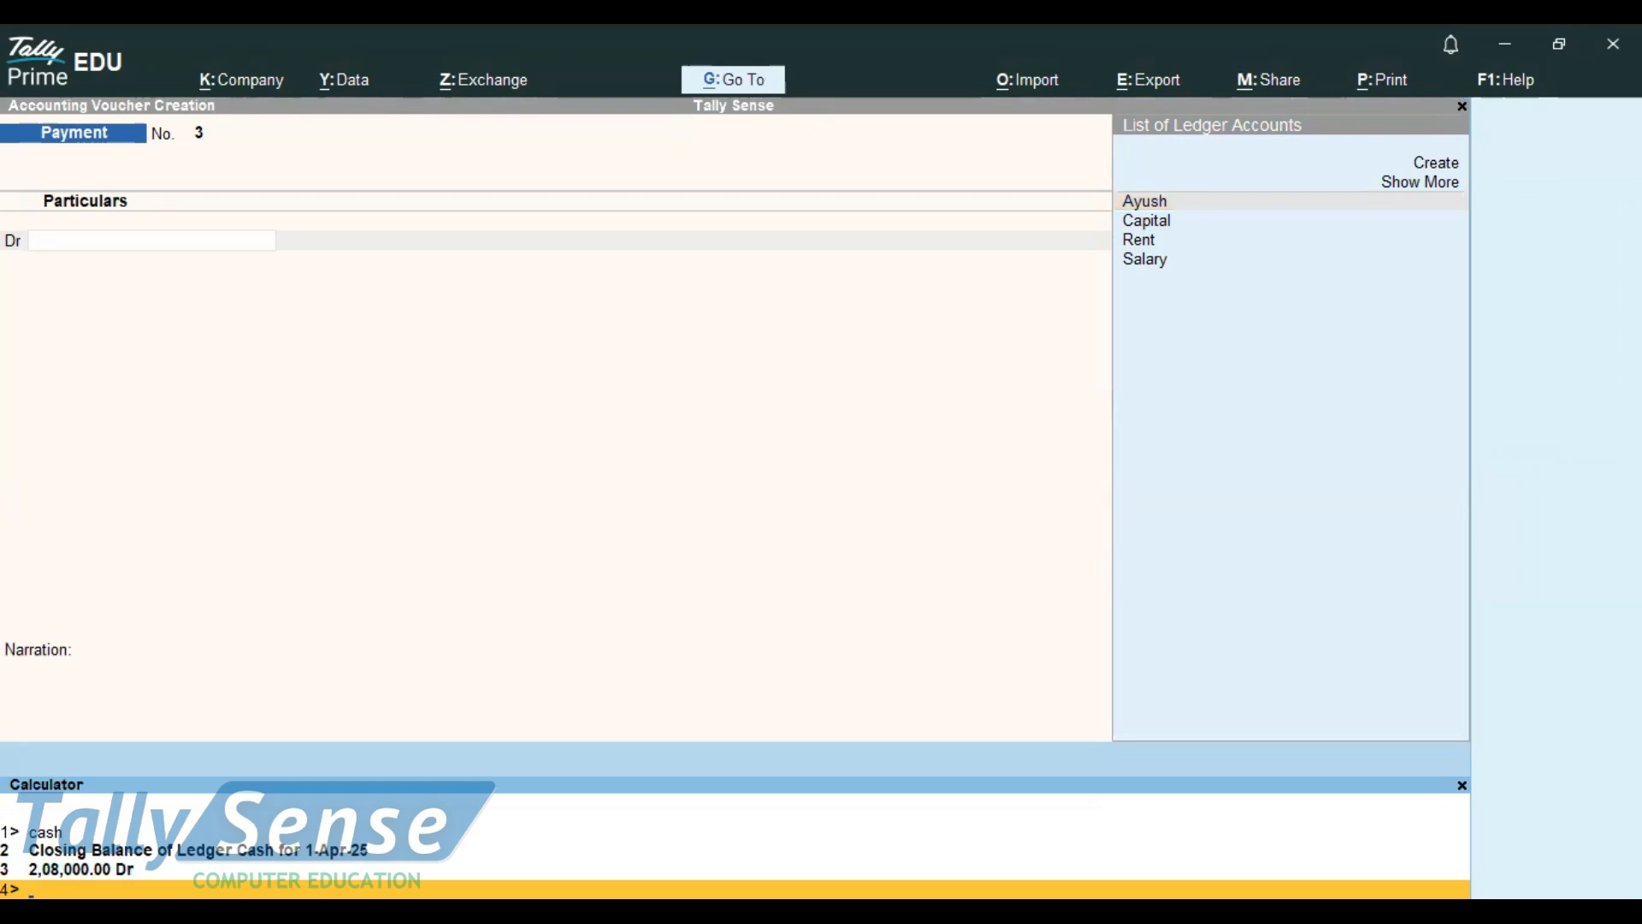
Look up the closing balances of the "salary" and "rent" ledgers in the calculator
text(salary)
key(Return)
text(rent)
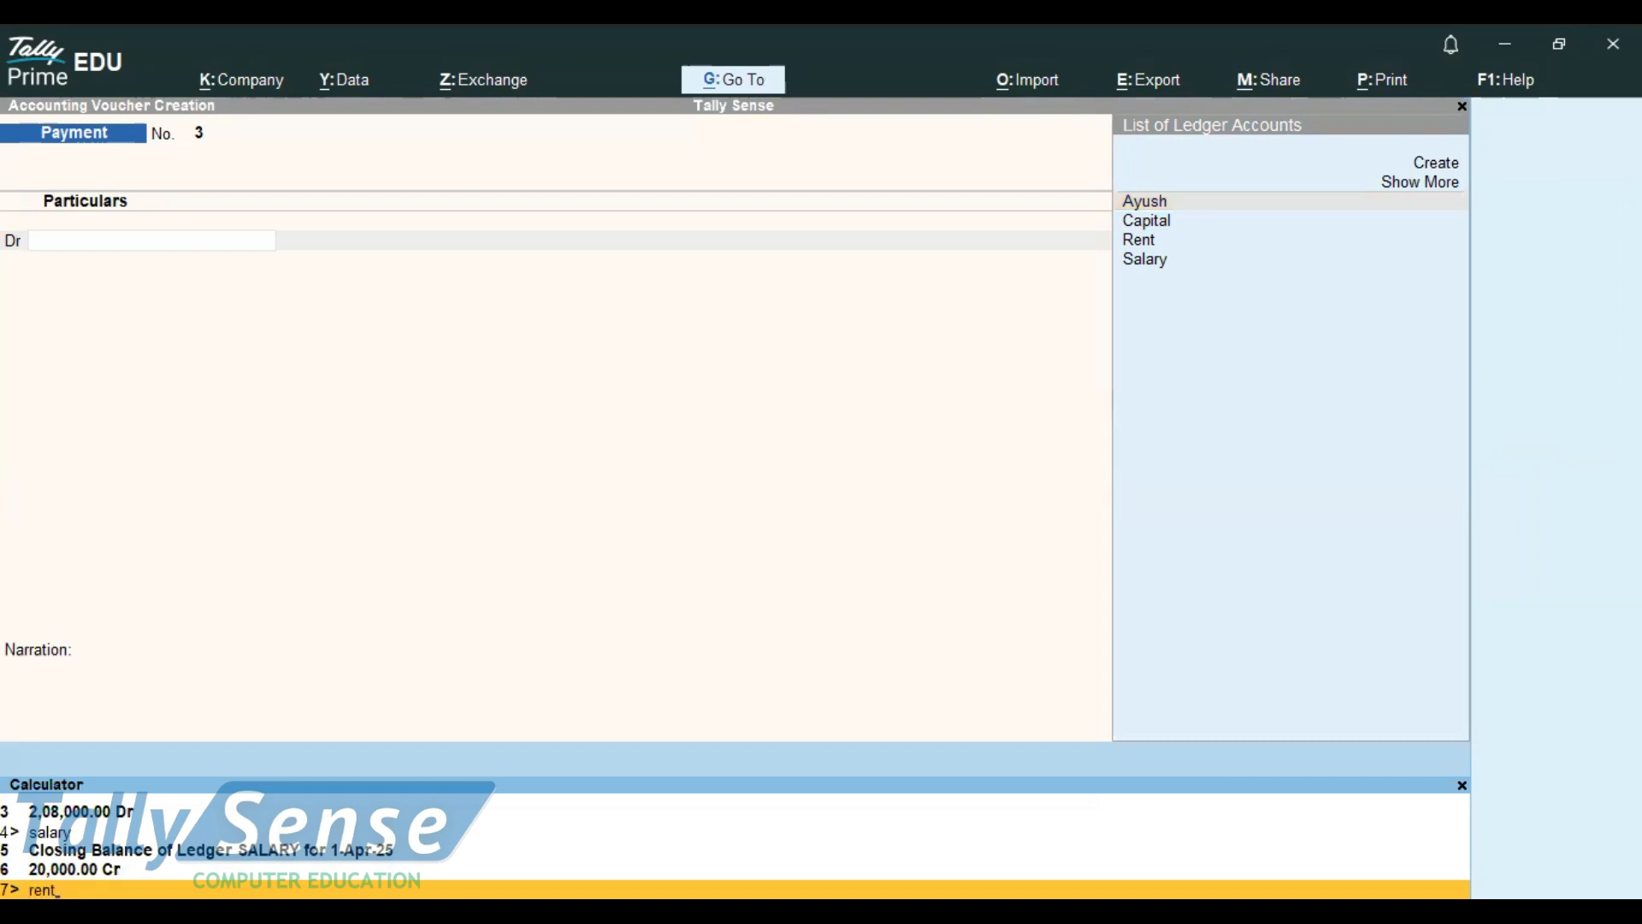
key(Return)
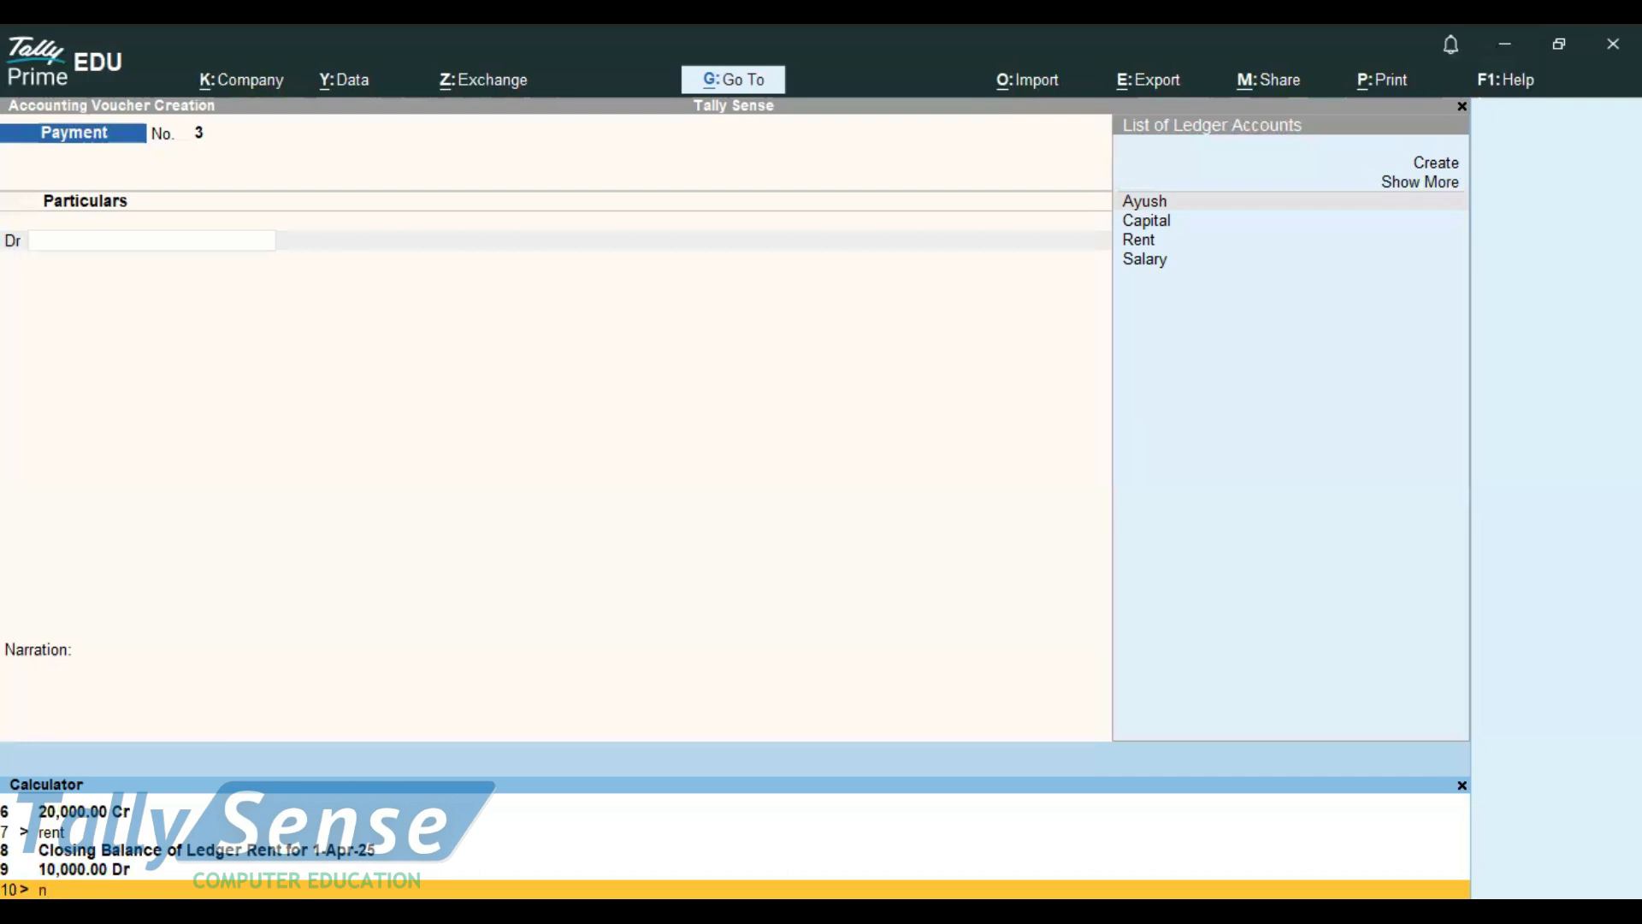
Switch to Notepad and add a person's name followed by "-pay-", with an alternative spelling and "-" on the next line
key(alt+Tab)
text(navin-pay-)
key(Return)
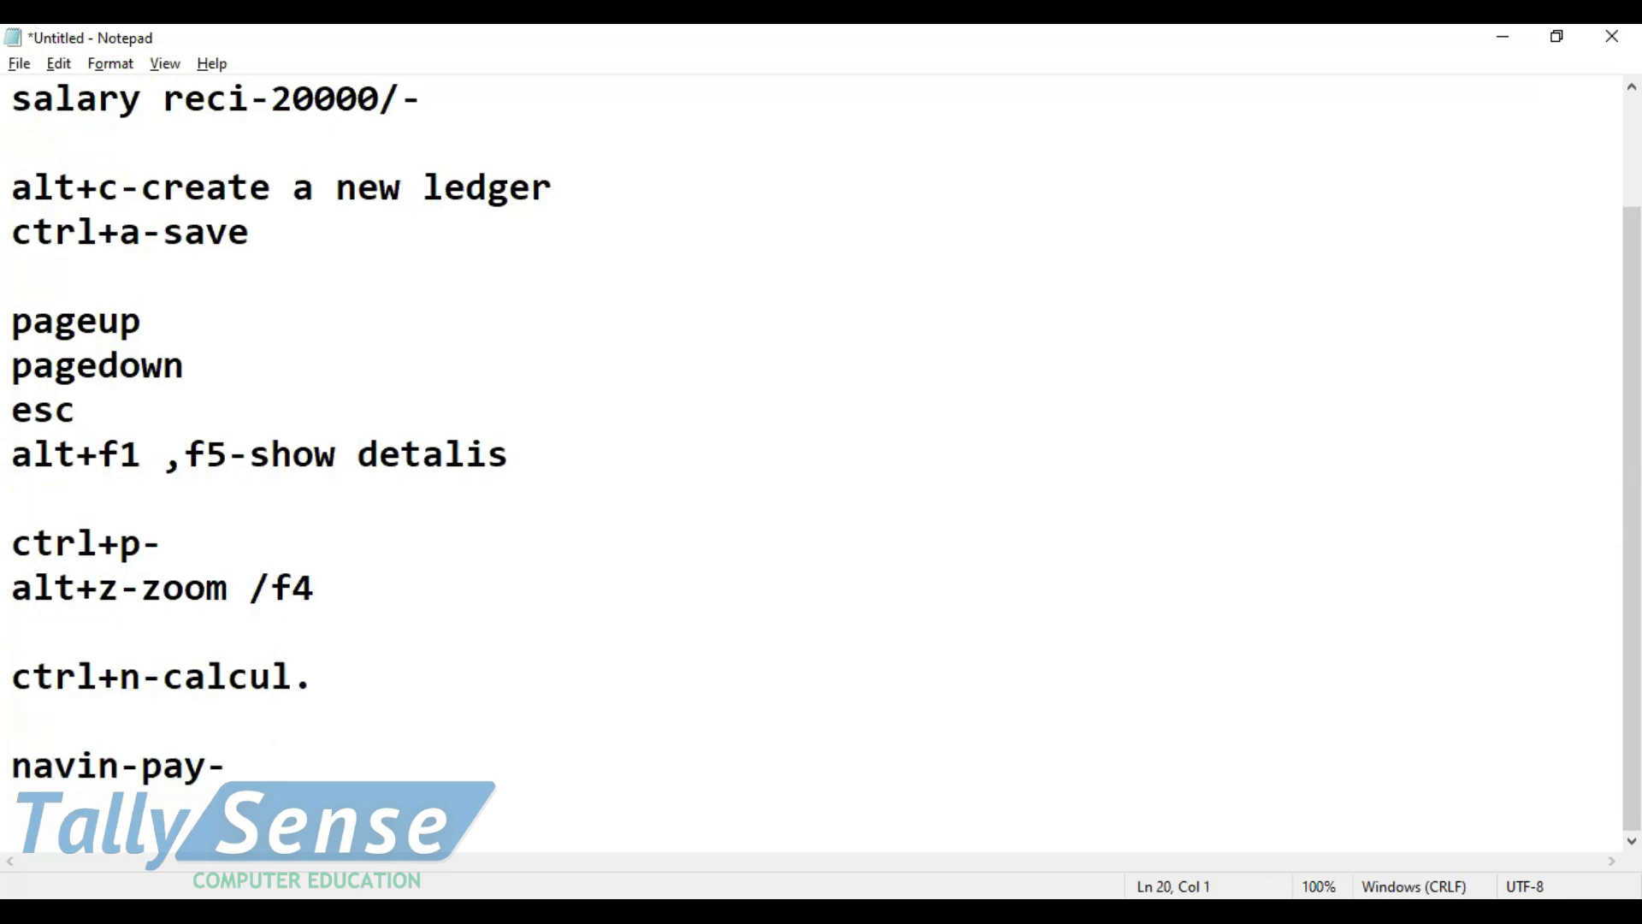
text(naveen)
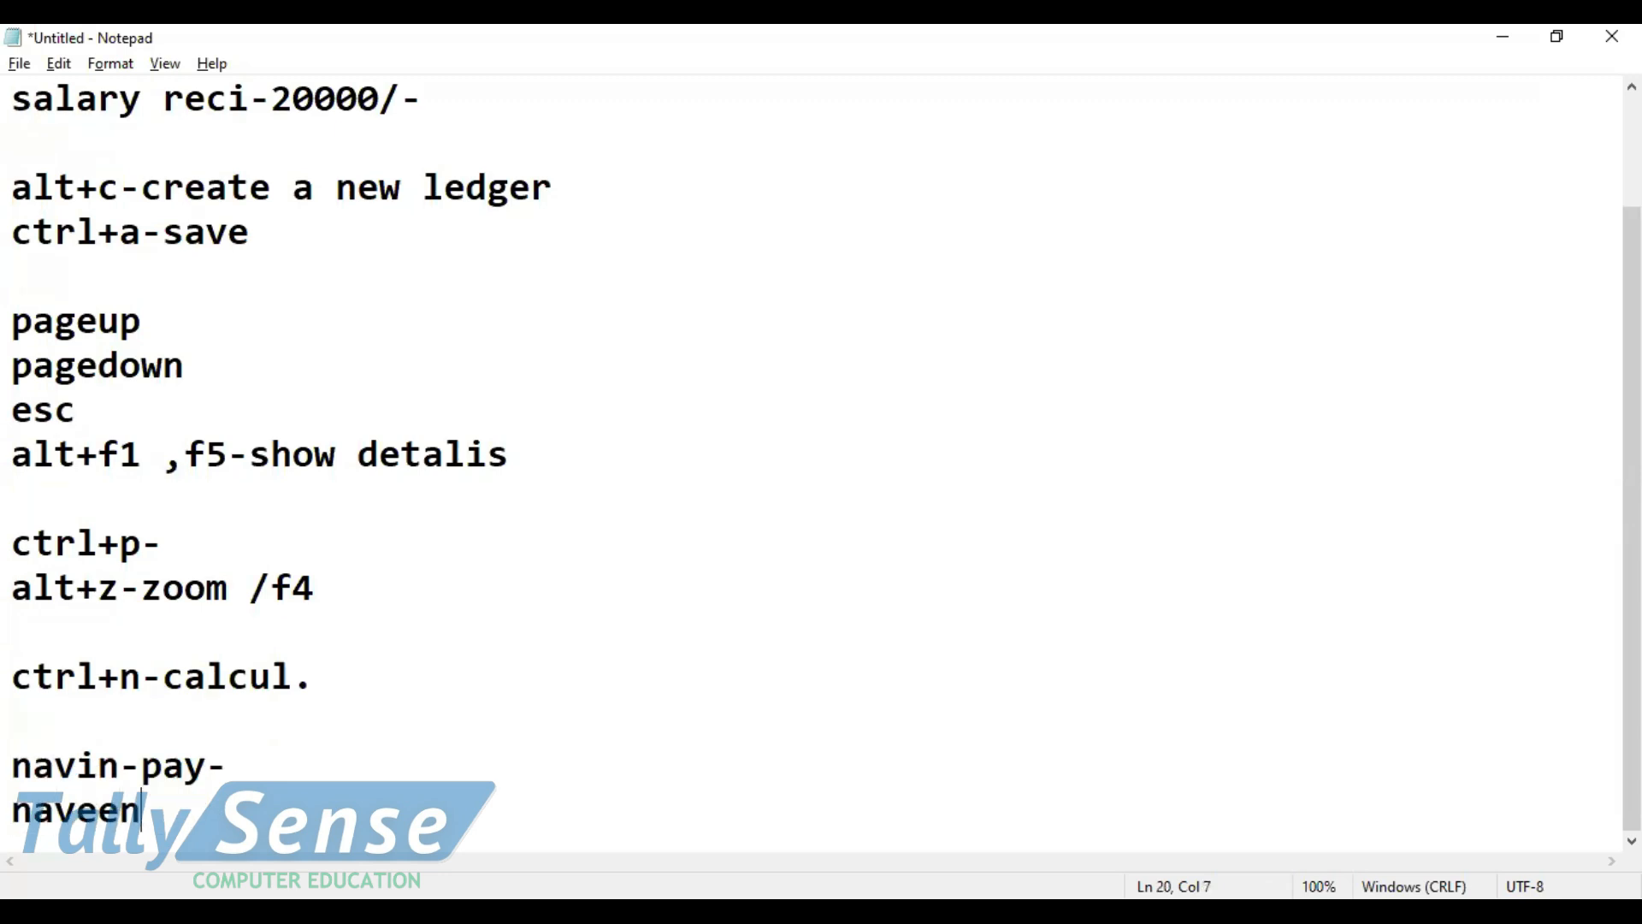
text(-)
click(300, 782)
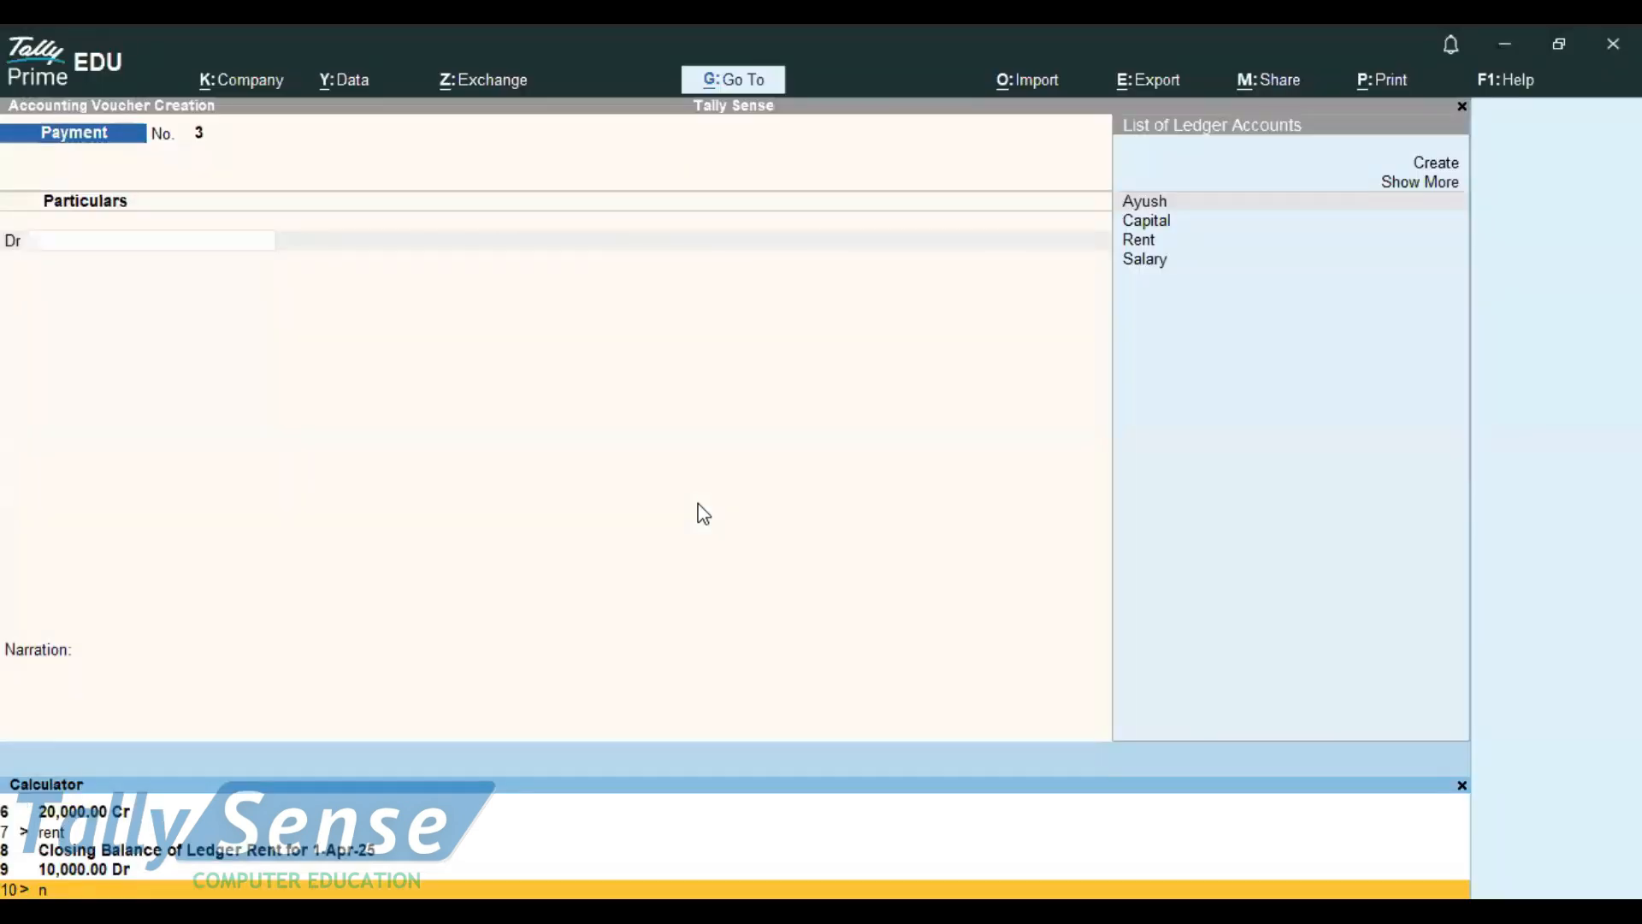
Return to the voucher entry area and change the voucher type to Receipt
click(658, 515)
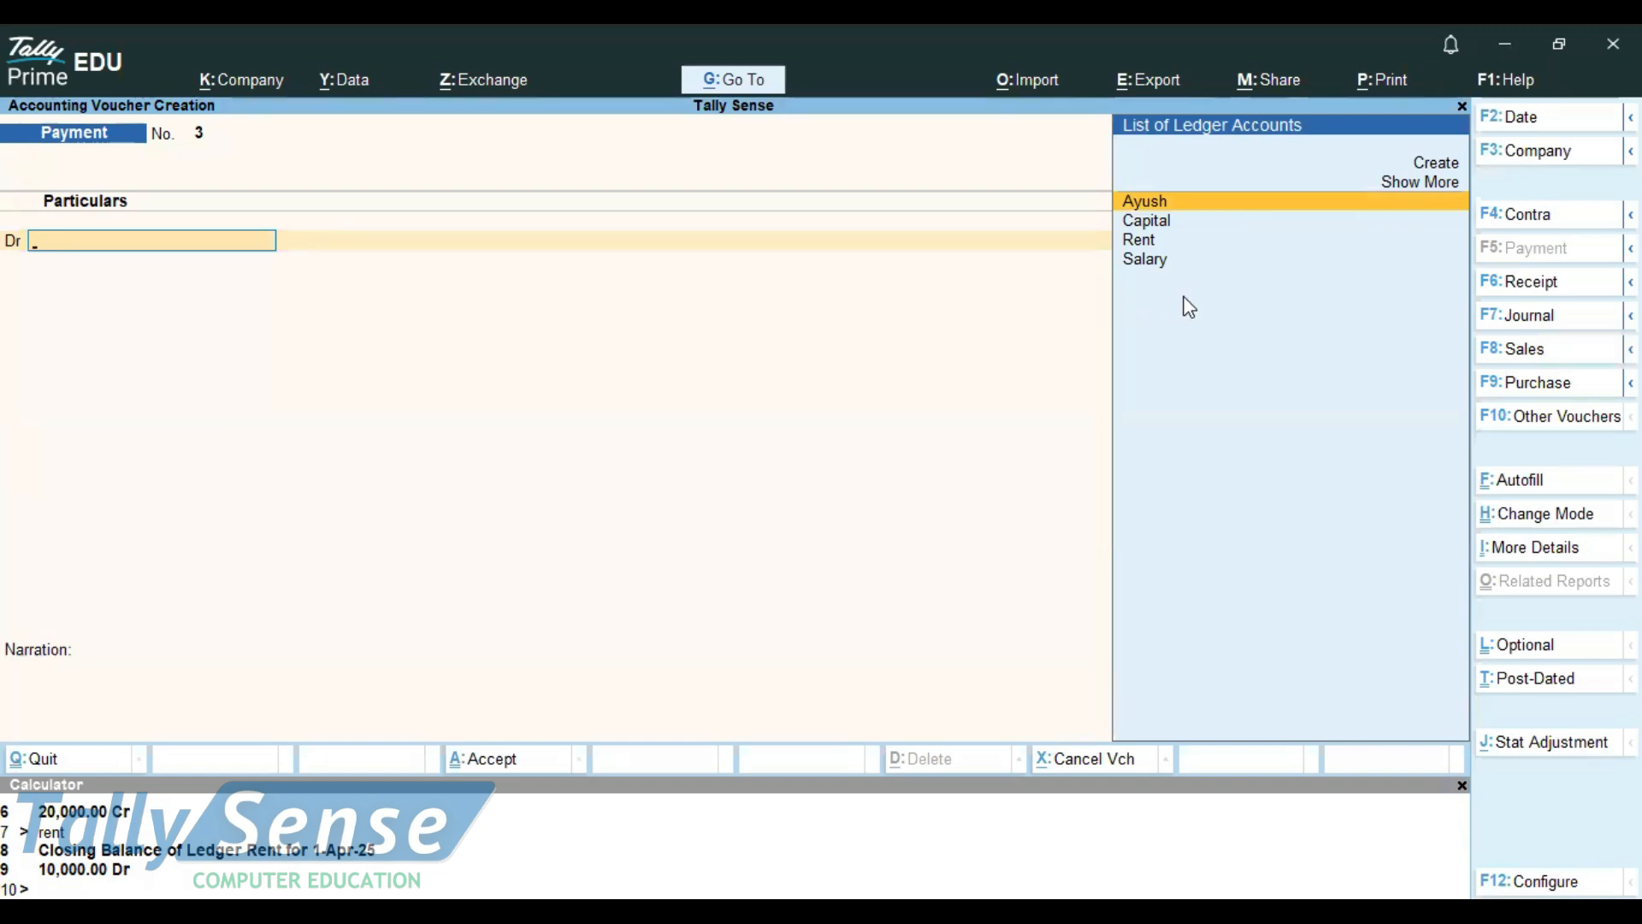
click(1534, 283)
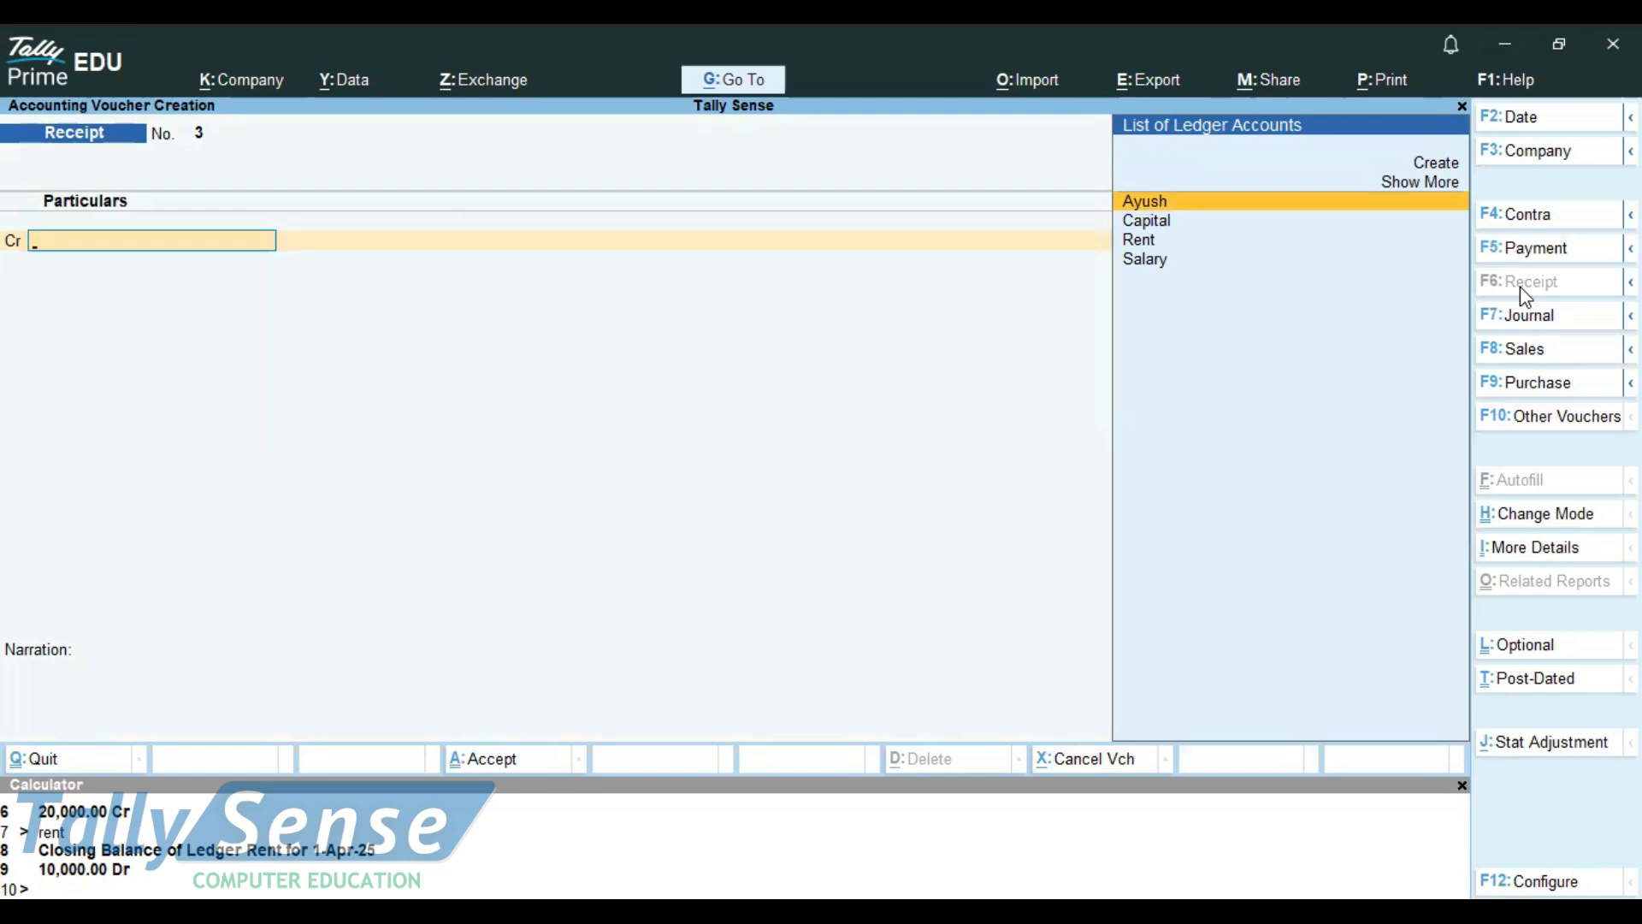
Switch to Notepad and add "cash depoist into yesbank-100000/-" on the line below the salary transaction
key(alt)
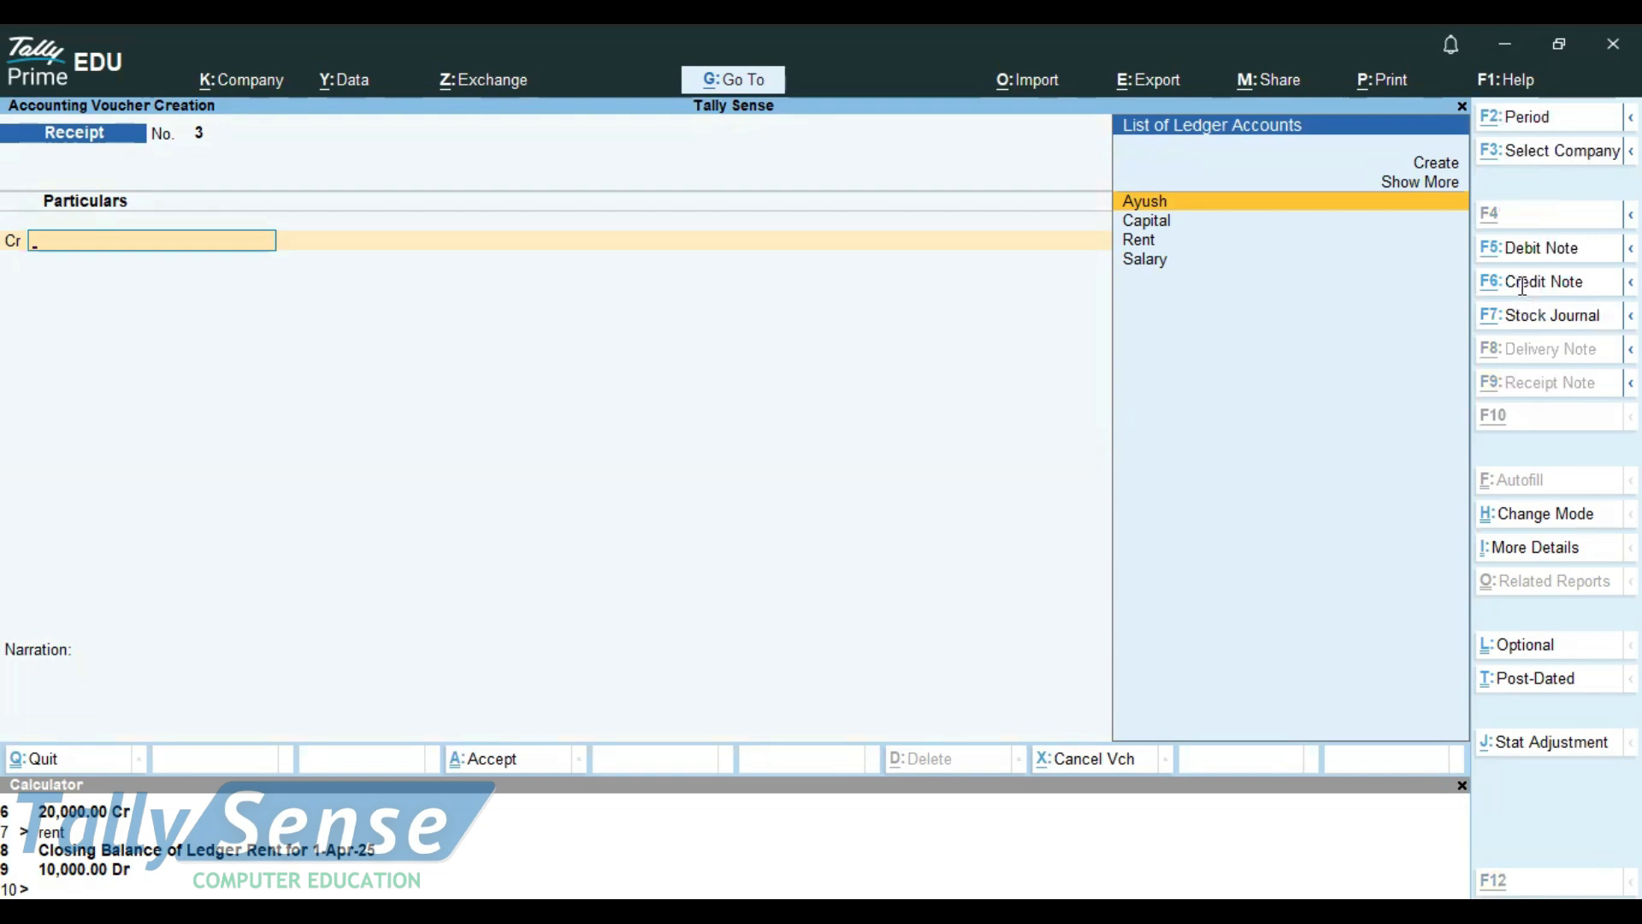
key(alt+Tab)
key(Down)
key(Down)
key(Down)
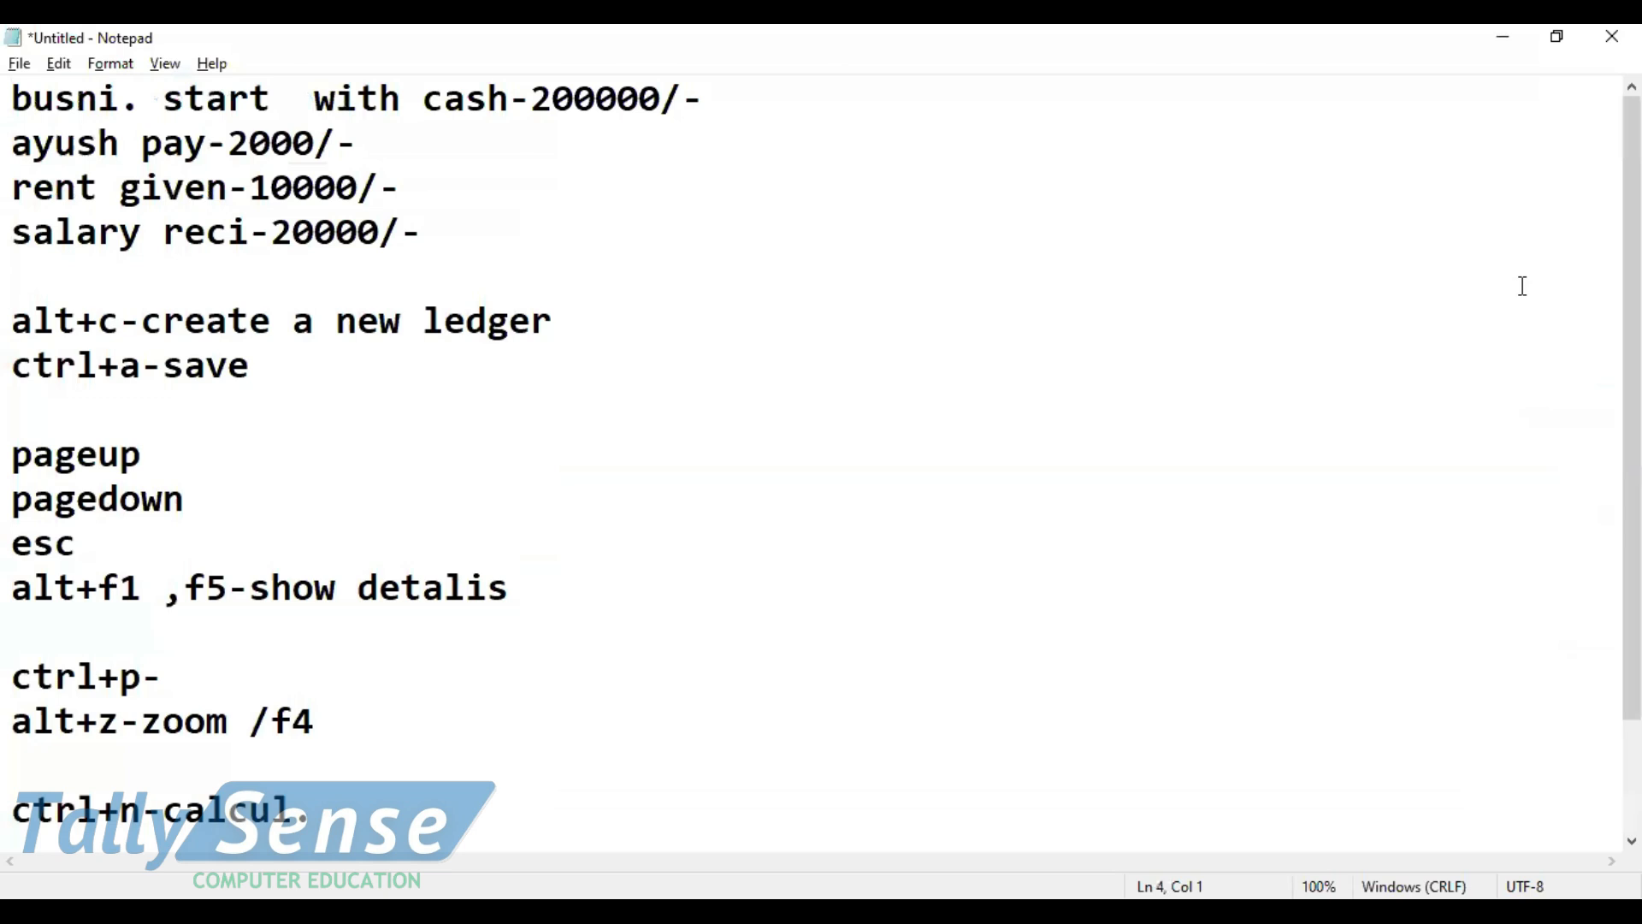
key(Down)
scroll(1523, 287, down, 1)
text(cash depoist )
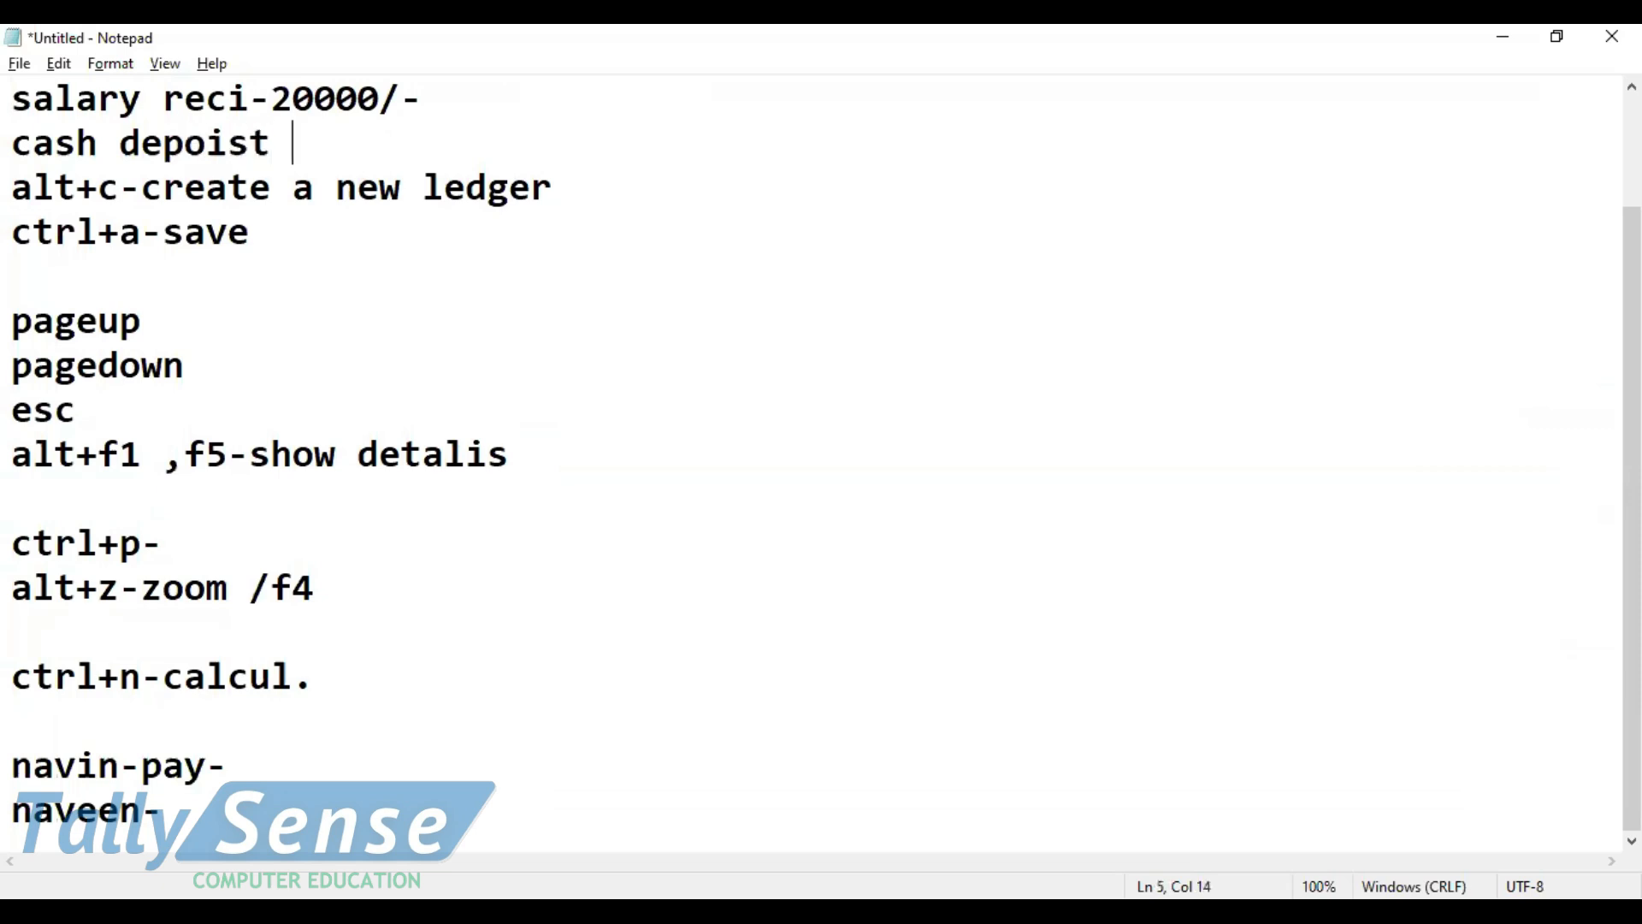
text(into yesb)
key(BackSpace)
text(an)
text(k*-)
key(BackSpace)
key(BackSpace)
text(-100000/-)
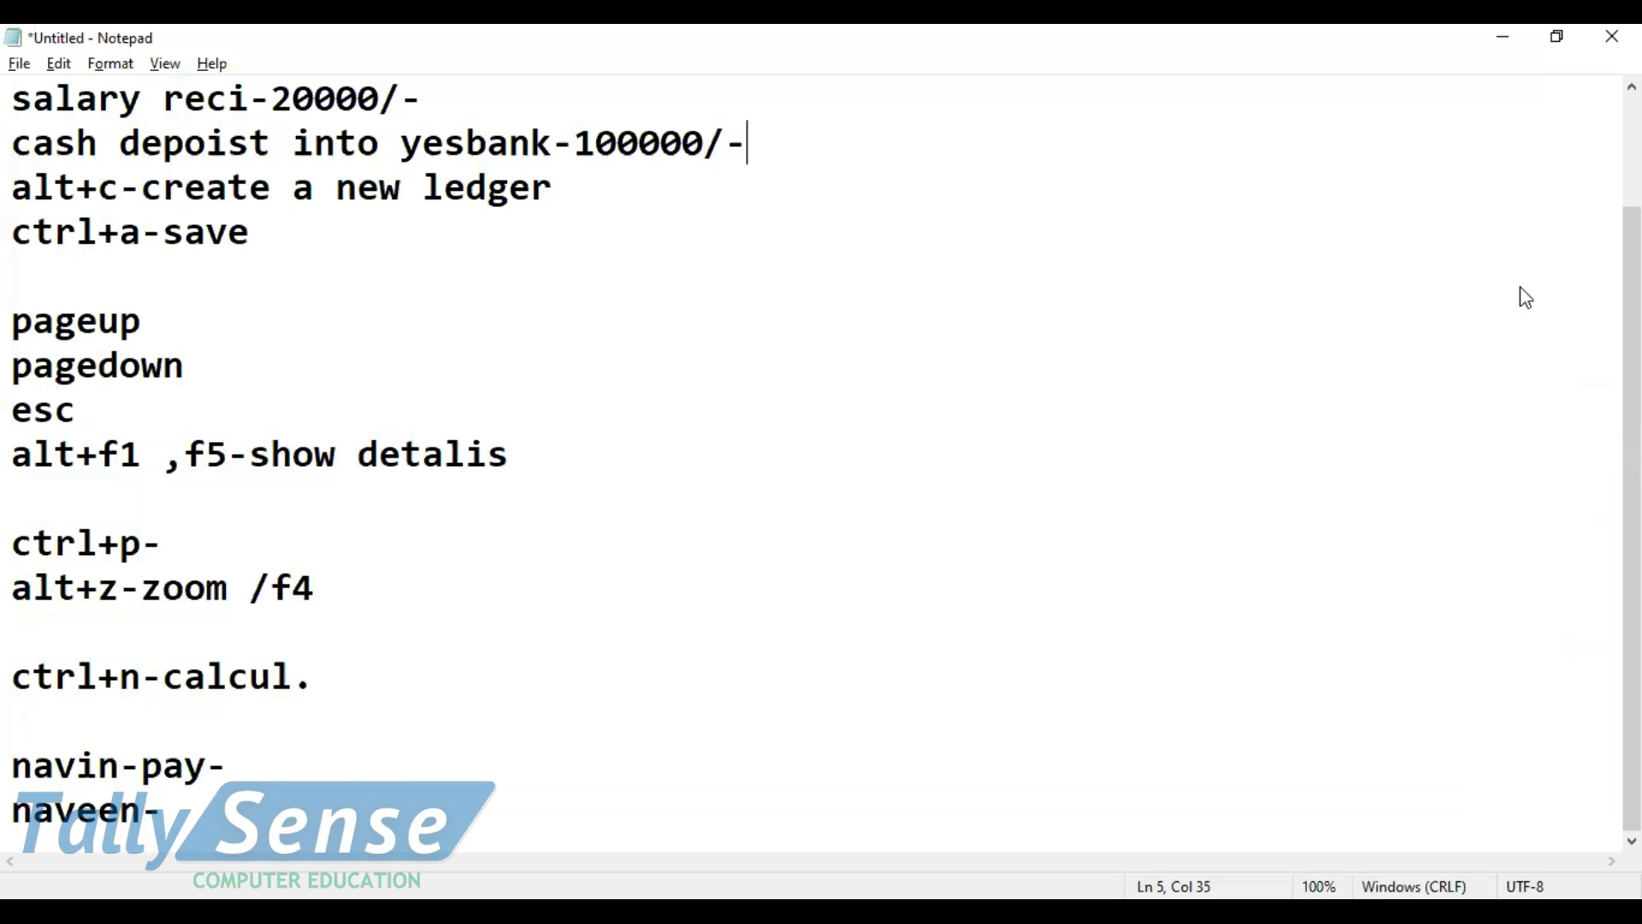
Return to TallyPrime and start a Contra voucher that credits Cash with 100000
key(alt+Tab)
click(1503, 217)
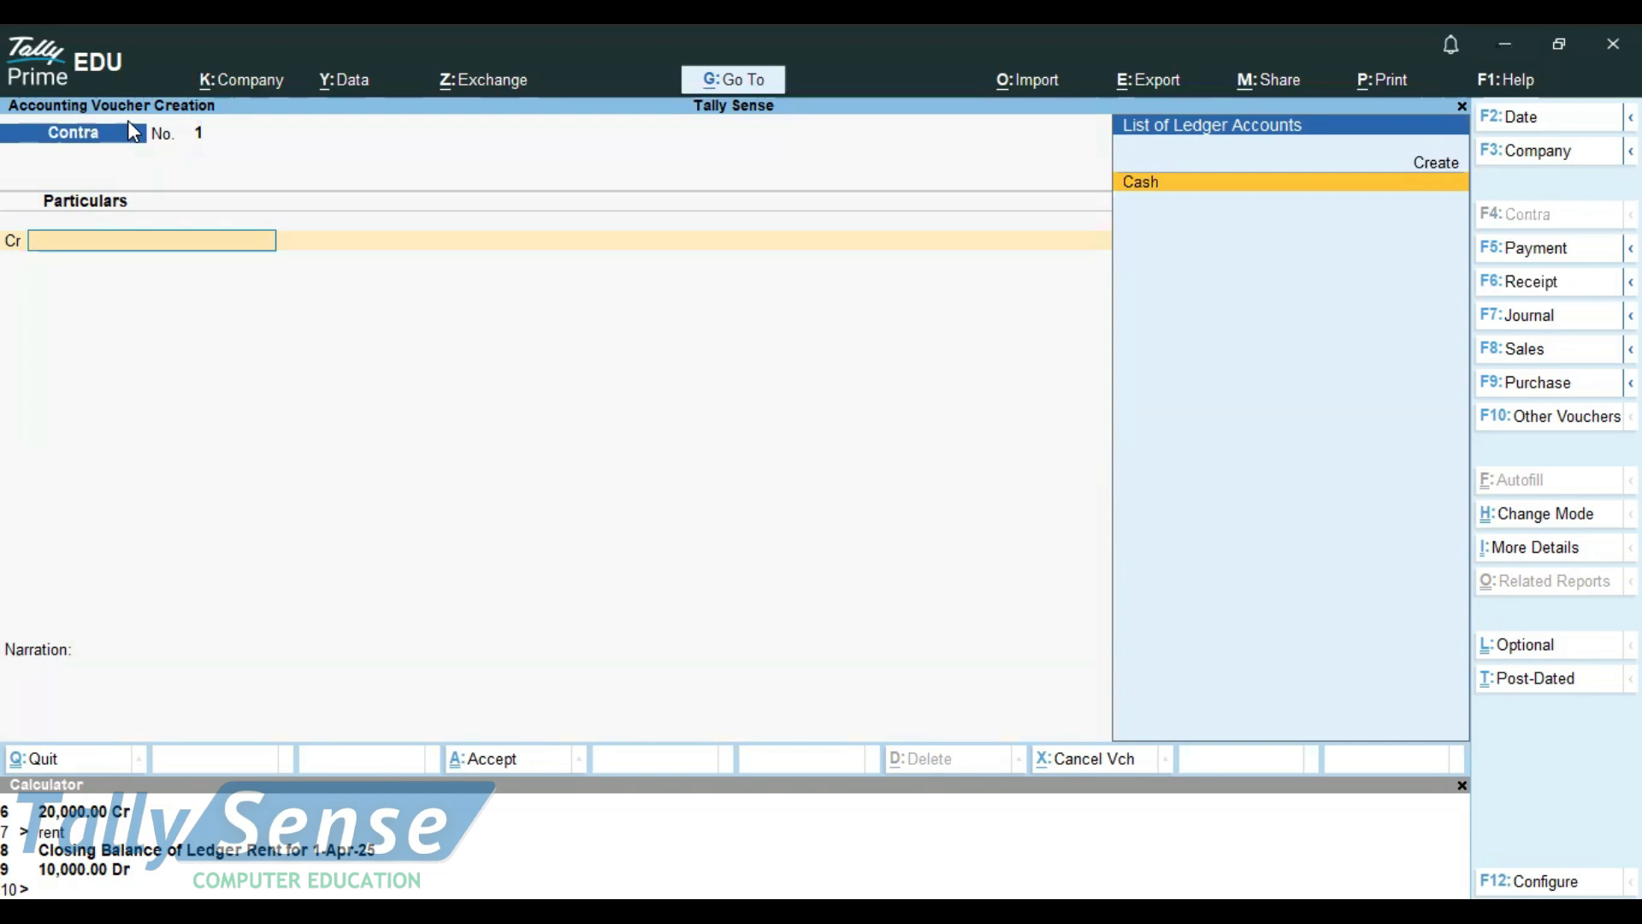
key(alt)
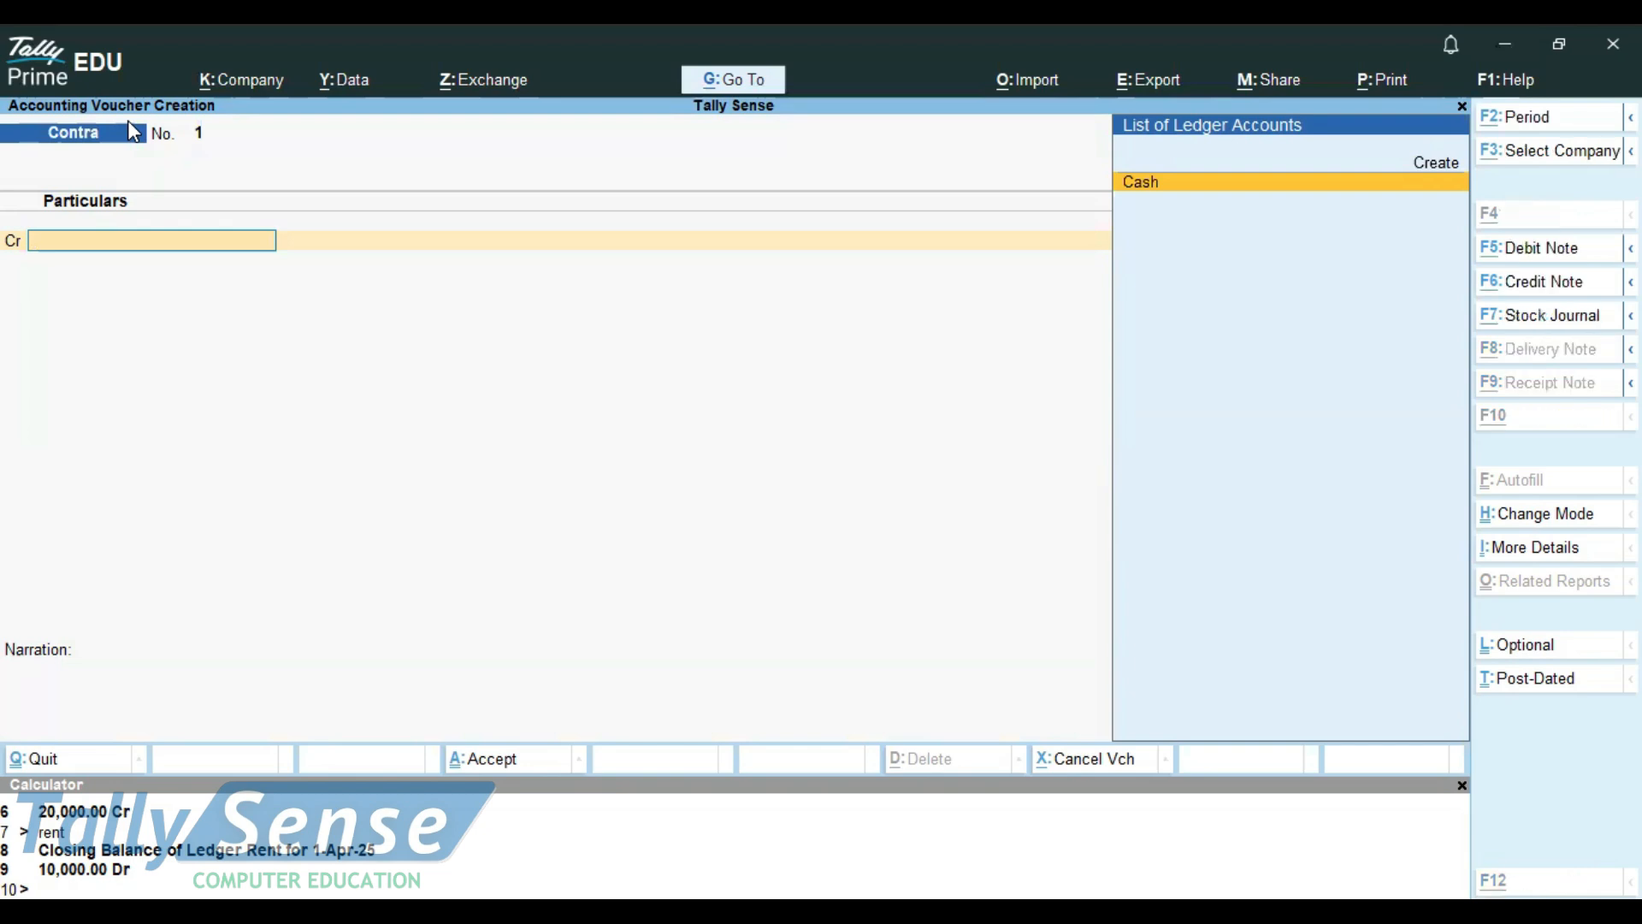
key(alt+Tab)
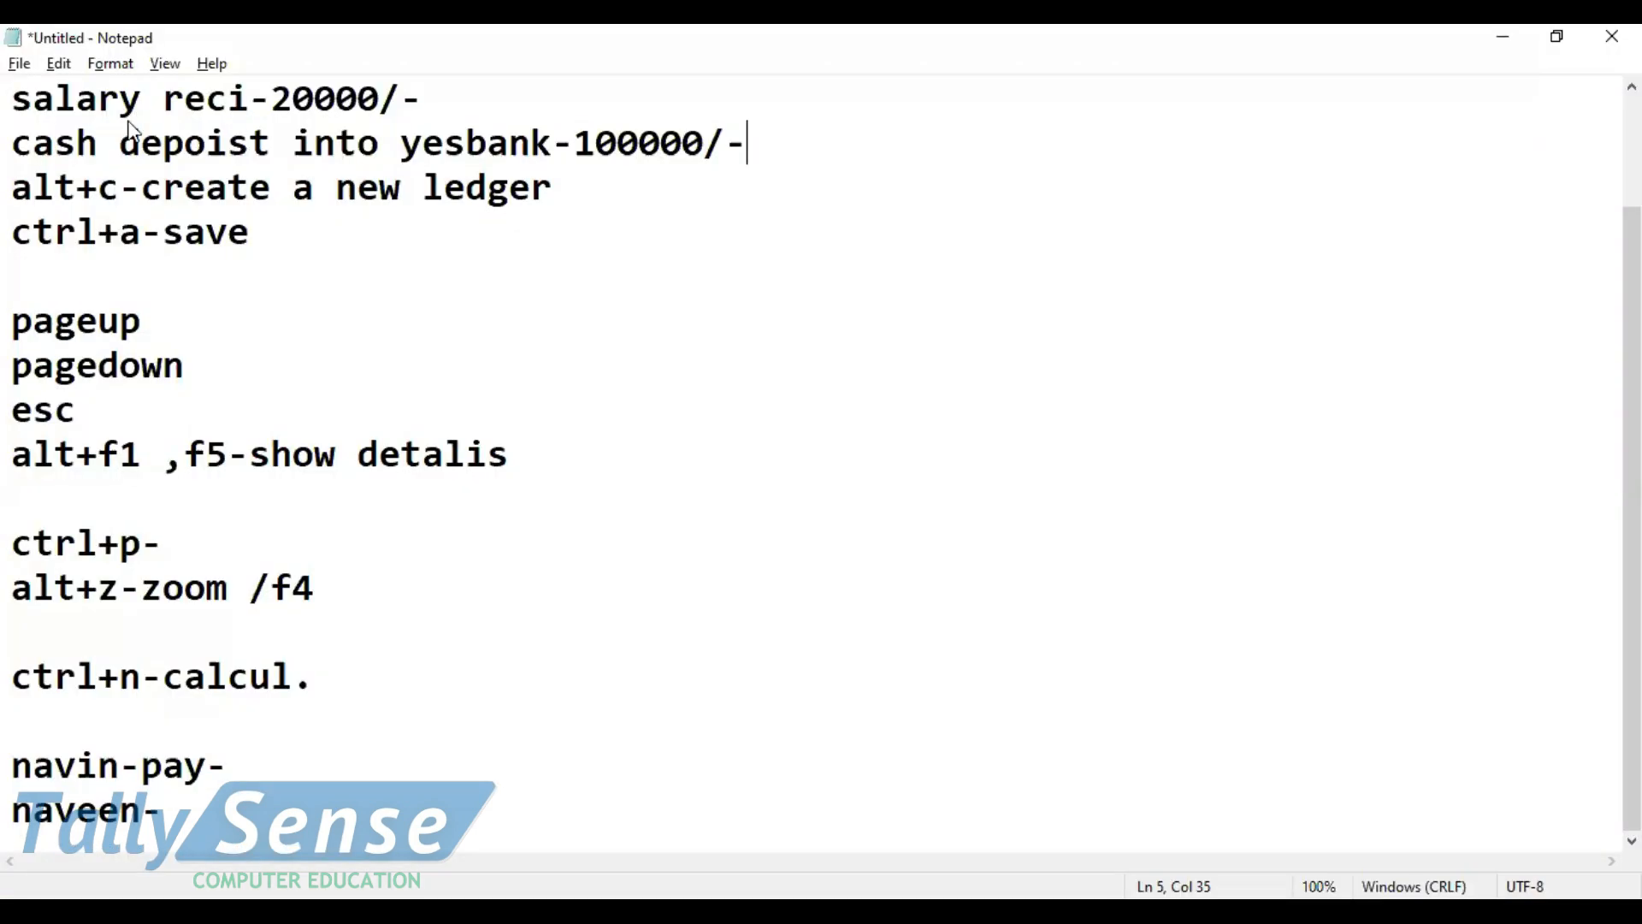
key(alt+Tab)
click(1133, 183)
text(100000)
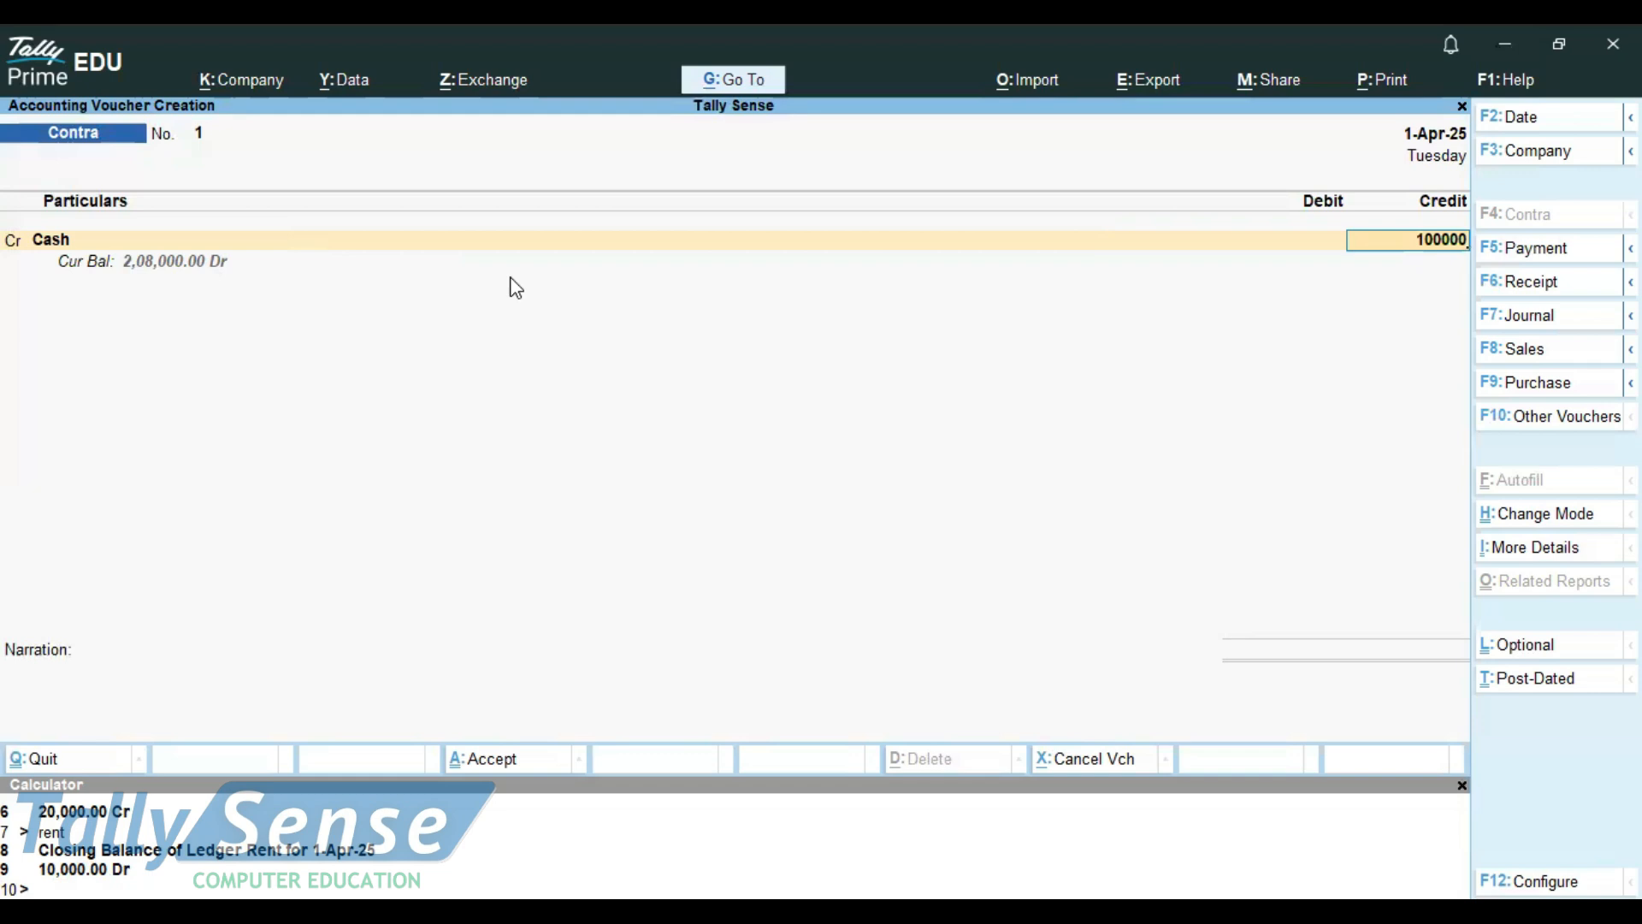
key(Return)
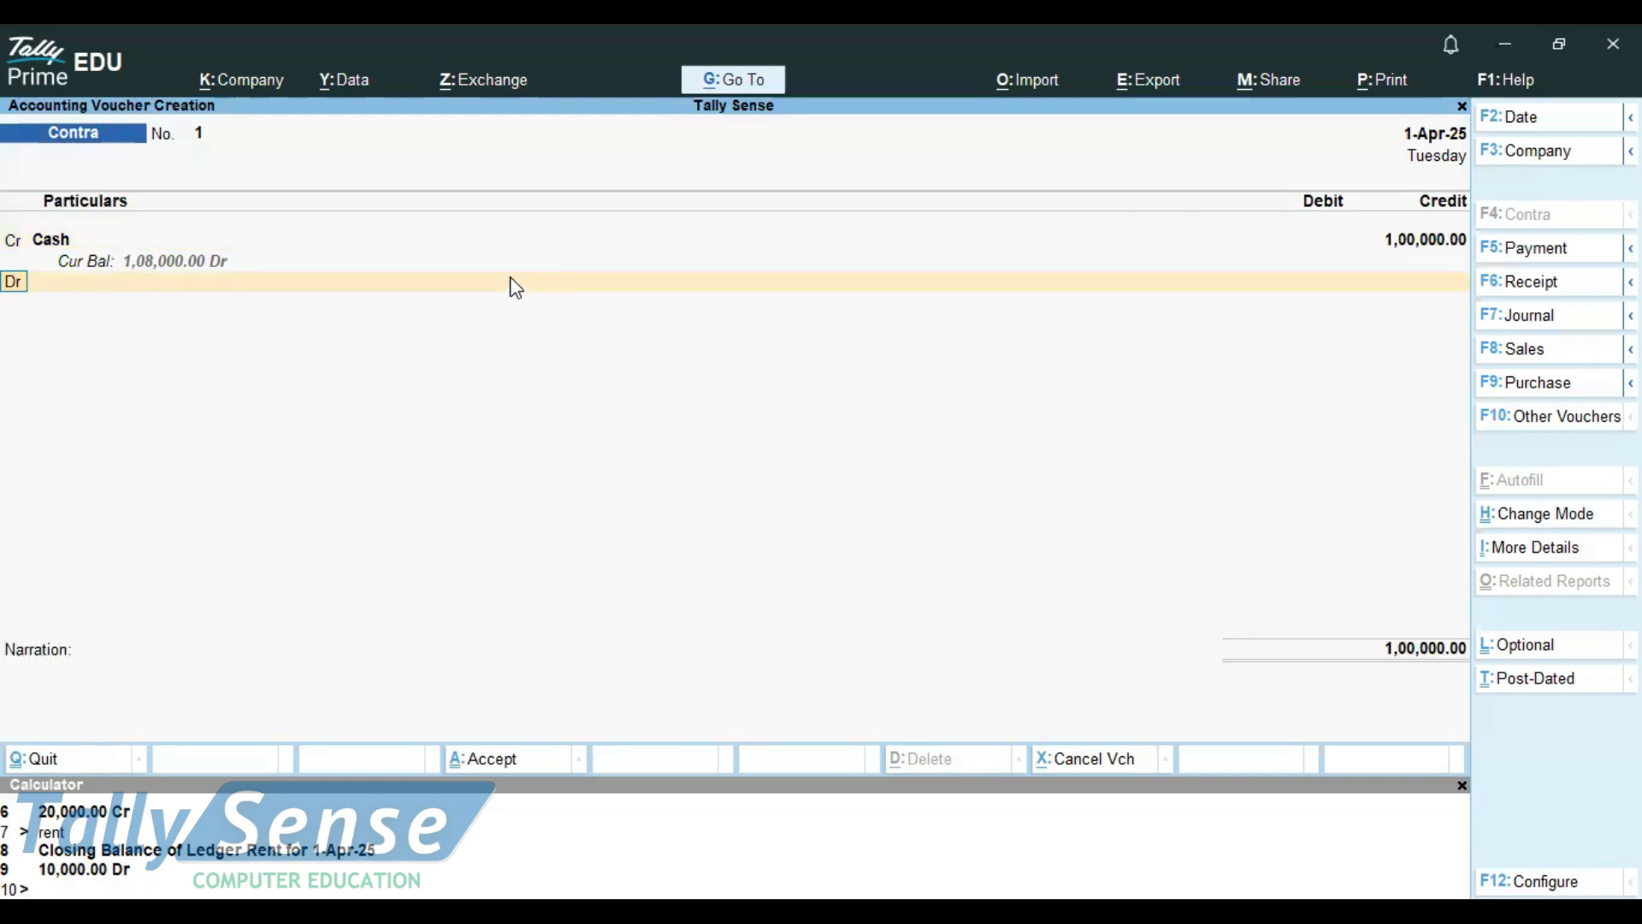
key(Return)
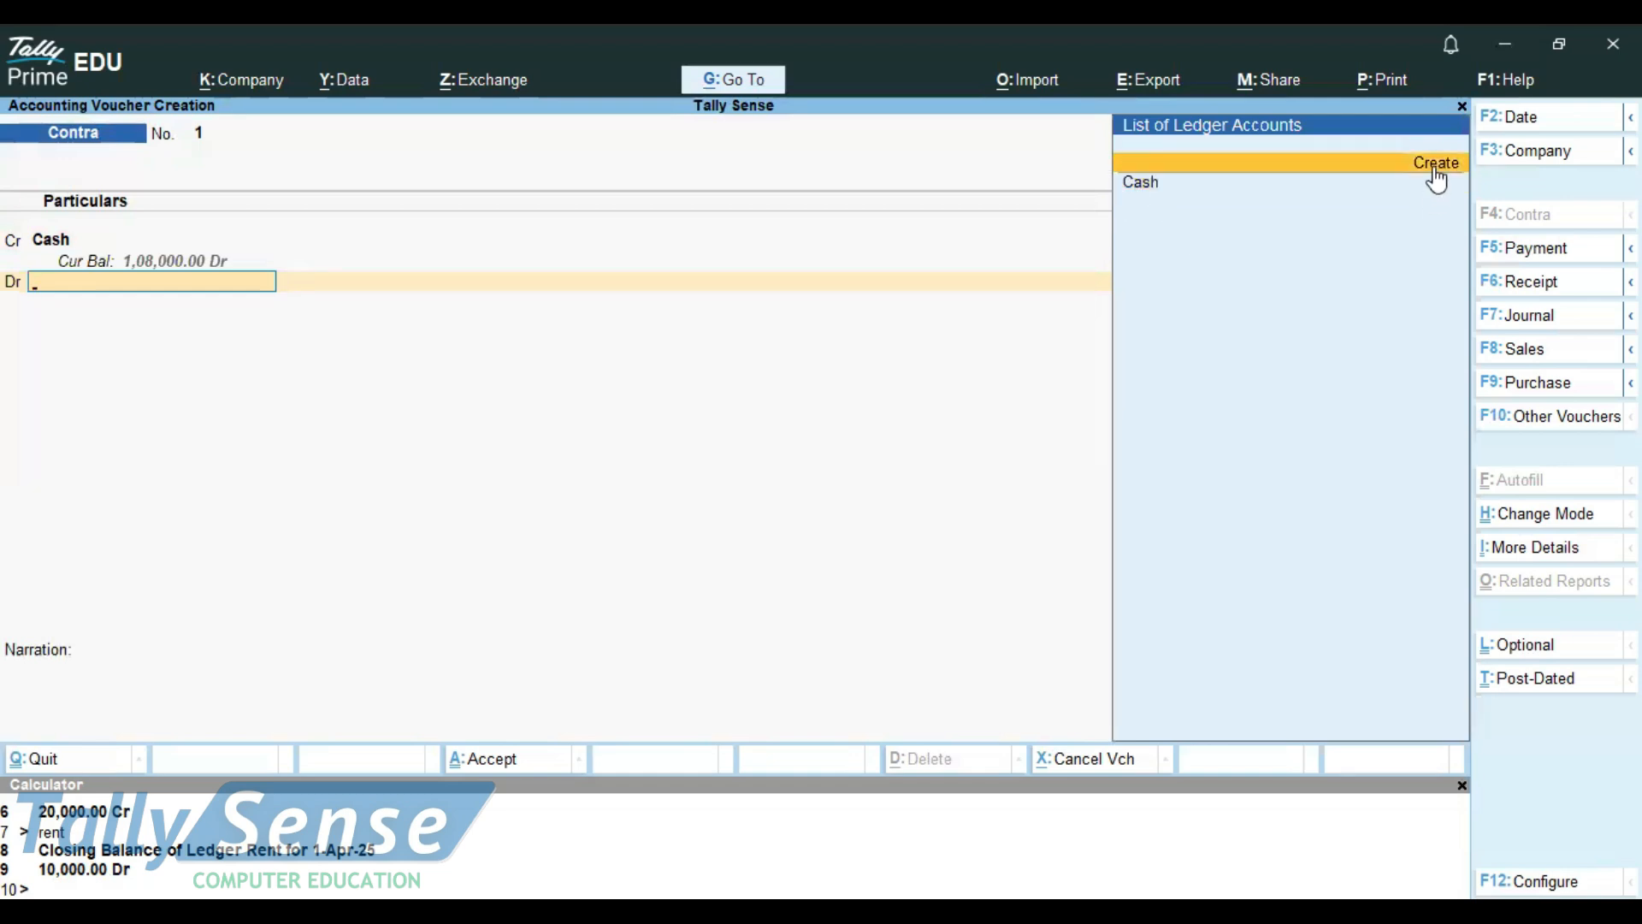
Switch to Notepad and highlight the "alt+c-create a new ledger" note
key(alt)
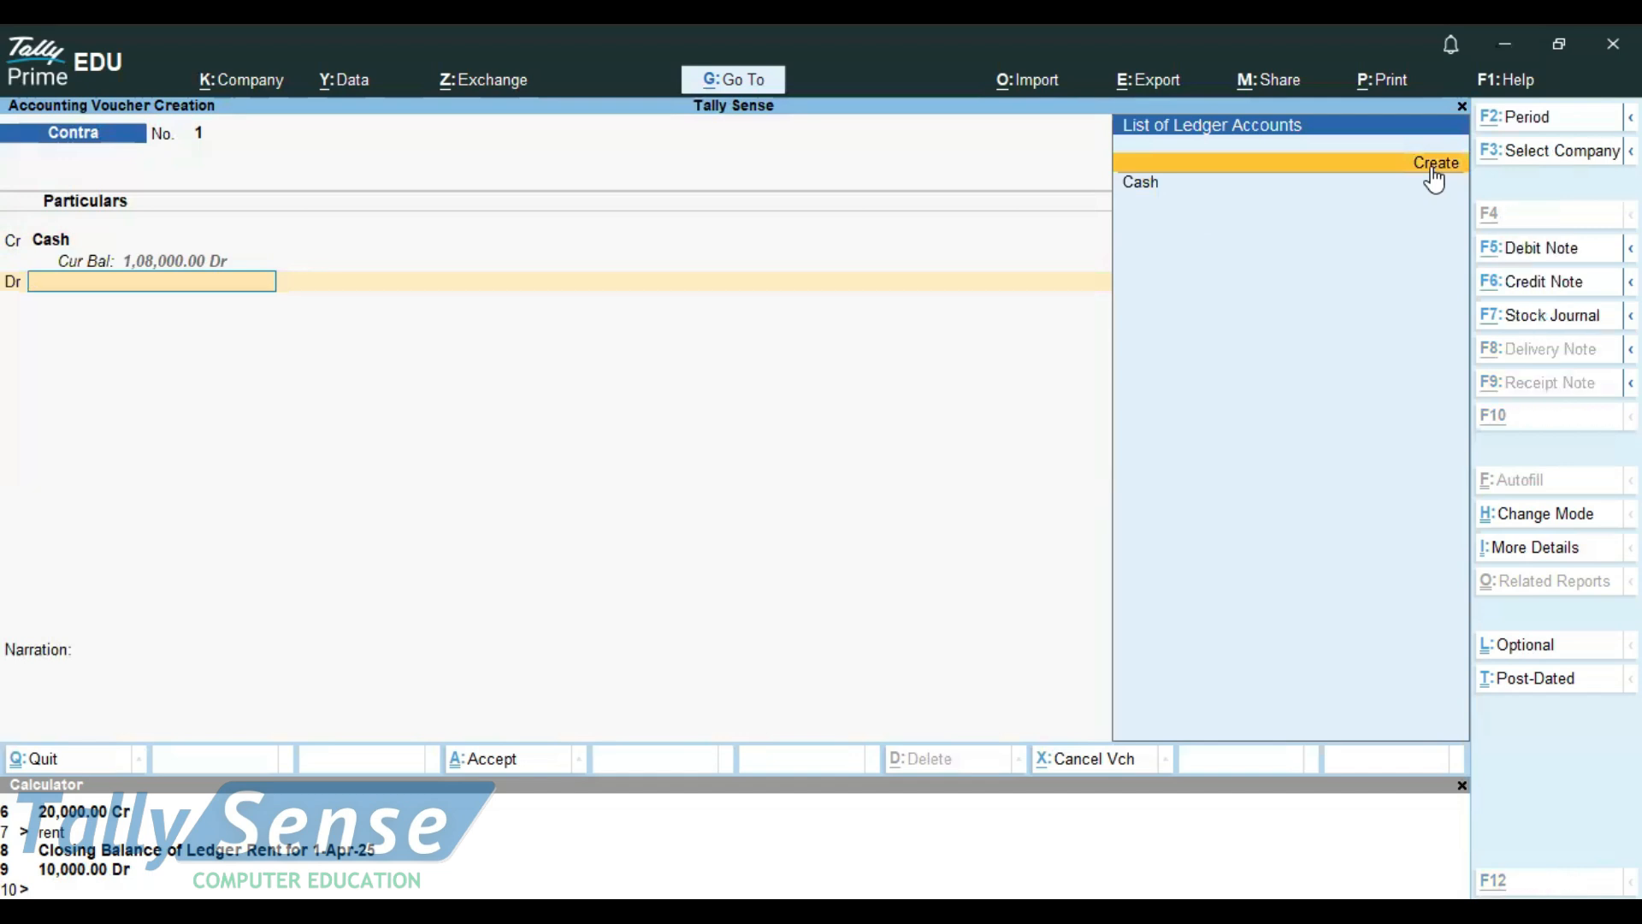
key(alt+Tab)
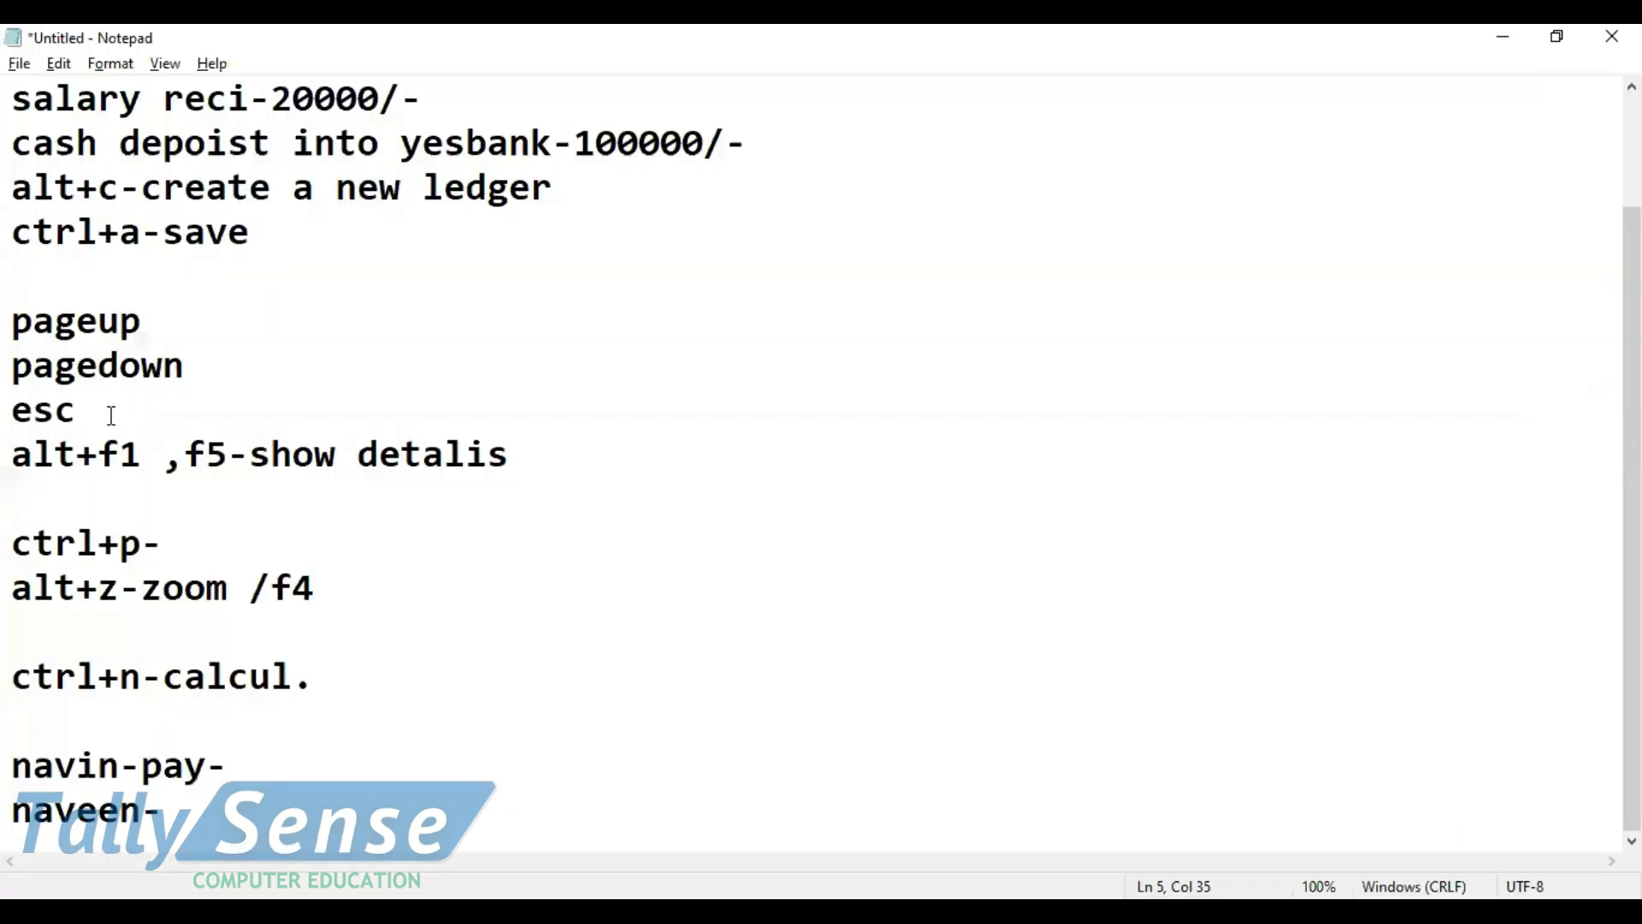
scroll(256, 325, up, 2)
drag(571, 334, 12, 321)
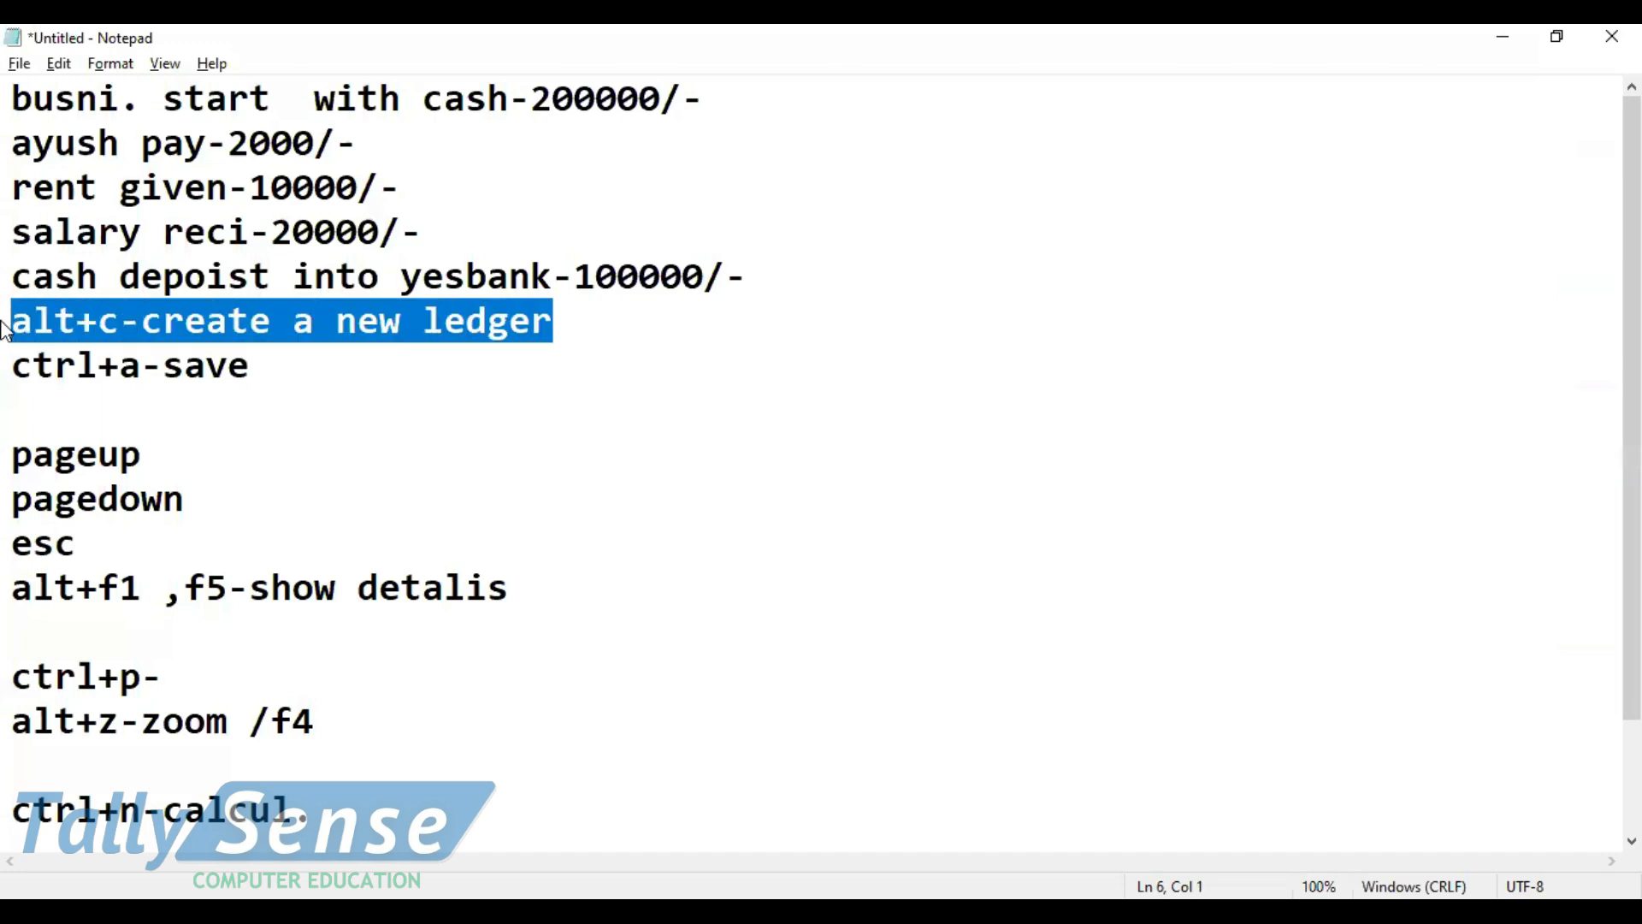
Return to TallyPrime and start a new ledger named "Yes Bank" for the contra voucher's debit line
key(alt+Tab)
text(Yes Nba)
text(n)
key(BackSpace)
key(BackSpace)
key(BackSpace)
key(BackSpace)
text(b)
key(BackSpace)
text(Bank)
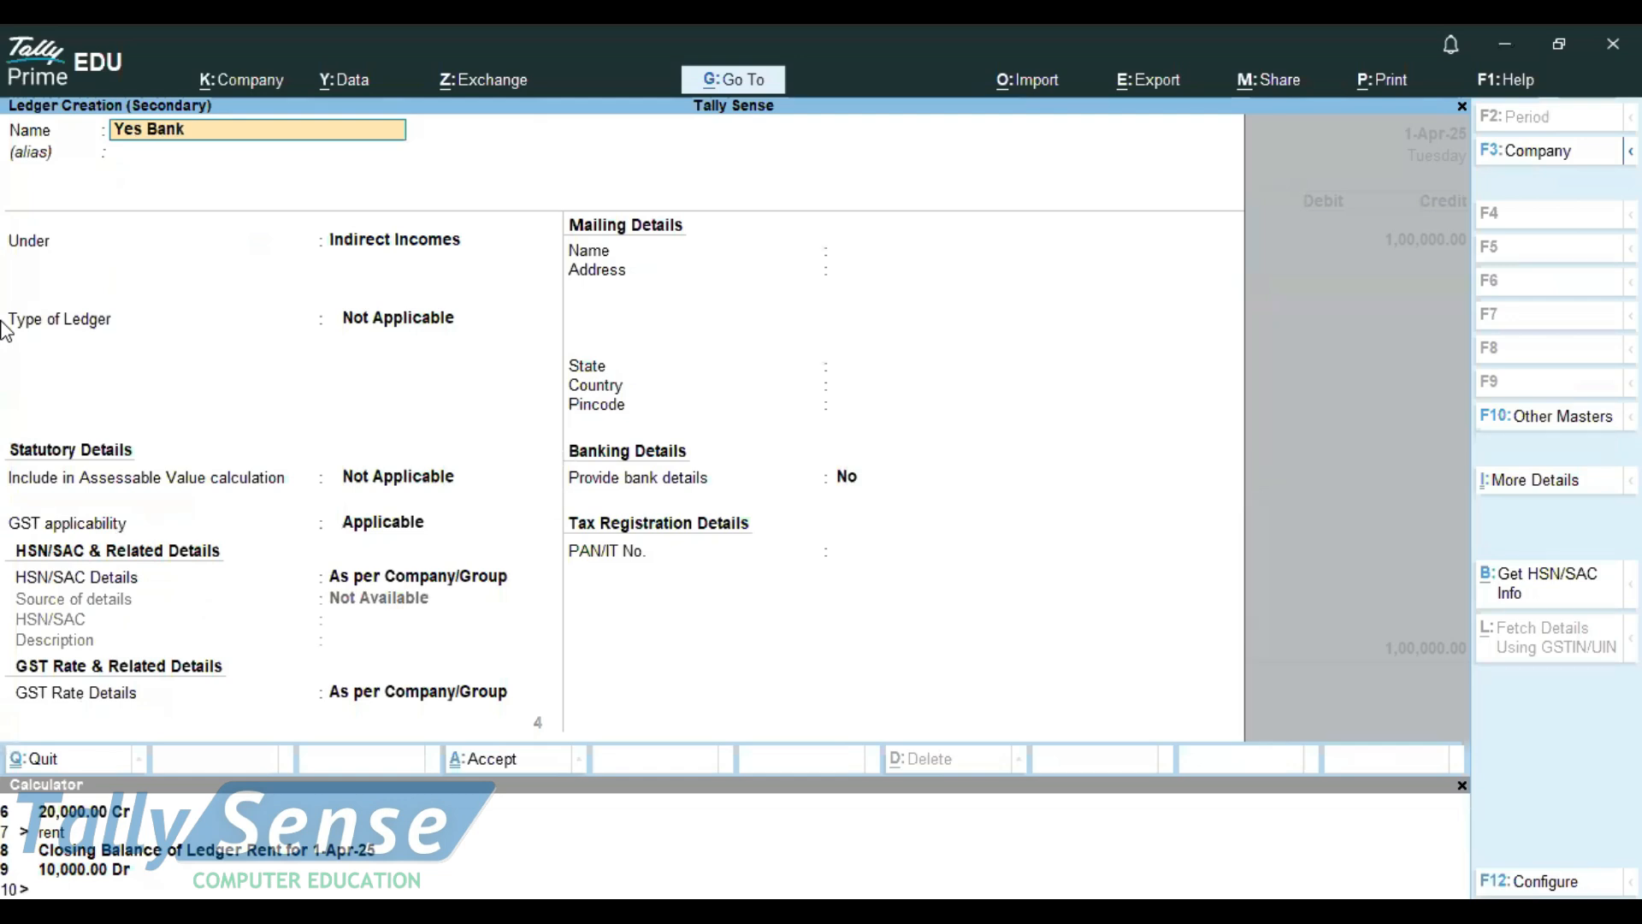
Put the Yes Bank ledger under the Bank Accounts group and save it
key(Return)
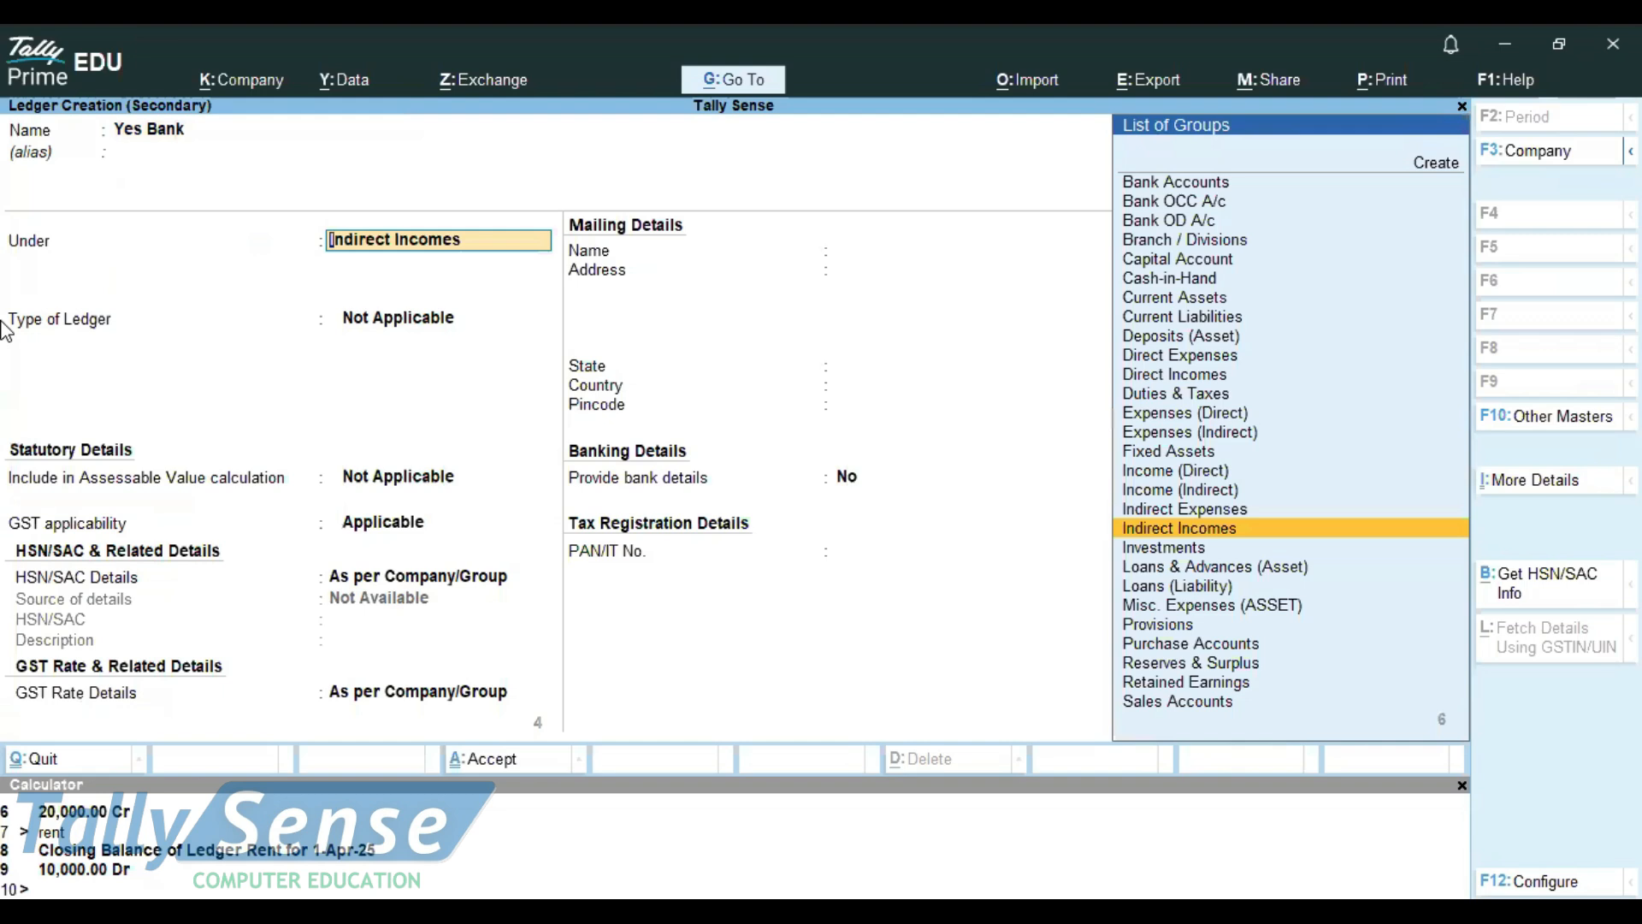
key(Up)
key(Up)
key(Up)
key(Up)
key(Up)
key(Up)
key(Up)
key(Up)
key(Up)
key(Up)
key(Up)
key(Up)
key(Up)
key(Up)
key(Up)
key(Up)
key(Up)
key(Up)
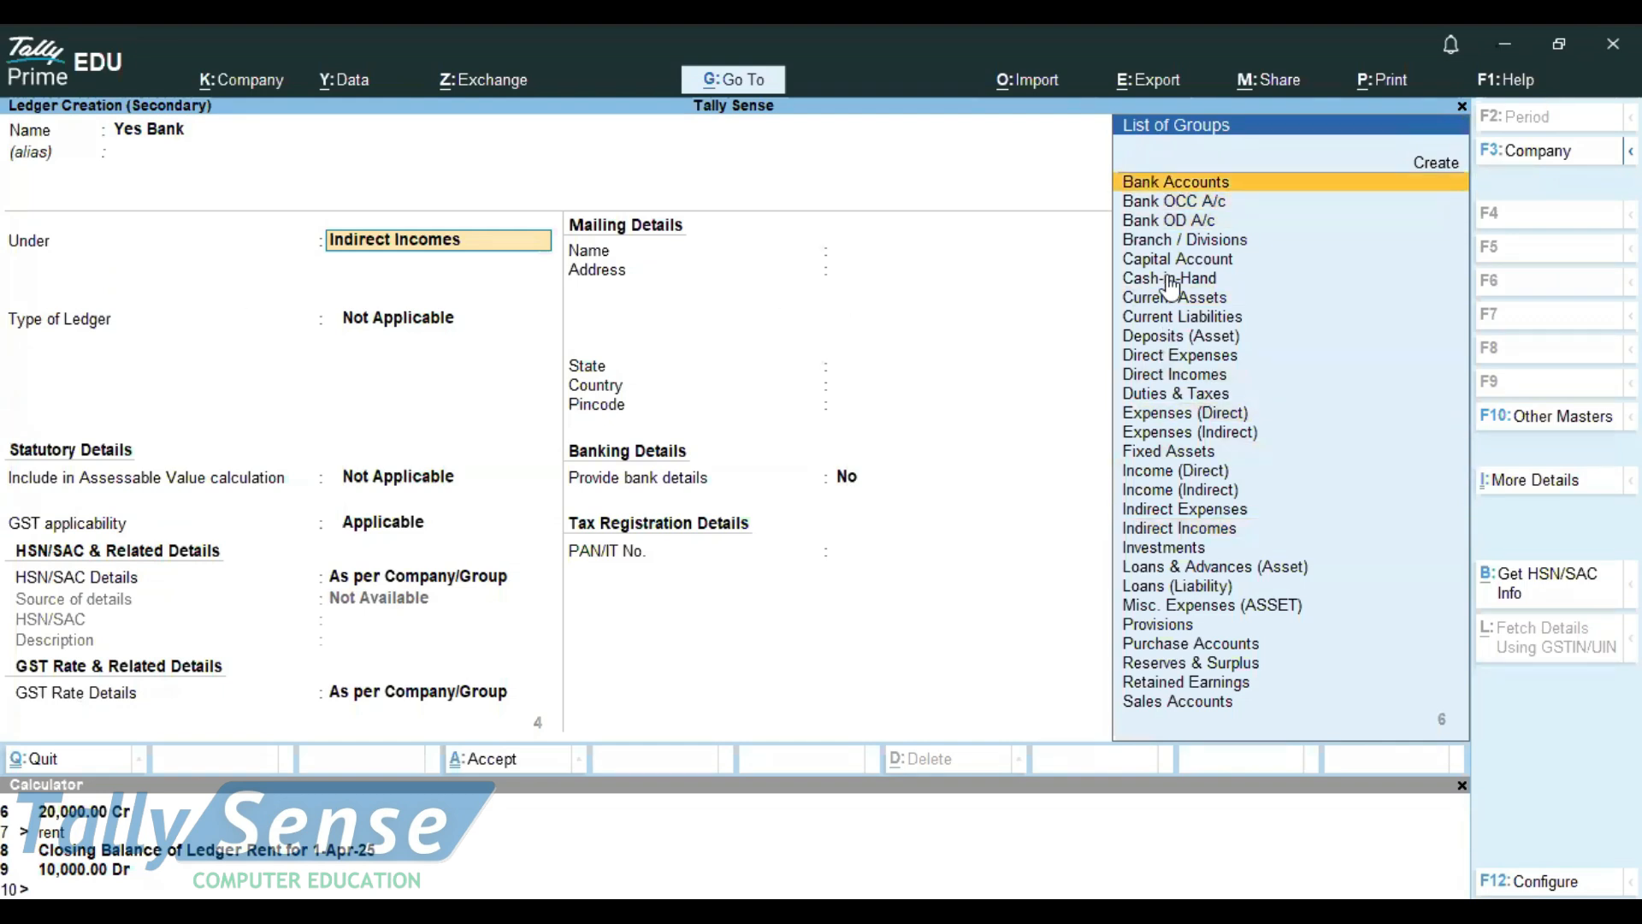
click(1179, 184)
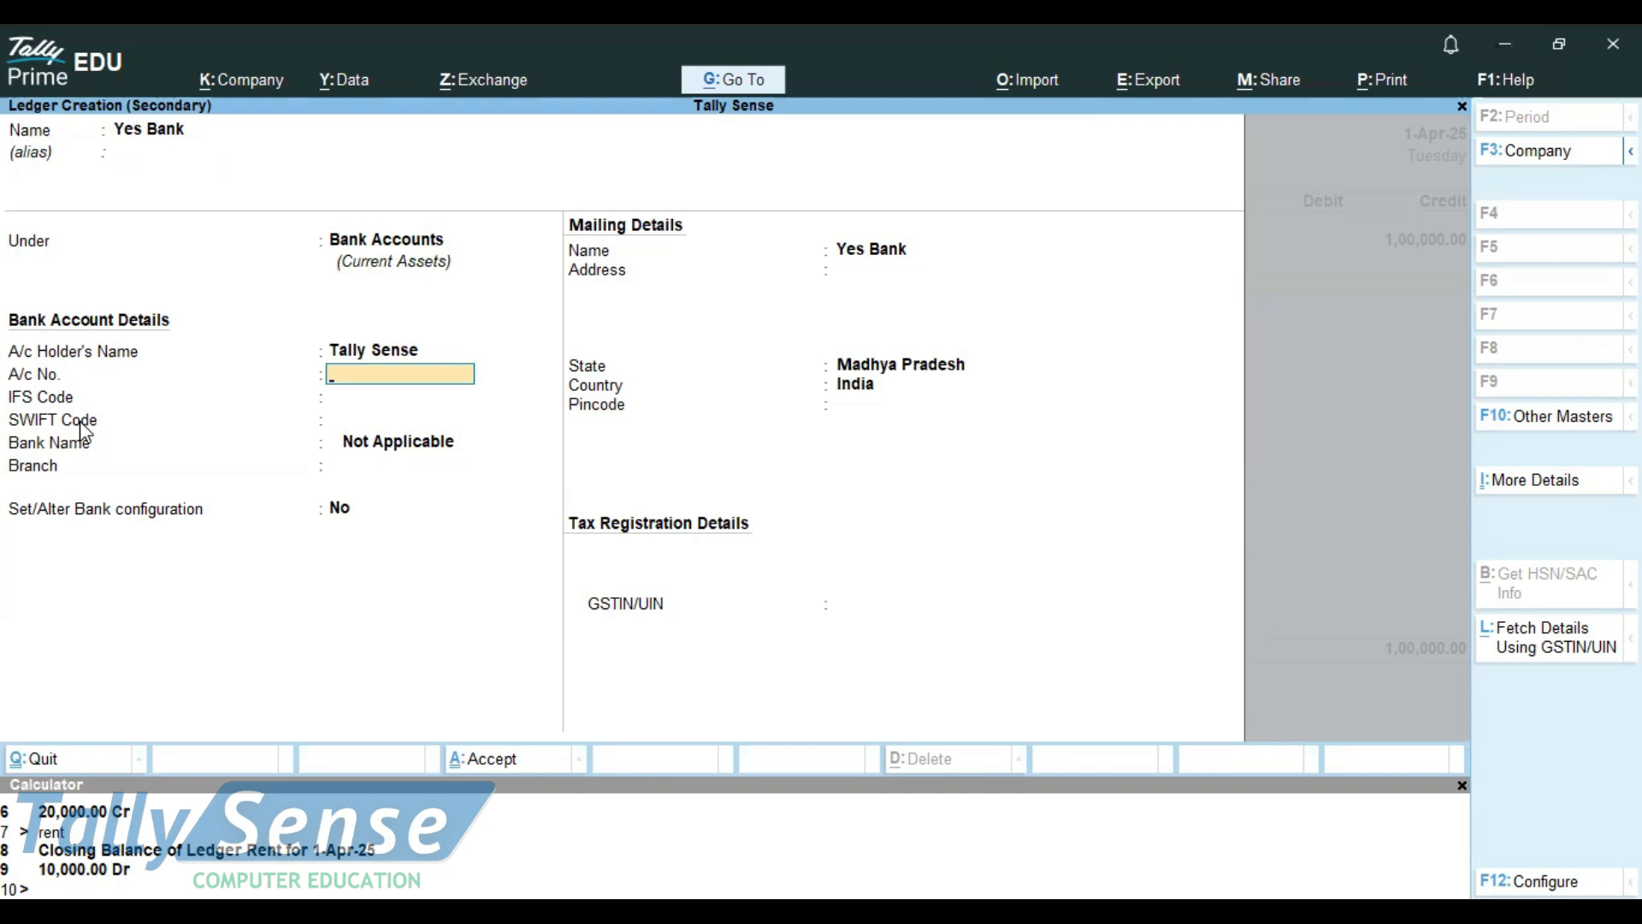
click(499, 770)
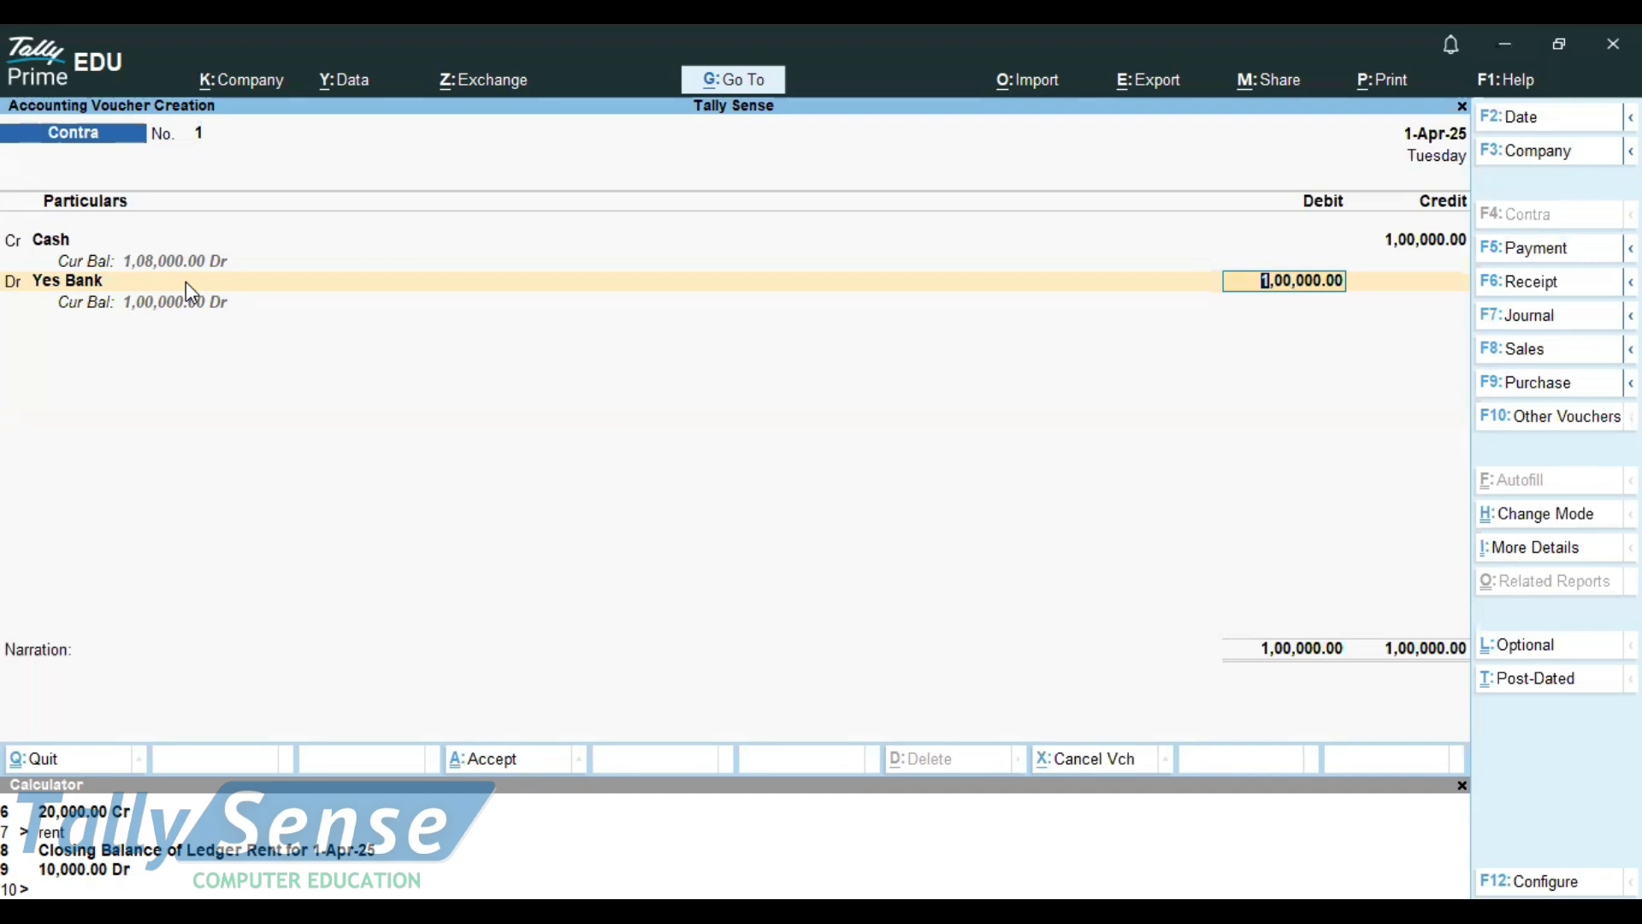
Save the contra voucher with Yes Bank debited 1,00,000.00 and leave voucher creation
click(476, 760)
key(Escape)
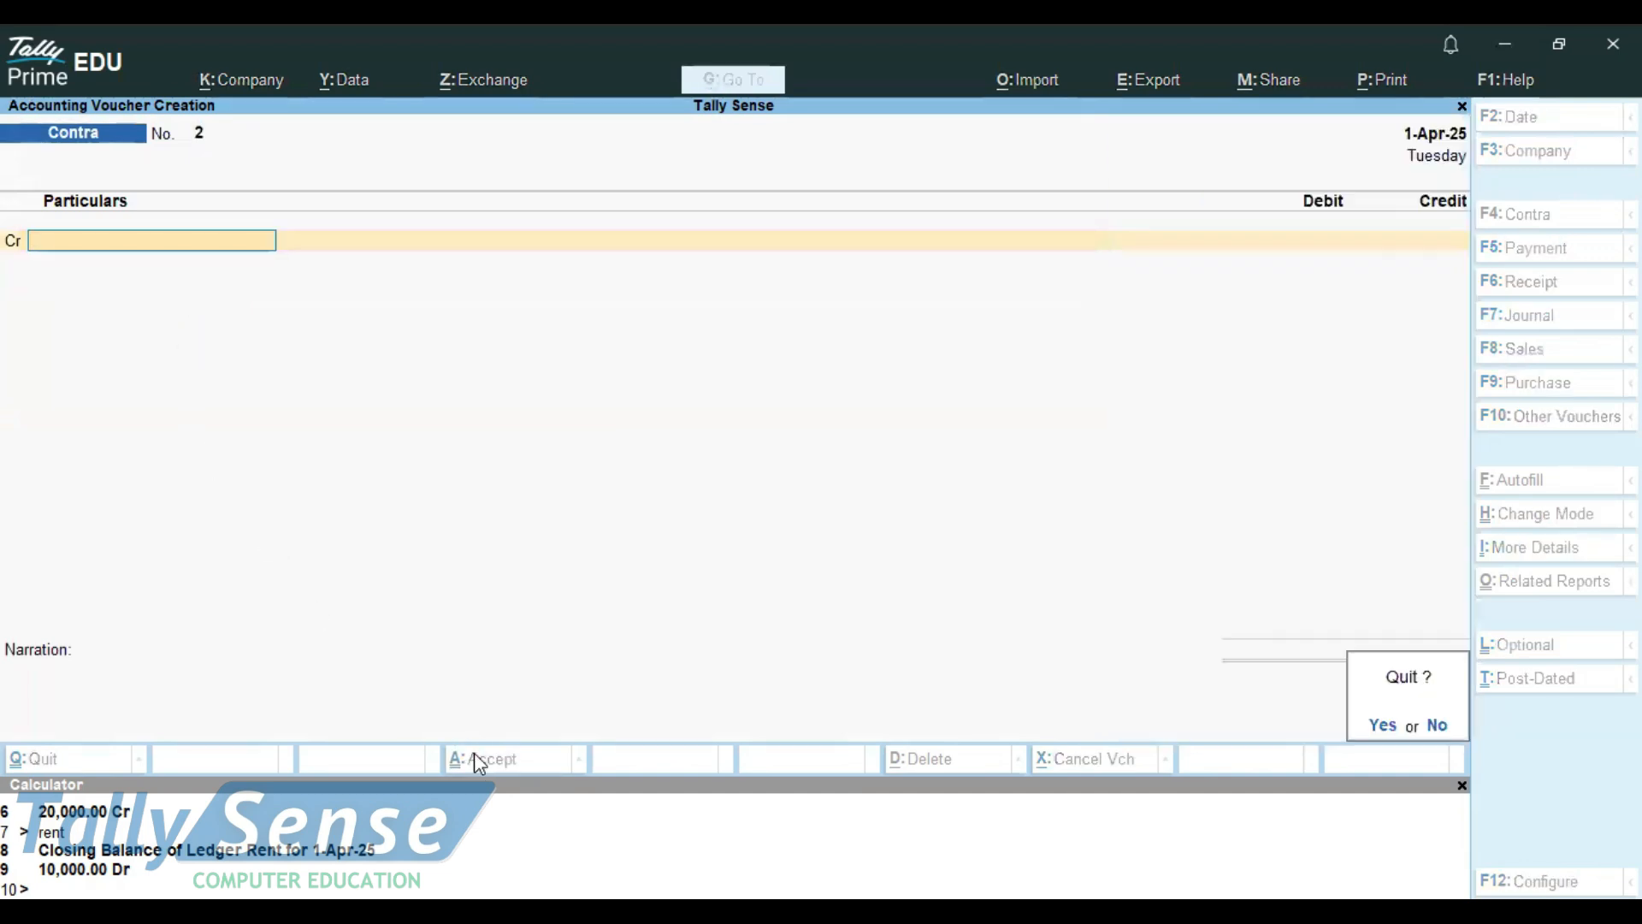
key(y)
key(Down)
key(Down)
key(Down)
key(Down)
key(Down)
key(Down)
key(Down)
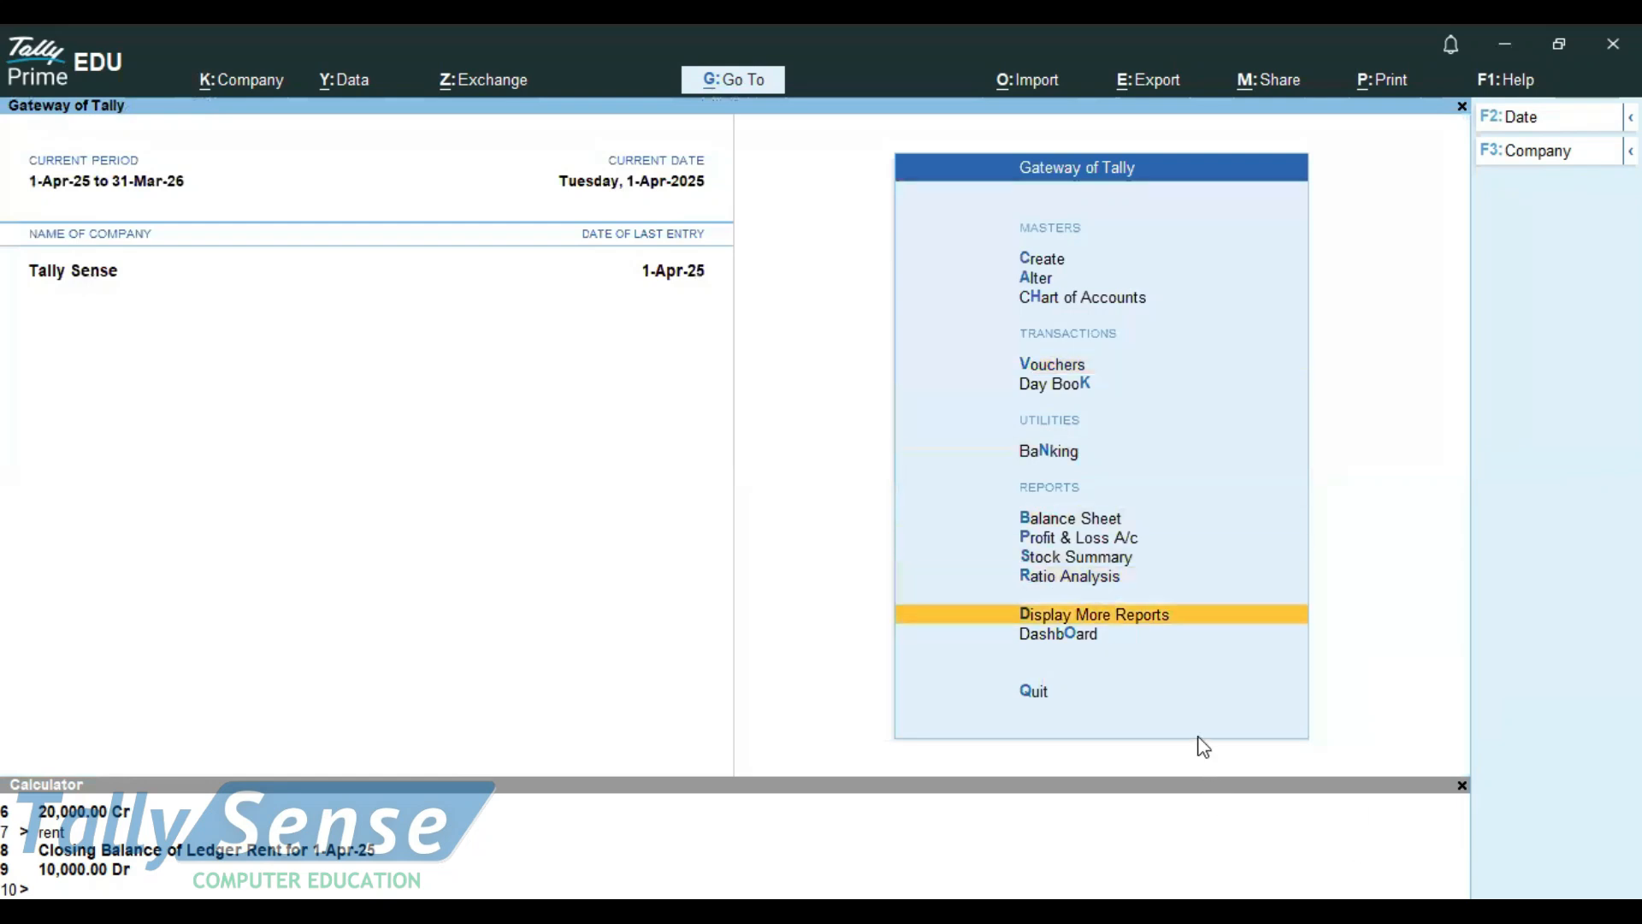
key(o)
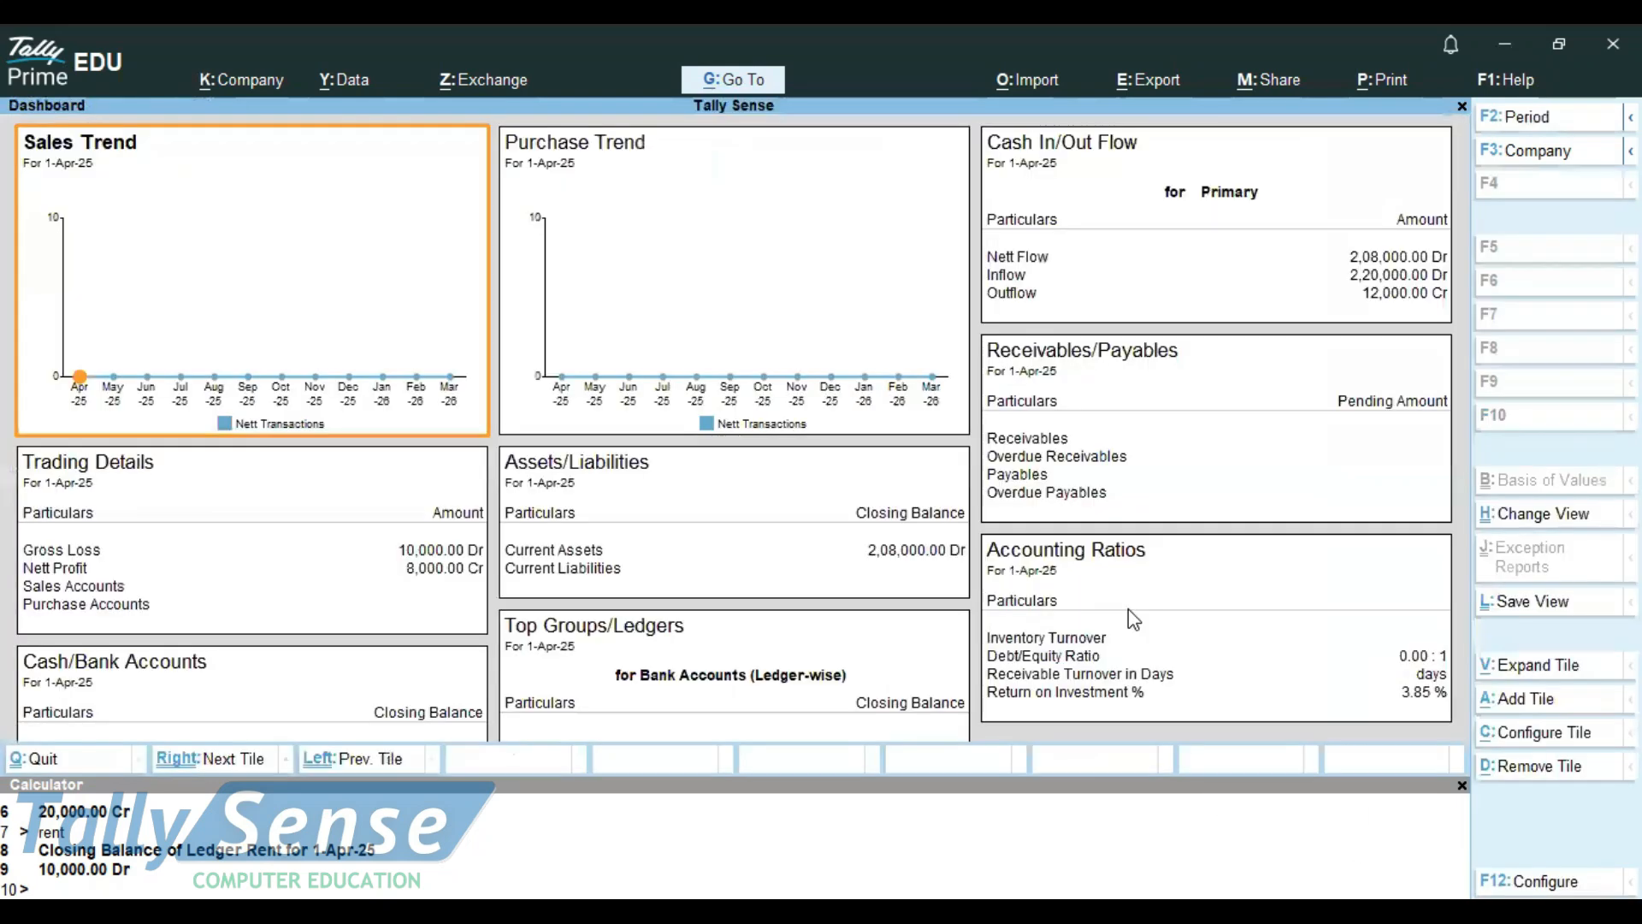
key(Escape)
Display the Cash/Bank Book(s) summary from the account books reports
key(Up)
key(Return)
key(Down)
key(Down)
key(Down)
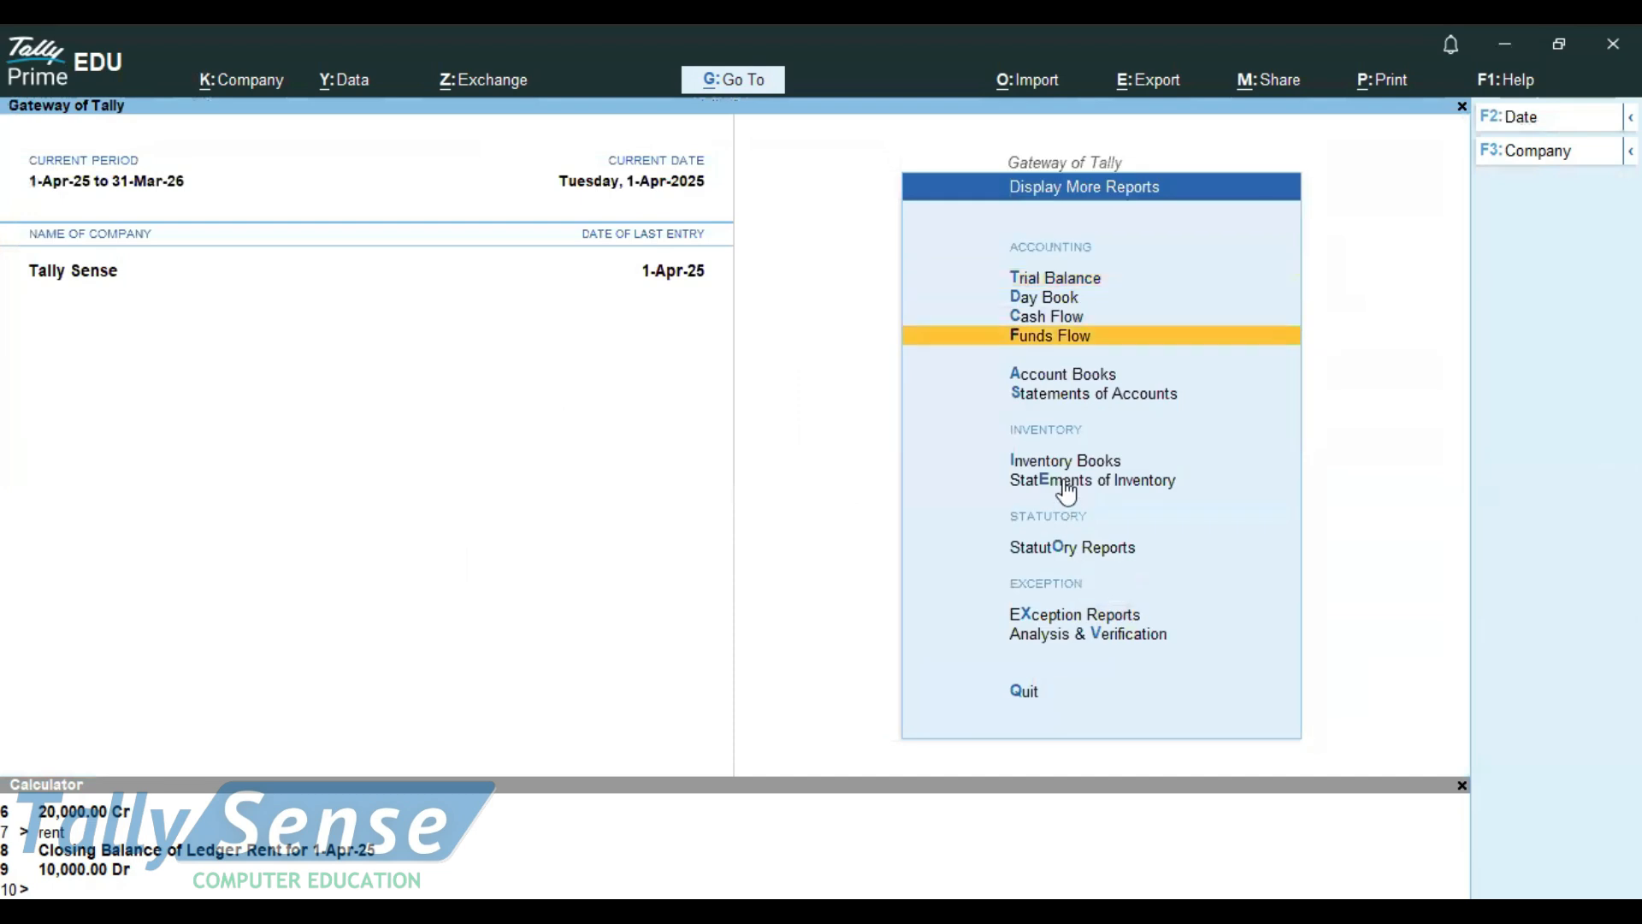
click(1064, 374)
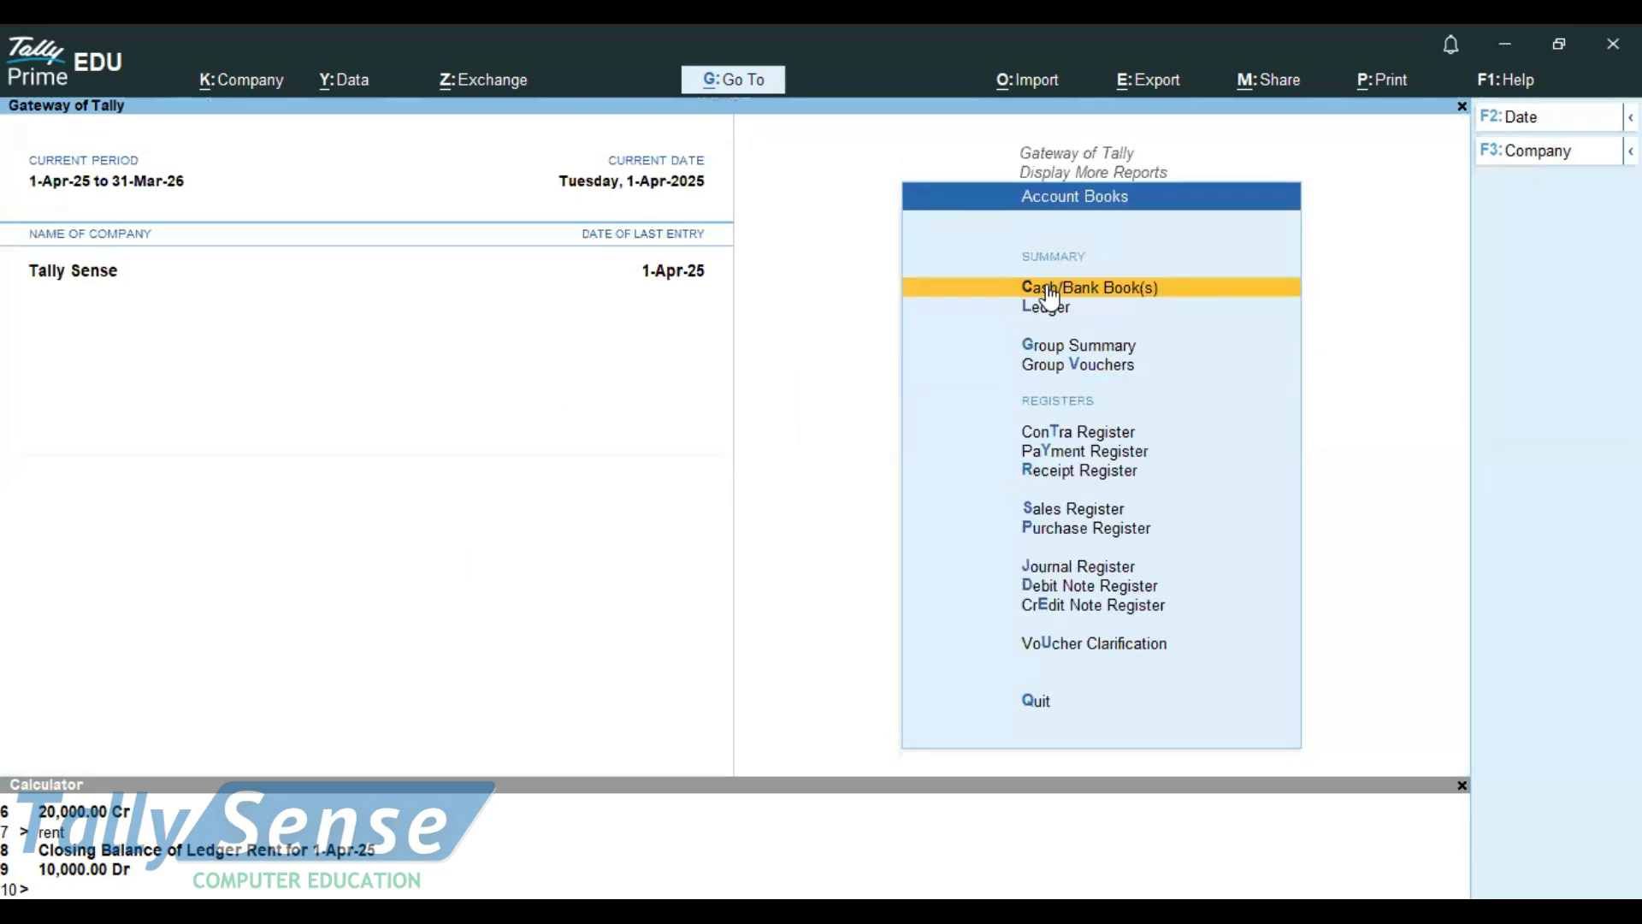
click(1051, 290)
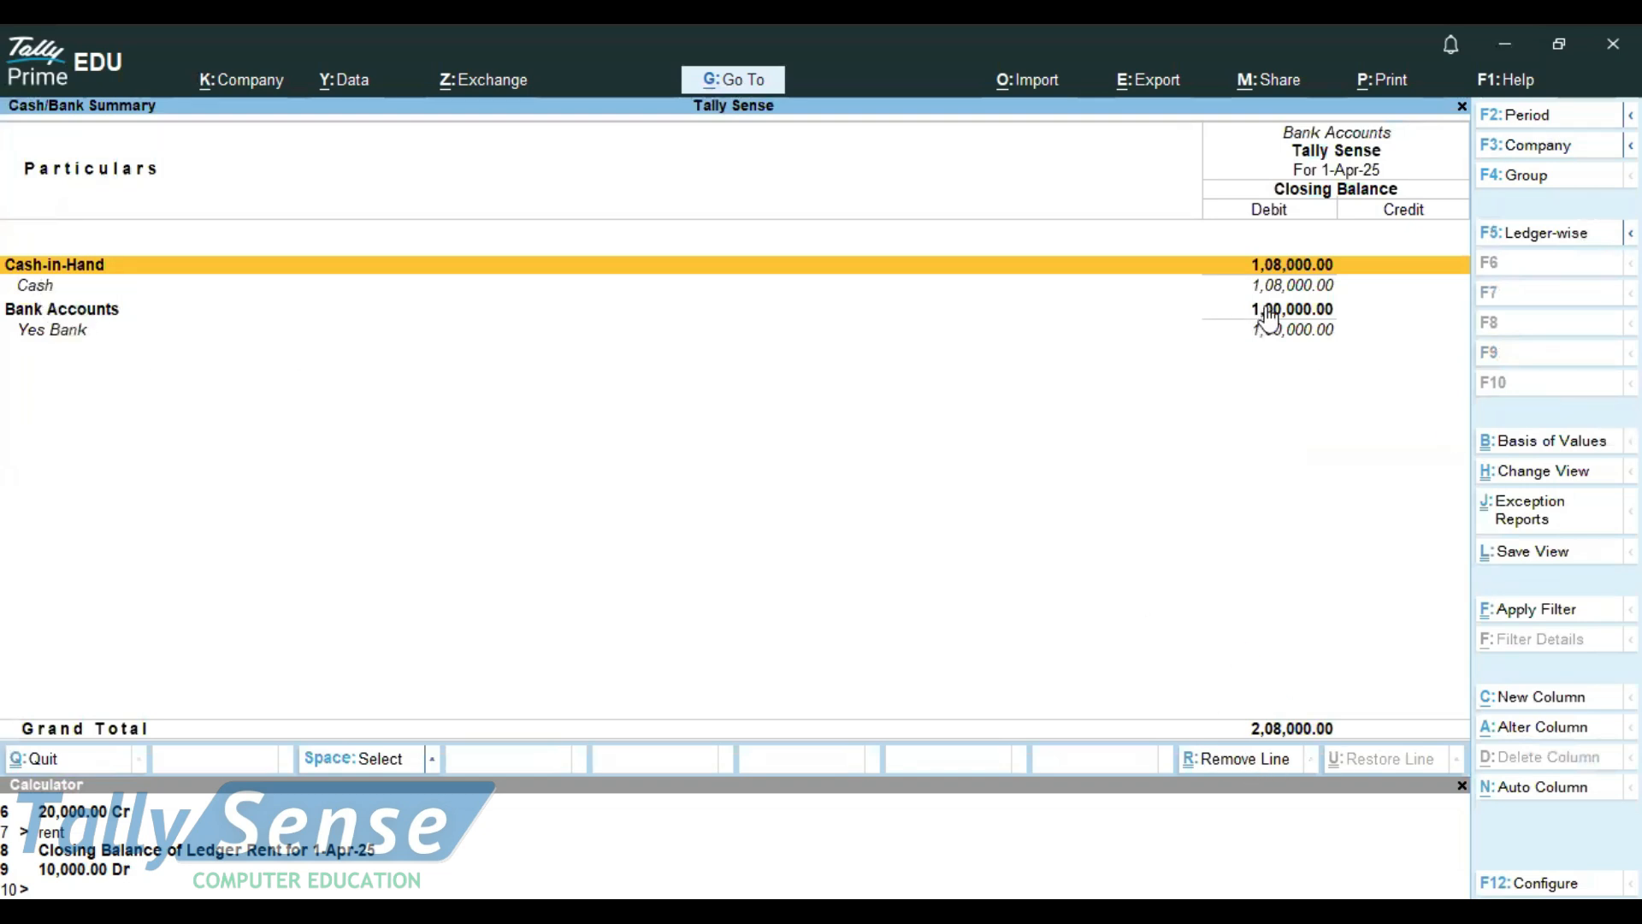
Drill down from the Cash ledger to its vouchers for April 2025
key(Down)
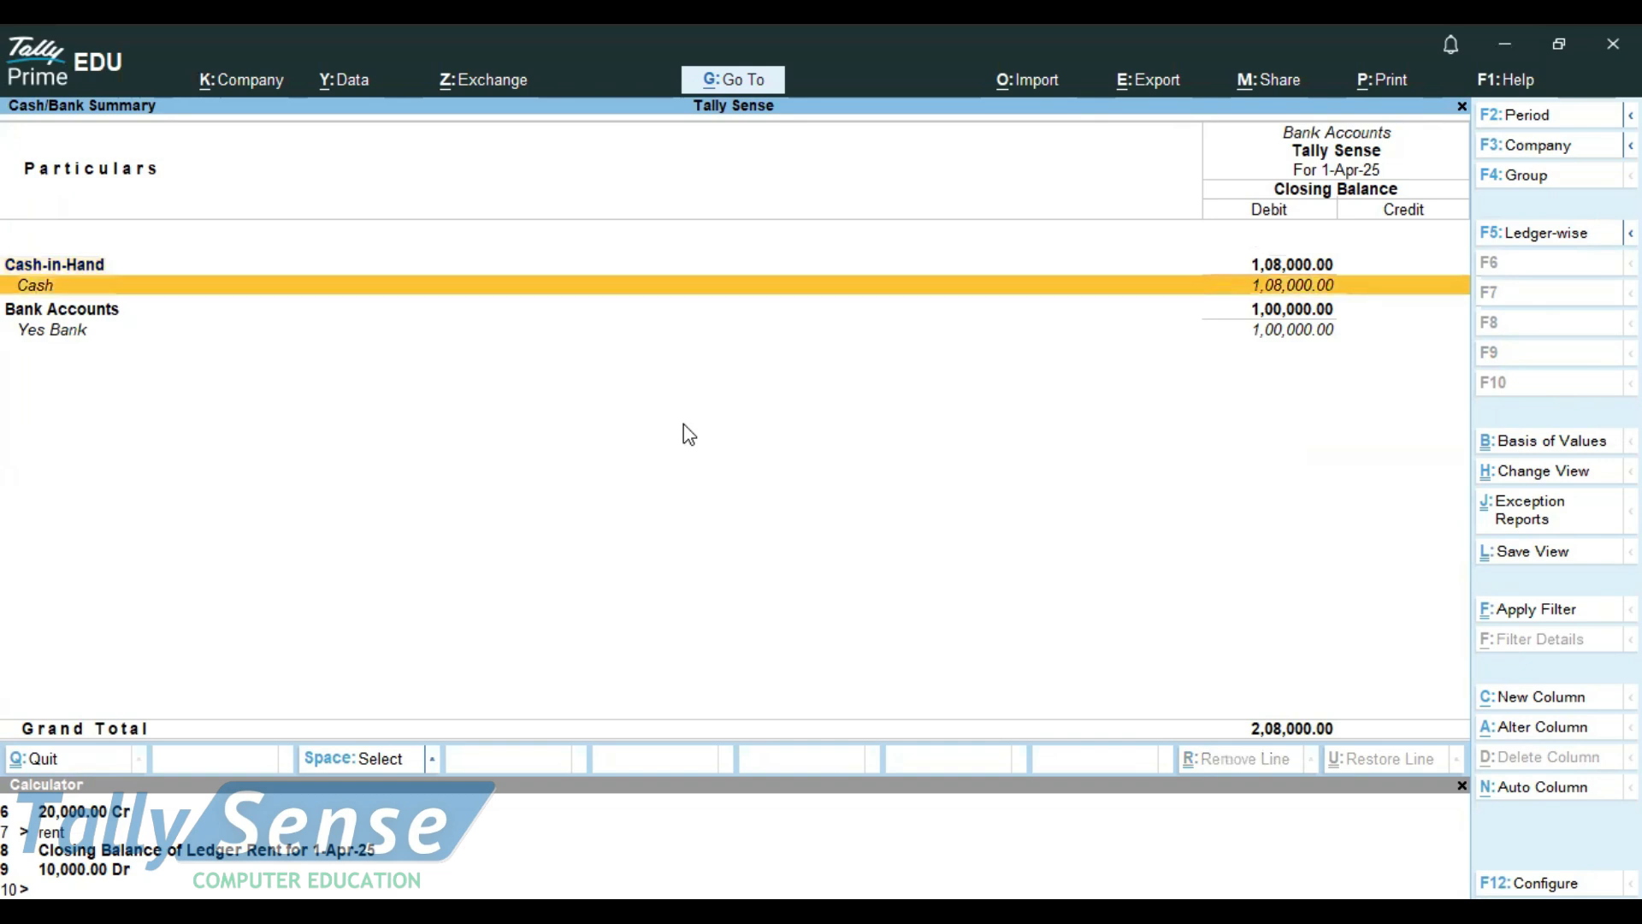
key(Return)
key(Return)
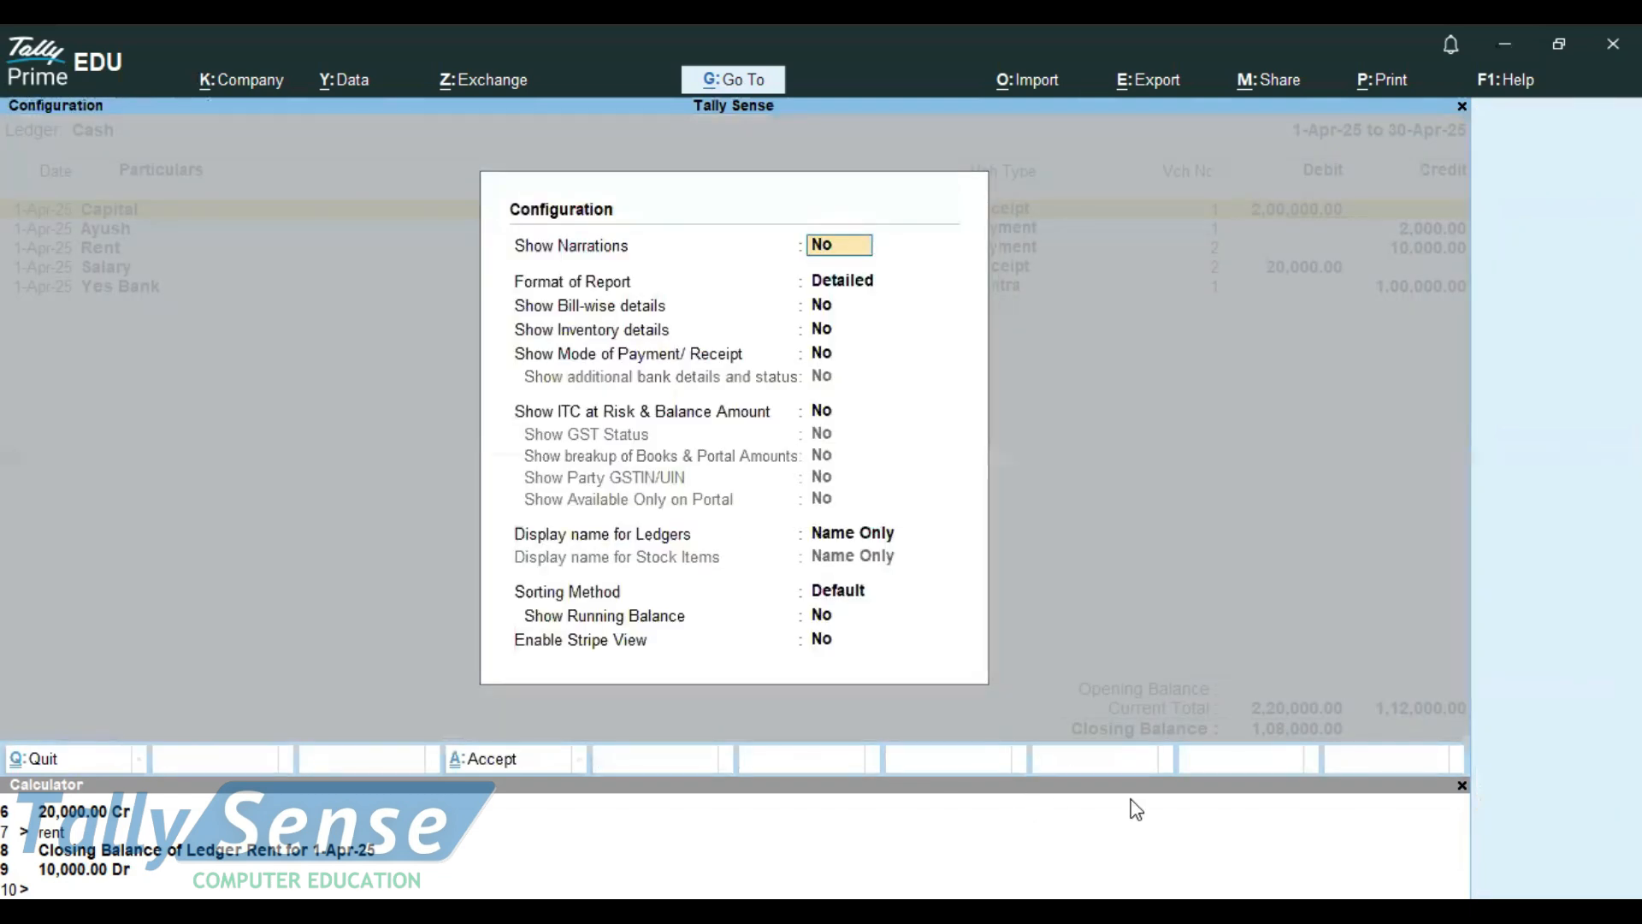
Configure the Cash ledger vouchers report to show the running balance
click(1528, 883)
click(566, 616)
key(y)
key(Return)
key(Return)
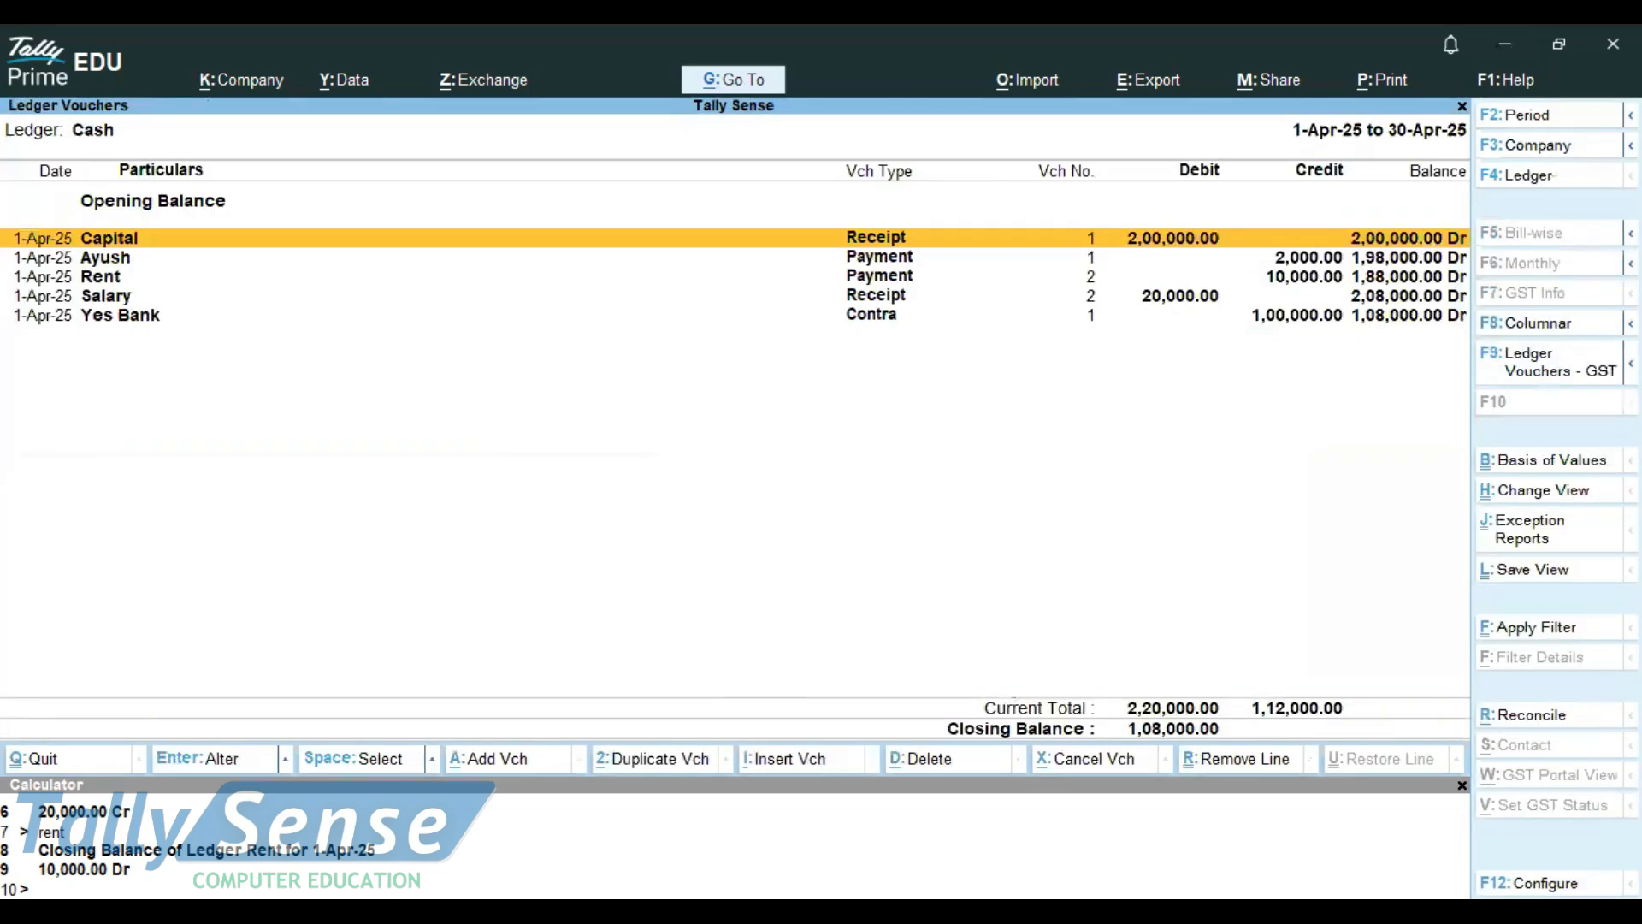
Examine the running balance of the cash entries one by one, down to the Yes Bank contra entry
key(Down)
key(Down)
key(Down)
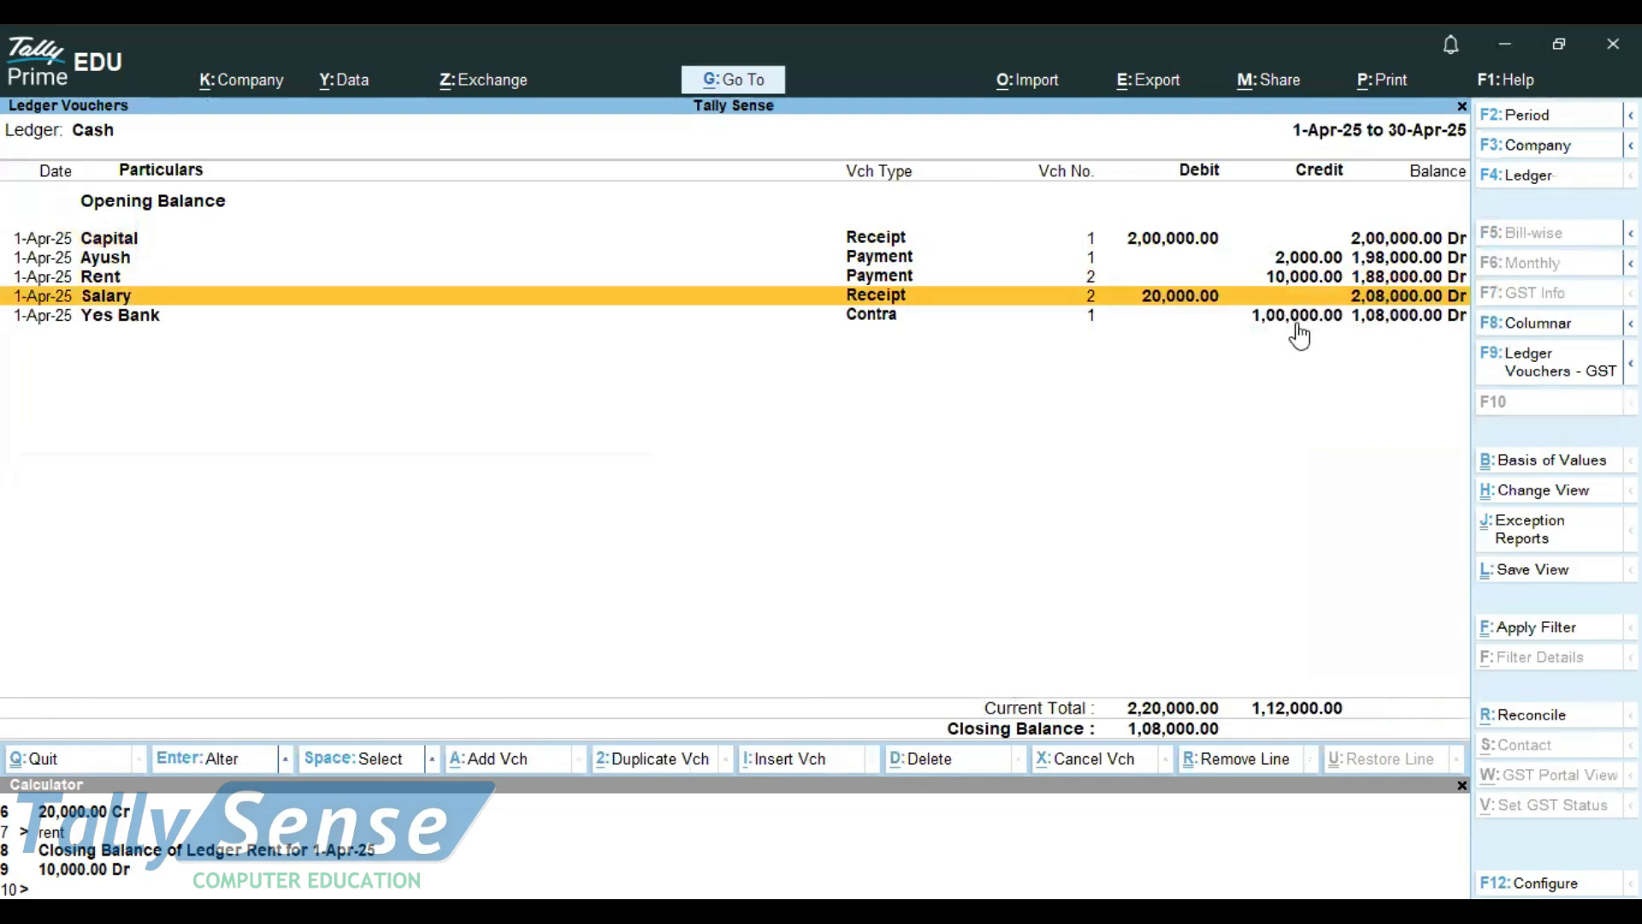
click(1387, 323)
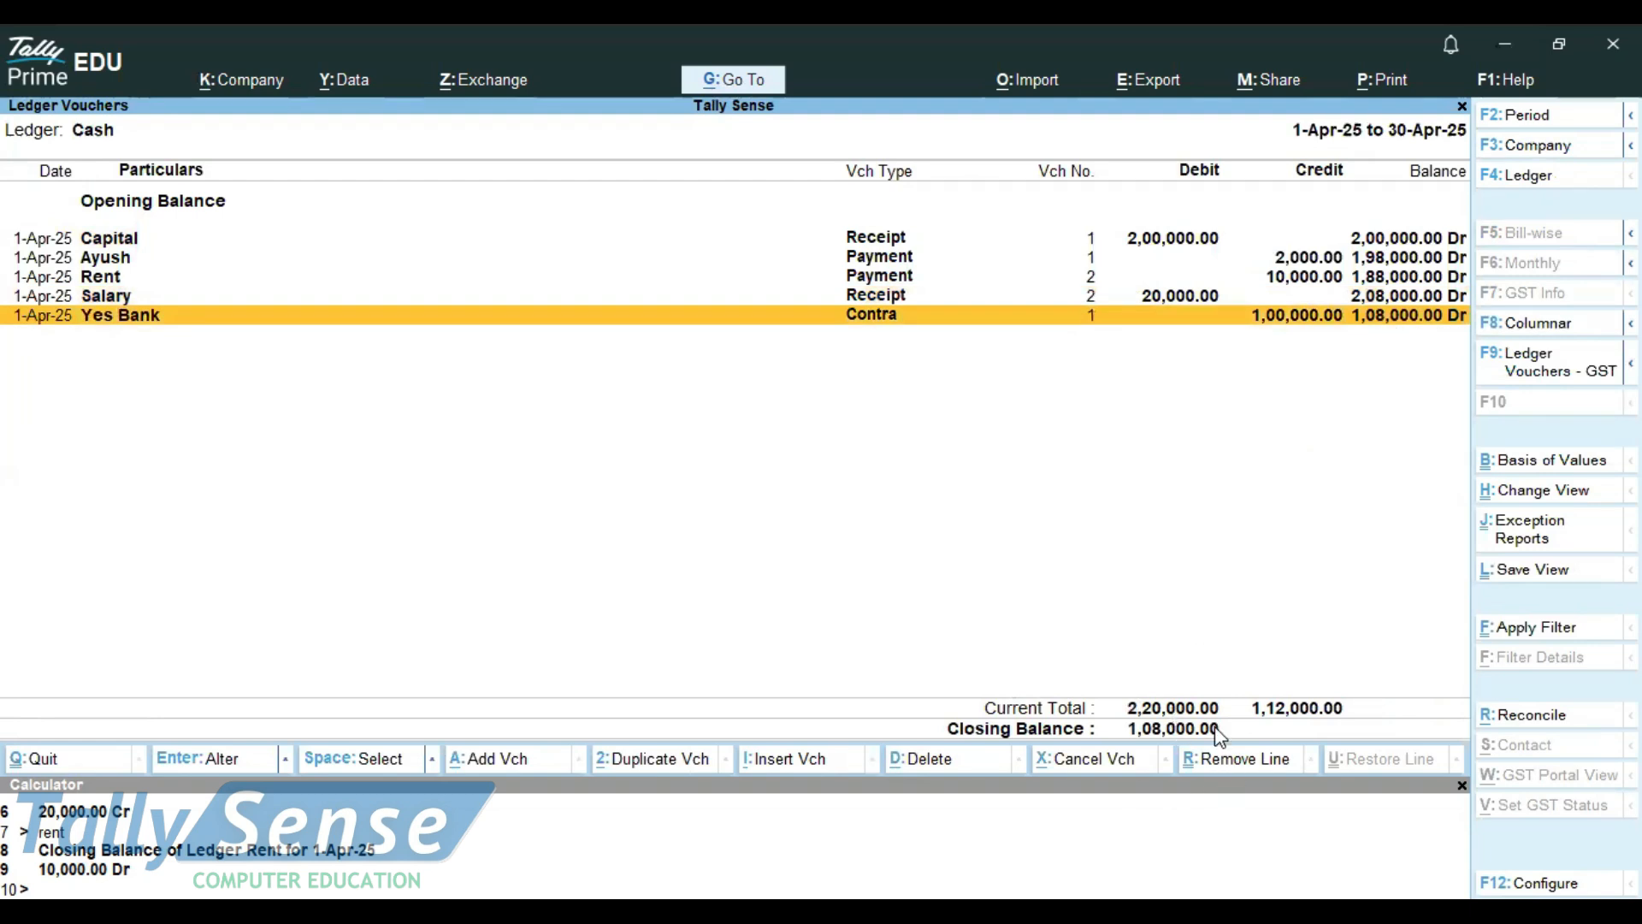
Preview the Cash Book printout and zoom in on it
key(ctrl+p)
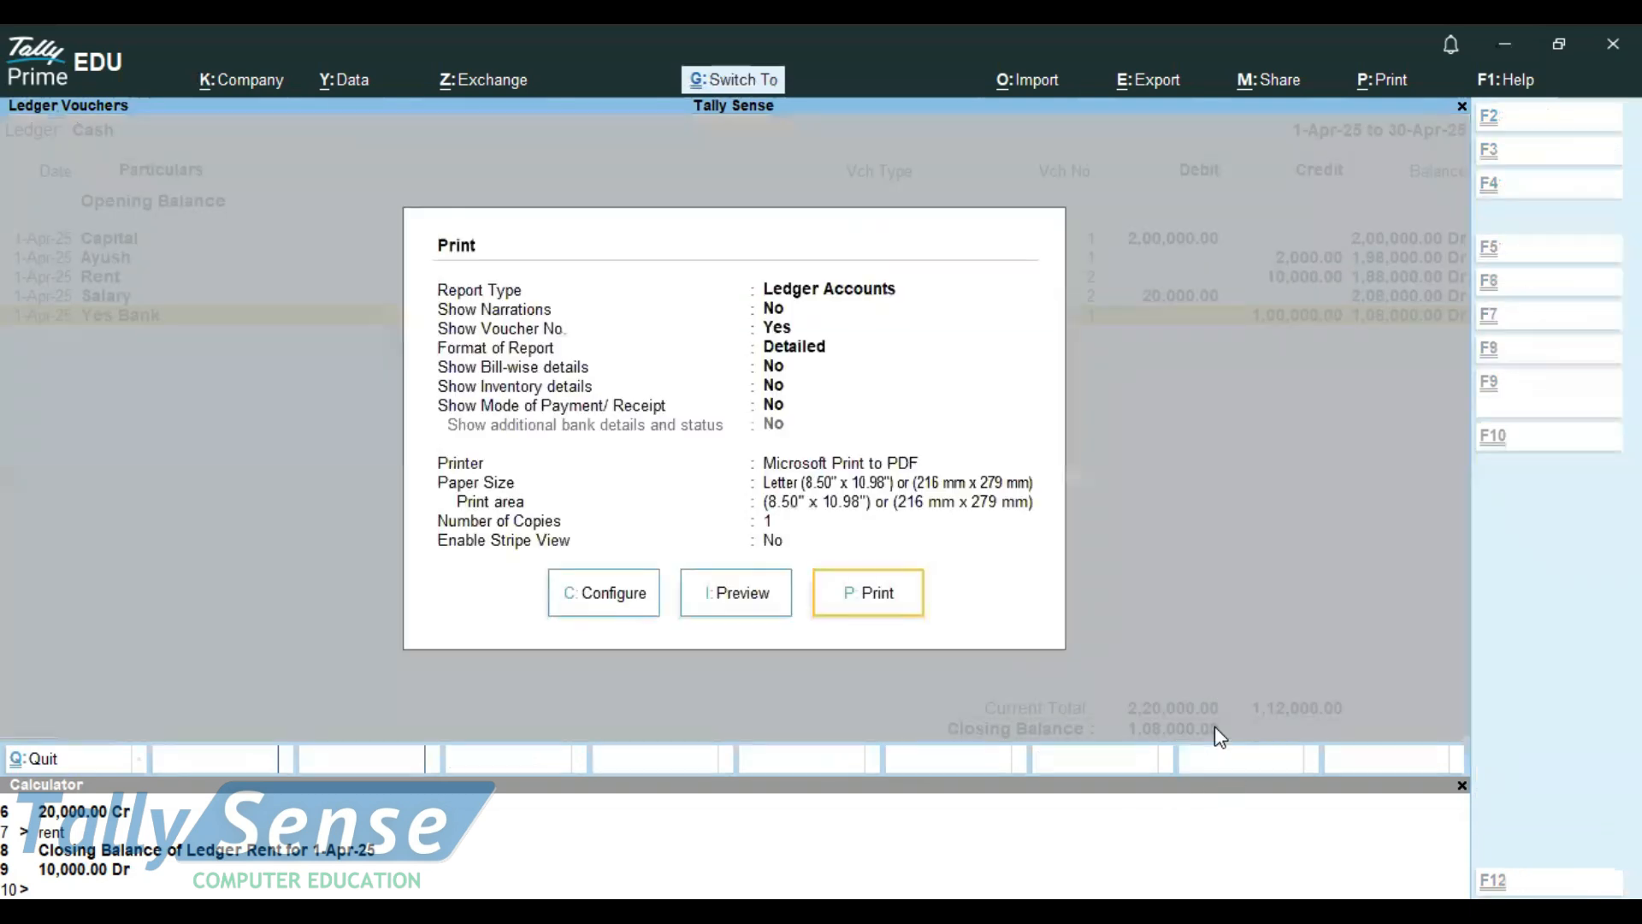
key(alt+i)
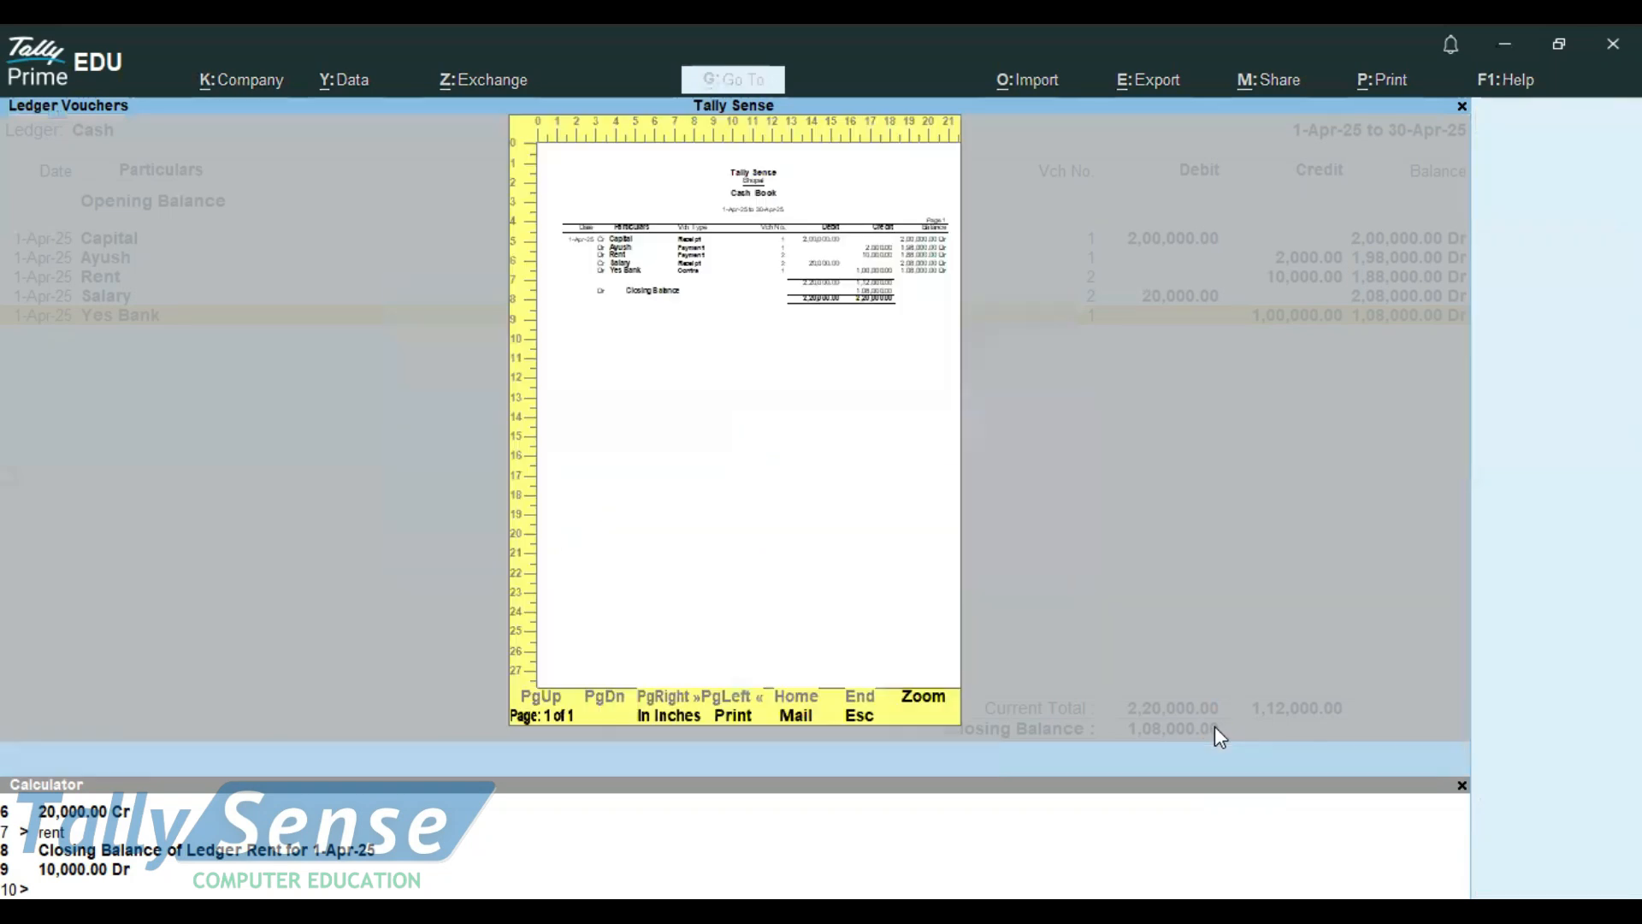
key(alt+z)
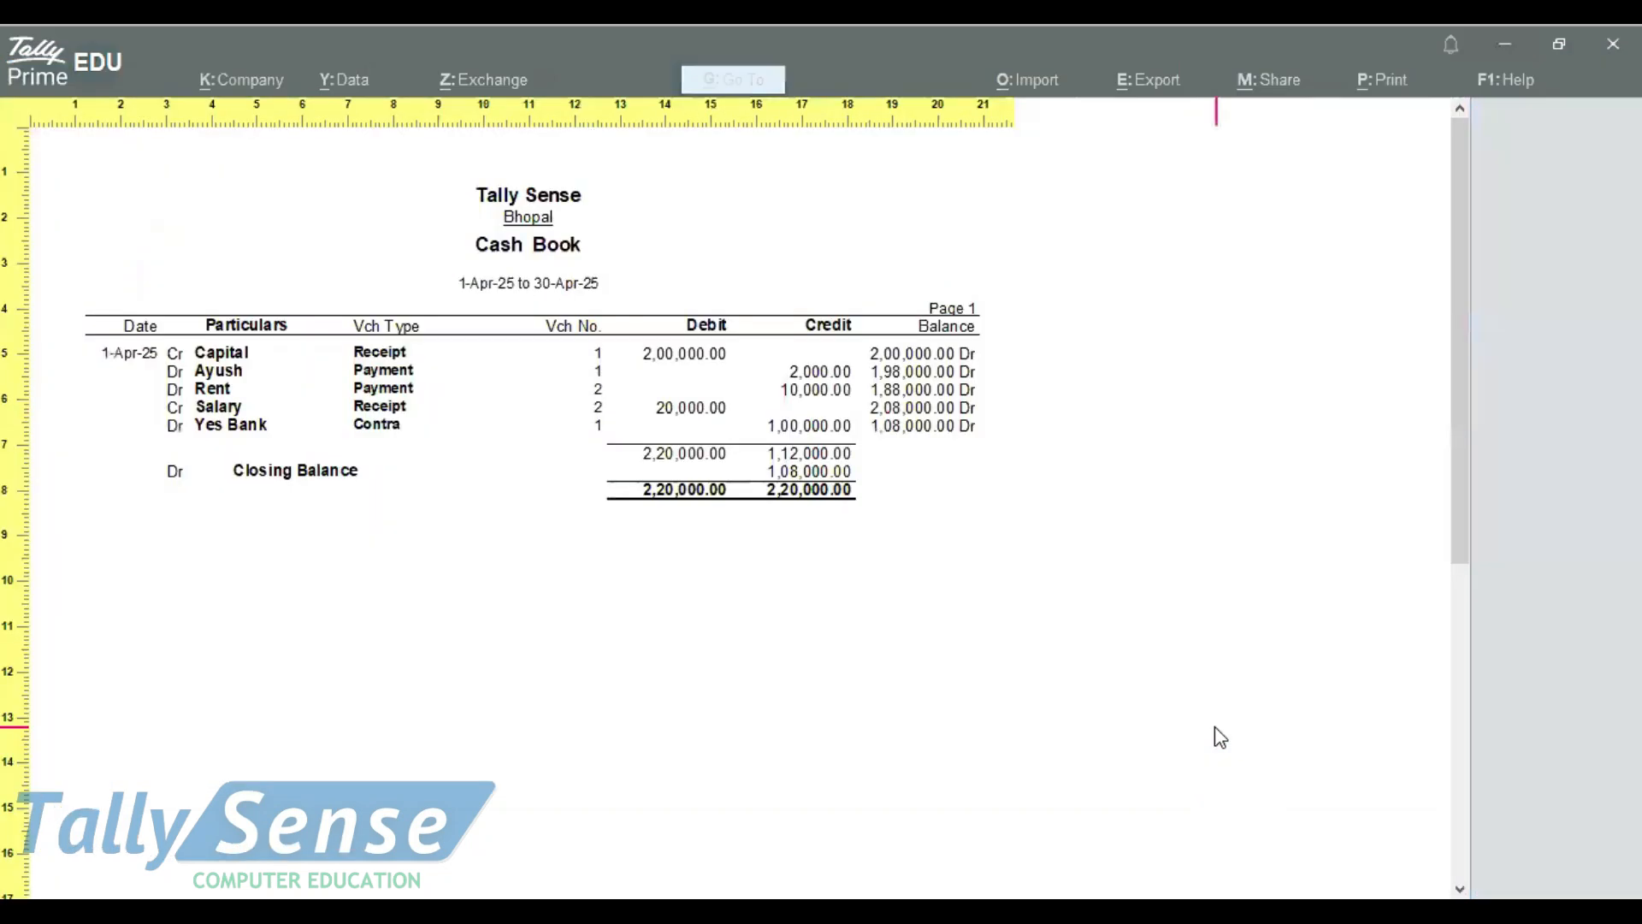
Enlarge the Cash Book print preview, look through the entries down to the closing balance, and close the preview
key(plus)
key(Down)
key(Down)
key(Down)
key(Down)
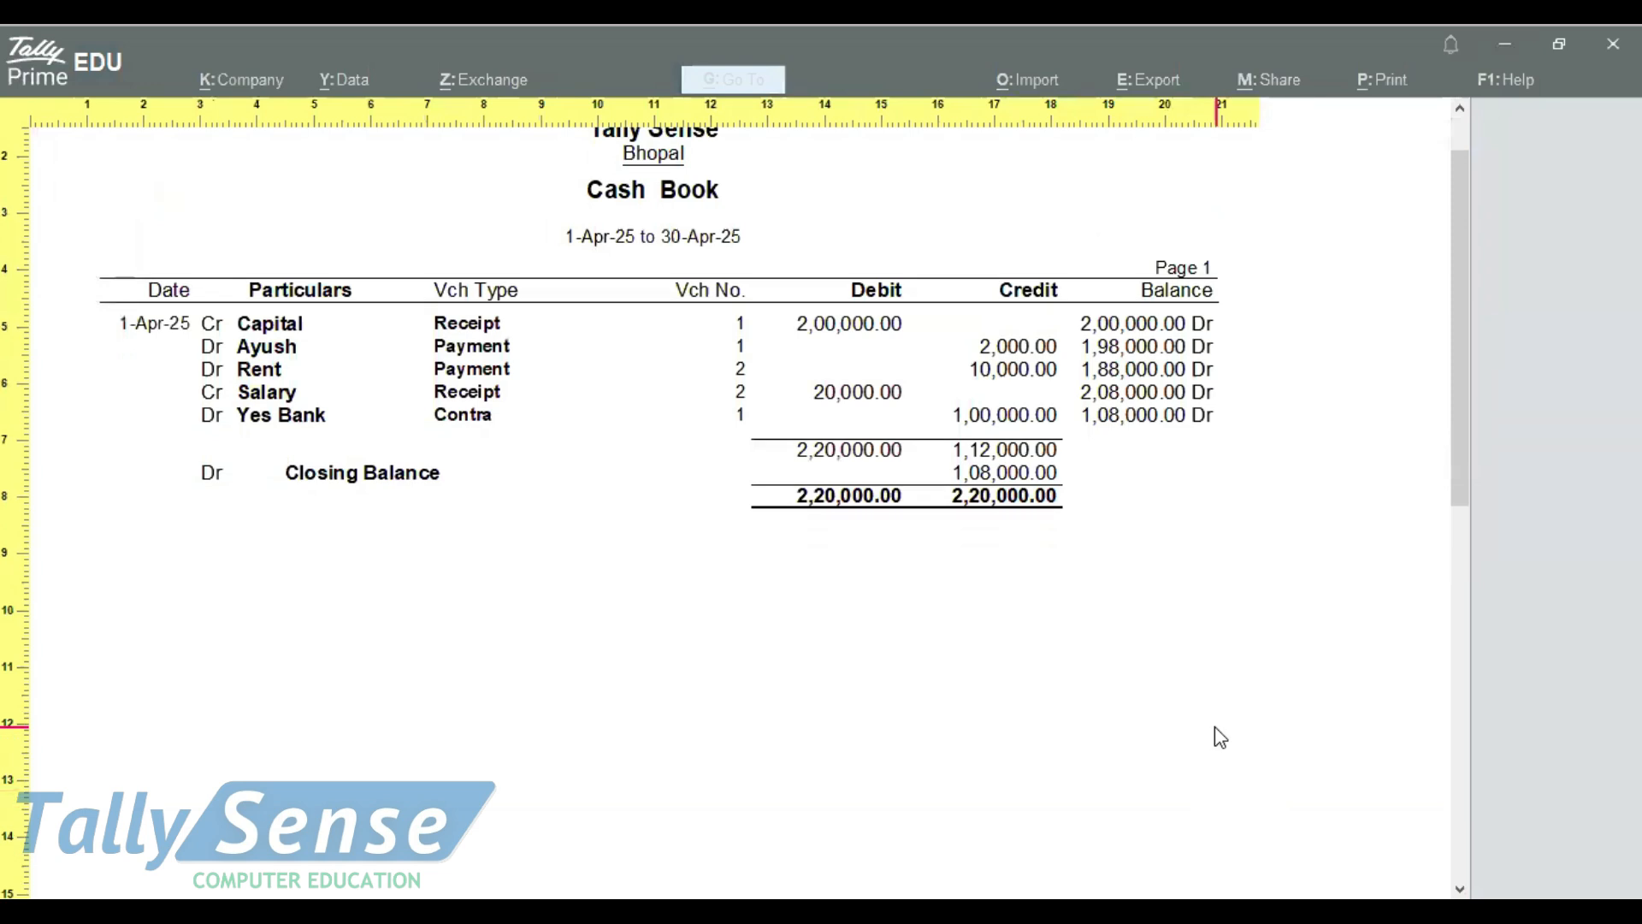
key(Escape)
key(Escape)
Switch to Notepad and review the five listed transactions and the shortcut notes by highlighting each block
key(alt)
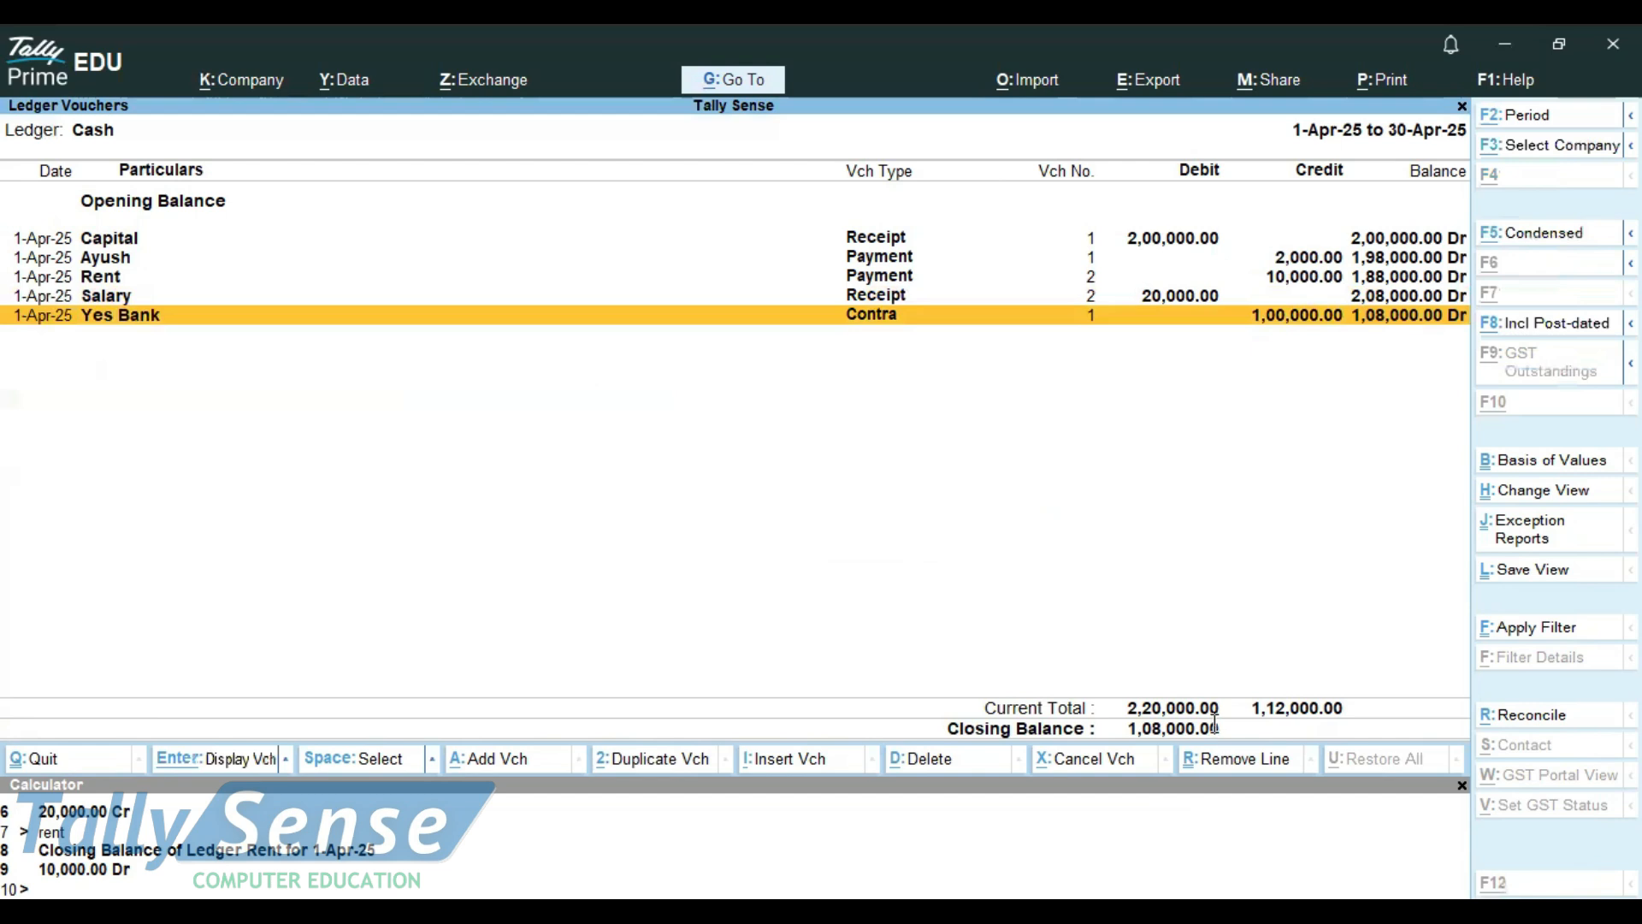
key(alt+Tab)
drag(788, 330, 13, 93)
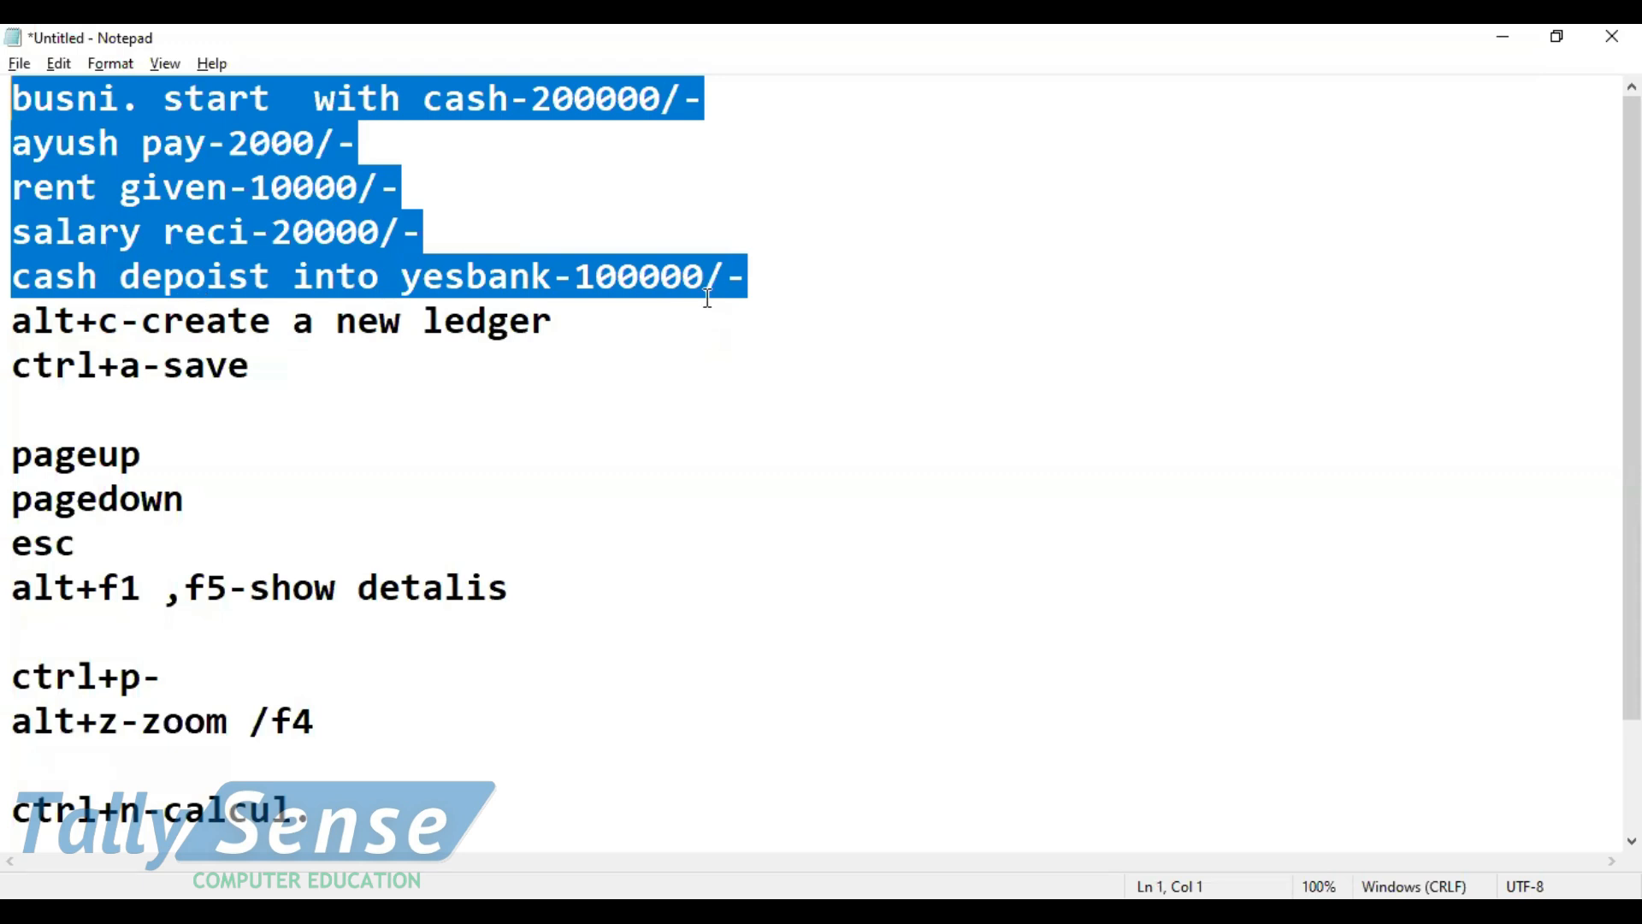
click(759, 274)
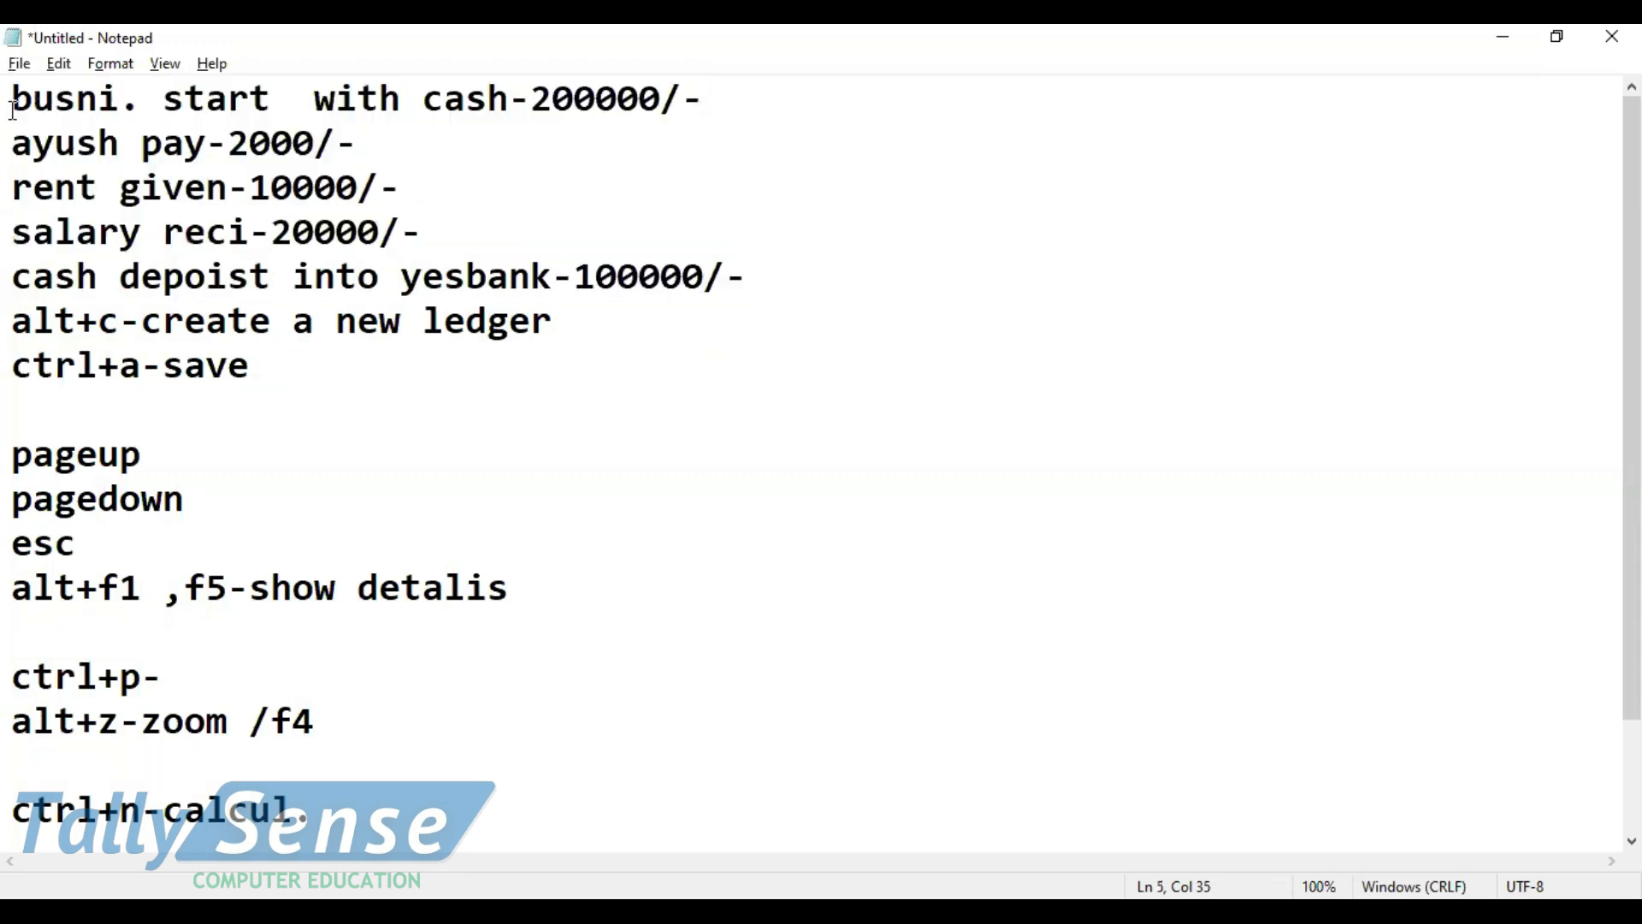
drag(11, 438, 434, 788)
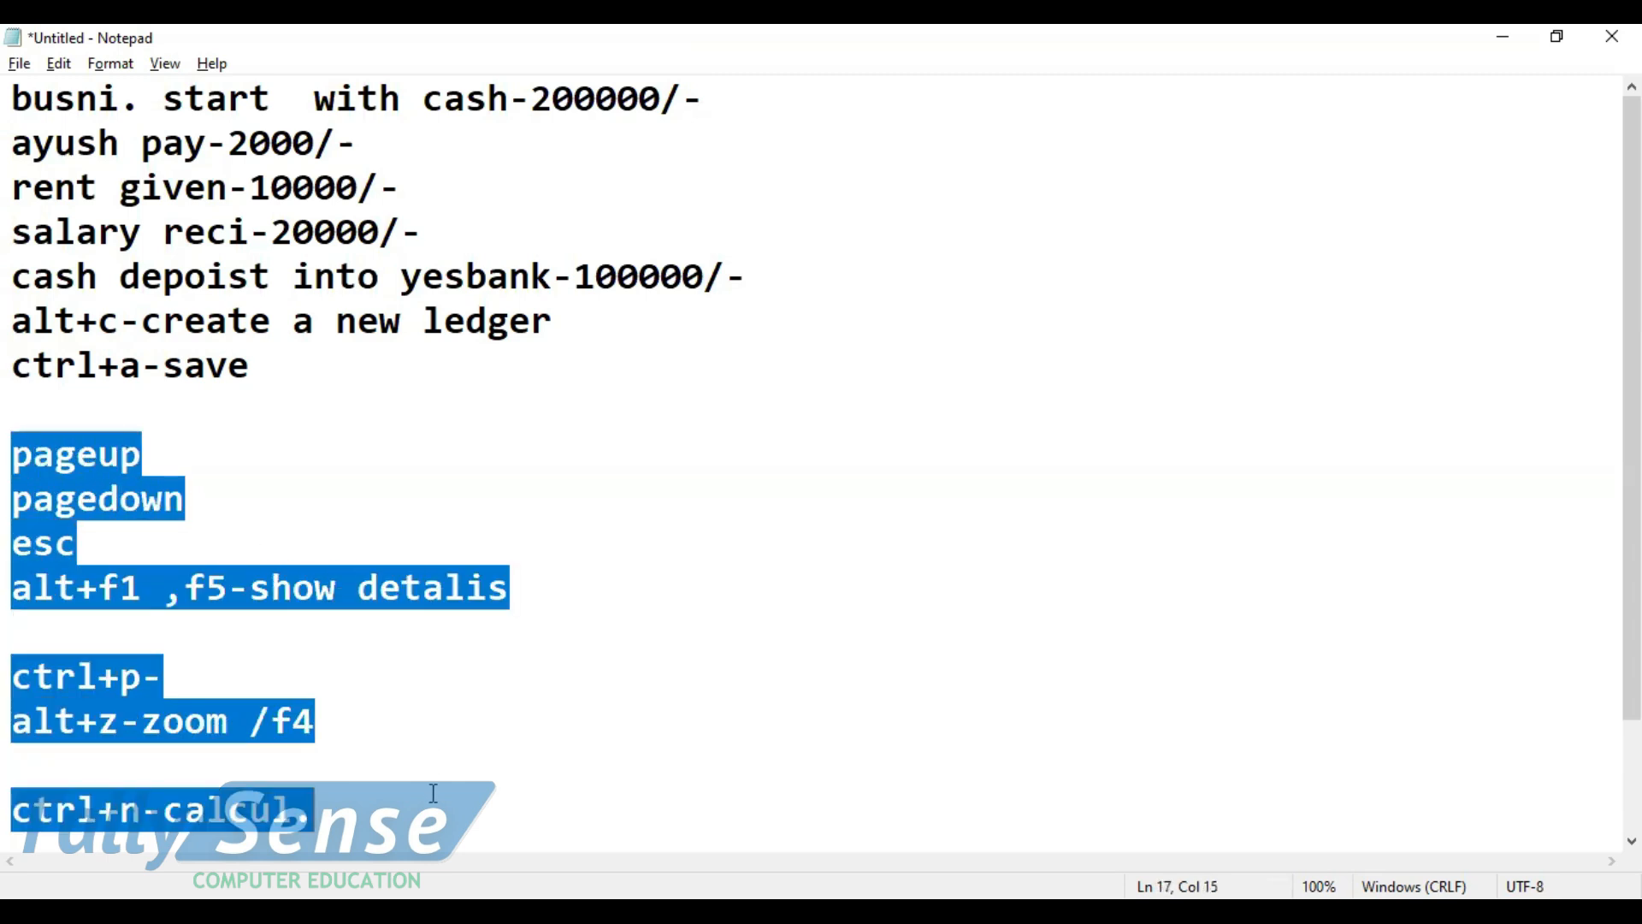
click(310, 556)
drag(14, 94, 377, 815)
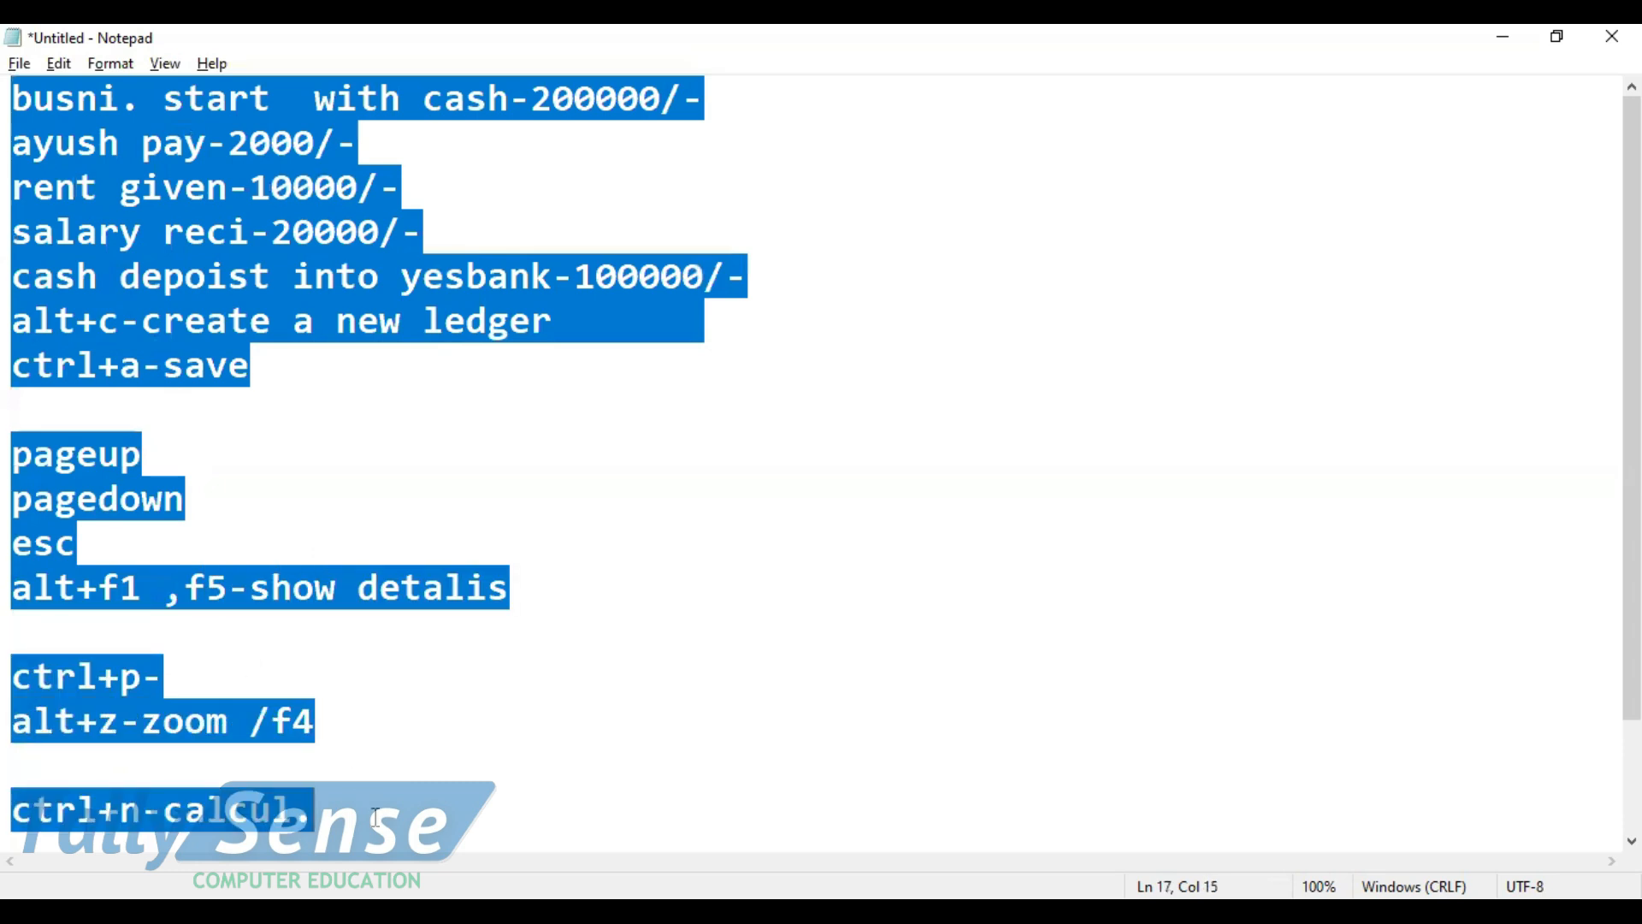
click(377, 815)
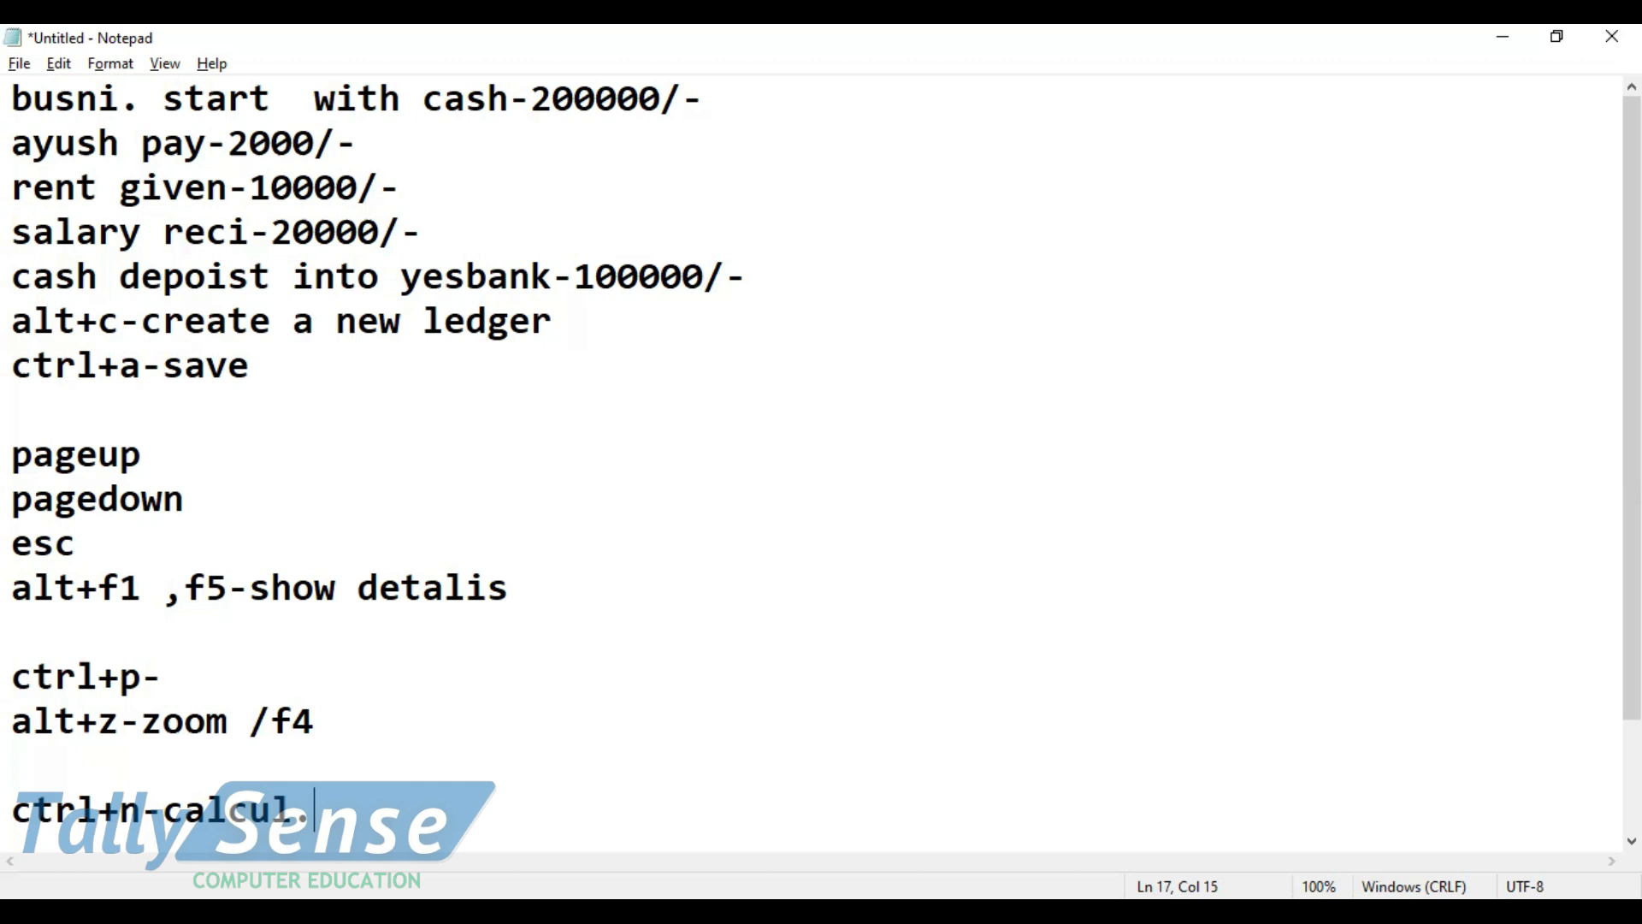
Switch back to TallyPrime, leave the Cash ledger vouchers, and open the Cash/Bank Book(s) summary
key(alt+Tab)
key(Escape)
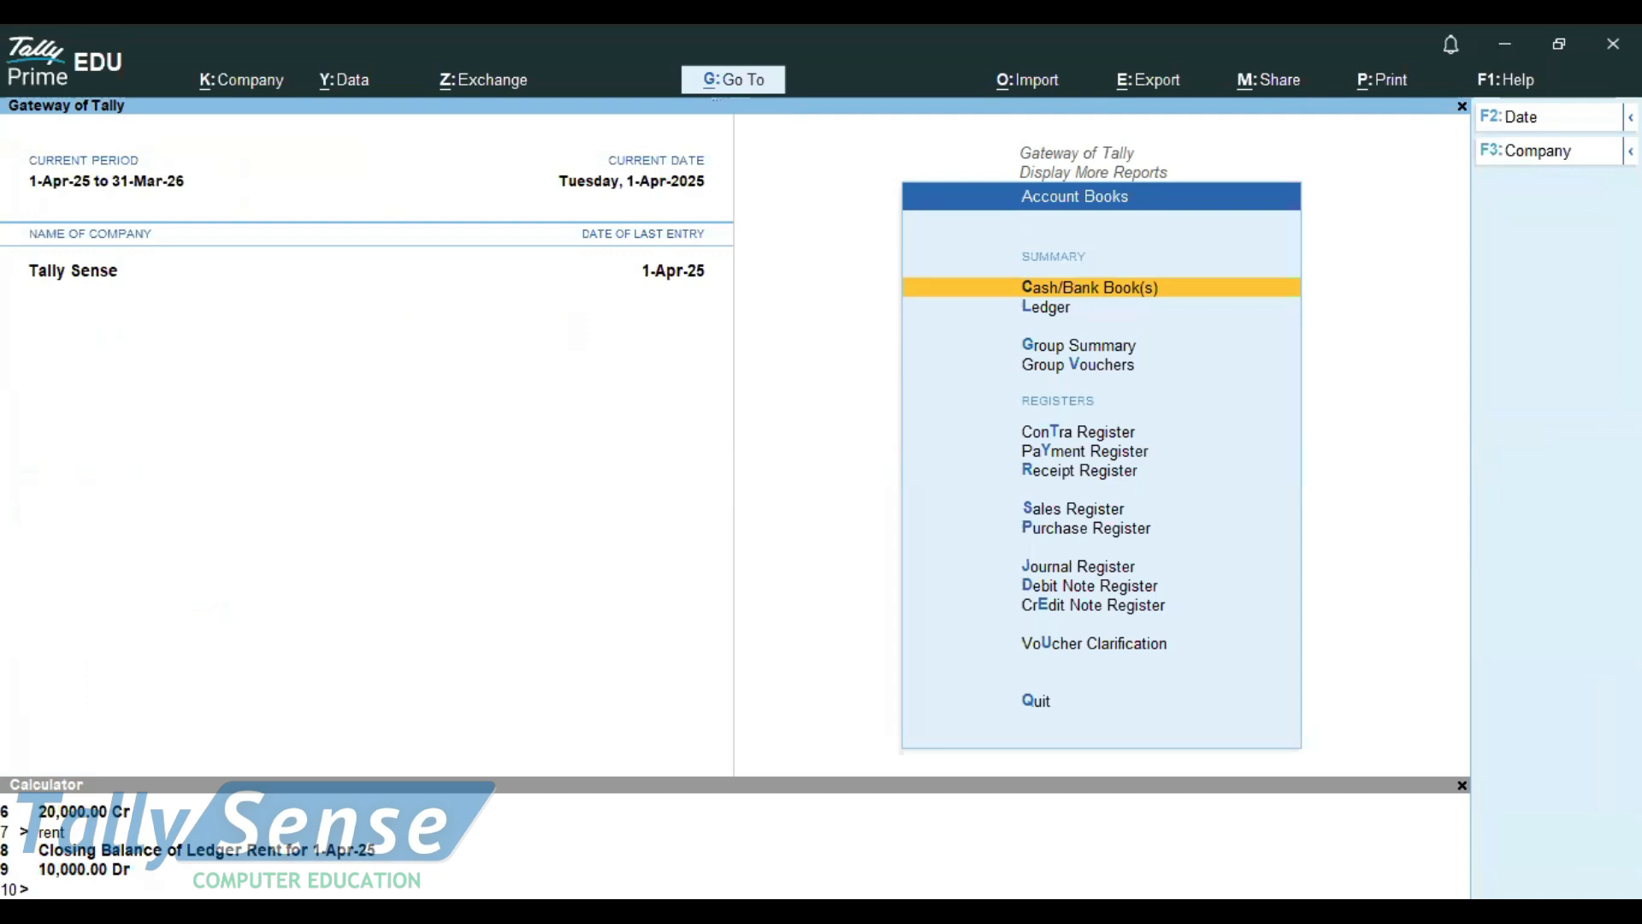
key(Return)
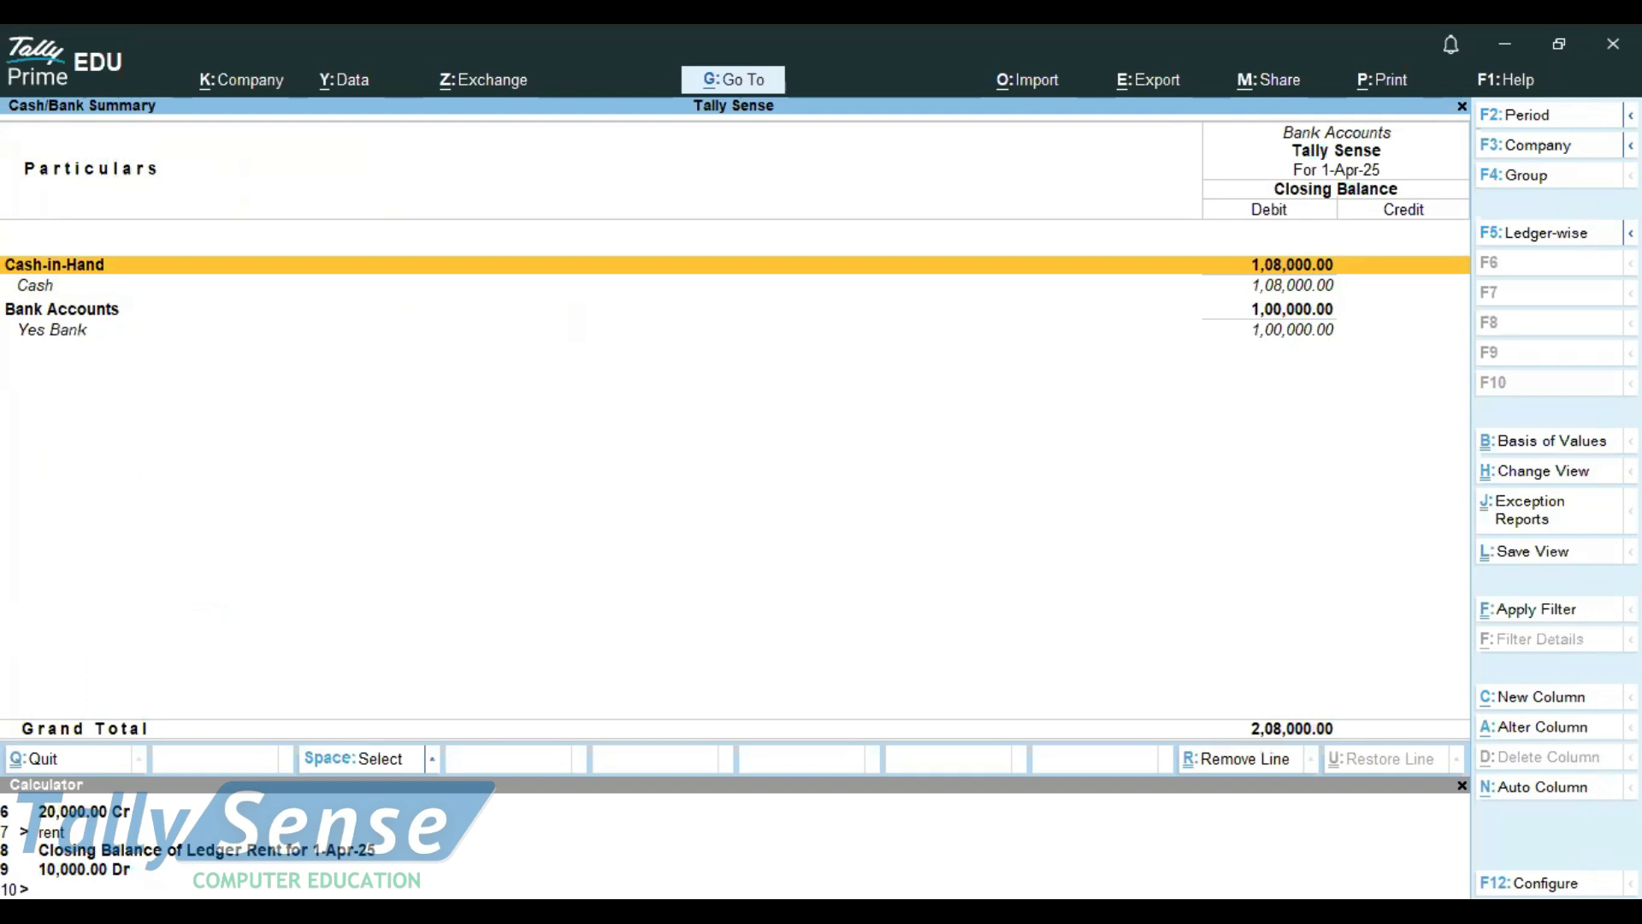
Return to Notepad and highlight the five transactions, from the business start with cash to the Yes Bank deposit
key(alt)
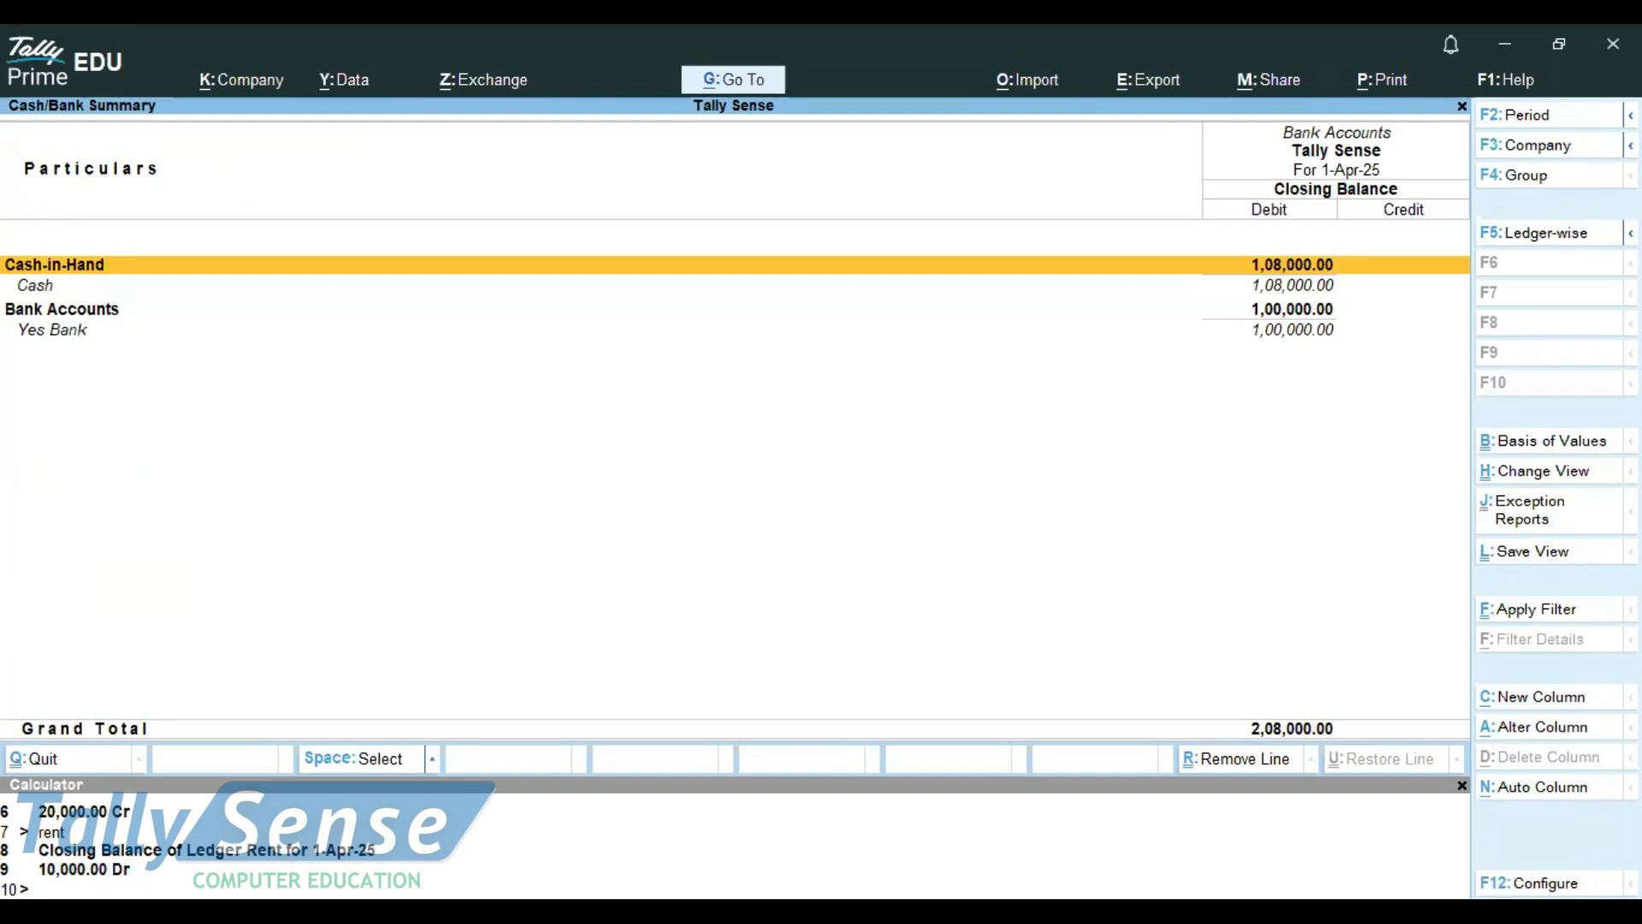
key(alt)
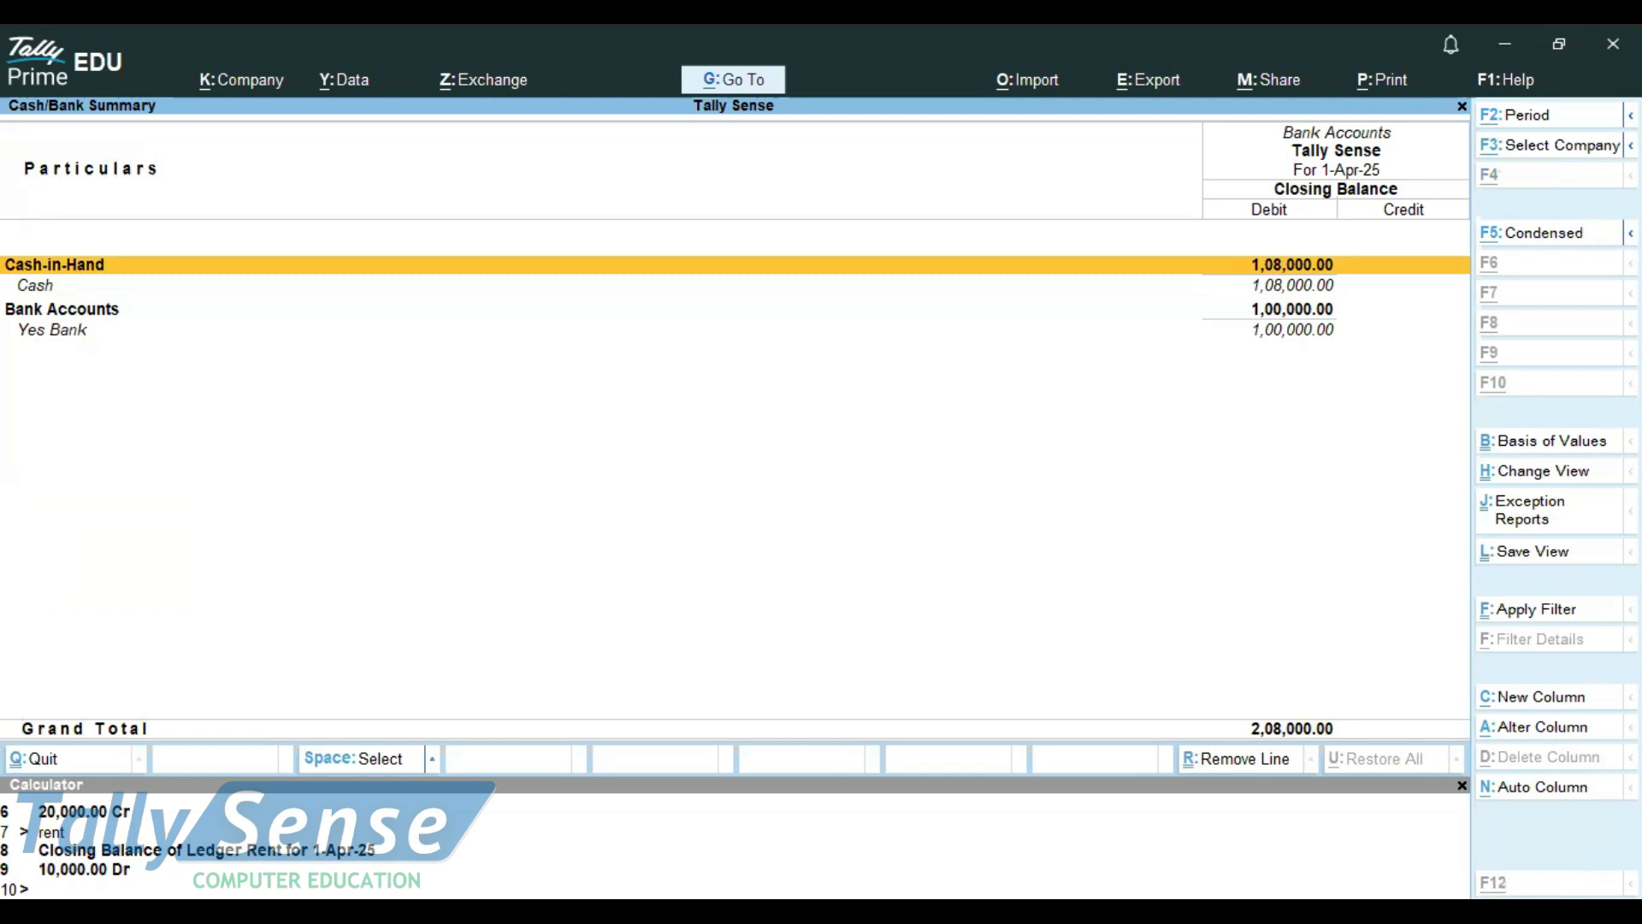
key(alt+Tab)
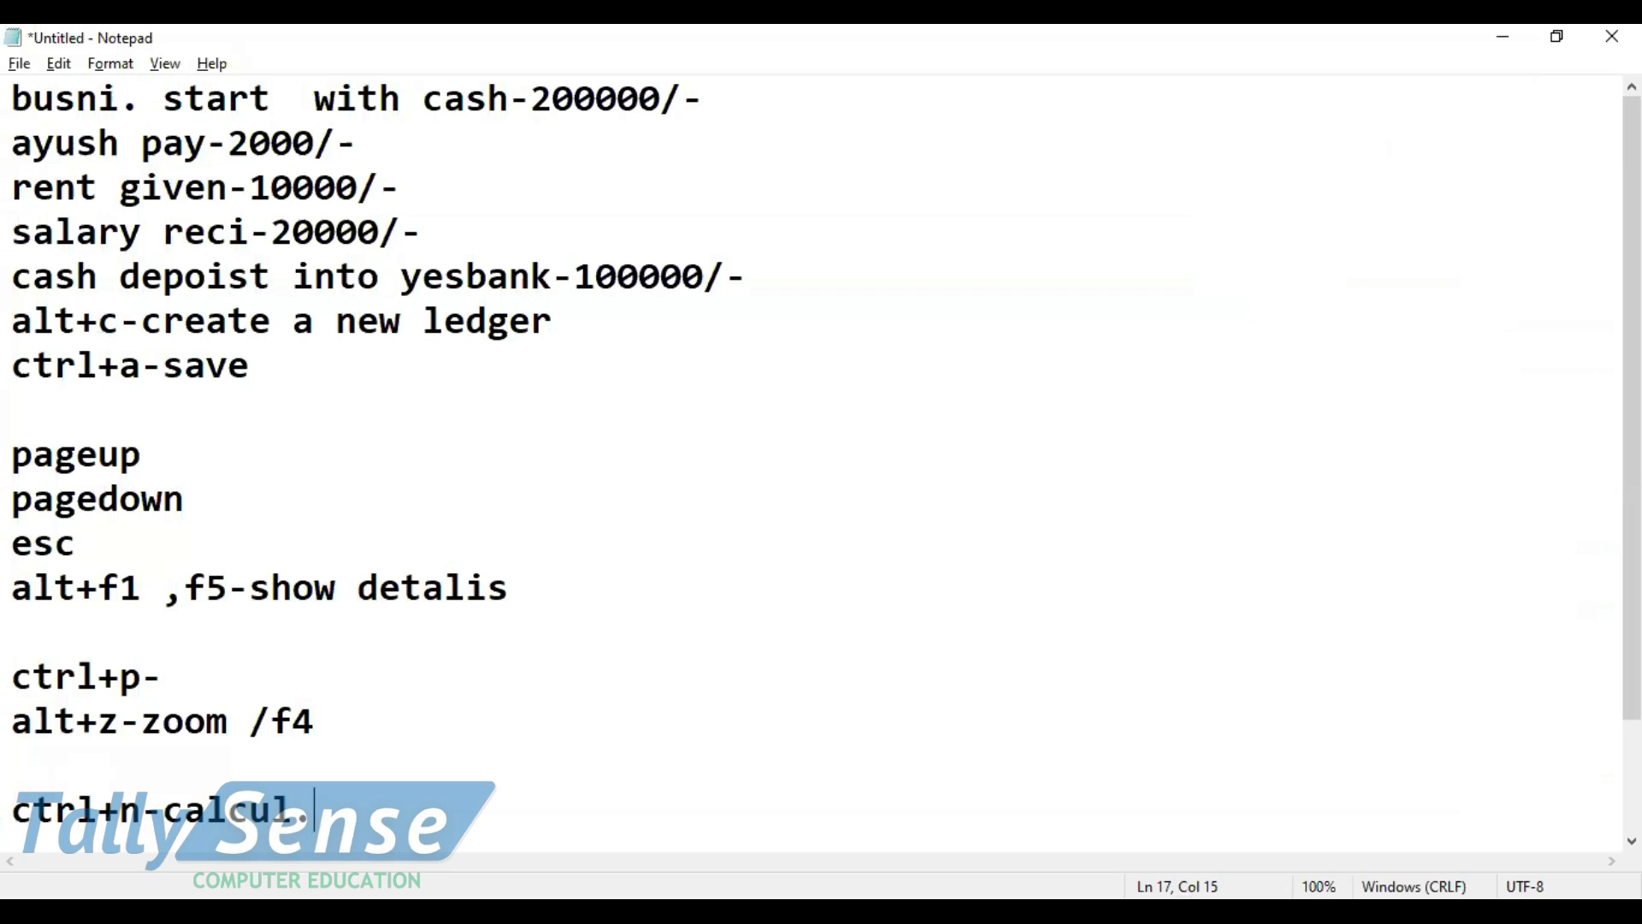
drag(751, 276, 13, 98)
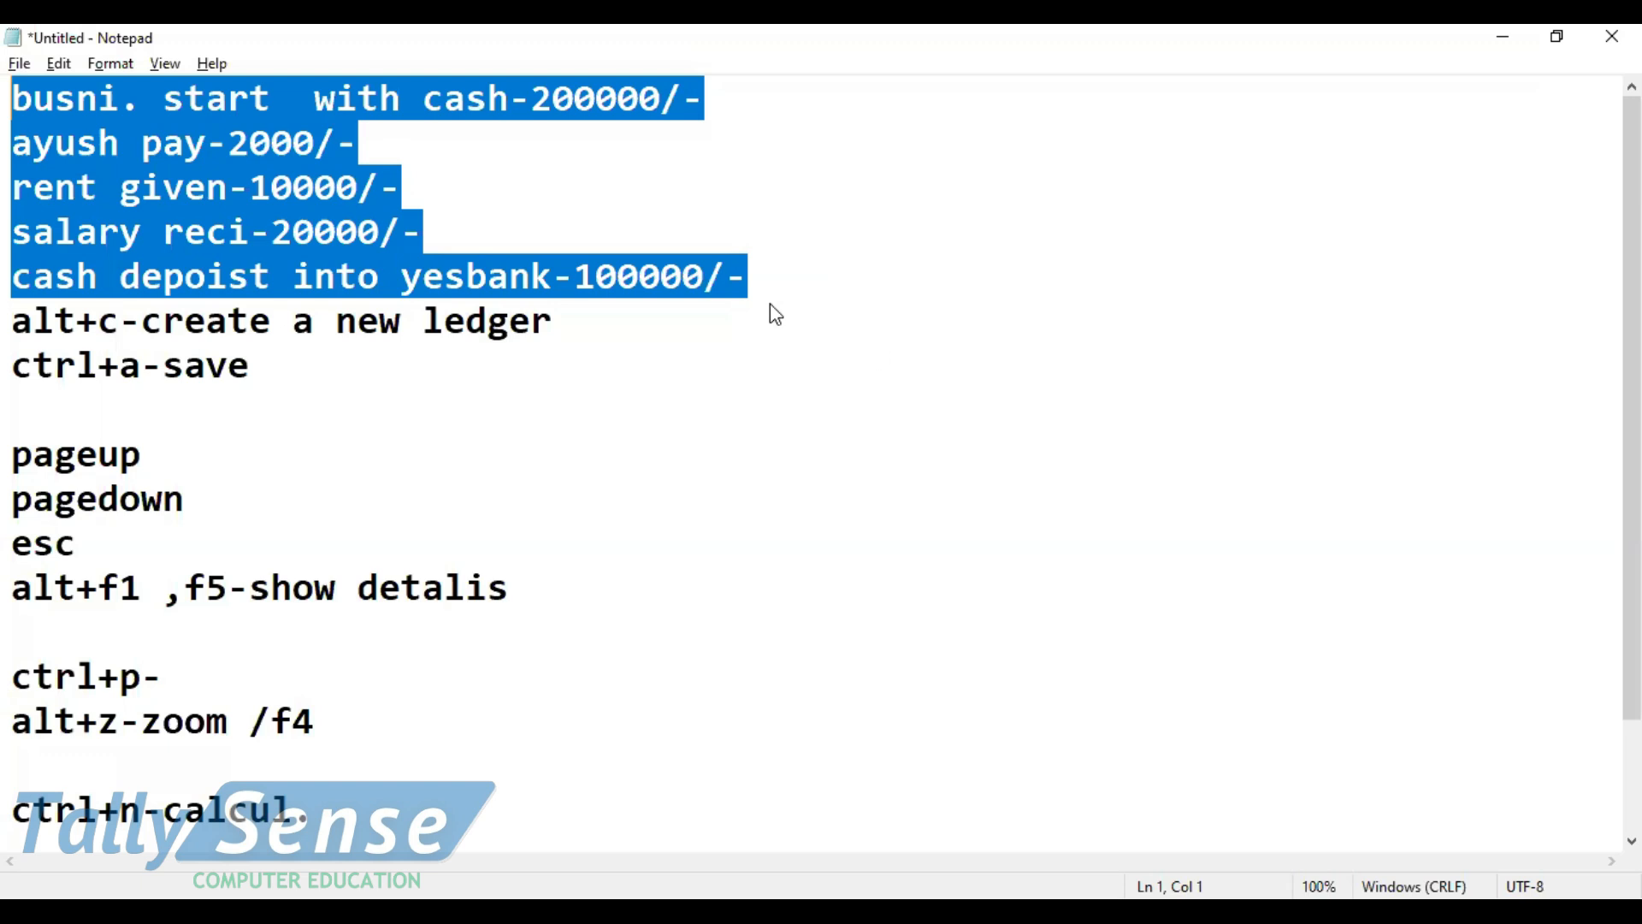
Open voucher creation in TallyPrime, view the Sales and Purchase vouchers, and change the Purchase voucher's mode to As Voucher
key(alt+Tab)
key(v)
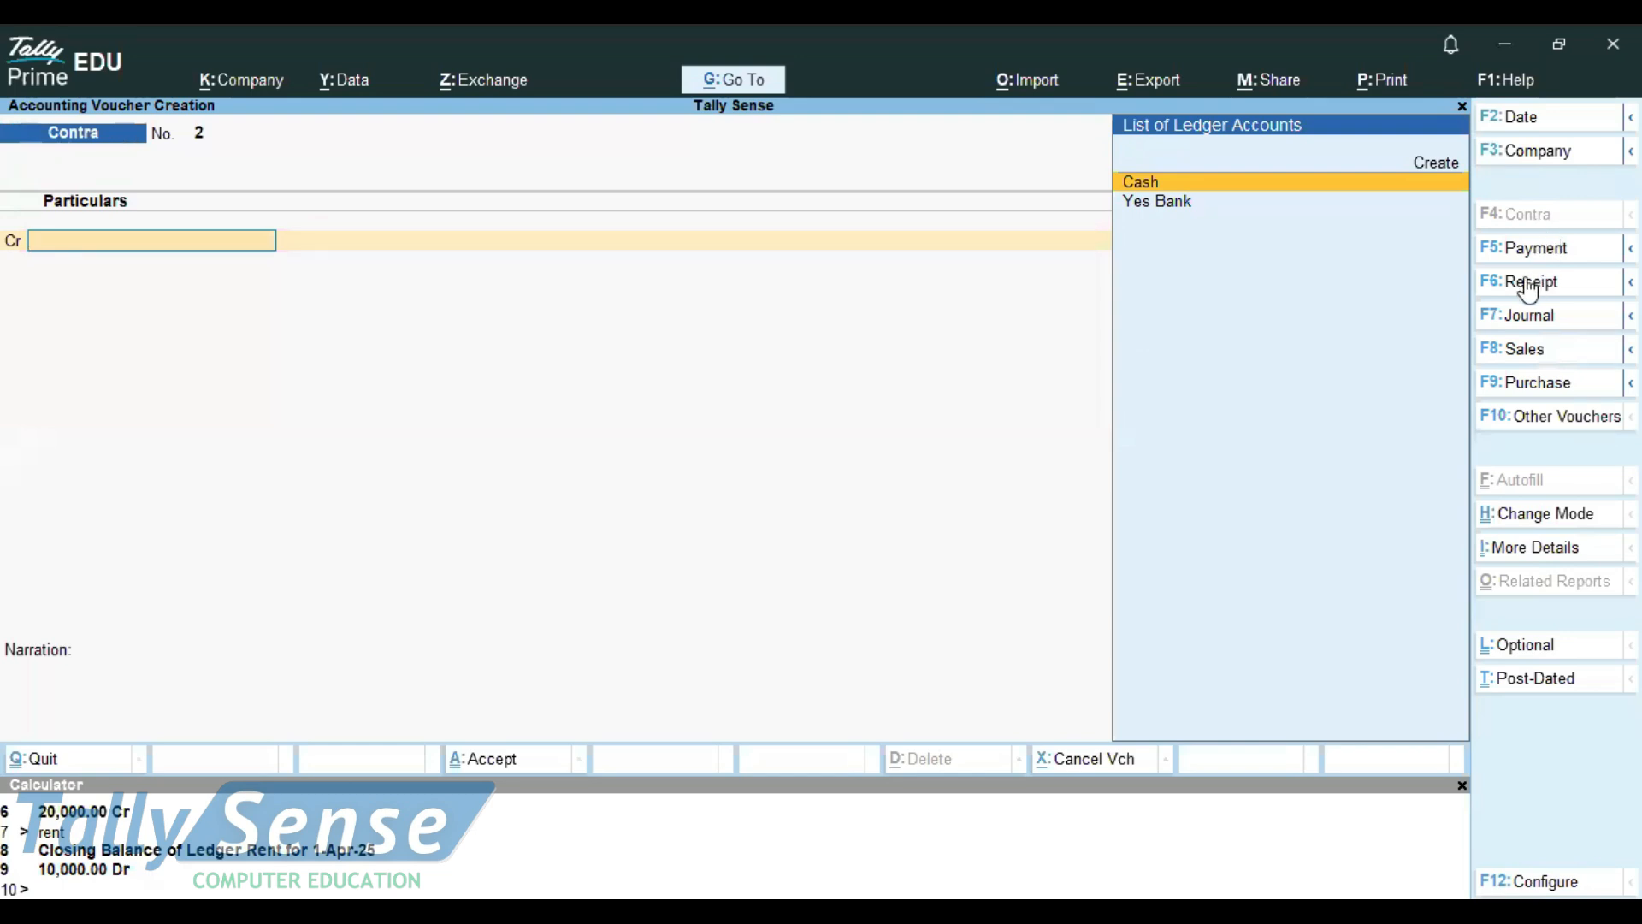
click(1516, 386)
click(1507, 352)
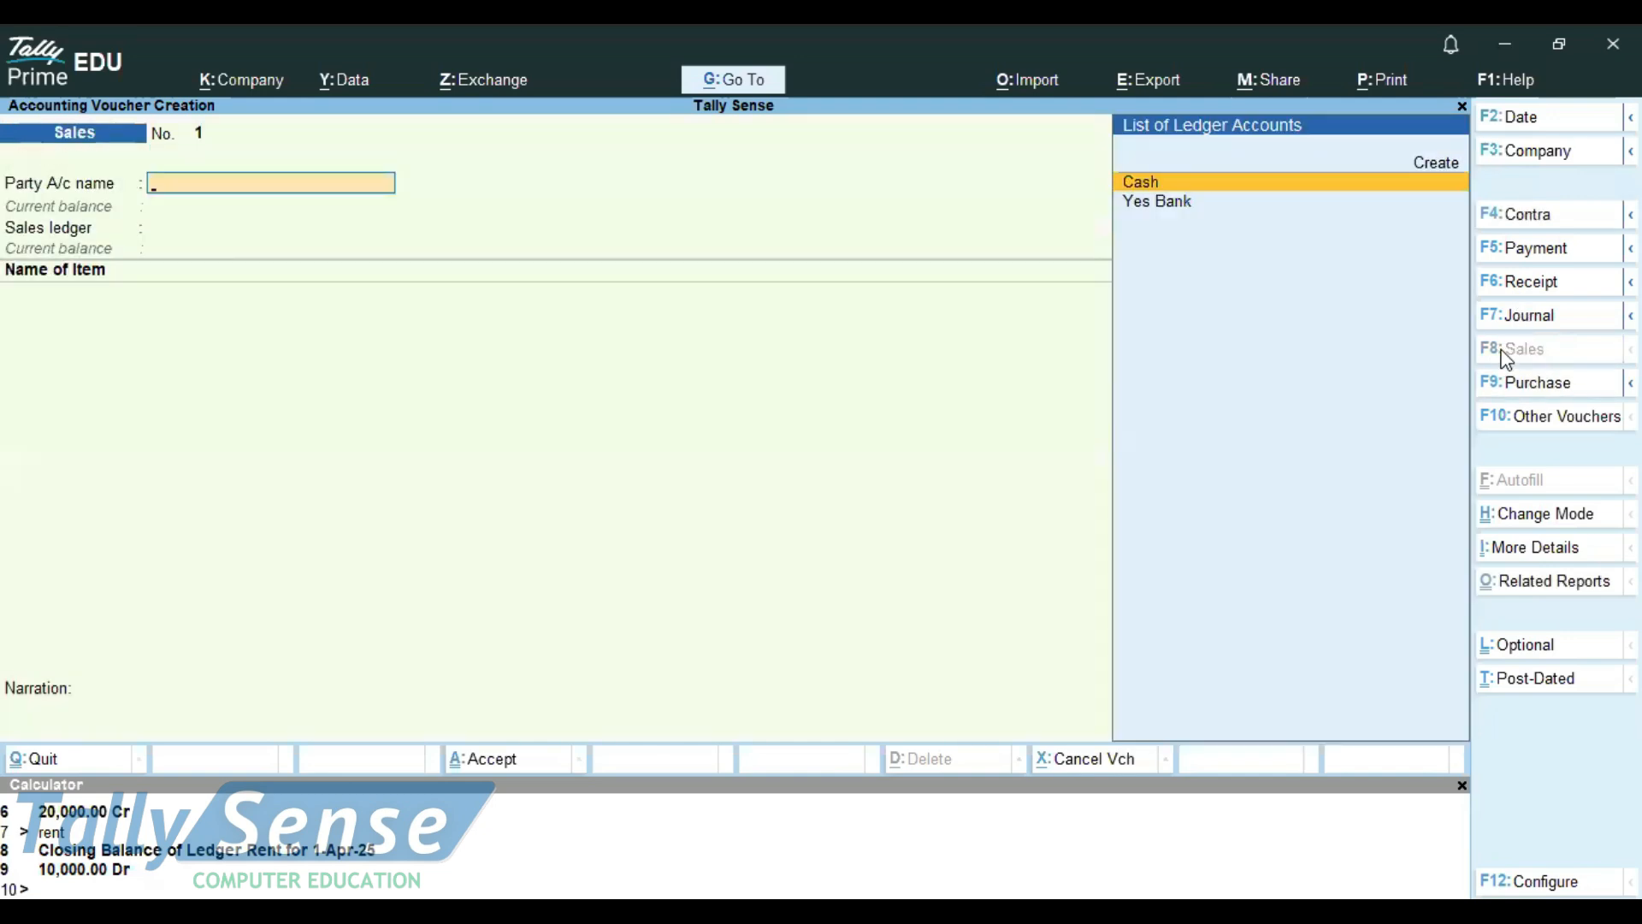
click(1548, 383)
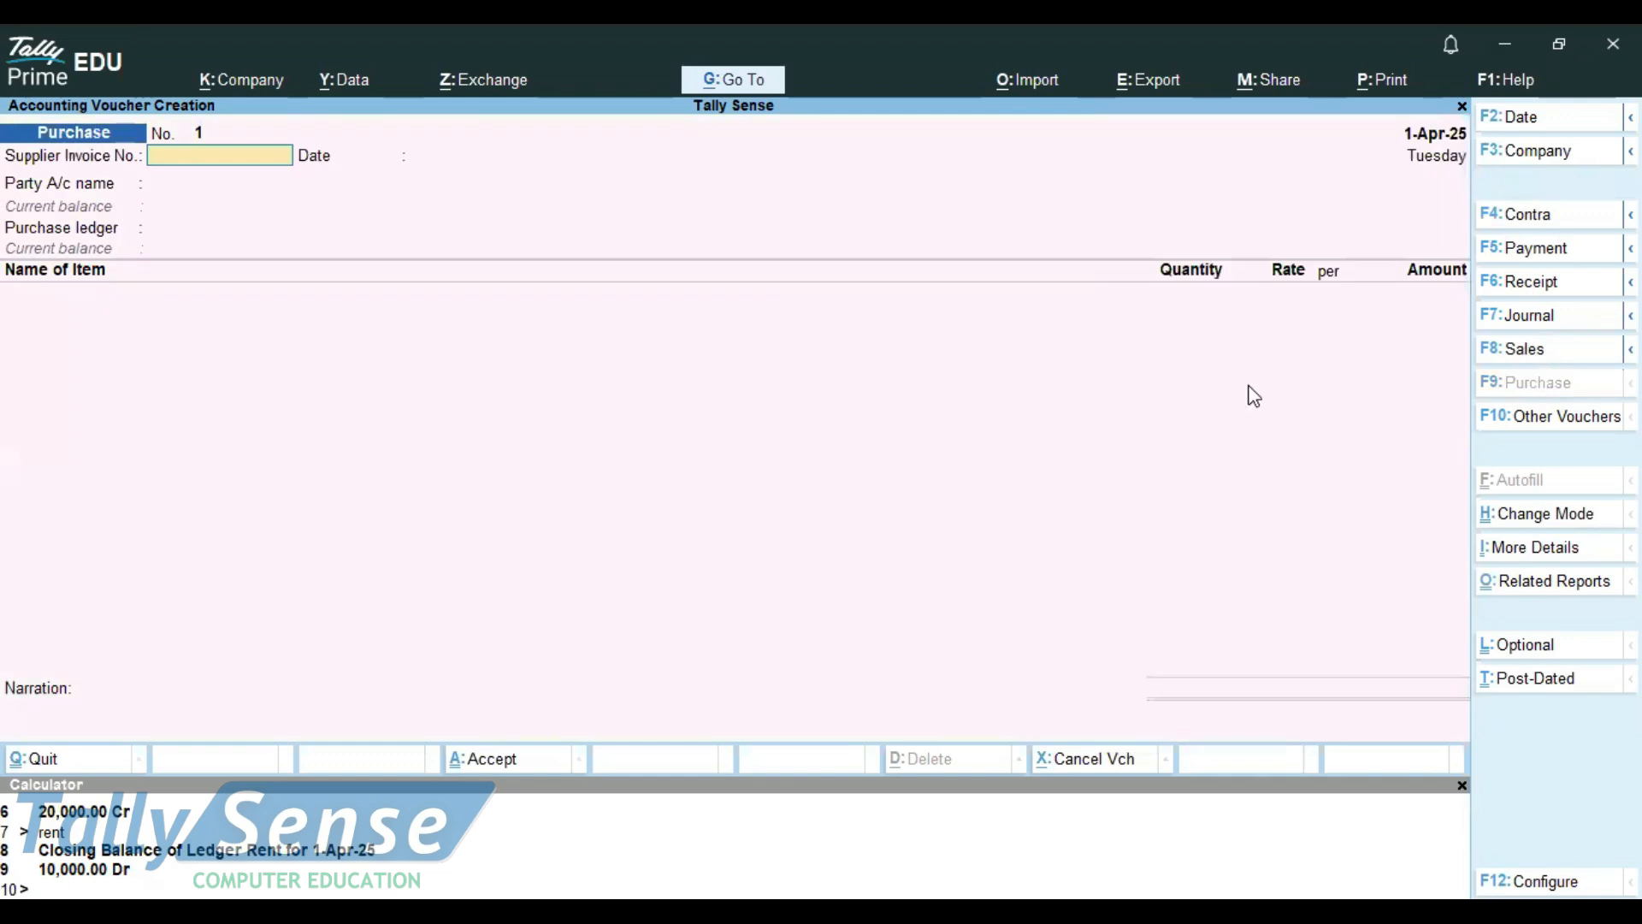
click(1498, 518)
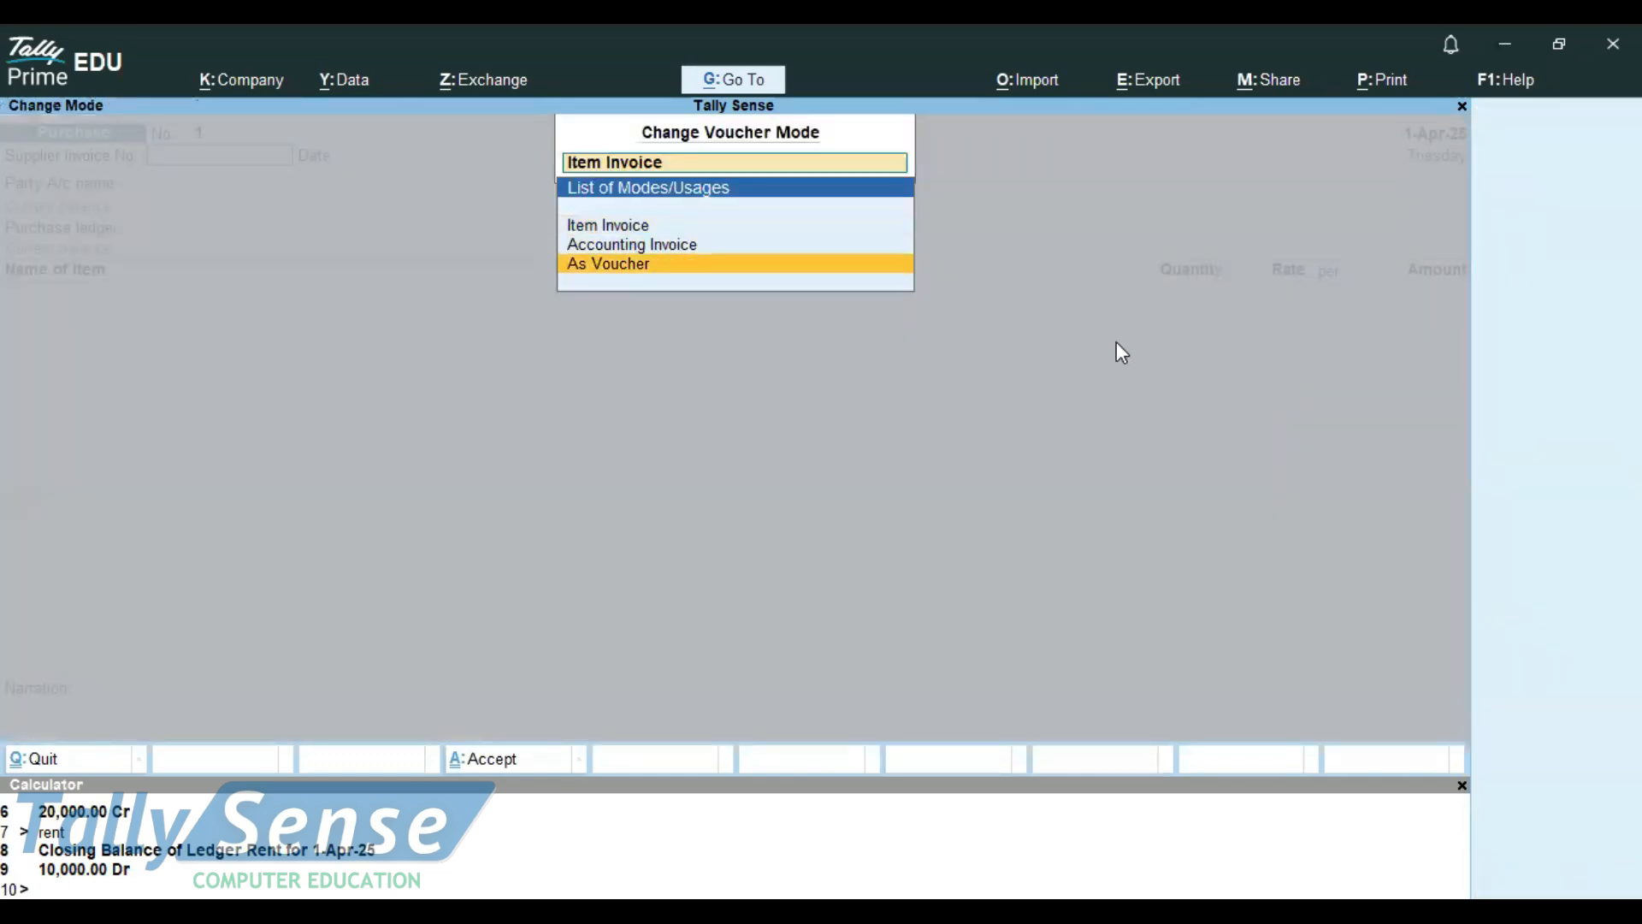
key(Return)
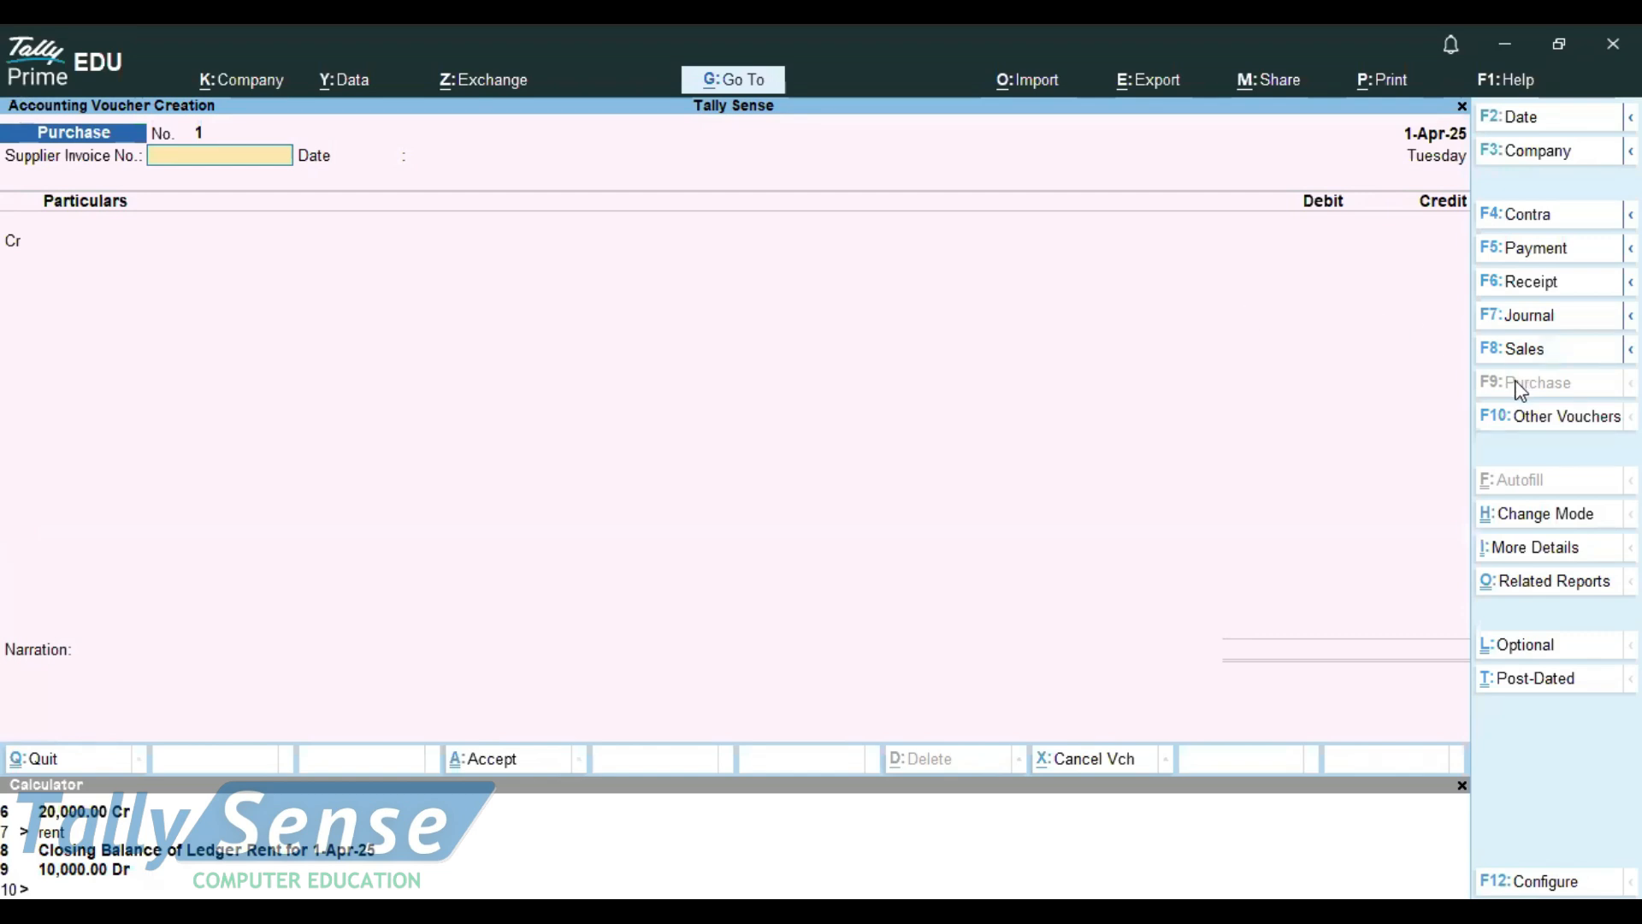
View the Sales, Purchase, Receipt, Payment and Contra voucher screens in turn, and return to Notepad
click(1498, 349)
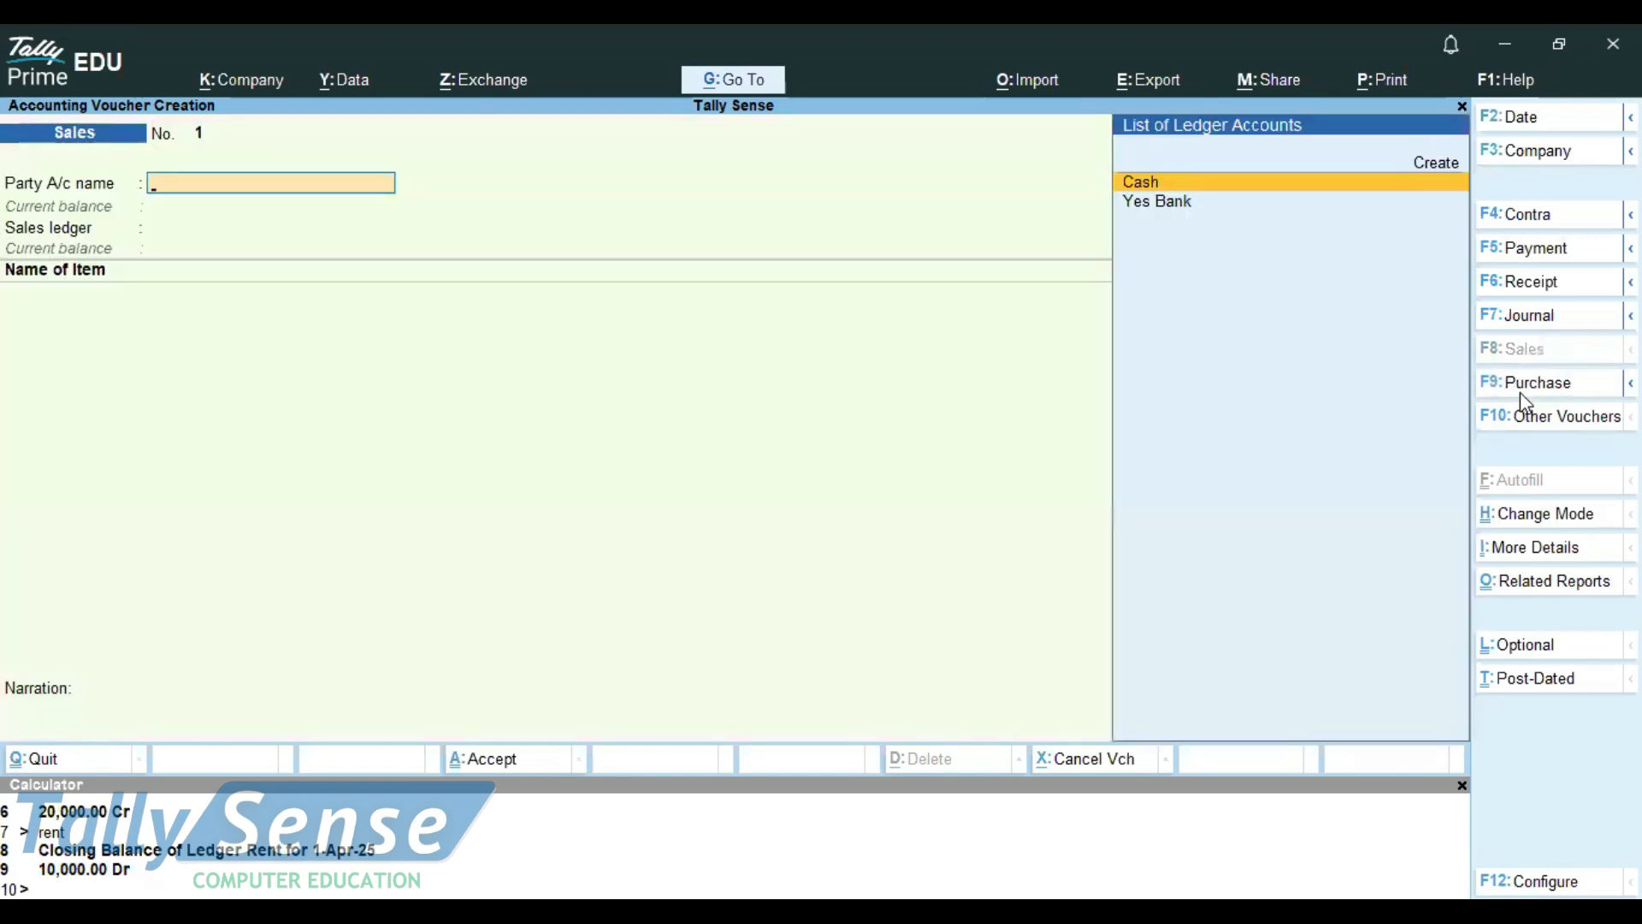
click(1522, 390)
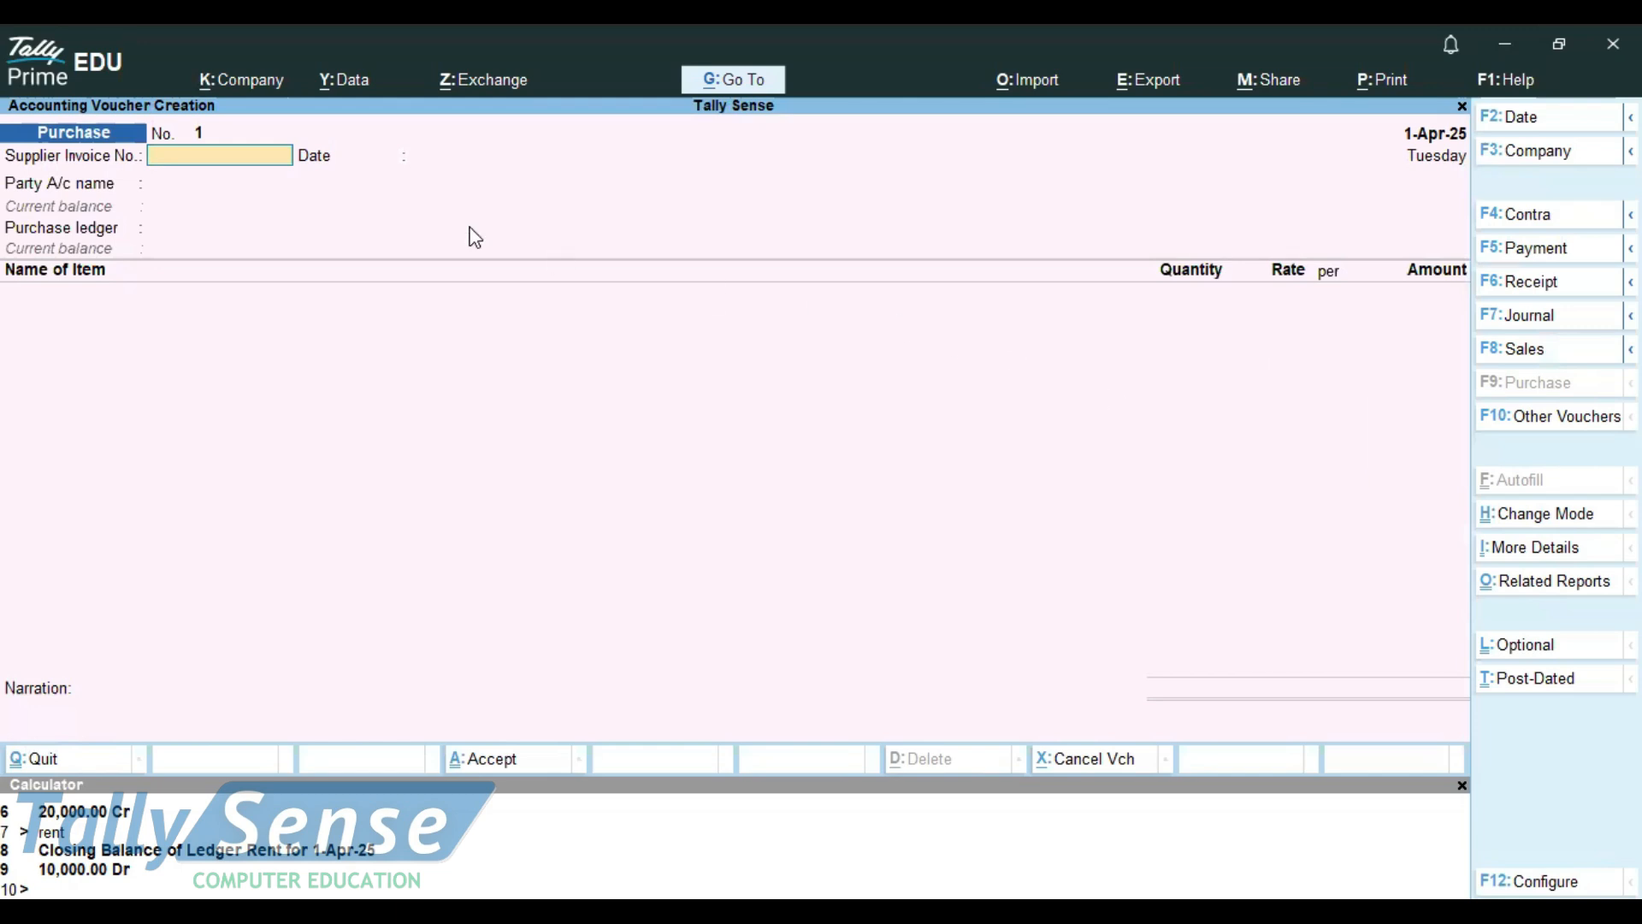
click(1545, 283)
click(1538, 250)
click(1535, 231)
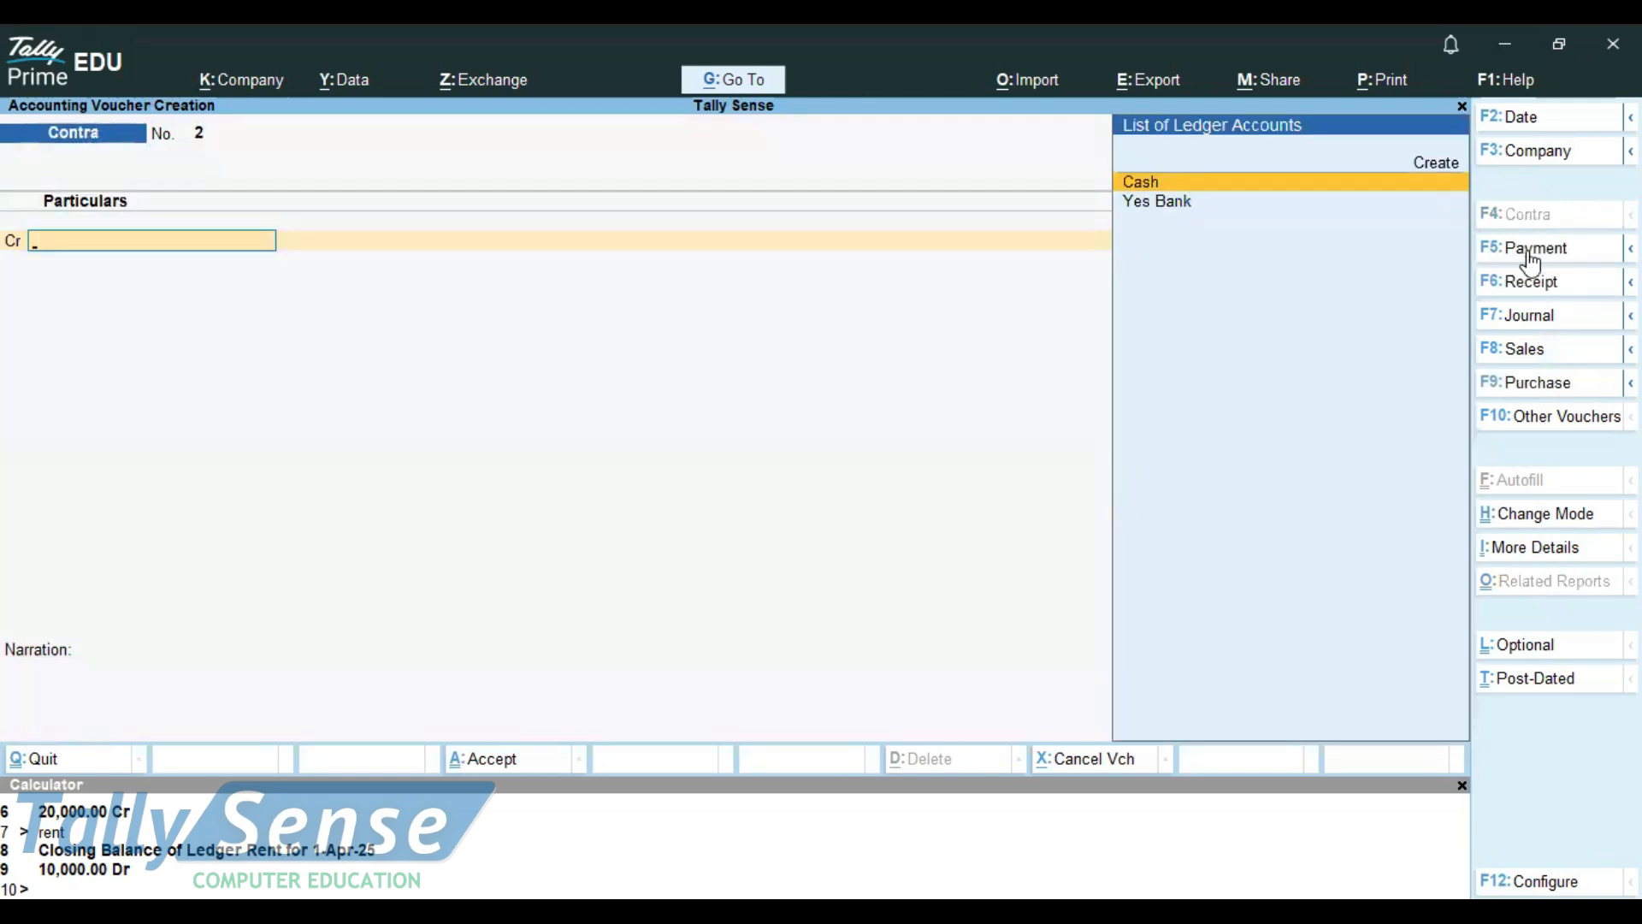
key(alt)
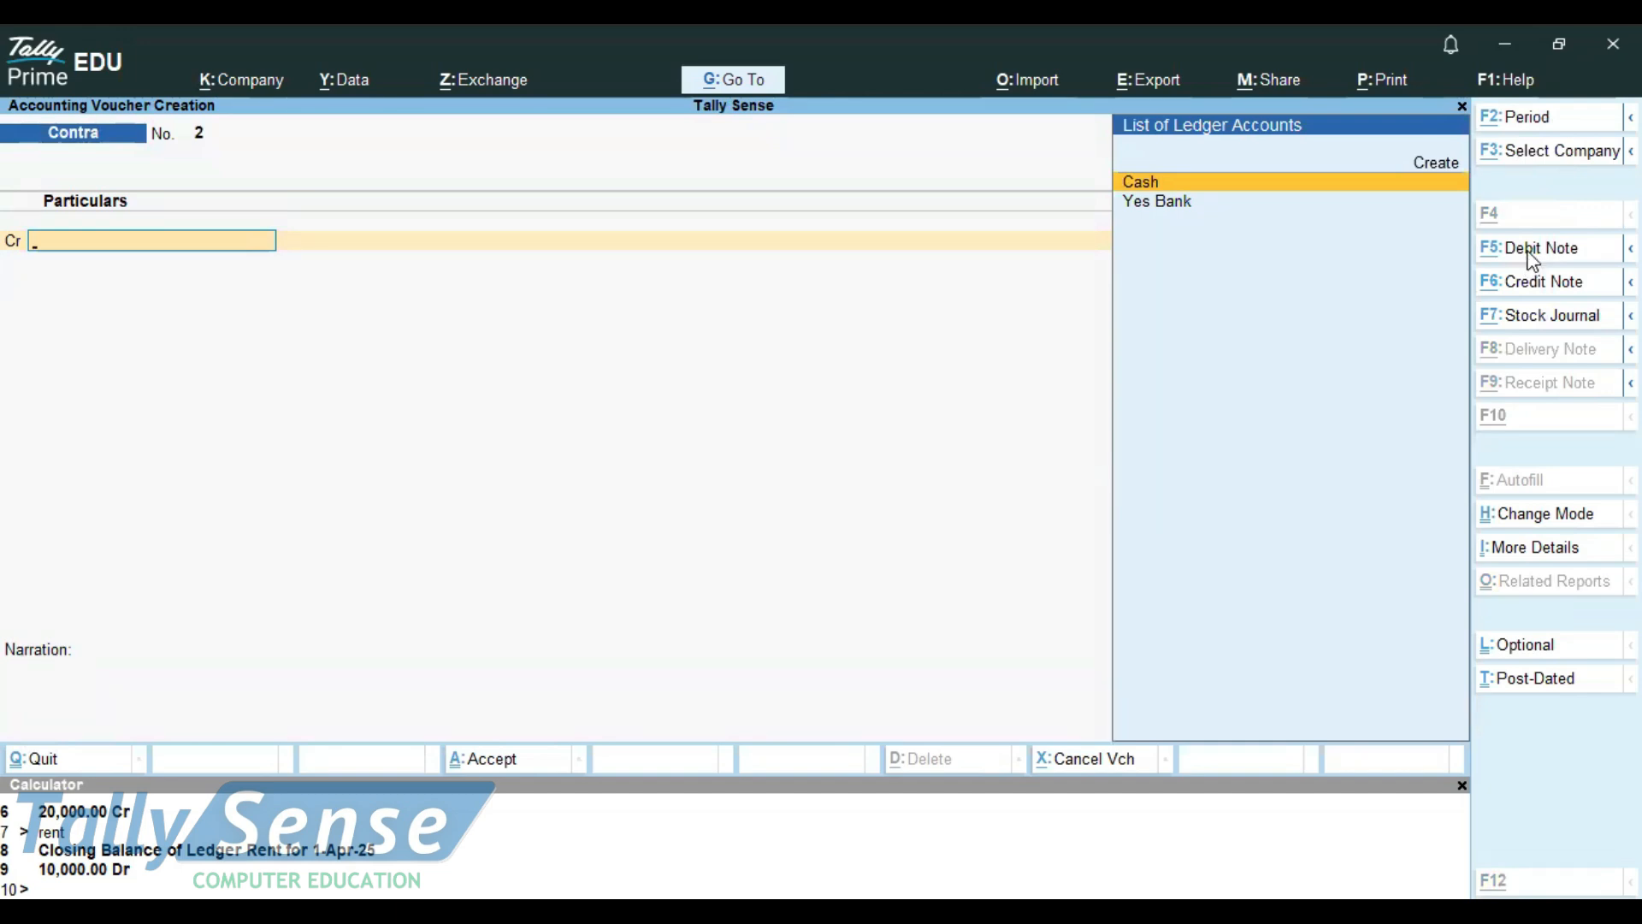
key(alt+Tab)
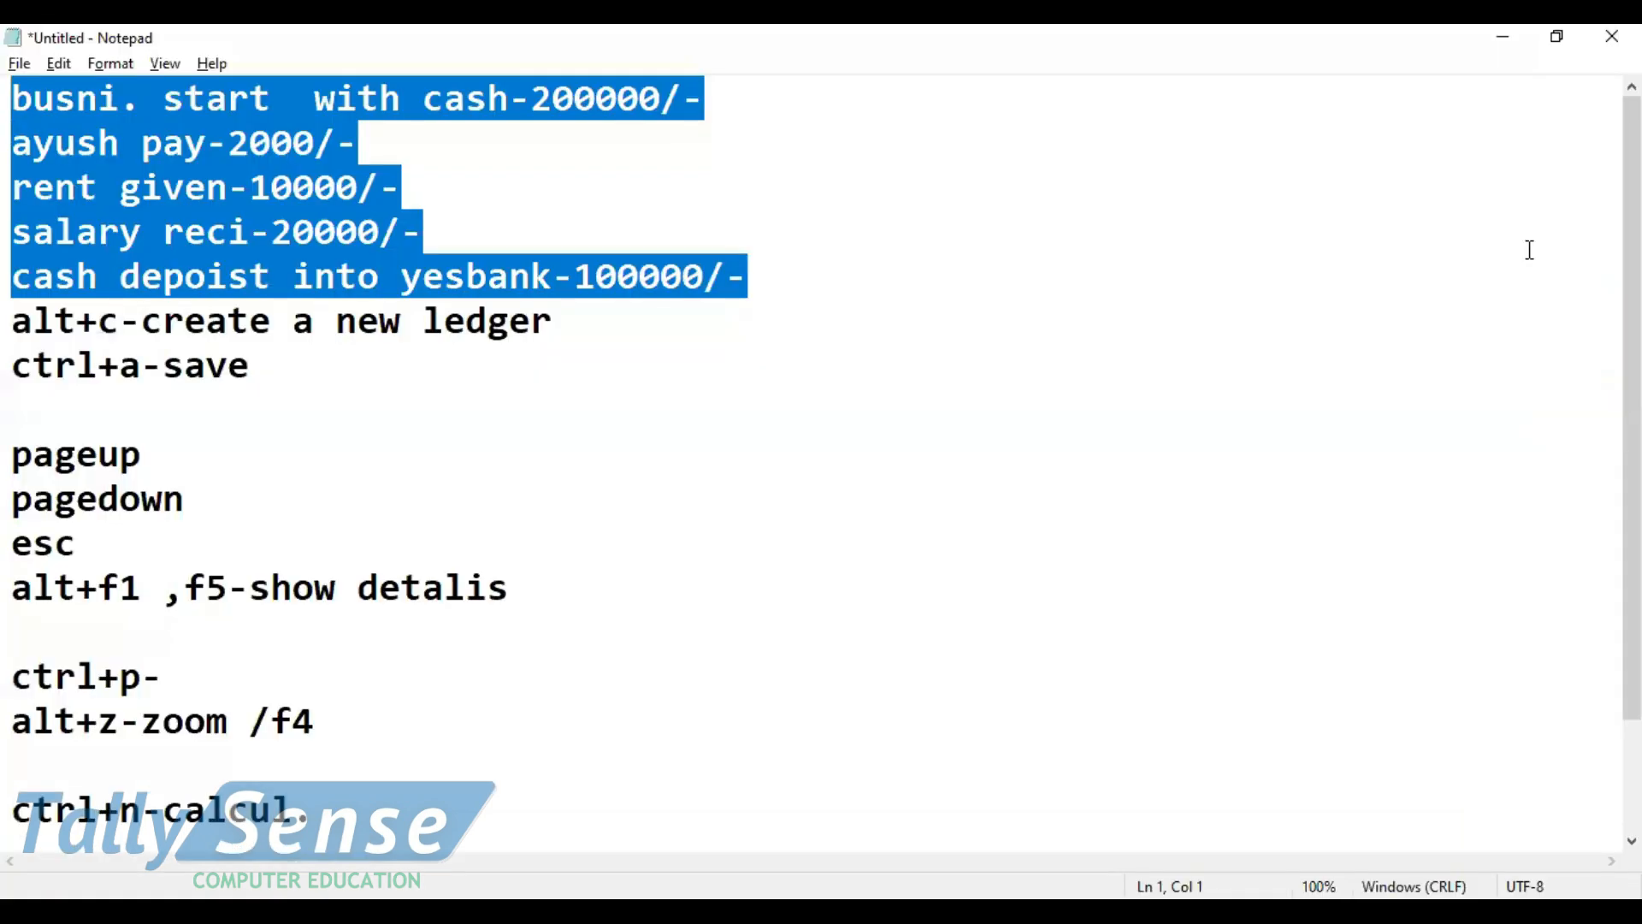